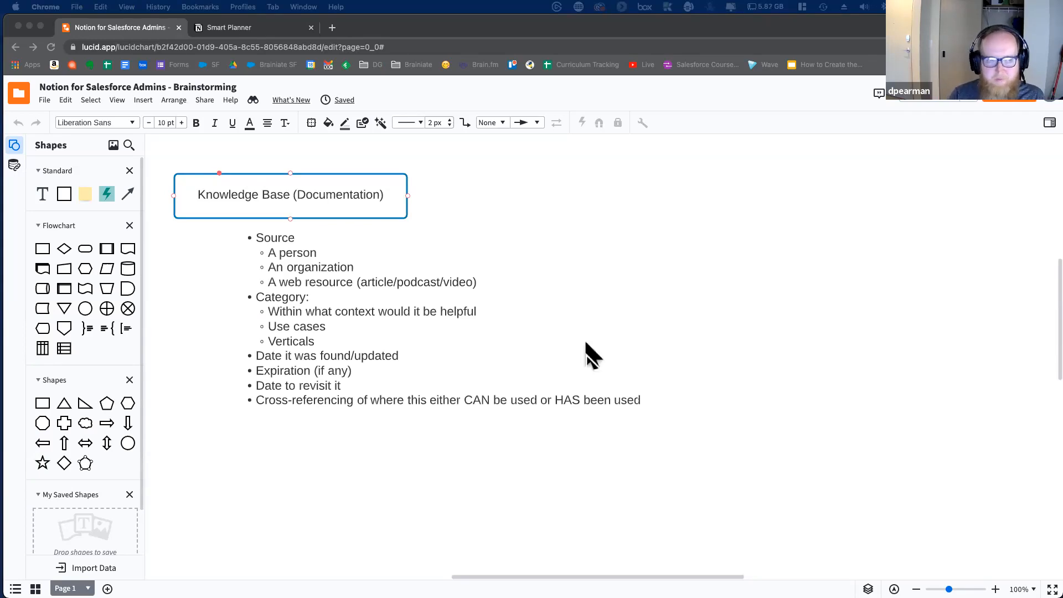
{"action": "left_click", "coordinate": [616, 315]}
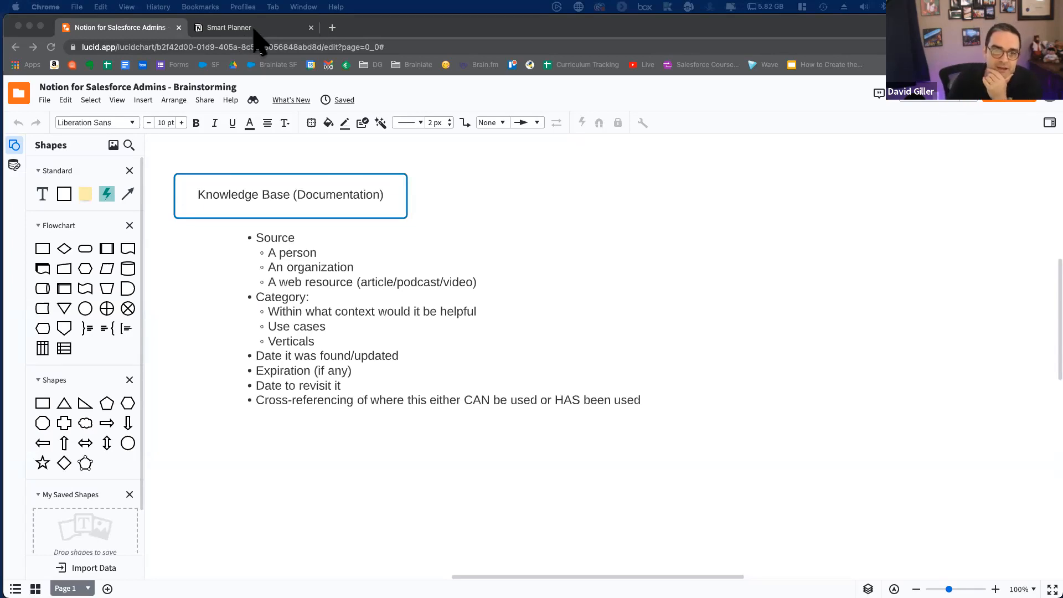
{"action": "left_click", "coordinate": [254, 29]}
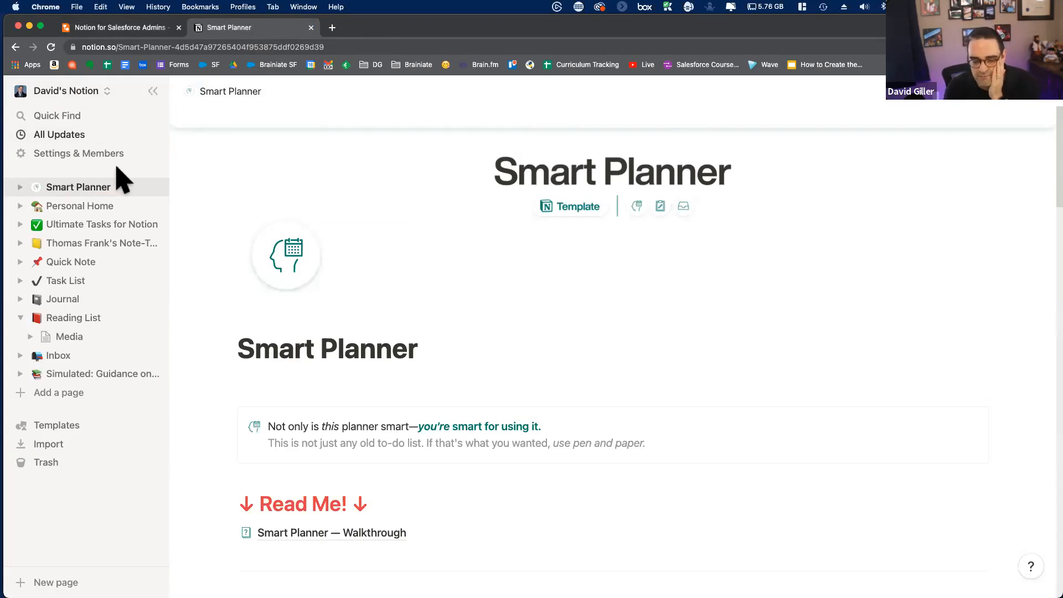
{"action": "left_click", "coordinate": [105, 28]}
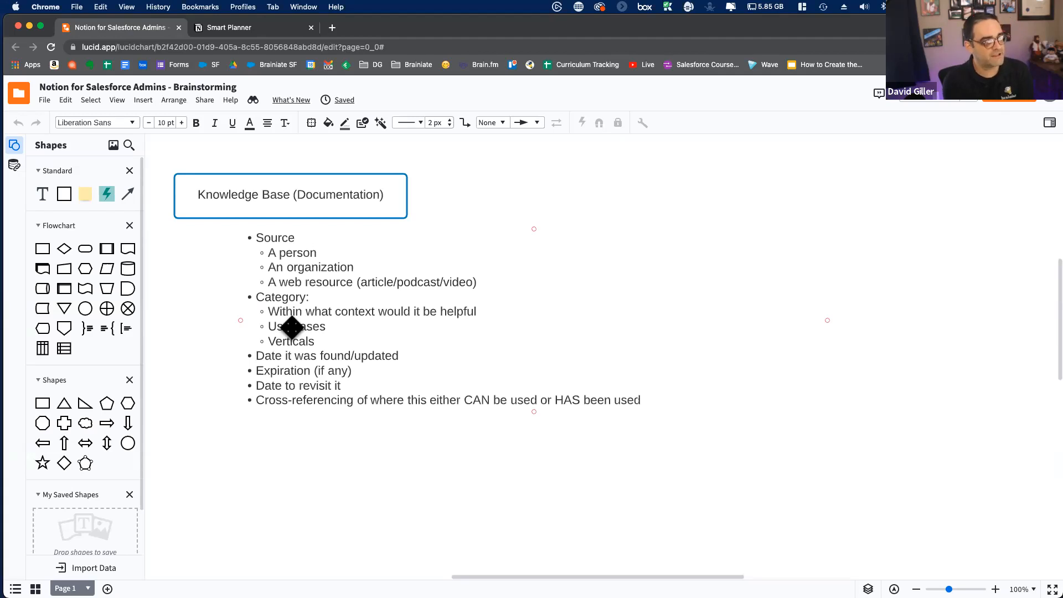
Separate the Smart Planner tab into its own browser window and bring the Lucidchart brainstorming window back to the front.
{"action": "left_click_drag", "start_coordinate": [293, 25], "coordinate": [610, 119]}
{"action": "left_click", "coordinate": [404, 25]}
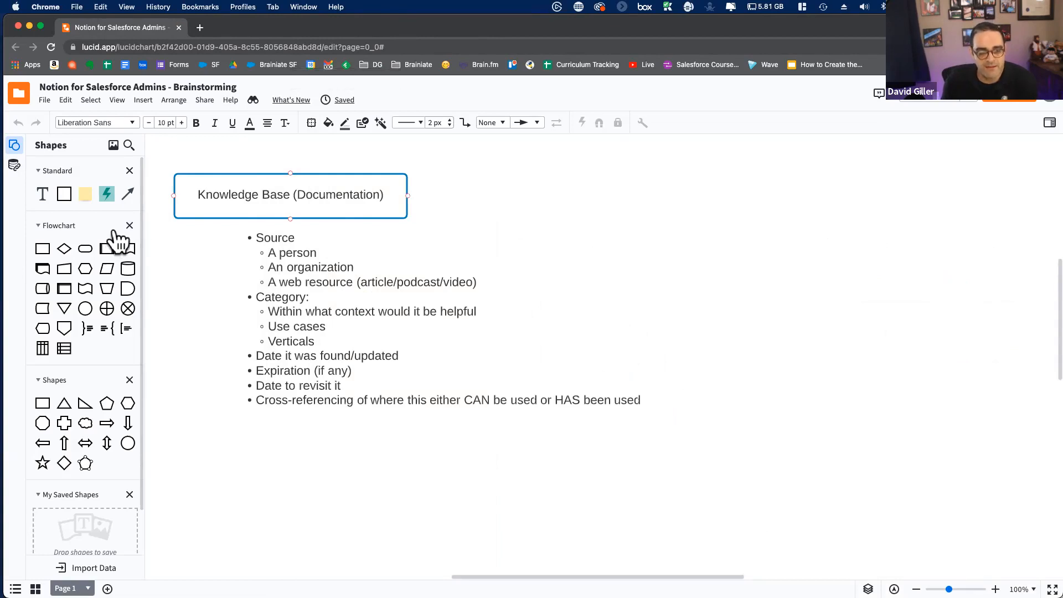
Hide the Shapes library and narrow the Lucidchart window to about half the screen, keeping the full Knowledge Base outline in view.
{"action": "left_click", "coordinate": [14, 146]}
{"action": "left_click", "coordinate": [15, 146]}
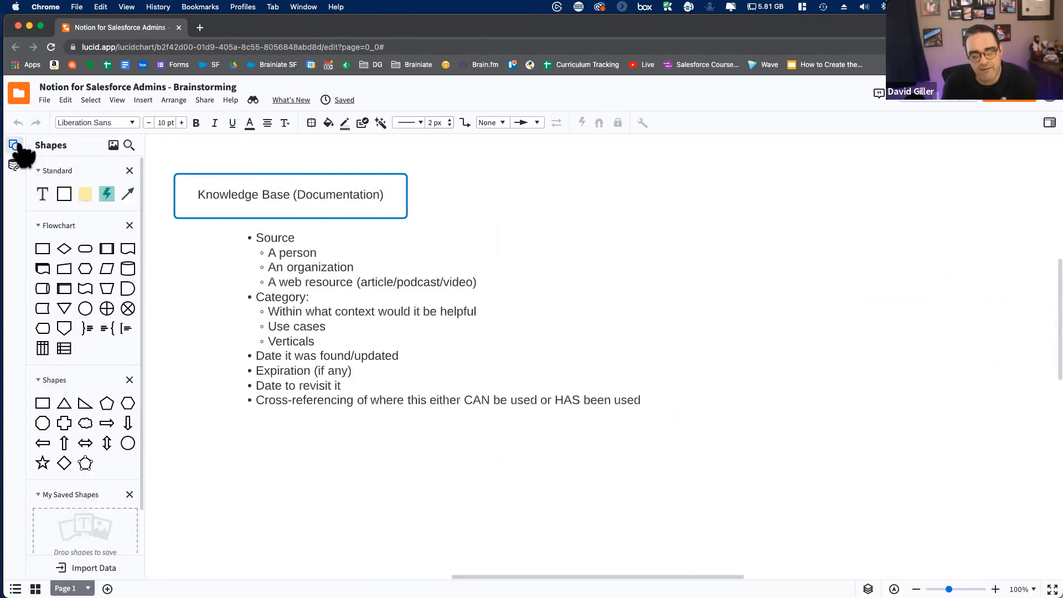
{"action": "left_click", "coordinate": [14, 145]}
{"action": "left_click_drag", "start_coordinate": [1062, 118], "coordinate": [543, 117]}
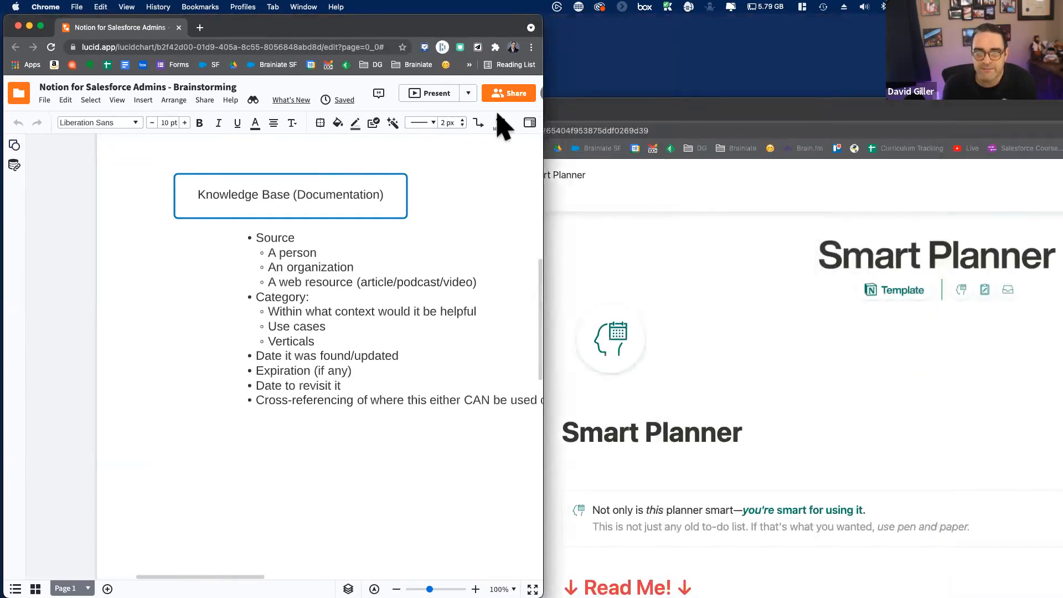
{"action": "scroll", "coordinate": [302, 364], "scroll_direction": "right", "scroll_amount": 5}
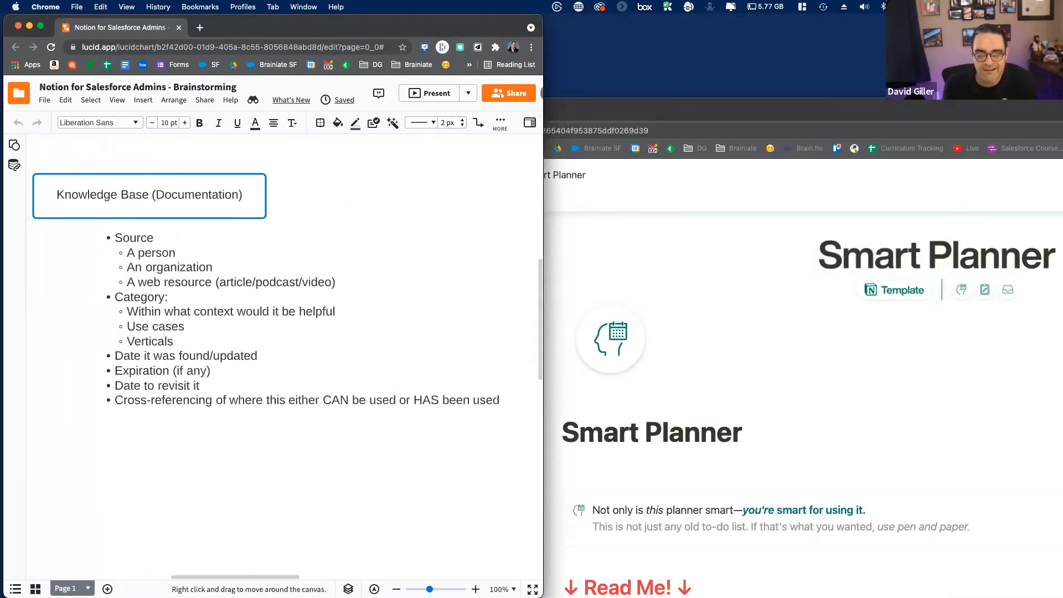
Place the Notion window beside the Knowledge Base outline so that it overlaps only part of the Lucidchart window.
{"action": "left_click_drag", "start_coordinate": [681, 118], "coordinate": [301, 15]}
{"action": "left_click", "coordinate": [164, 153]}
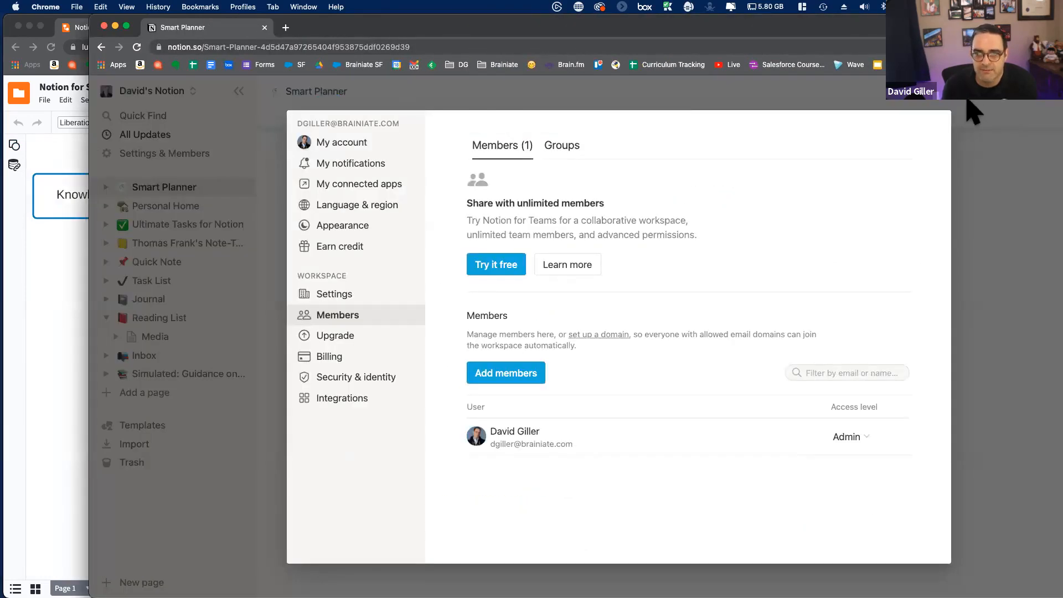
{"action": "left_click", "coordinate": [973, 112]}
{"action": "left_click_drag", "start_coordinate": [384, 24], "coordinate": [585, 8]}
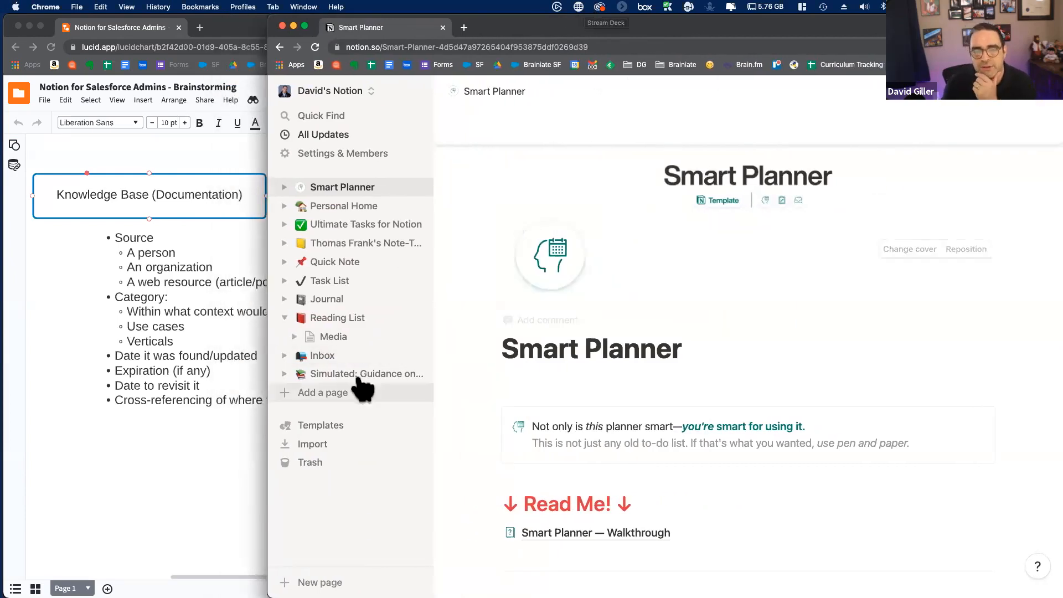
Create a new Notion page titled "Knowledge Base" and hide the workspace sidebar.
{"action": "left_click", "coordinate": [284, 398]}
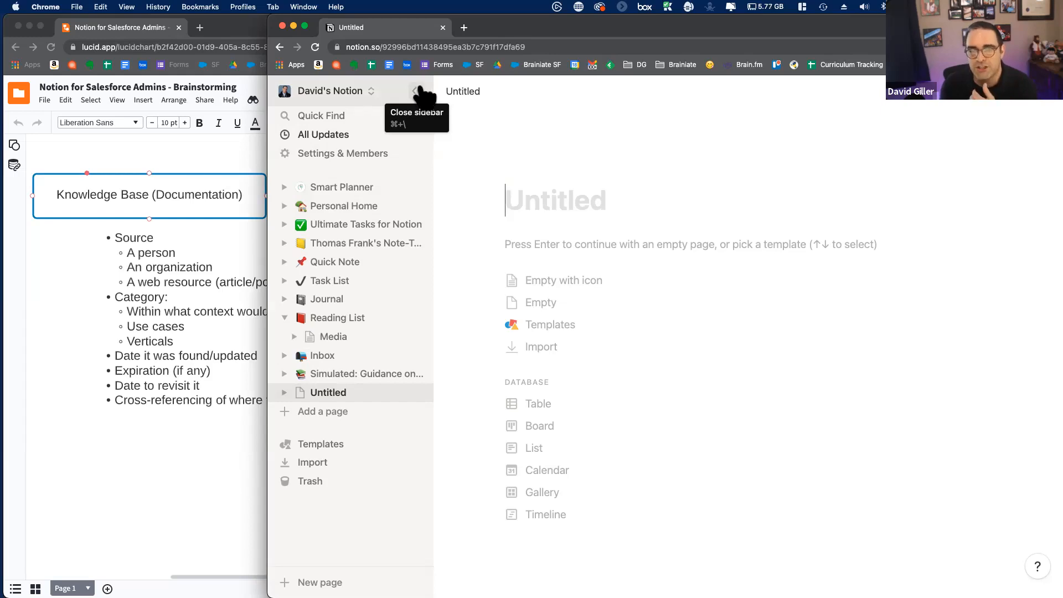
{"action": "left_click", "coordinate": [420, 91]}
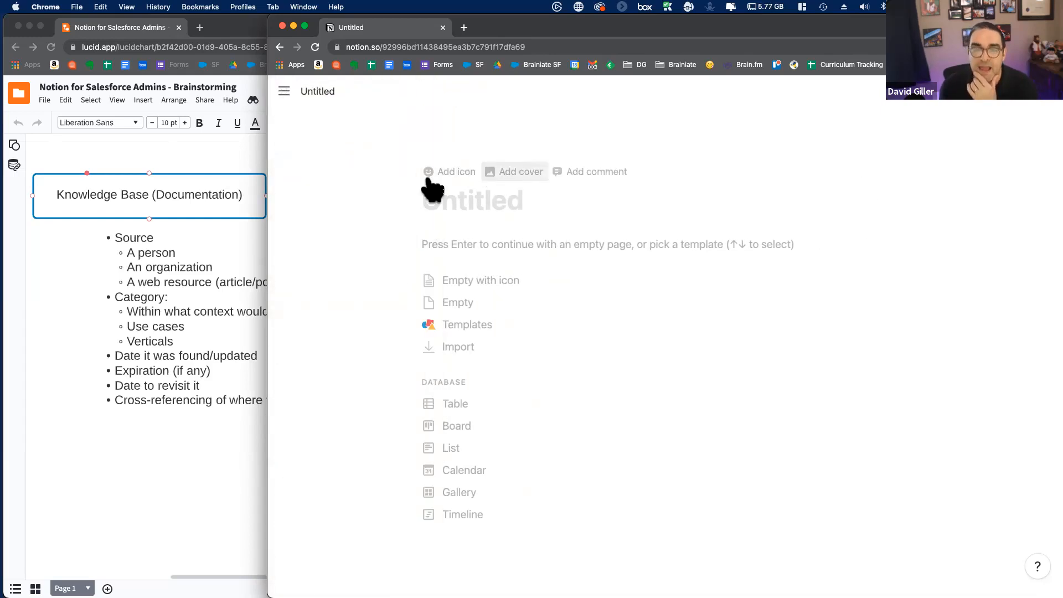
{"action": "mouse_move", "coordinate": [280, 93]}
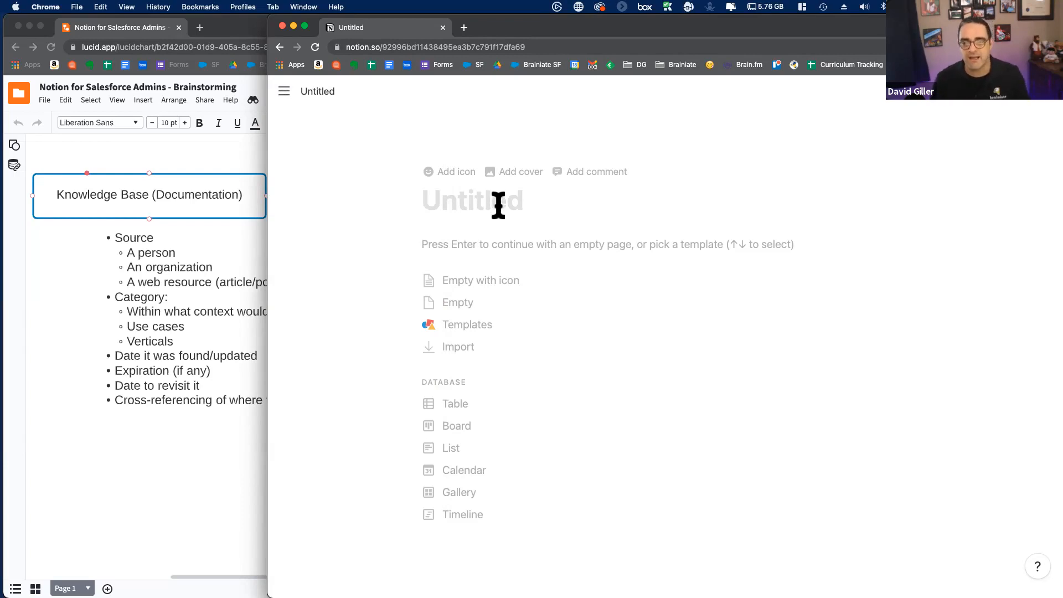
{"action": "type", "text": "Know"}
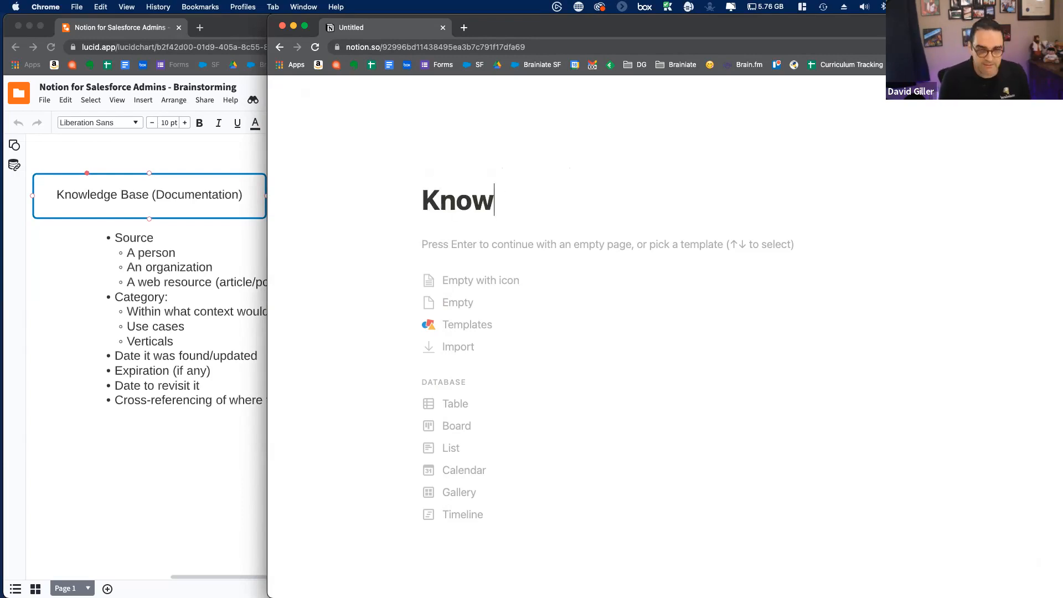
{"action": "type", "text": "ledge B"}
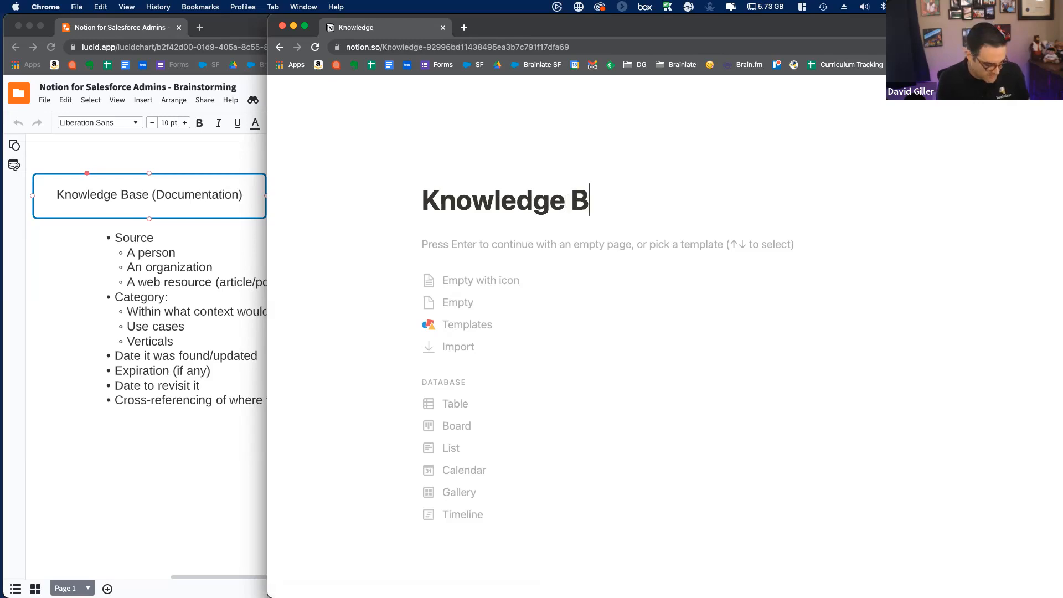
{"action": "type", "text": "ase"}
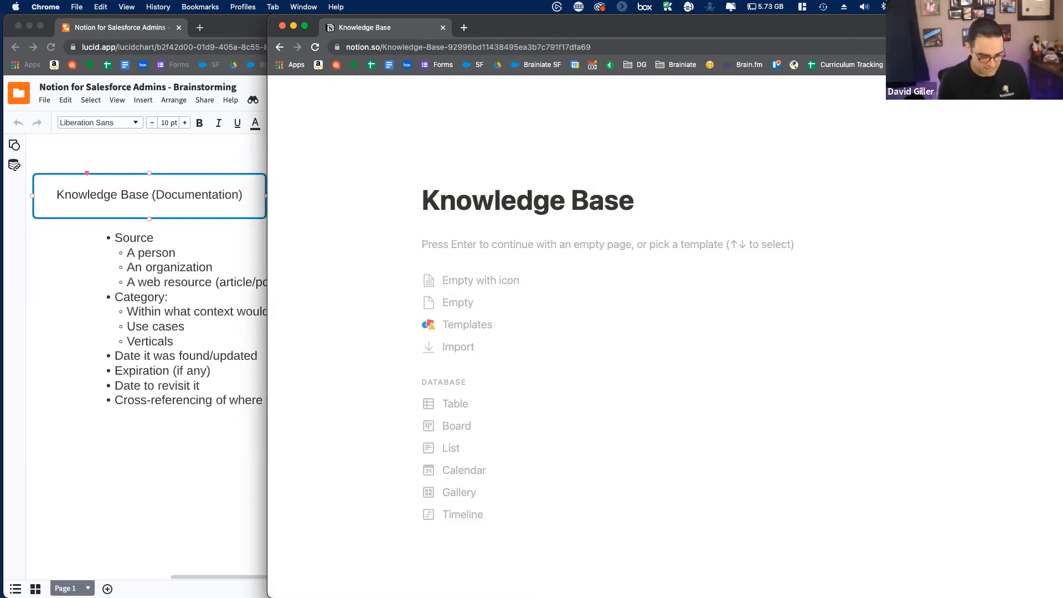
Add an icon to the Knowledge Base page and change it to the stack-of-books emoji found with "book".
{"action": "mouse_move", "coordinate": [434, 178]}
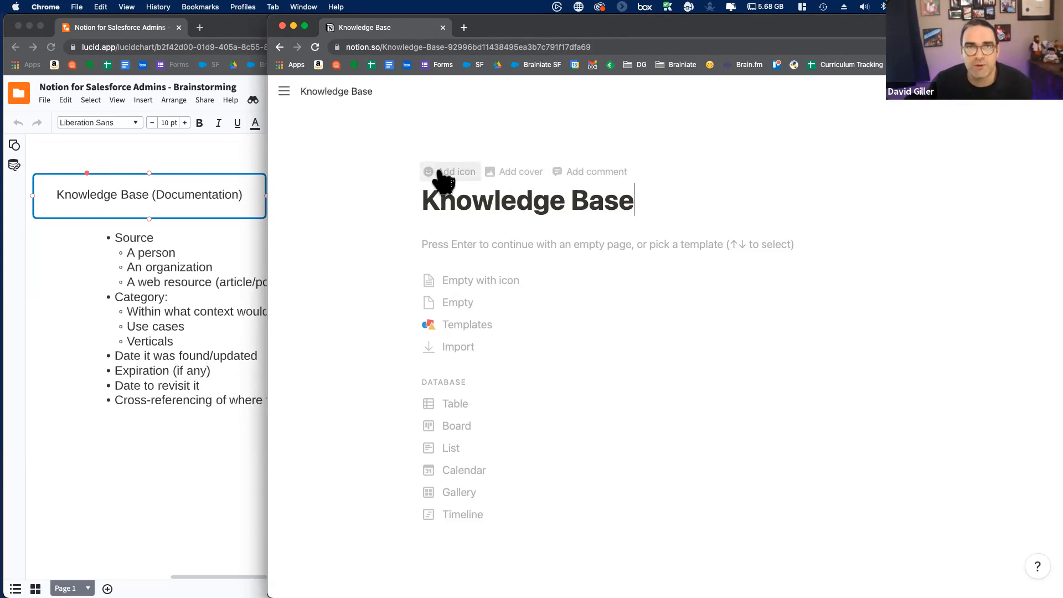
{"action": "left_click", "coordinate": [441, 173]}
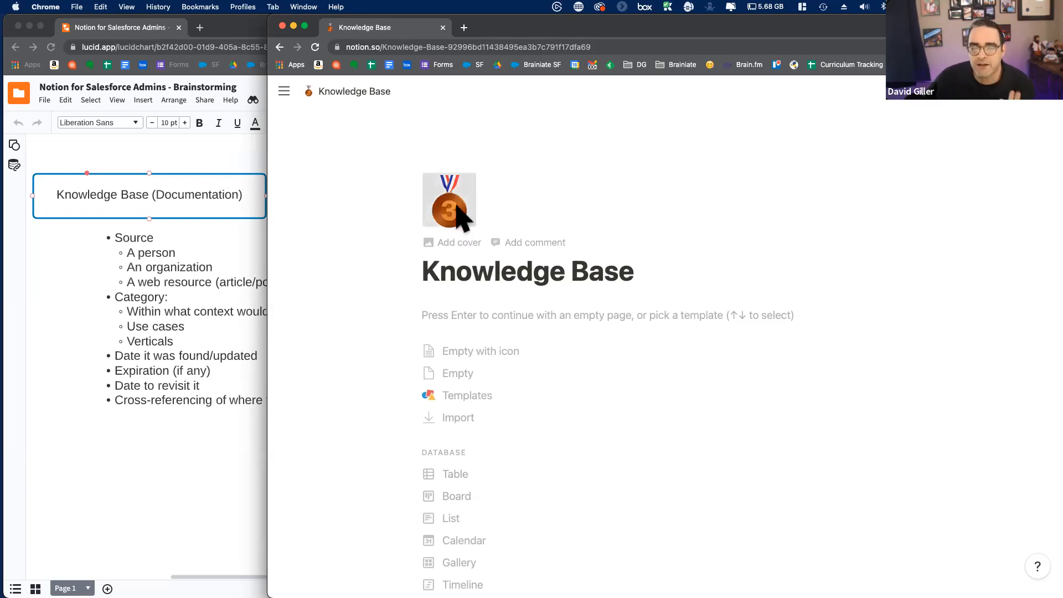
{"action": "left_click", "coordinate": [456, 207]}
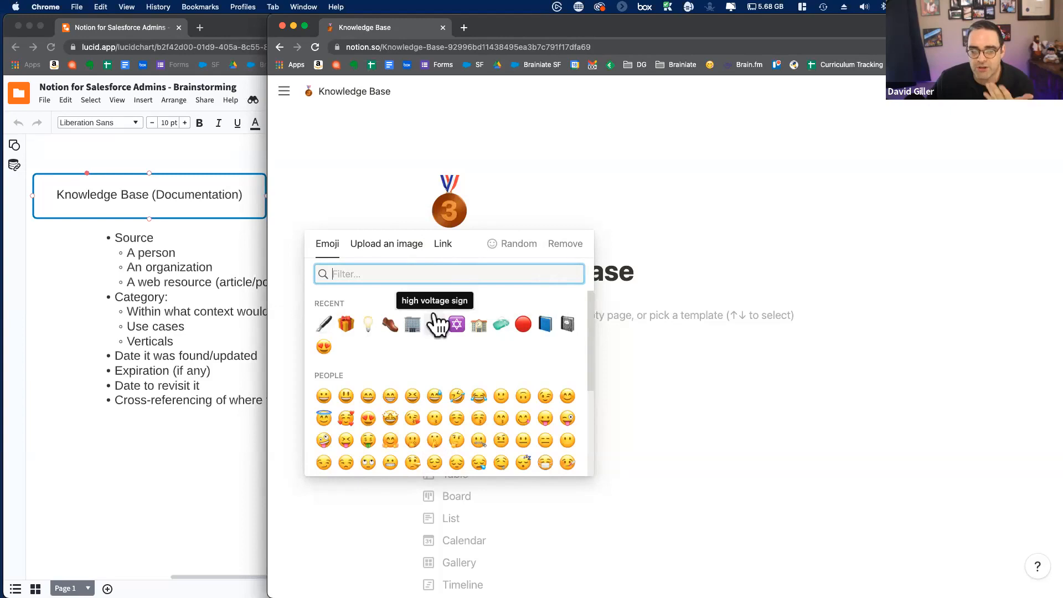
{"action": "scroll", "coordinate": [487, 415], "scroll_direction": "down", "scroll_amount": 1}
{"action": "scroll", "coordinate": [488, 415], "scroll_direction": "down", "scroll_amount": 10}
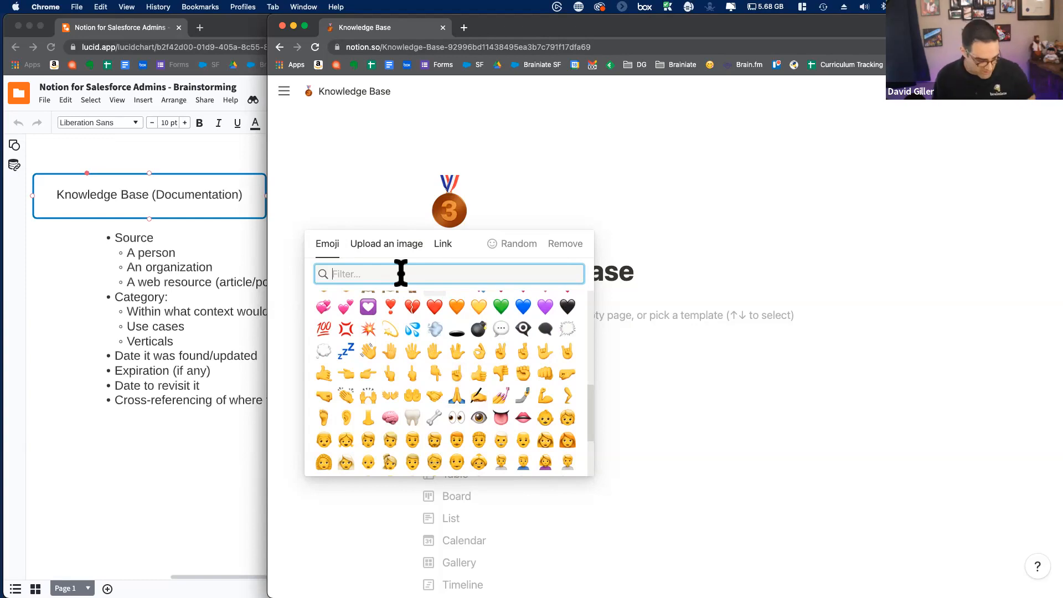
{"action": "type", "text": "book"}
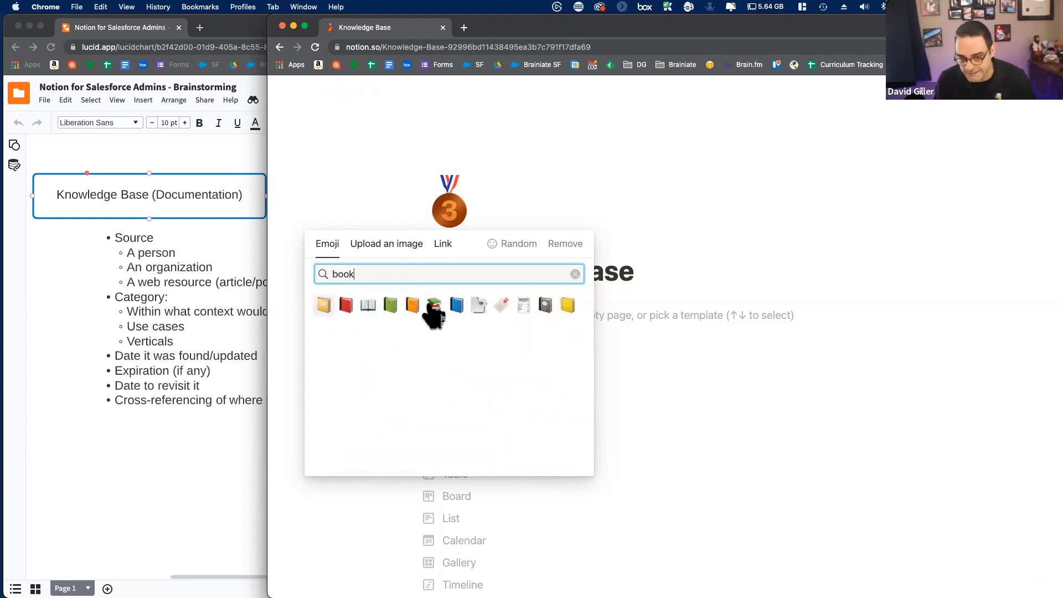
{"action": "left_click", "coordinate": [432, 308]}
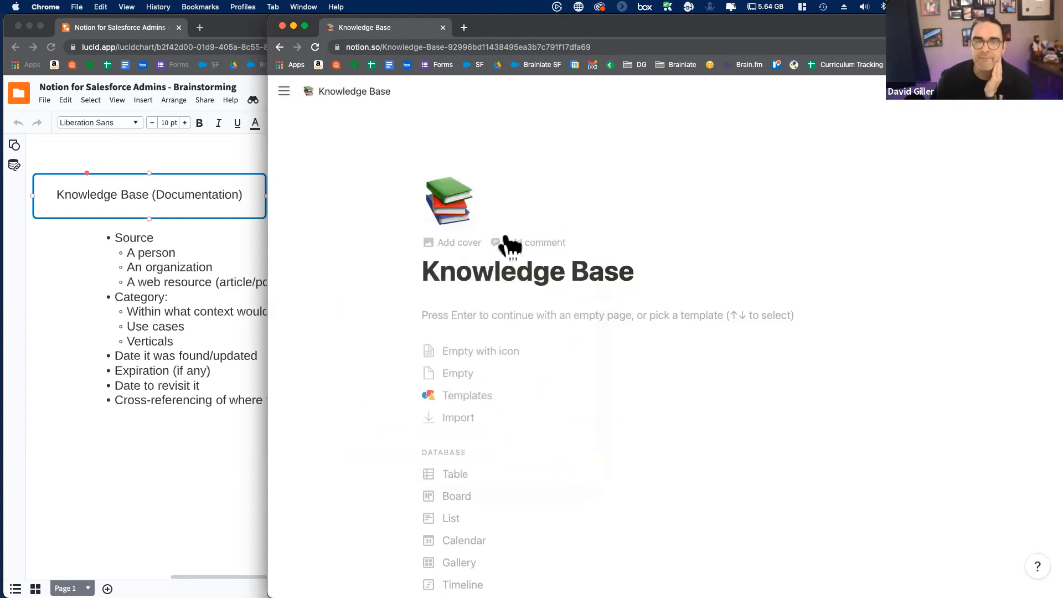
Add a page cover and replace it with the Unsplash image of labelled wooden drawers found with "file cabinet".
{"action": "left_click", "coordinate": [448, 249]}
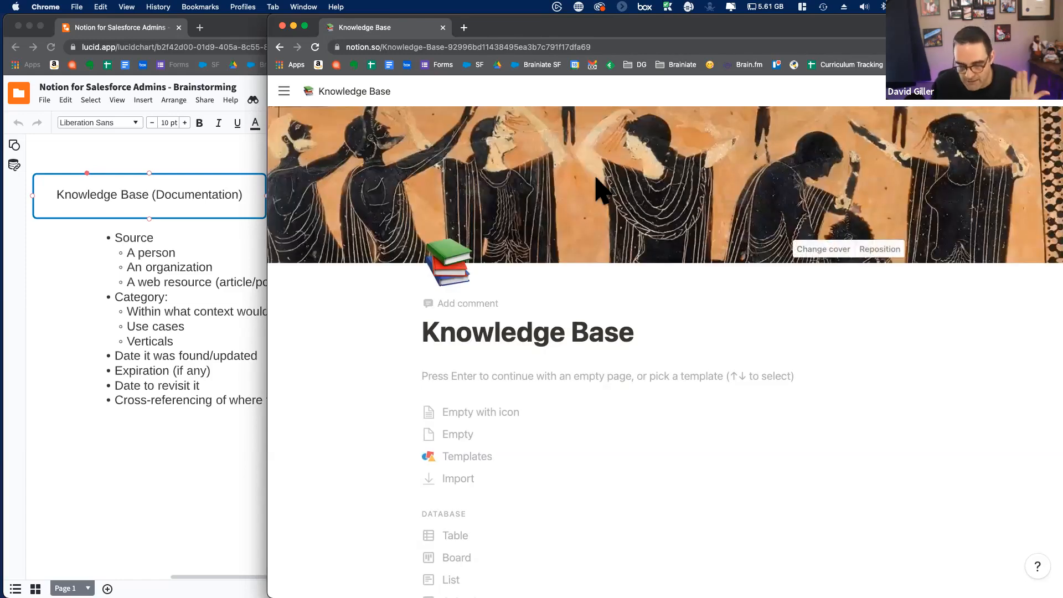
{"action": "left_click", "coordinate": [824, 250]}
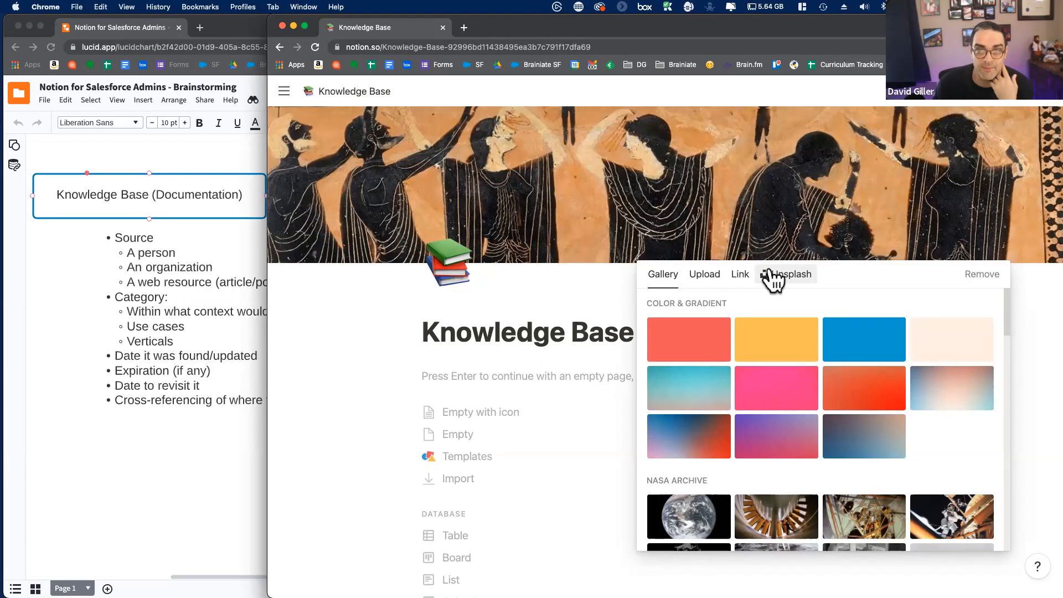
{"action": "left_click", "coordinate": [782, 276]}
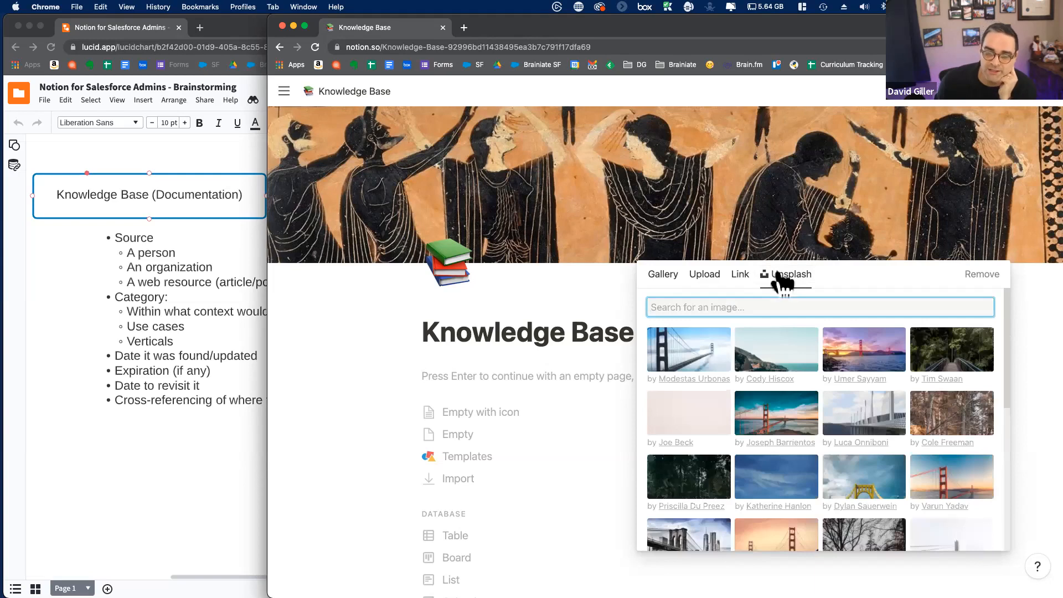
{"action": "type", "text": "fi"}
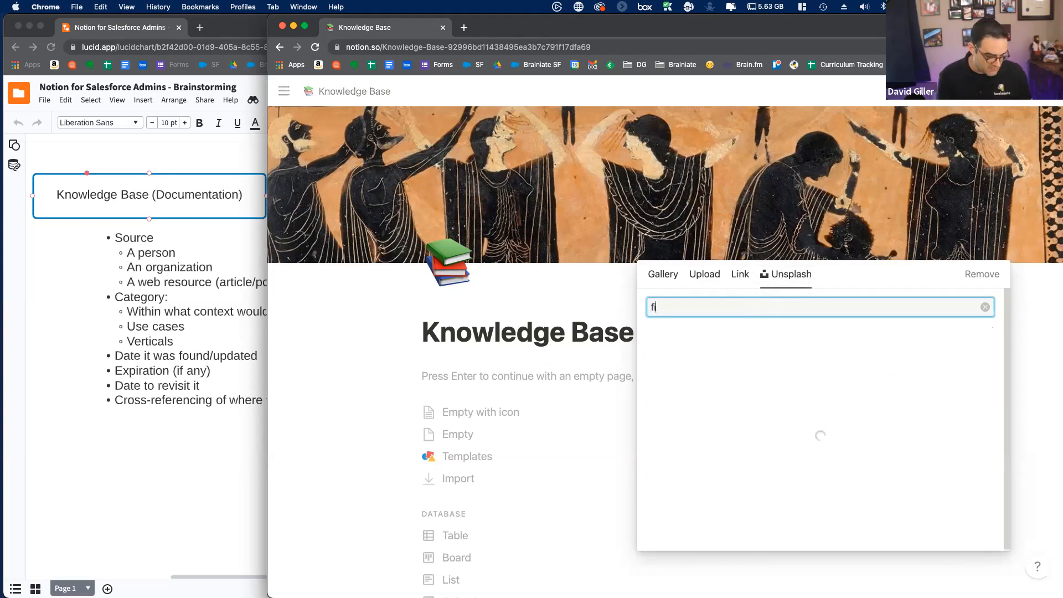
{"action": "type", "text": "le cabinet"}
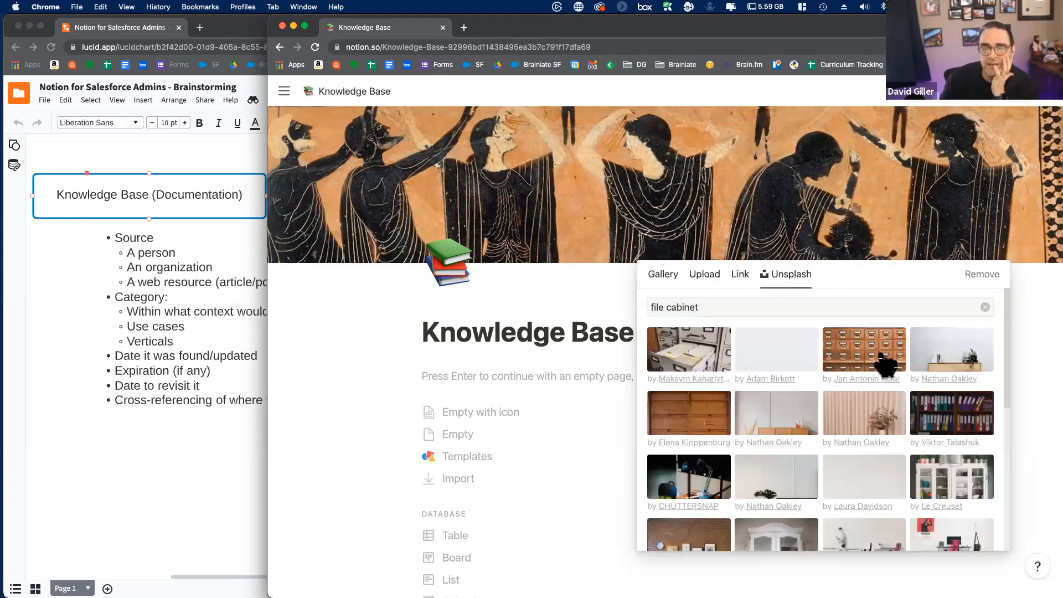
{"action": "left_click", "coordinate": [882, 360]}
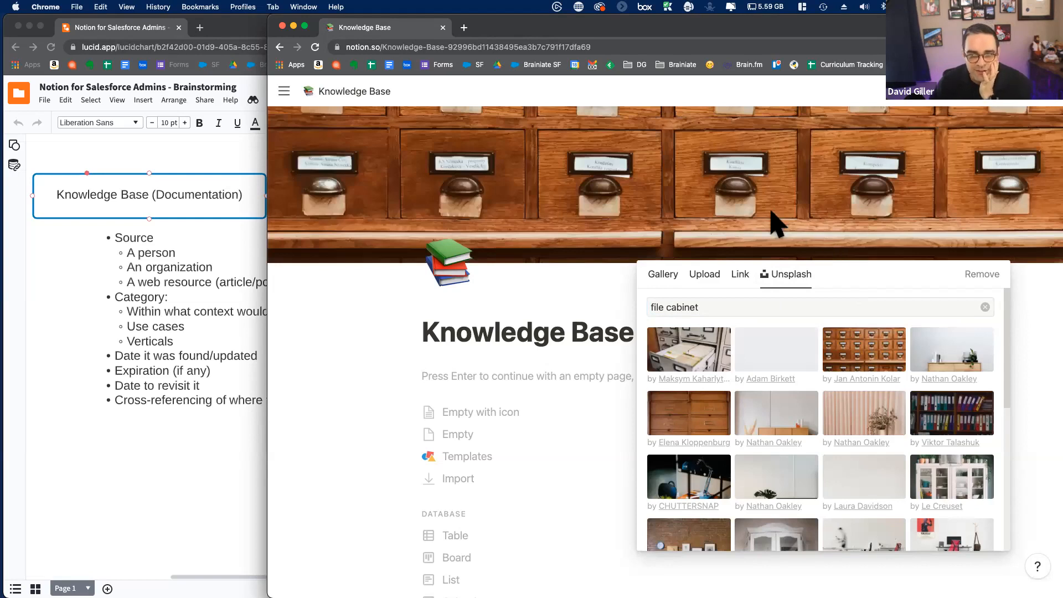
{"action": "left_click", "coordinate": [774, 187]}
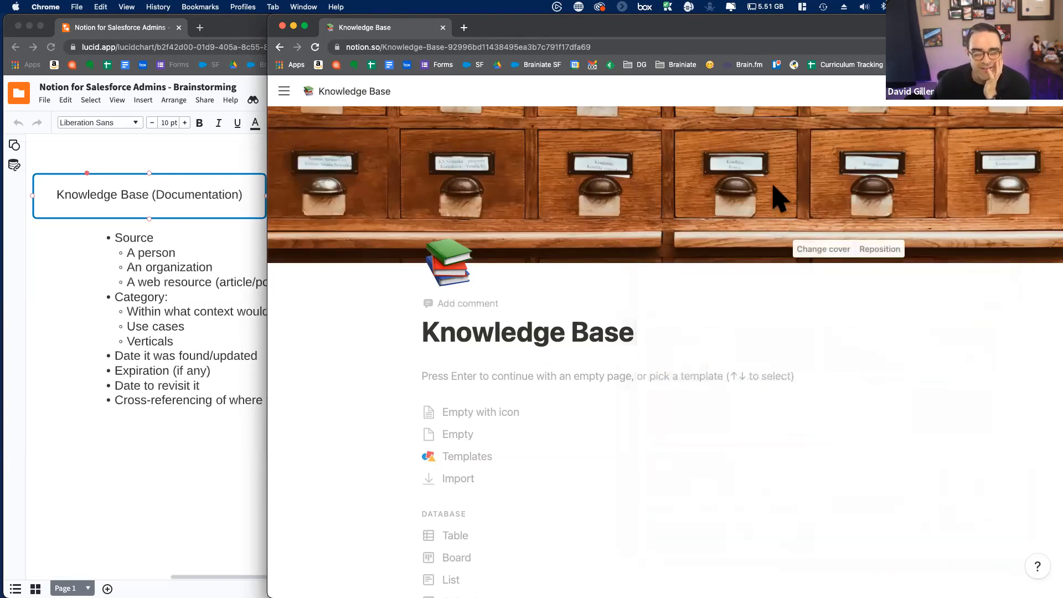
Reposition the cover image slightly upward and save its position.
{"action": "left_click", "coordinate": [880, 249]}
{"action": "mouse_move", "coordinate": [644, 200]}
{"action": "left_mouse_down"}
{"action": "mouse_move", "coordinate": [640, 150]}
{"action": "mouse_move", "coordinate": [649, 194]}
{"action": "left_mouse_up"}
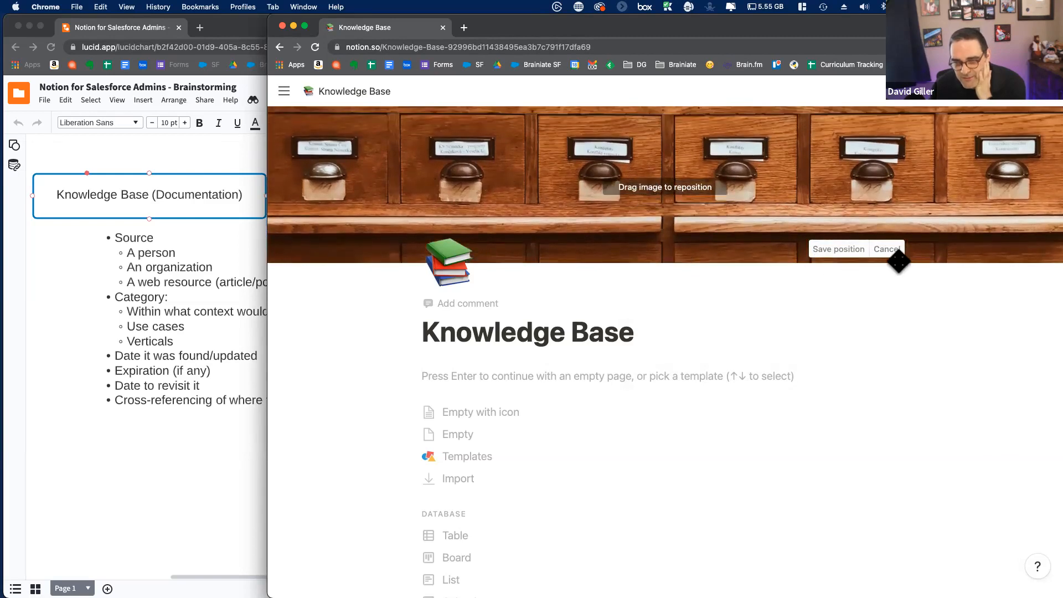
{"action": "left_click", "coordinate": [836, 252]}
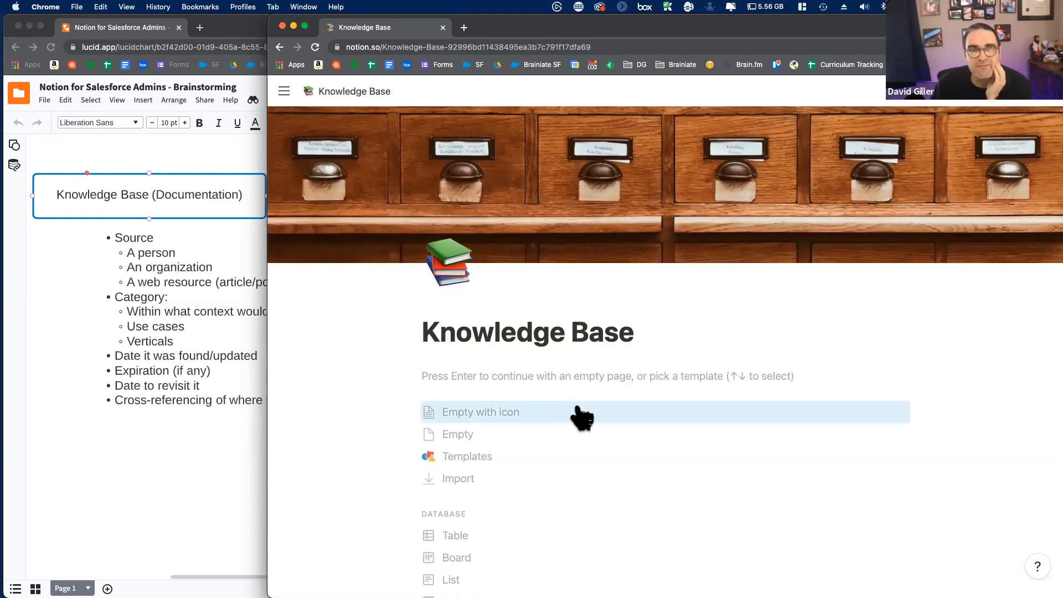
Turn the empty Knowledge Base page into a Table database.
{"action": "scroll", "coordinate": [582, 418], "scroll_direction": "down", "scroll_amount": 5}
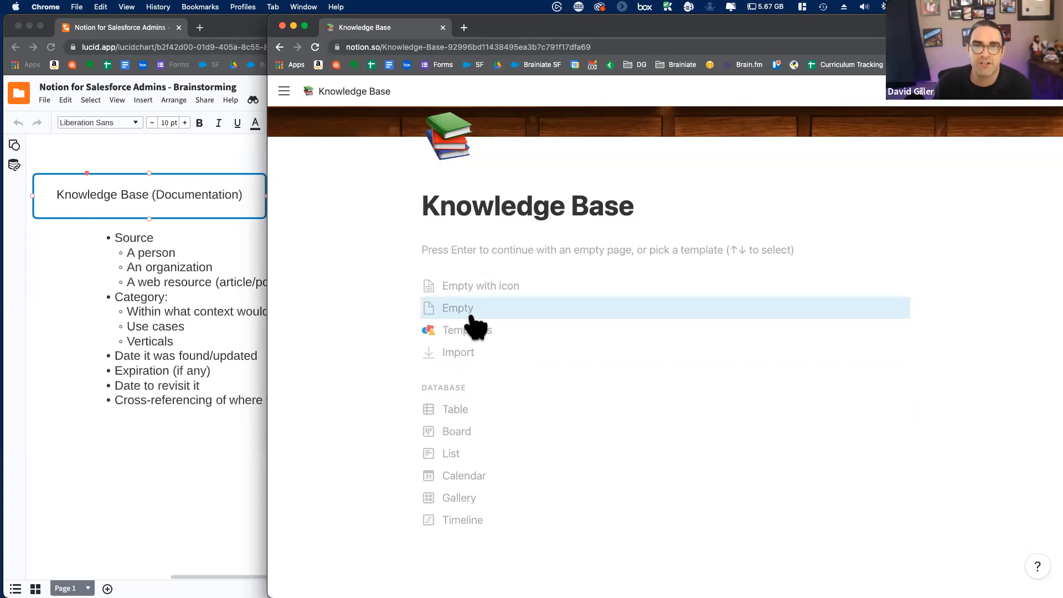
{"action": "left_click", "coordinate": [469, 410]}
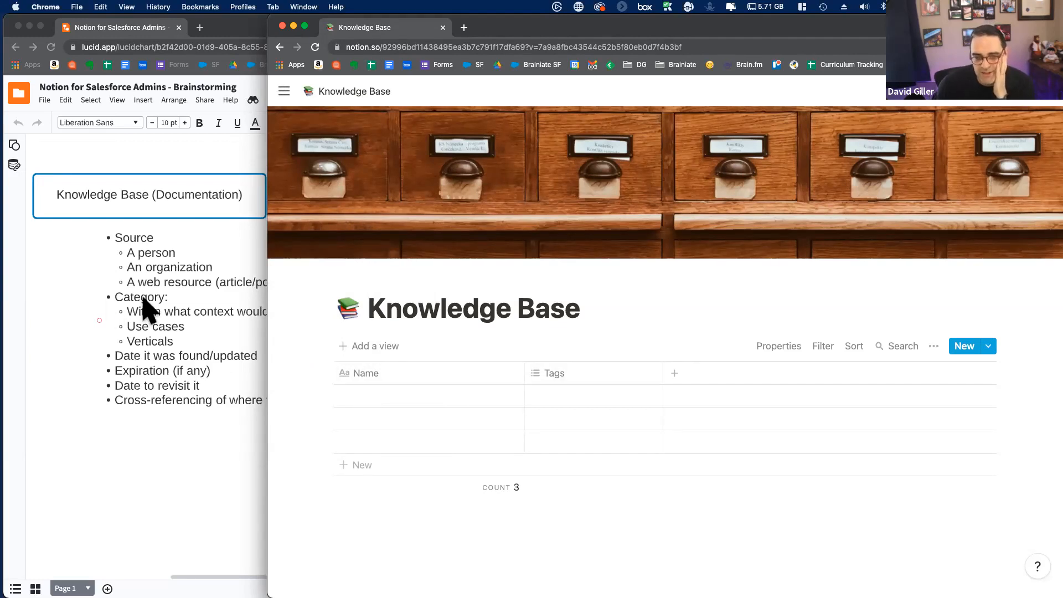
Add a property named Source to the Knowledge Base table, keeping the Text property type.
{"action": "left_click", "coordinate": [679, 380]}
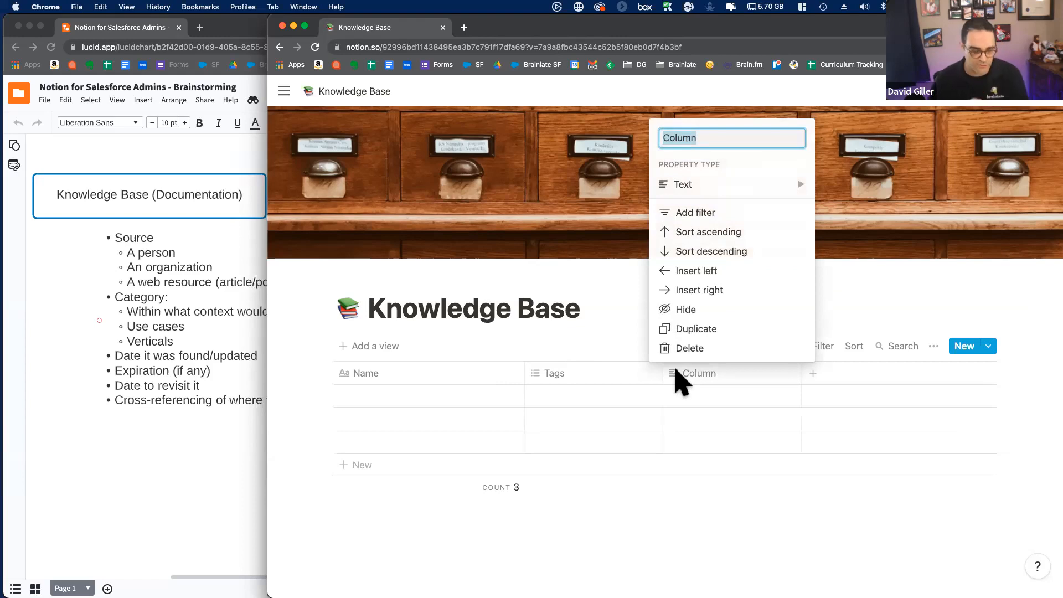
{"action": "type", "text": "Source"}
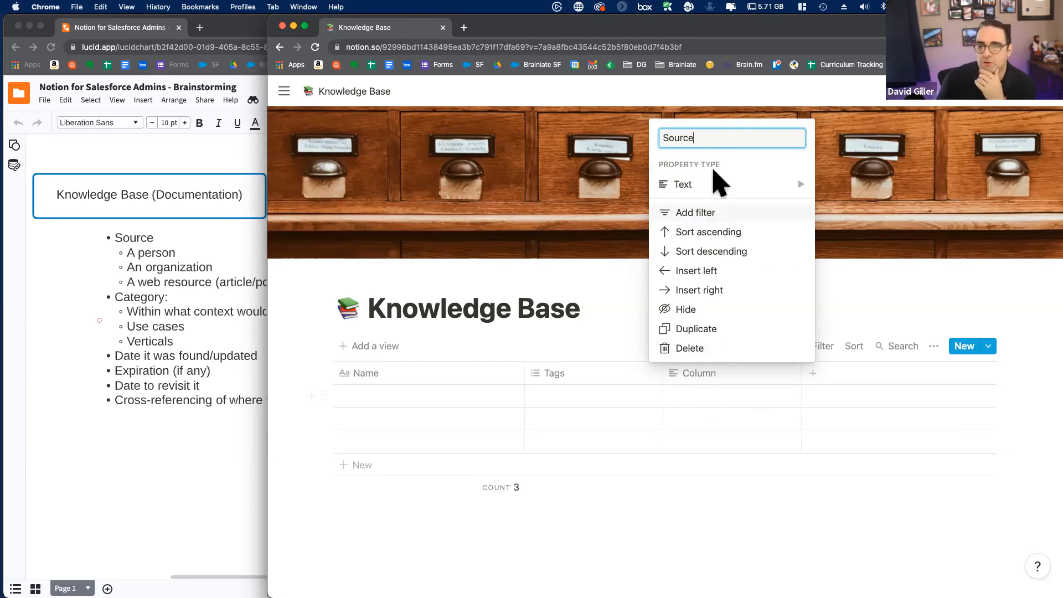
{"action": "mouse_move", "coordinate": [703, 185]}
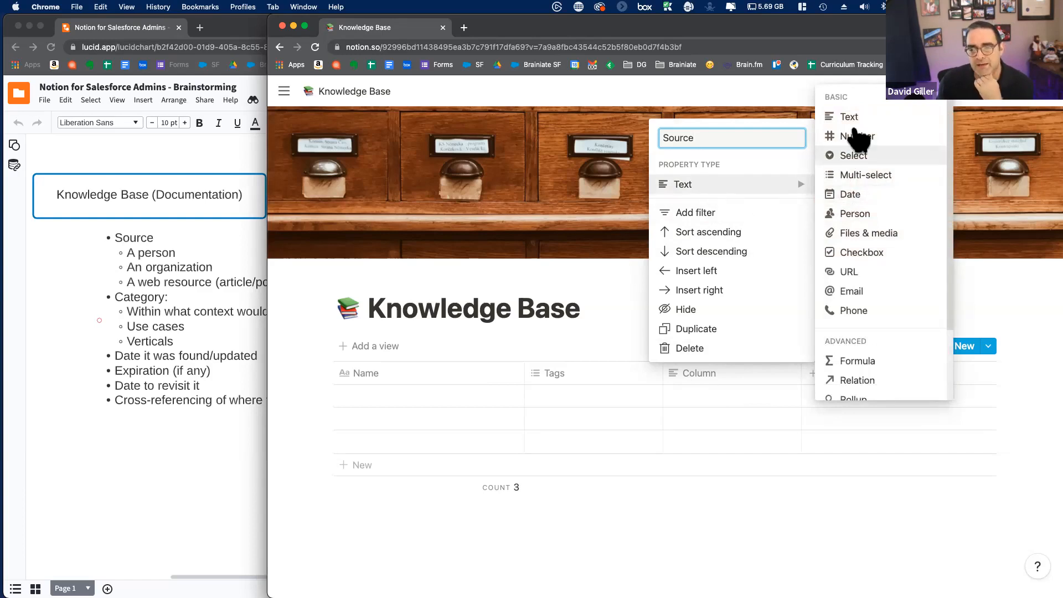
{"action": "mouse_move", "coordinate": [877, 256]}
{"action": "scroll", "coordinate": [878, 261], "scroll_direction": "down", "scroll_amount": 1}
{"action": "scroll", "coordinate": [881, 266], "scroll_direction": "down", "scroll_amount": 3}
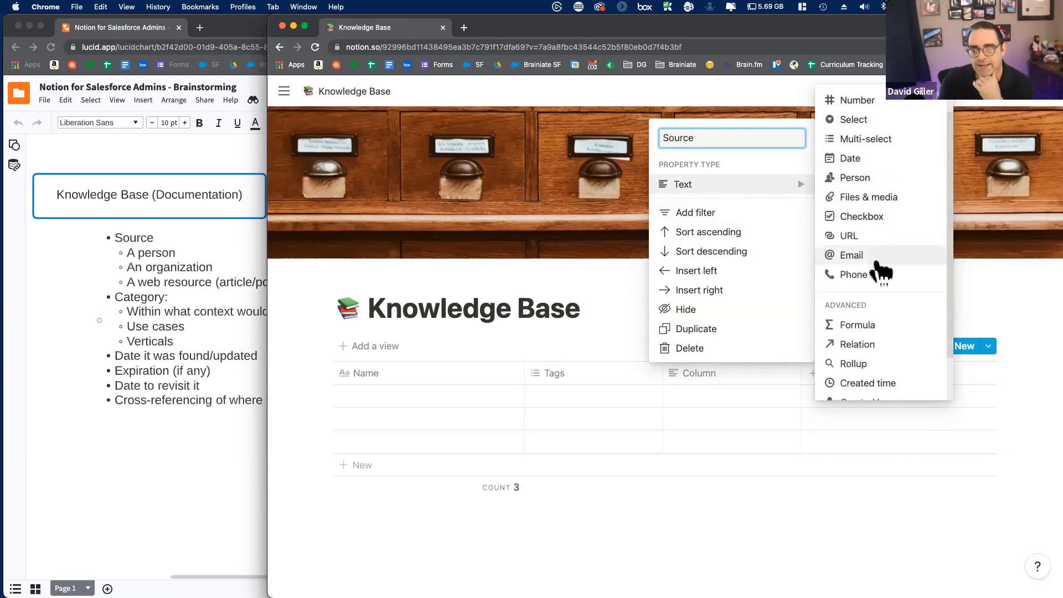
{"action": "scroll", "coordinate": [885, 282], "scroll_direction": "up", "scroll_amount": 4}
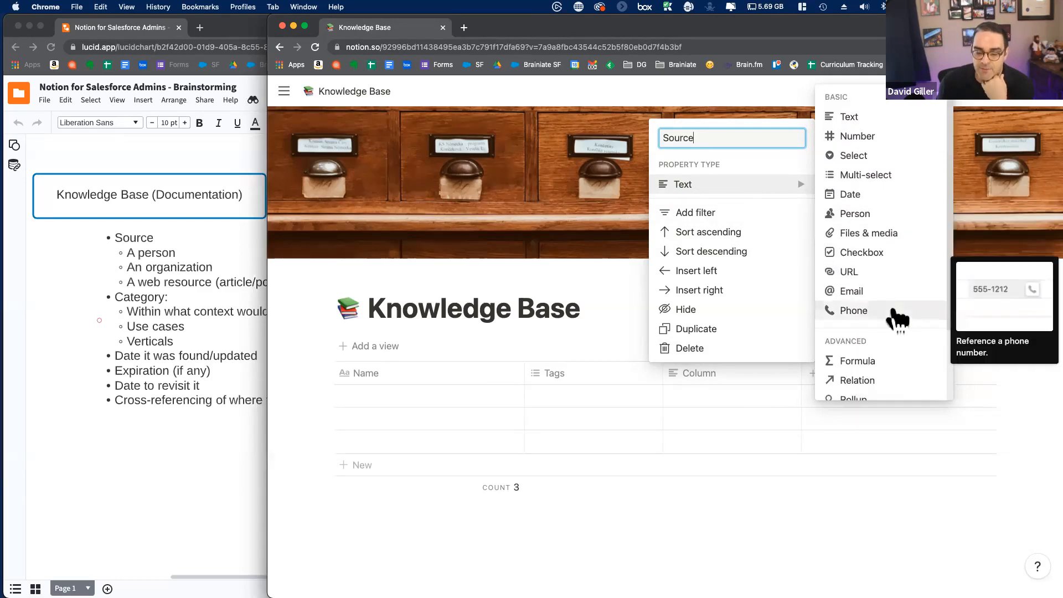
{"action": "scroll", "coordinate": [897, 307], "scroll_direction": "down", "scroll_amount": 1}
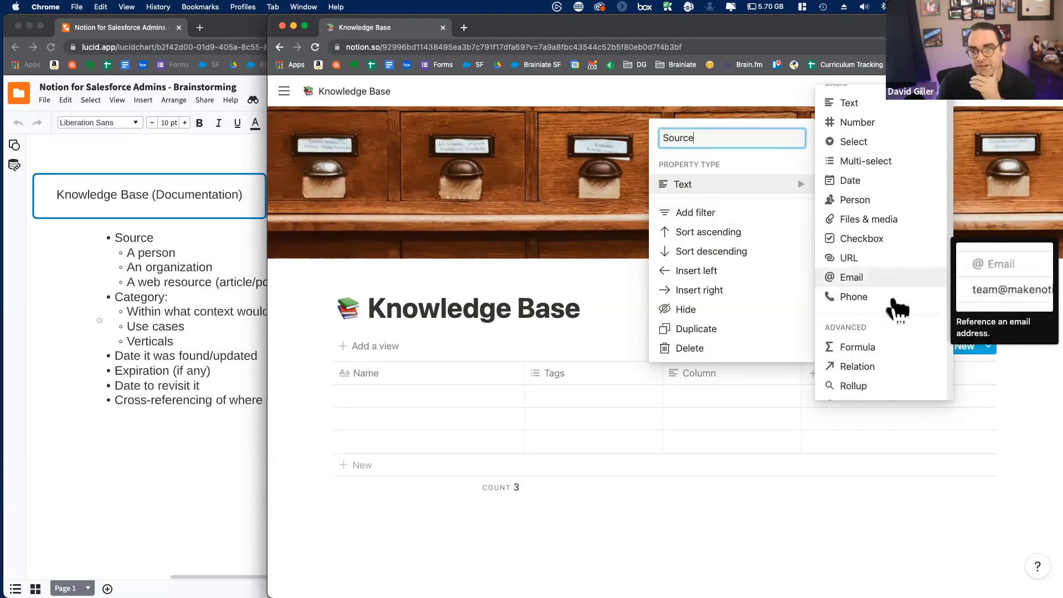
{"action": "scroll", "coordinate": [897, 307], "scroll_direction": "up", "scroll_amount": 1}
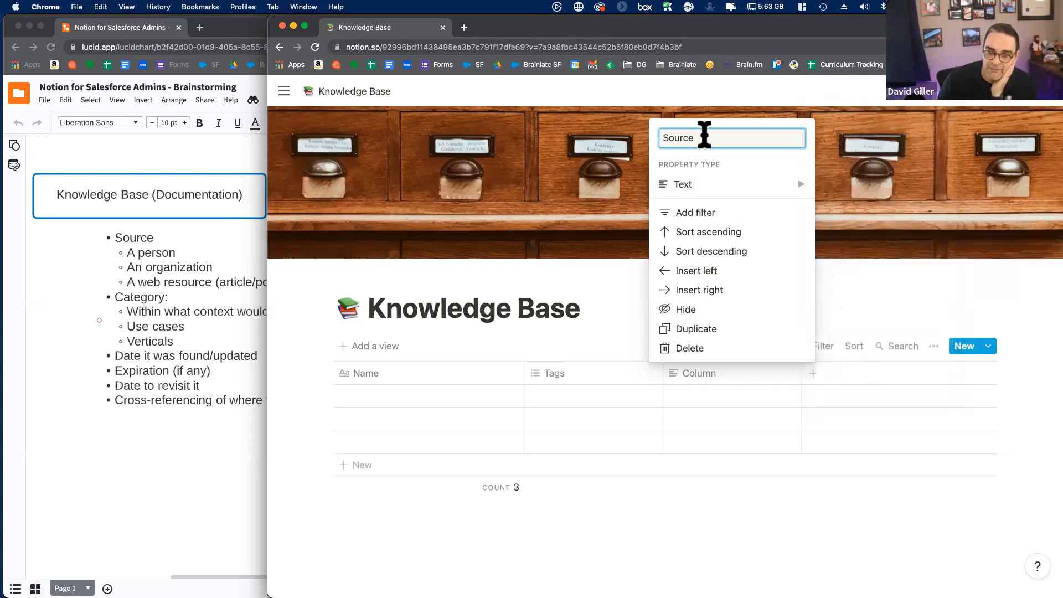
{"action": "left_click", "coordinate": [888, 290]}
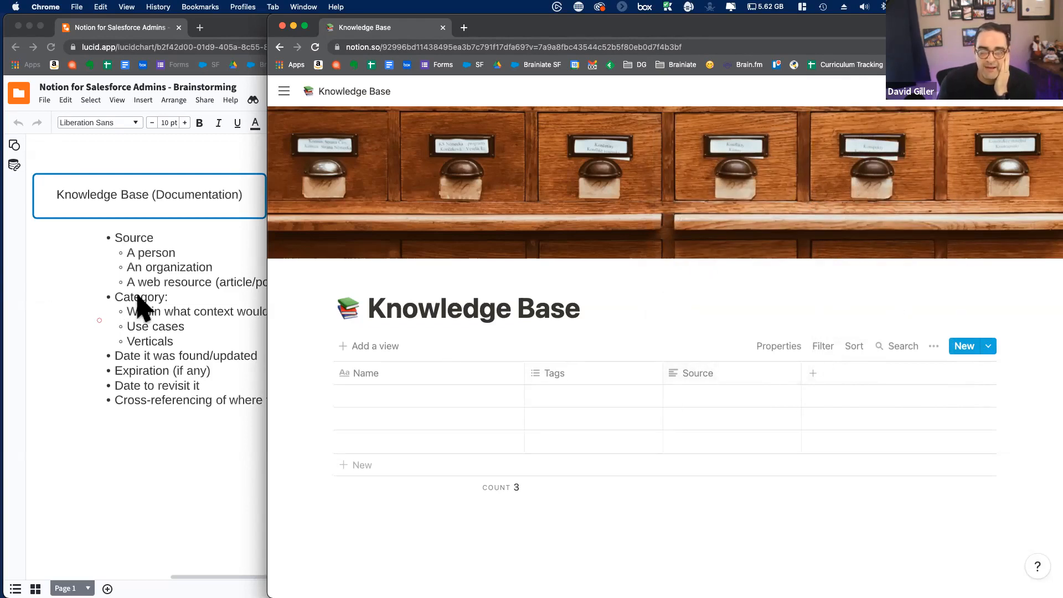
Switch to the Lucidchart brainstorming outline to read the full Category items, and return to the Notion Knowledge Base.
{"action": "left_click", "coordinate": [197, 332]}
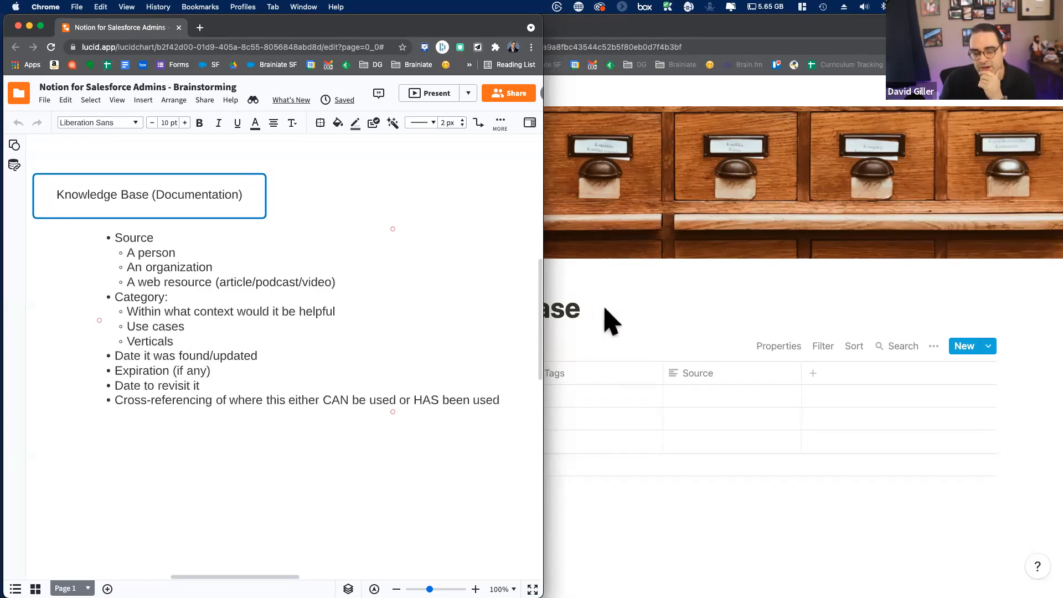
{"action": "left_click", "coordinate": [604, 338]}
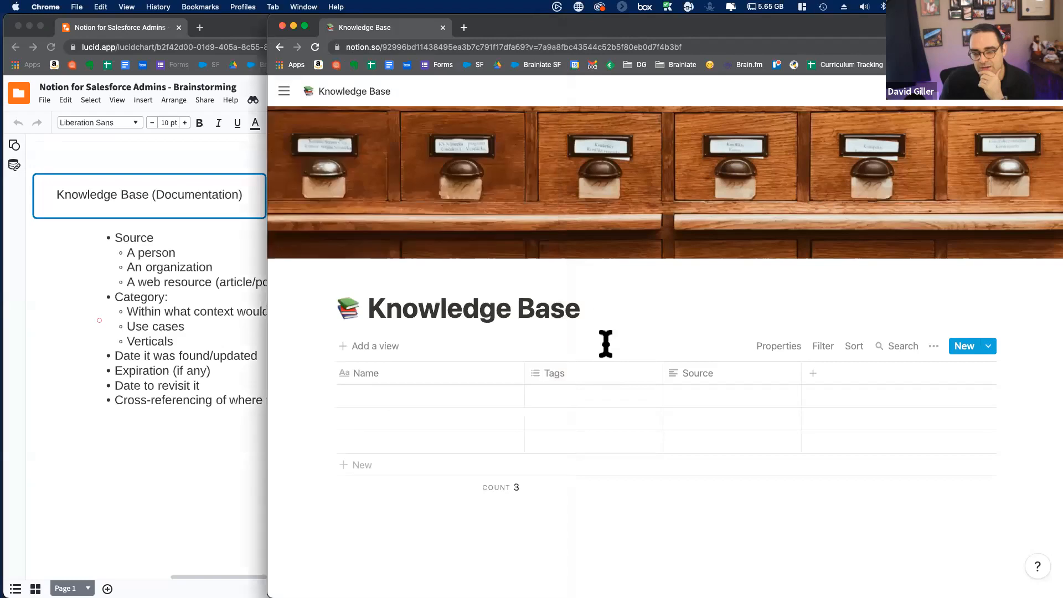
Create the tag "validation rules" in the Tags cell of the table's first row.
{"action": "left_click", "coordinate": [570, 373]}
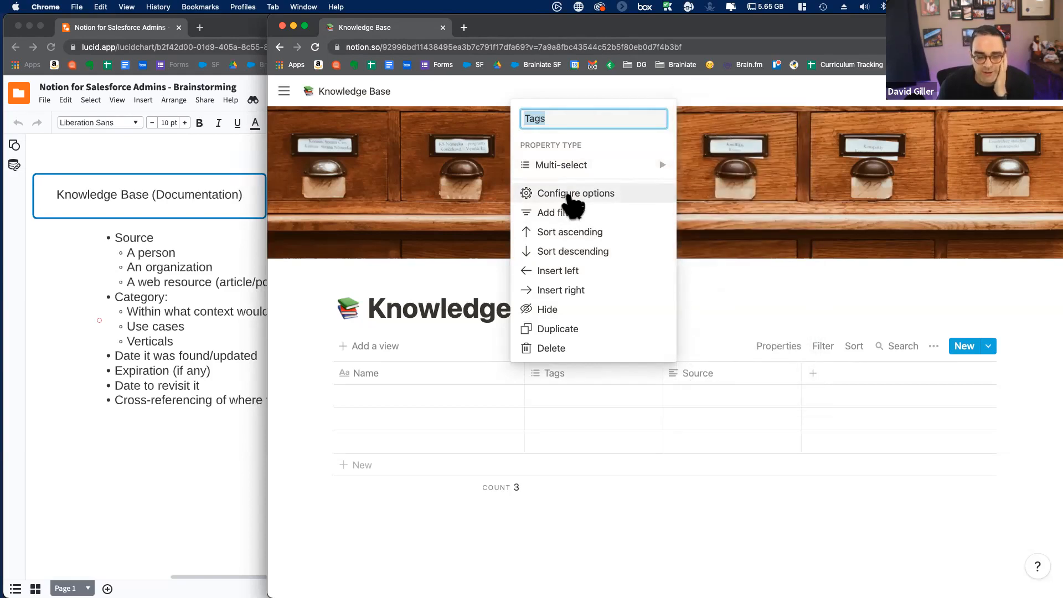
{"action": "left_click", "coordinate": [570, 199]}
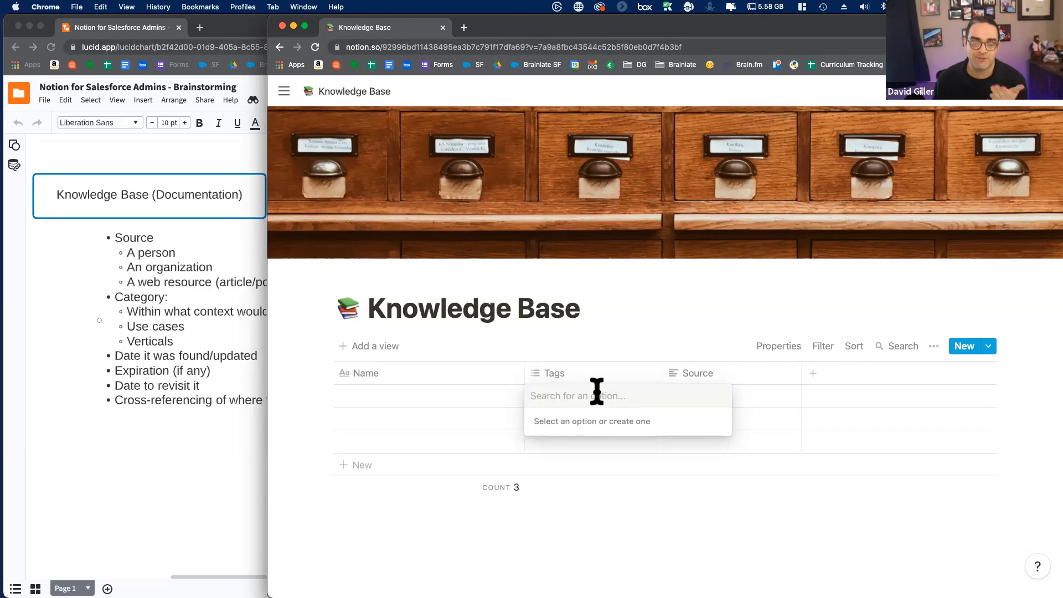
{"action": "type", "text": "Validation"}
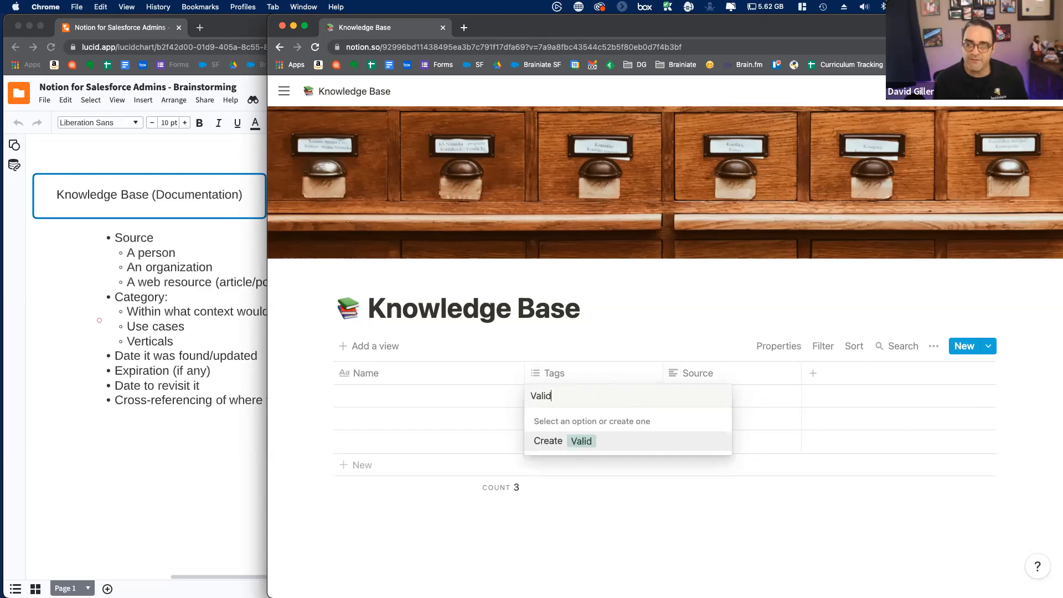
{"action": "key", "text": "BackSpace"}
{"action": "key", "text": "BackSpace"}
{"action": "key", "text": "BackSpace"}
{"action": "key", "text": "BackSpace"}
{"action": "key", "text": "BackSpace"}
{"action": "key", "text": "BackSpace"}
{"action": "key", "text": "BackSpace"}
{"action": "key", "text": "BackSpace"}
{"action": "key", "text": "BackSpace"}
{"action": "key", "text": "BackSpace"}
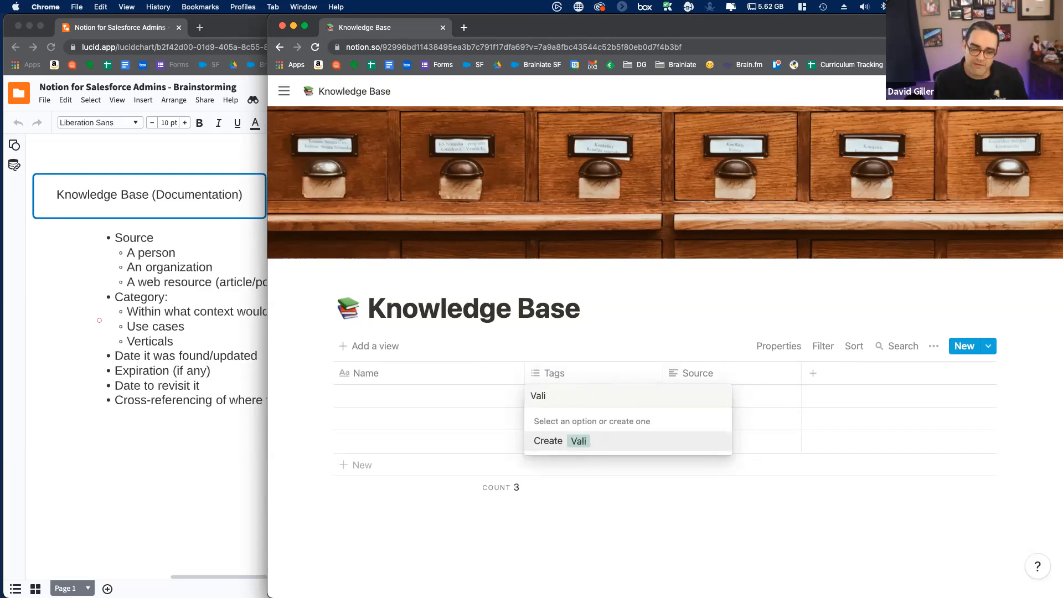
{"action": "type", "text": "alid"}
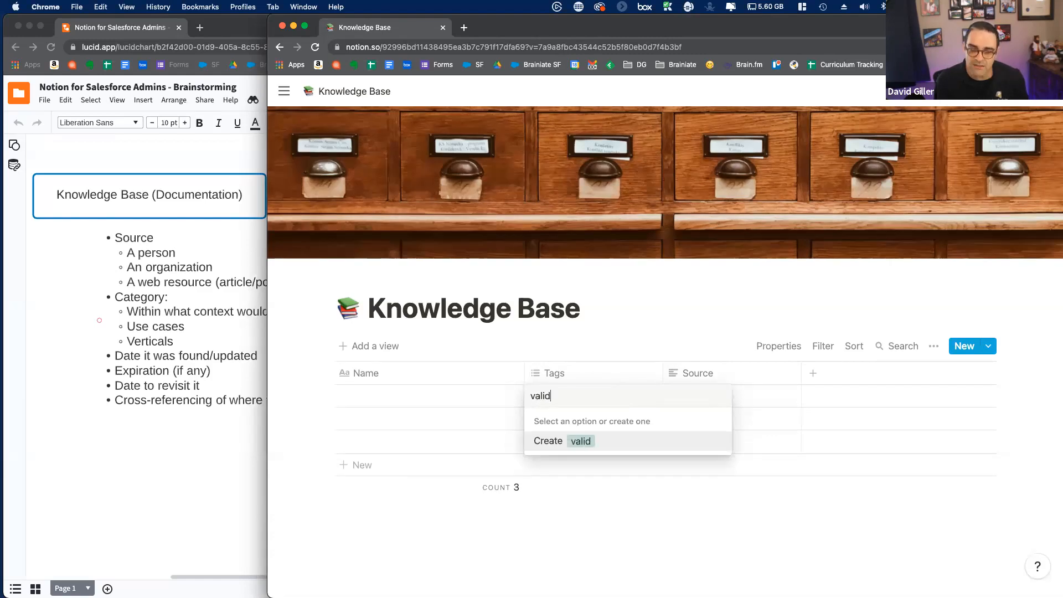
{"action": "type", "text": "ation rules"}
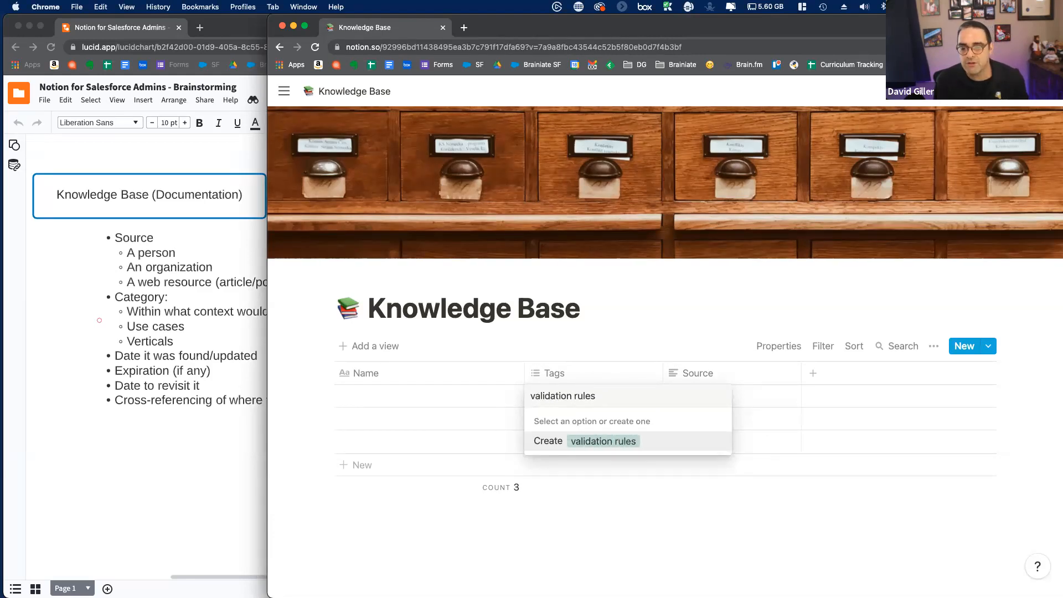
{"action": "left_click", "coordinate": [551, 443]}
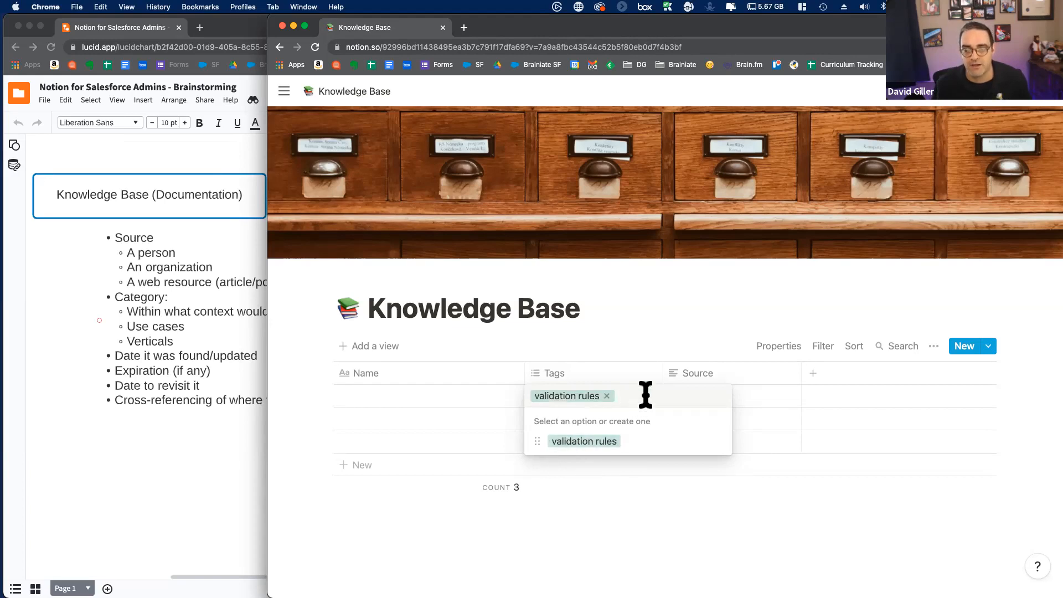
Add the new tags "formulas" and "PB" to the first row's Tags cell.
{"action": "type", "text": "formula fields"}
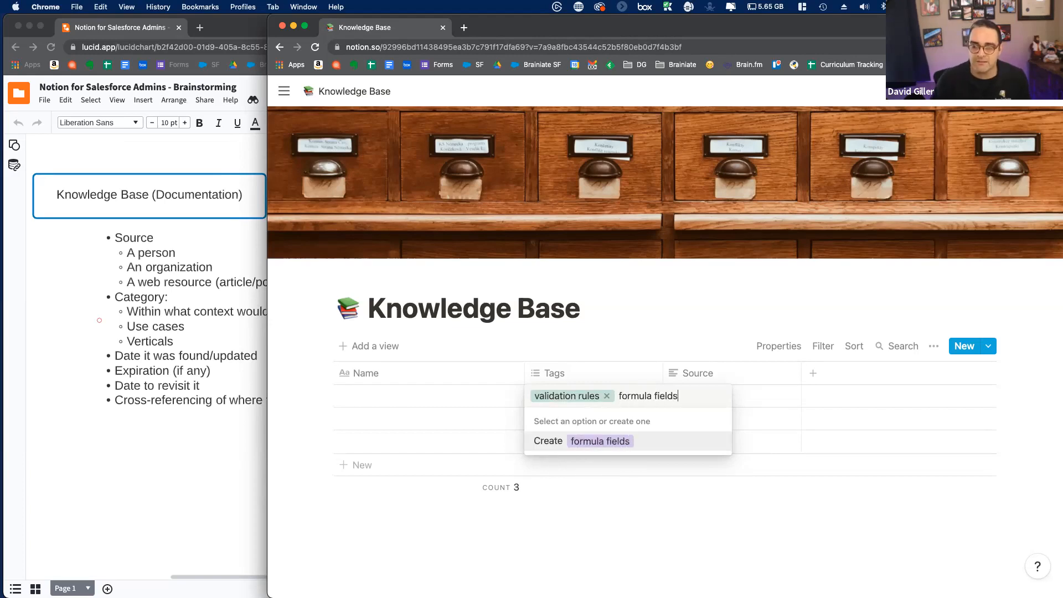
{"action": "key", "text": "BackSpace"}
{"action": "key", "text": "BackSpace"}
{"action": "key", "text": "BackSpace"}
{"action": "key", "text": "BackSpace"}
{"action": "key", "text": "BackSpace"}
{"action": "key", "text": "BackSpace"}
{"action": "key", "text": "BackSpace"}
{"action": "type", "text": "s"}
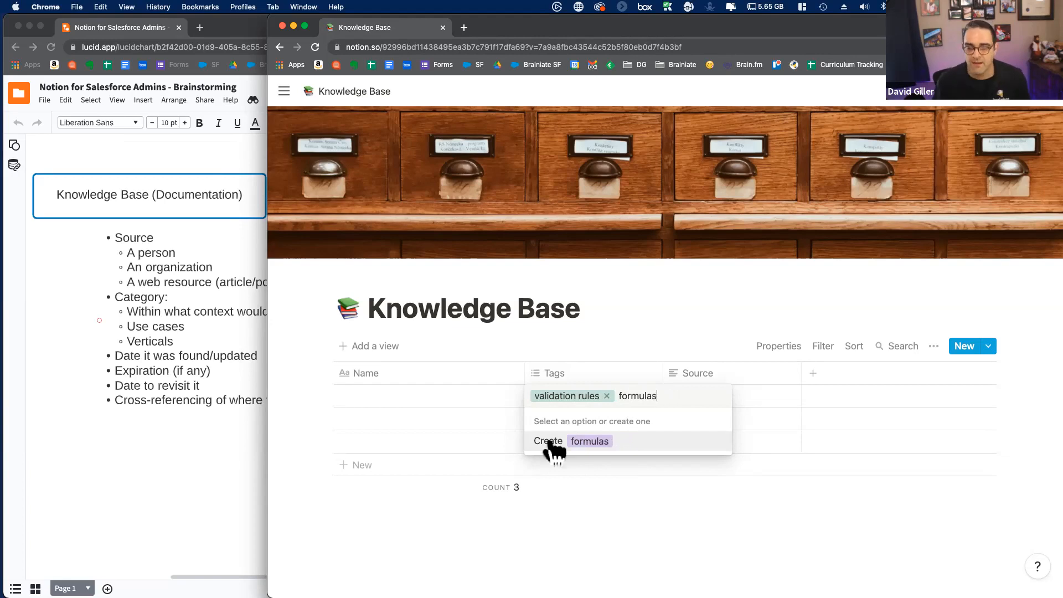
{"action": "left_click", "coordinate": [548, 443]}
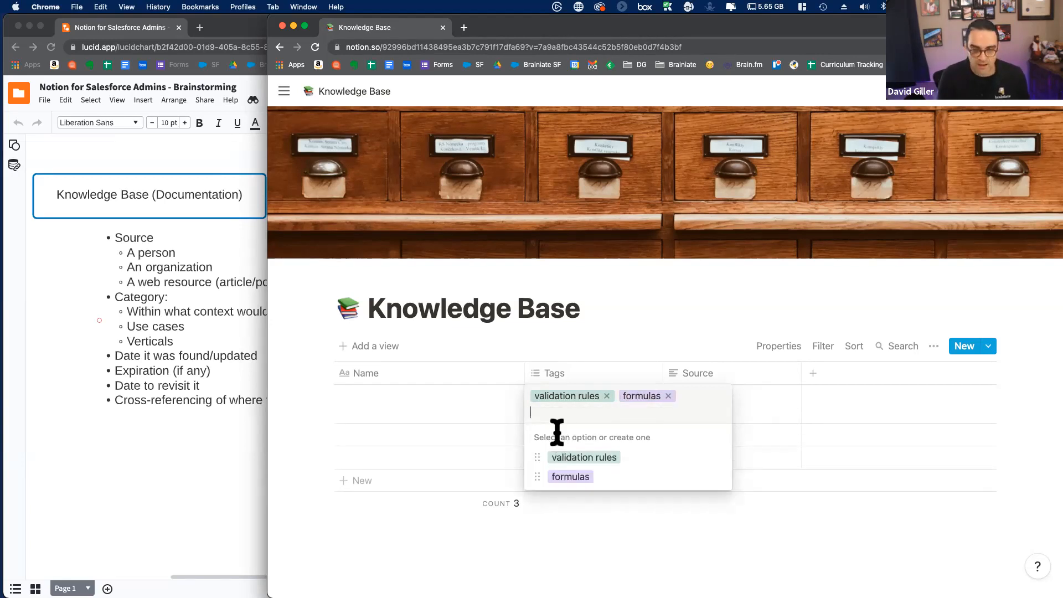
{"action": "type", "text": "PB"}
{"action": "left_click", "coordinate": [541, 459]}
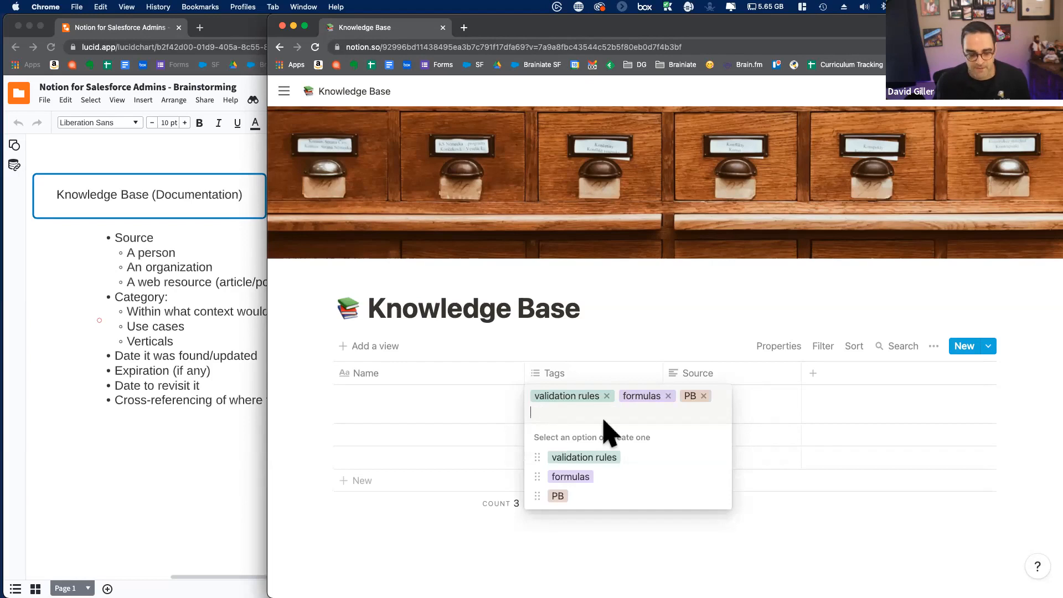
{"action": "type", "text": "Flow"}
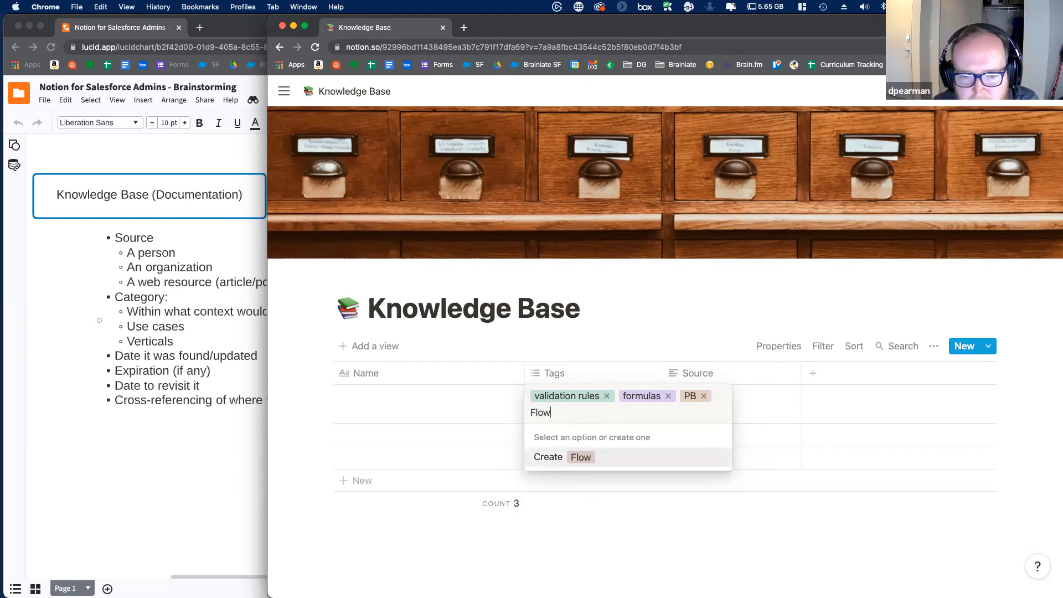
{"action": "type", "text": ","}
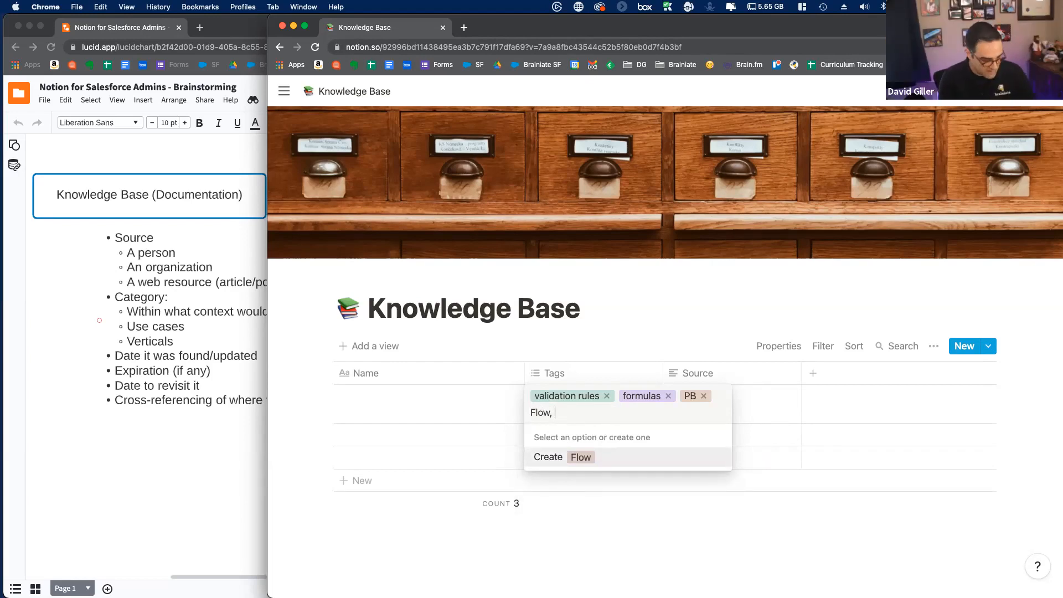
{"action": "type", "text": " Work"}
{"action": "key", "text": "BackSpace"}
{"action": "key", "text": "BackSpace"}
{"action": "key", "text": "BackSpace"}
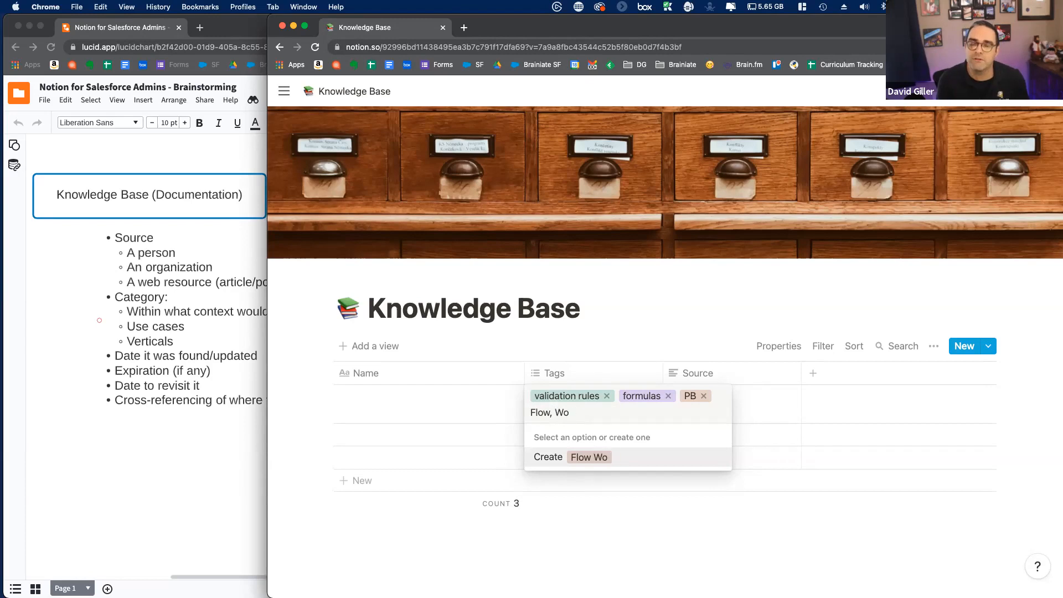
{"action": "type", "text": "orkf"}
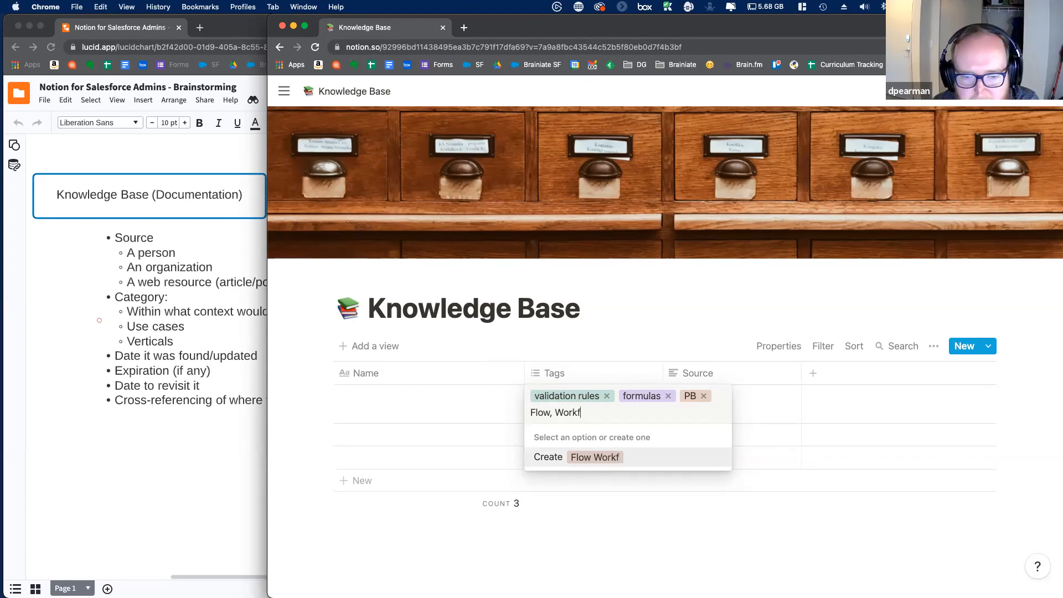
{"action": "type", "text": "low Rules"}
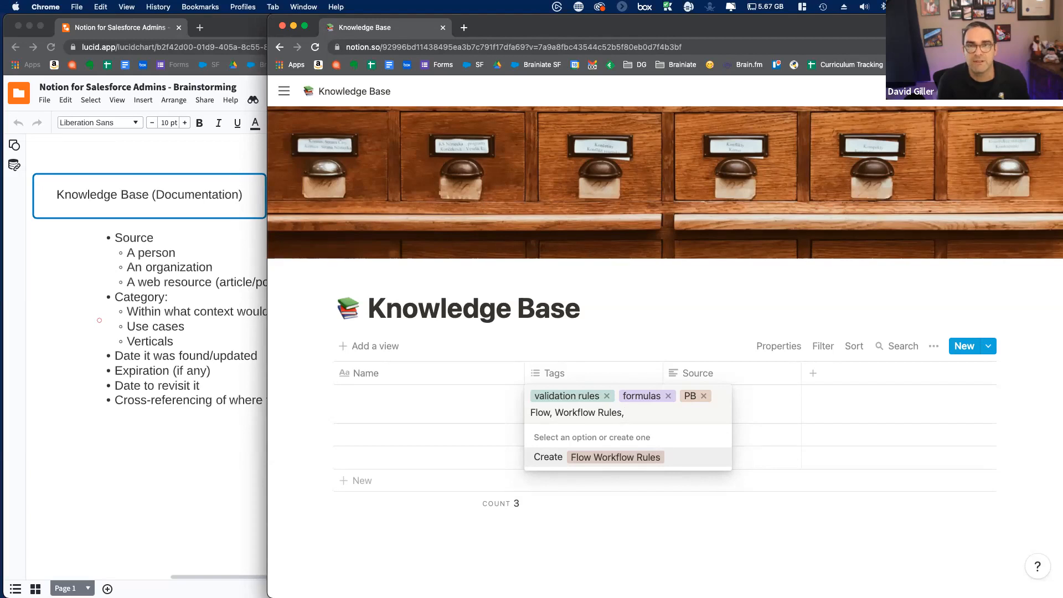
{"action": "type", "text": ","}
{"action": "key", "text": "BackSpace"}
{"action": "key", "text": "BackSpace"}
{"action": "key", "text": "BackSpace"}
{"action": "key", "text": "BackSpace"}
{"action": "key", "text": "BackSpace"}
{"action": "key", "text": "BackSpace"}
{"action": "key", "text": "BackSpace"}
{"action": "key", "text": "BackSpace"}
{"action": "key", "text": "BackSpace"}
{"action": "key", "text": "BackSpace"}
{"action": "key", "text": "BackSpace"}
{"action": "key", "text": "BackSpace"}
{"action": "key", "text": "BackSpace"}
{"action": "key", "text": "BackSpace"}
{"action": "key", "text": "BackSpace"}
{"action": "key", "text": "BackSpace"}
{"action": "key", "text": "BackSpace"}
{"action": "key", "text": "Tab"}
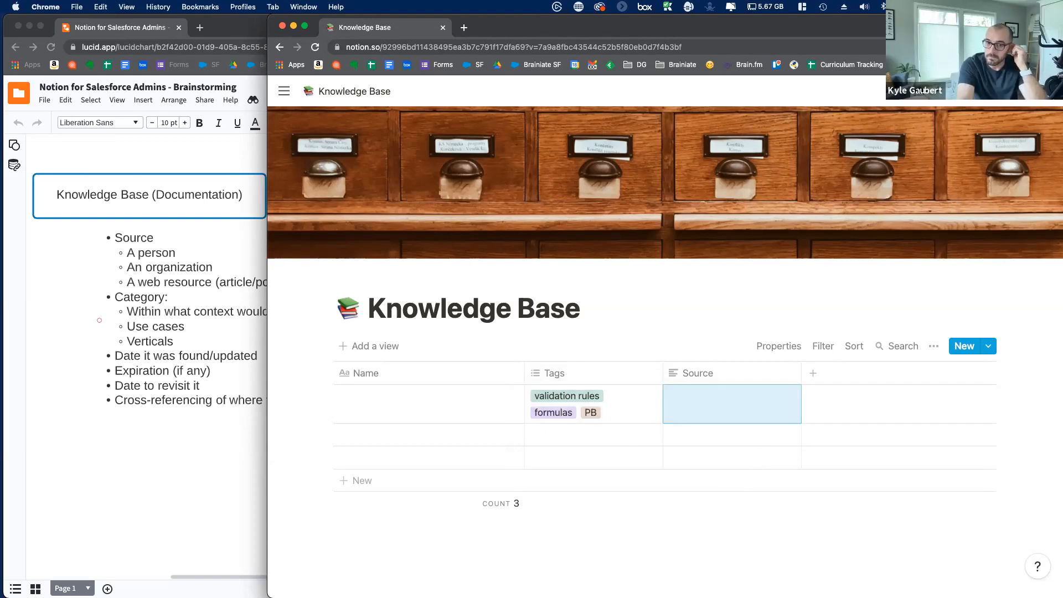
Add the new tags "Flow" and "Workflow Rules" to the first row's Tags cell as separate options.
{"action": "left_click", "coordinate": [615, 405]}
{"action": "type", "text": "Flow"}
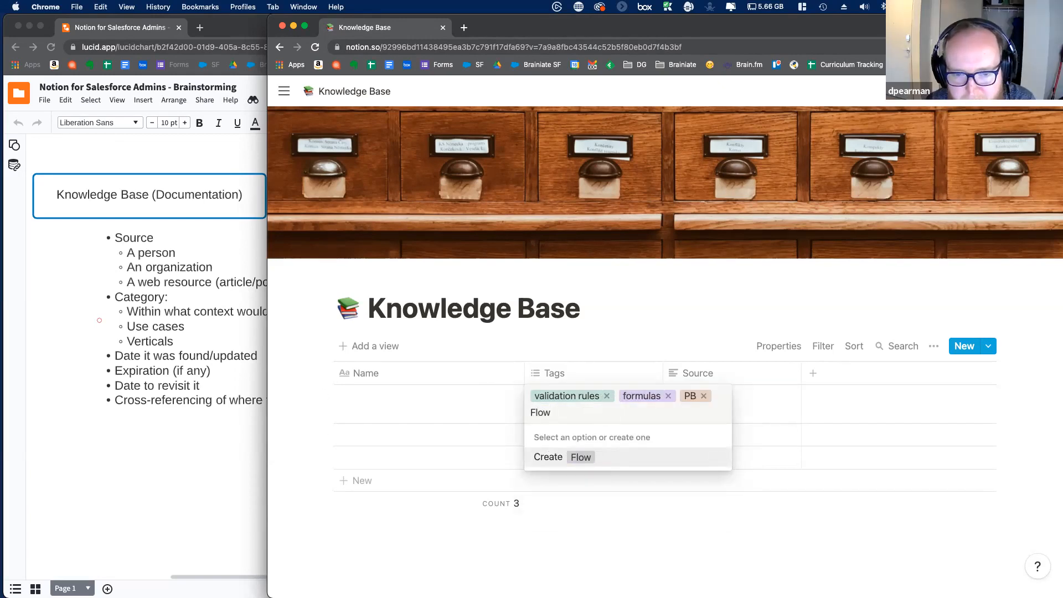
{"action": "key", "text": "Return"}
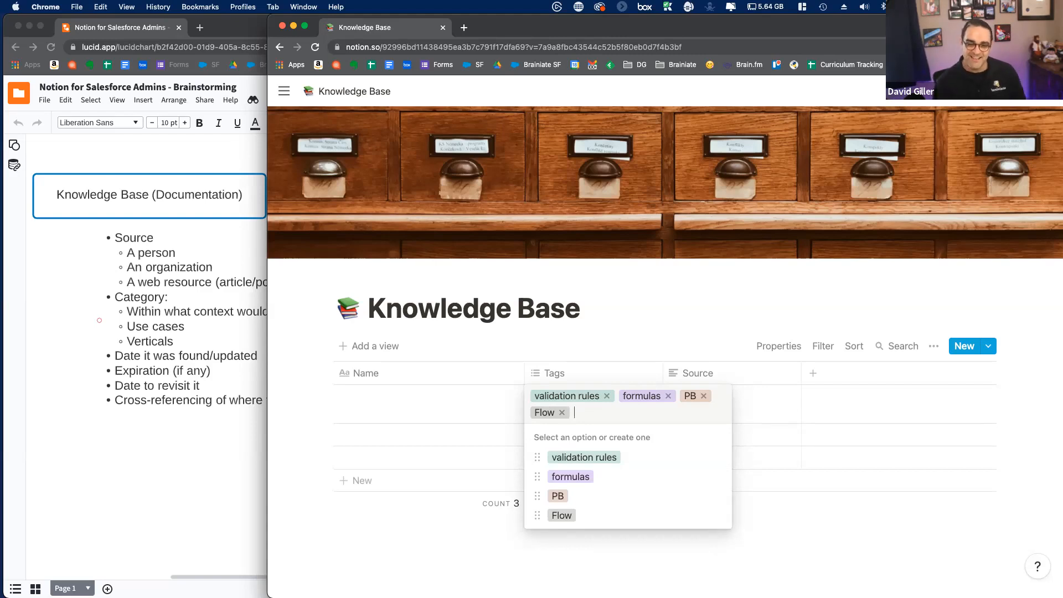
{"action": "type", "text": "Workflow Rules"}
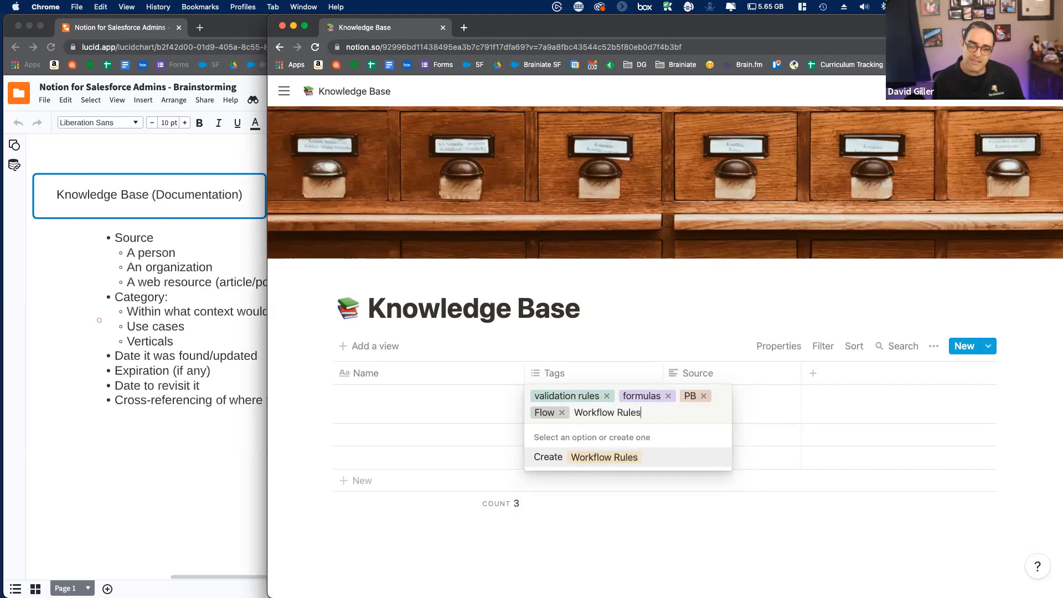
{"action": "key", "text": "Return"}
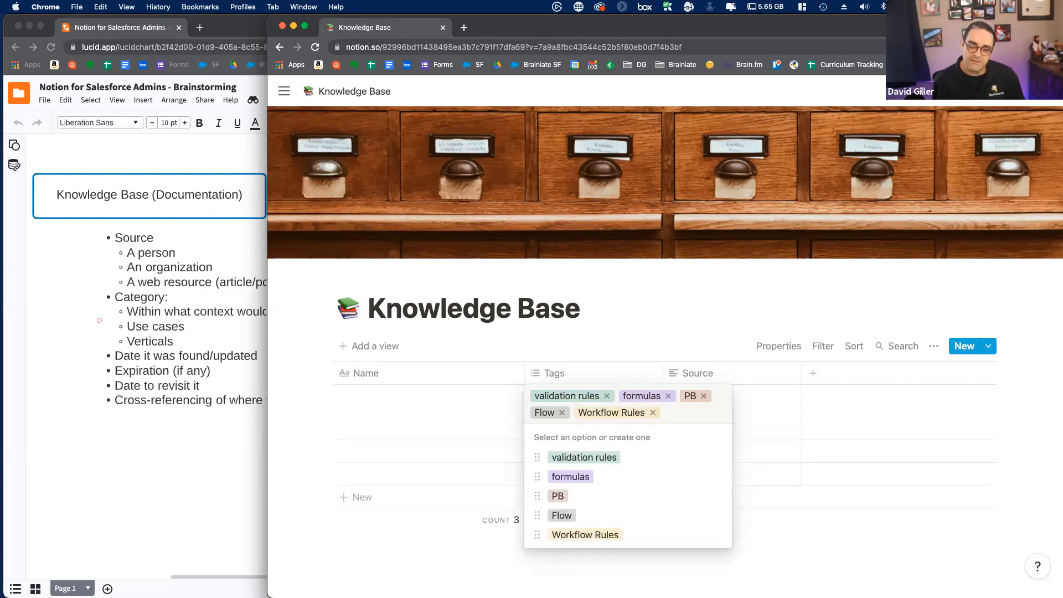
Add the new tags "Assignment Rules" and "Lead Conversion" to the first row's Tags cell.
{"action": "type", "text": "Assignment Rules"}
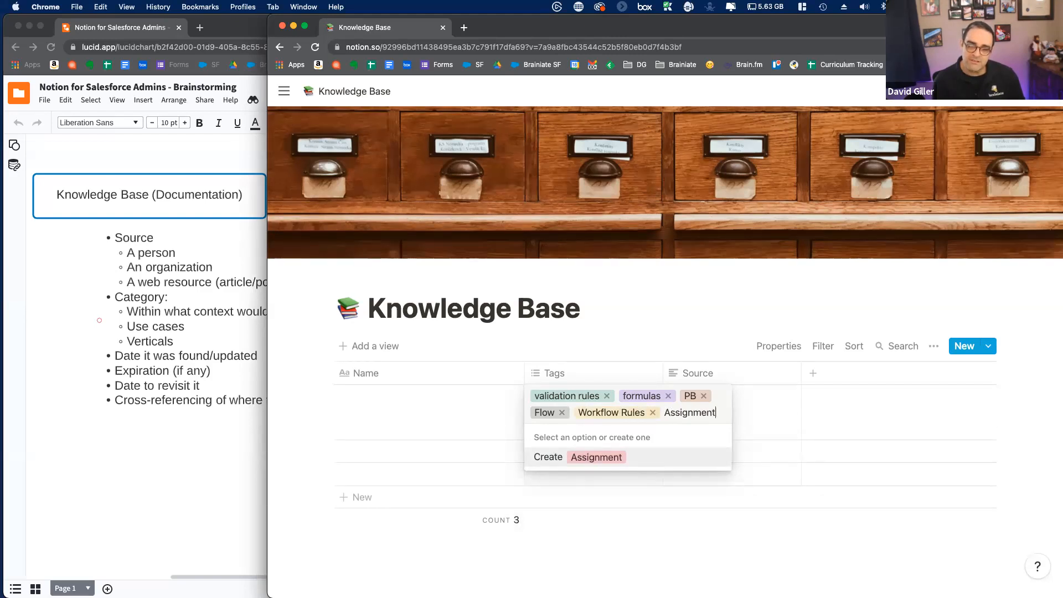
{"action": "key", "text": "Return"}
{"action": "type", "text": "Lead Conversion"}
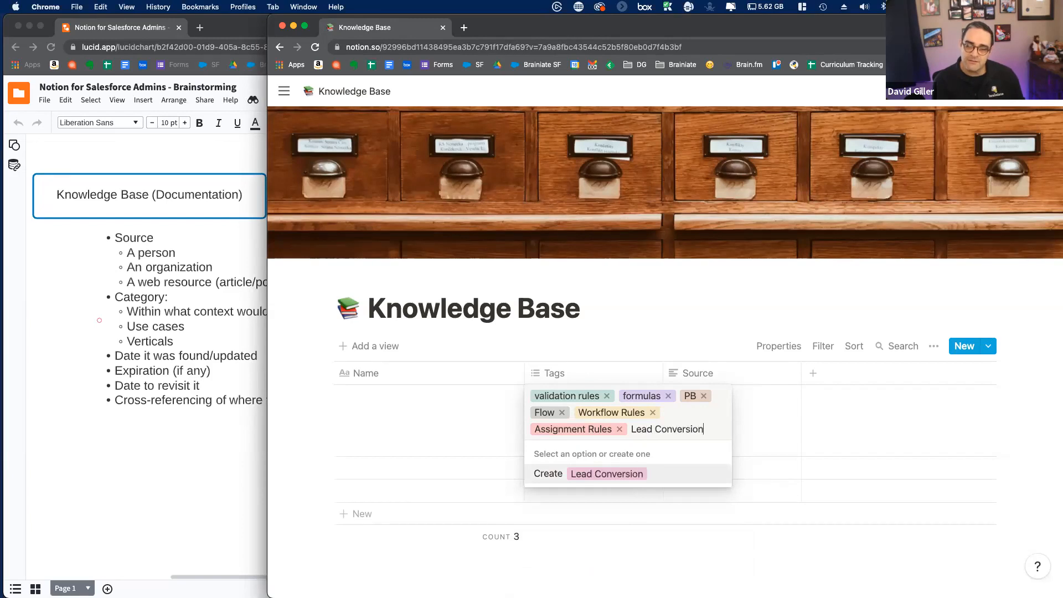
{"action": "key", "text": "Return"}
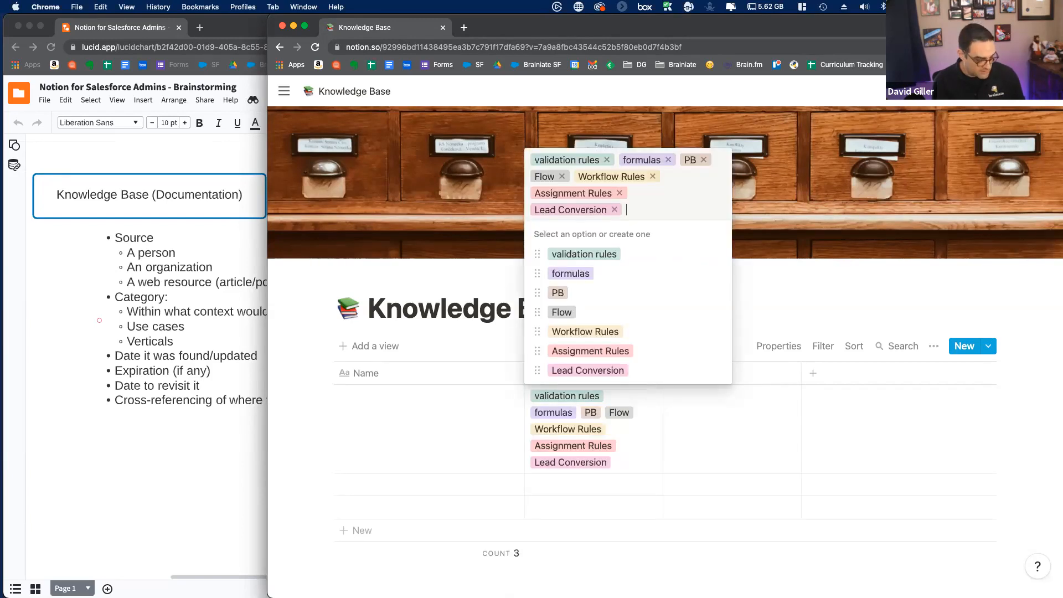
Add the new tags "Sales Cloud" and "Professional Edition" to the first row's Tags cell.
{"action": "type", "text": "Sales Cloud"}
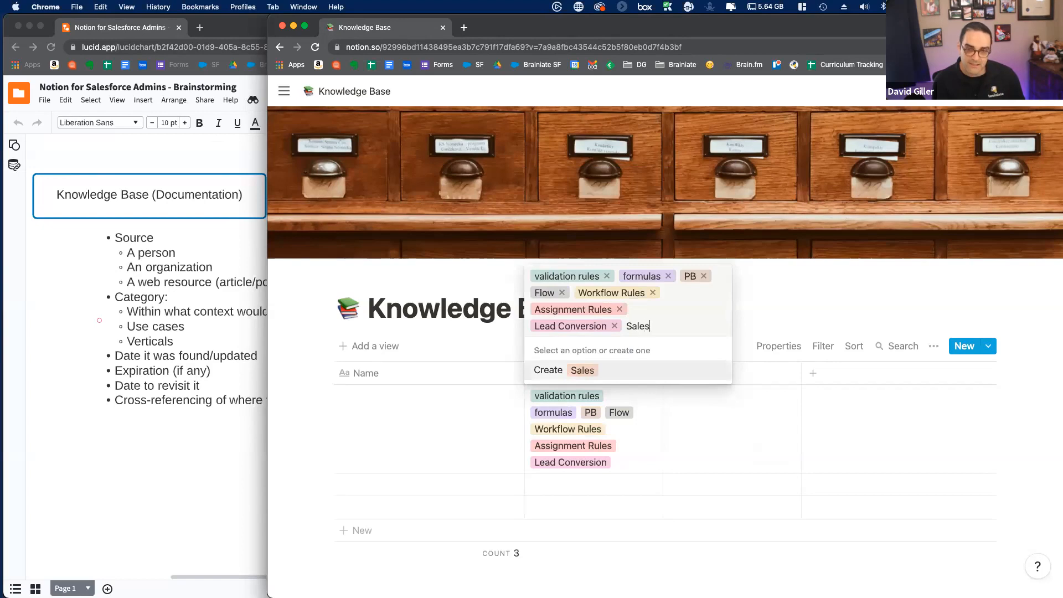
{"action": "key", "text": "Return"}
{"action": "type", "text": "Professional Edition"}
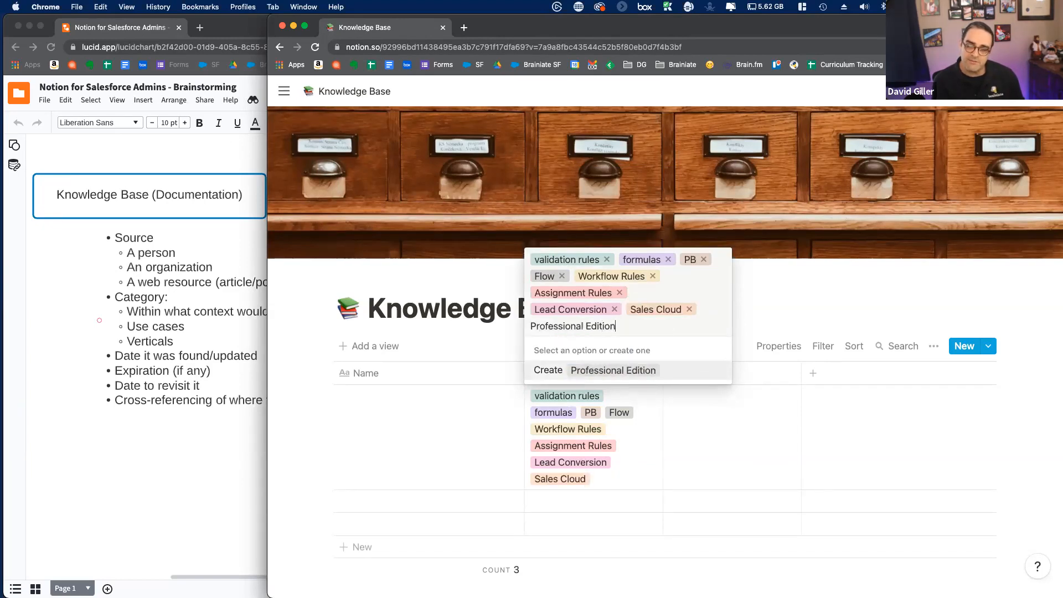
{"action": "key", "text": "Return"}
Add the new tags "NPSP" and "Nonprofit" to the first row's Tags cell.
{"action": "type", "text": "NSPS"}
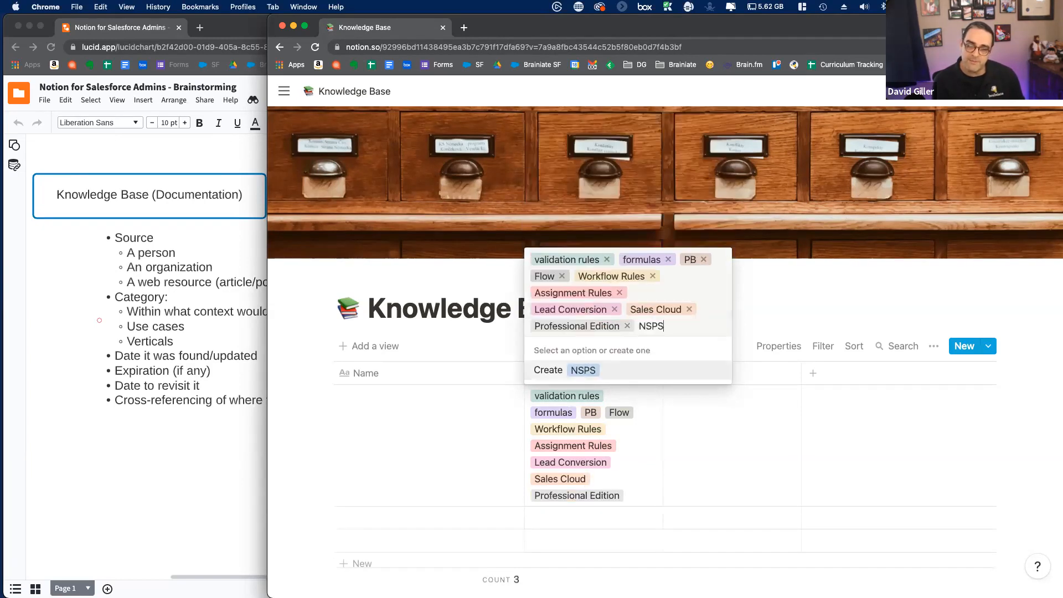
{"action": "key", "text": "BackSpace"}
{"action": "key", "text": "BackSpace"}
{"action": "key", "text": "BackSpace"}
{"action": "type", "text": "PSP"}
{"action": "key", "text": "Return"}
{"action": "type", "text": "Nonprofit"}
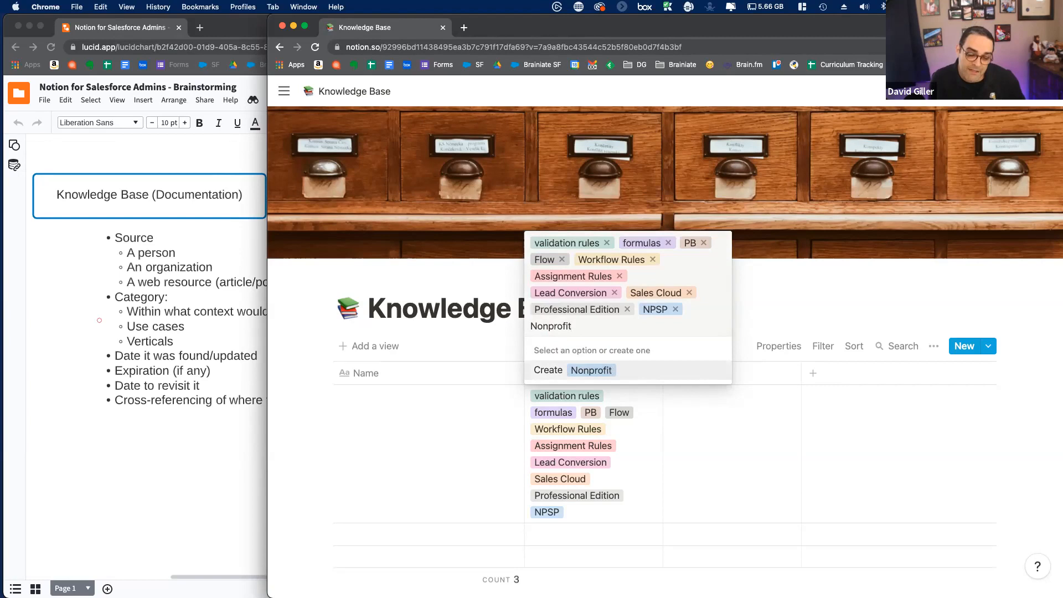
{"action": "key", "text": "Return"}
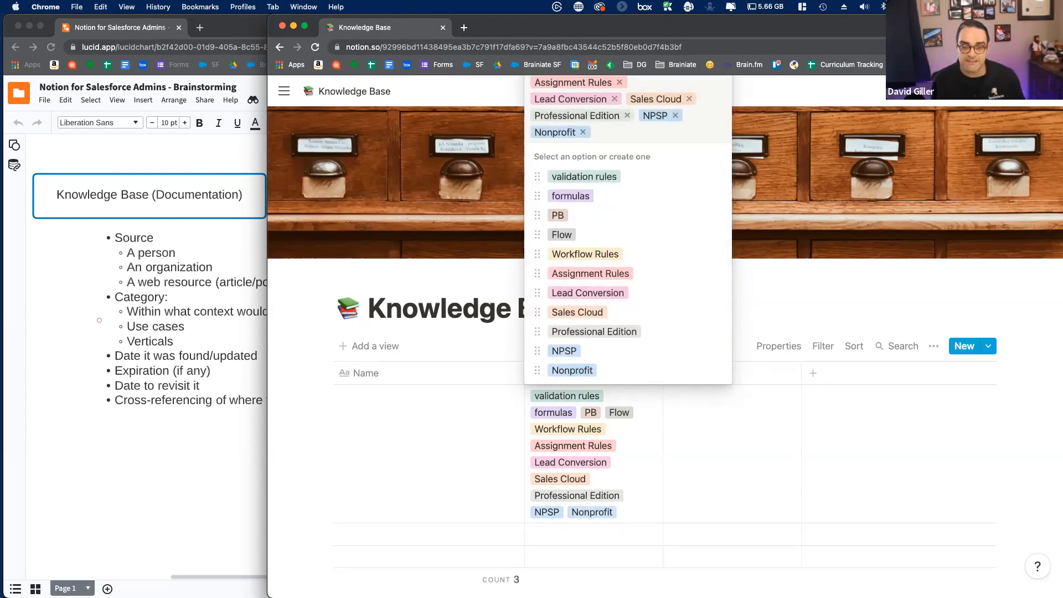
Add the new tags "Service Cloud" and "Experience Cloud" to the first row's Tags cell.
{"action": "type", "text": "Service Cloud"}
{"action": "key", "text": "Return"}
{"action": "type", "text": "Experien"}
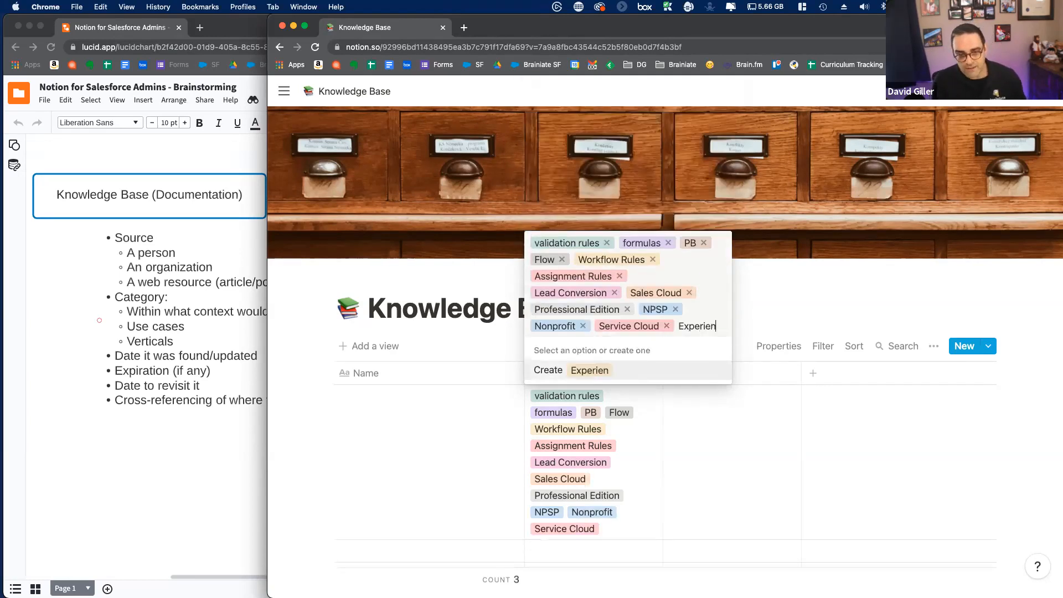
{"action": "type", "text": "ce Cloud"}
{"action": "key", "text": "Return"}
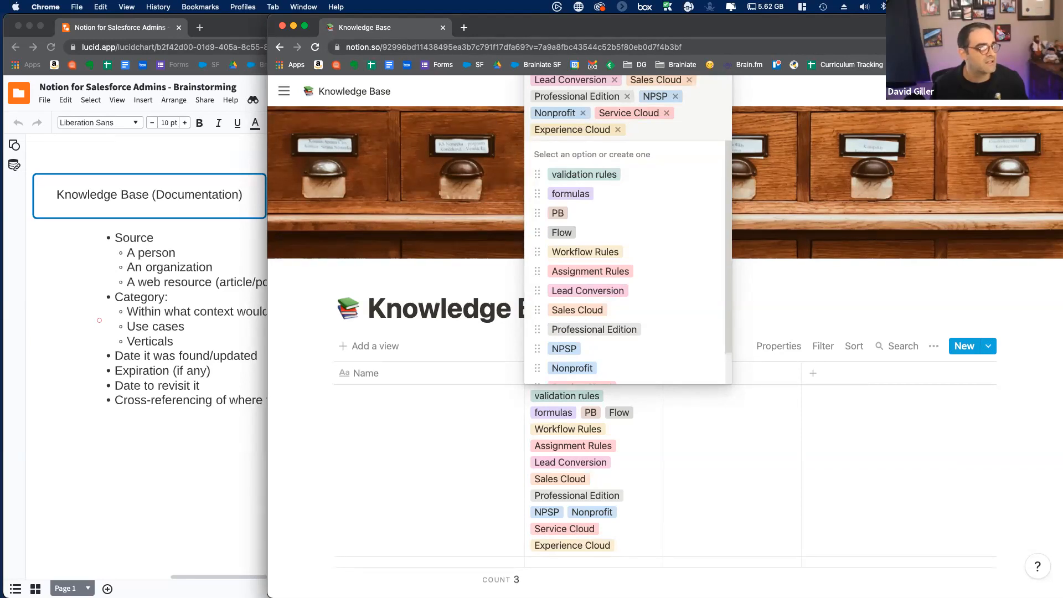
Add the new tags "CPQ", "Pardot" and "Marketing Cloud" to the first row's Tags cell.
{"action": "type", "text": "CPQ,"}
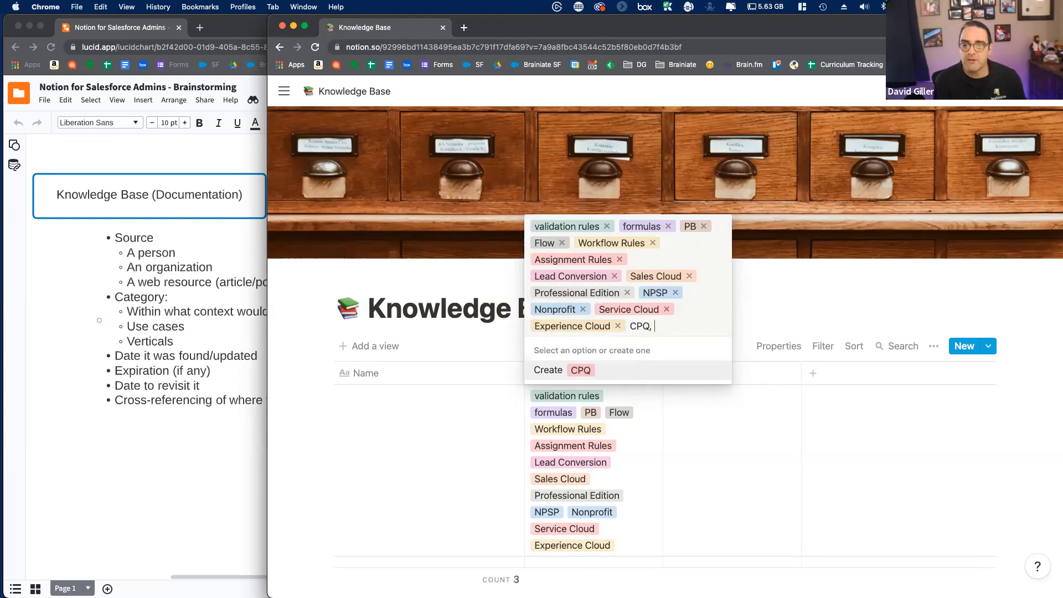
{"action": "key", "text": "Return"}
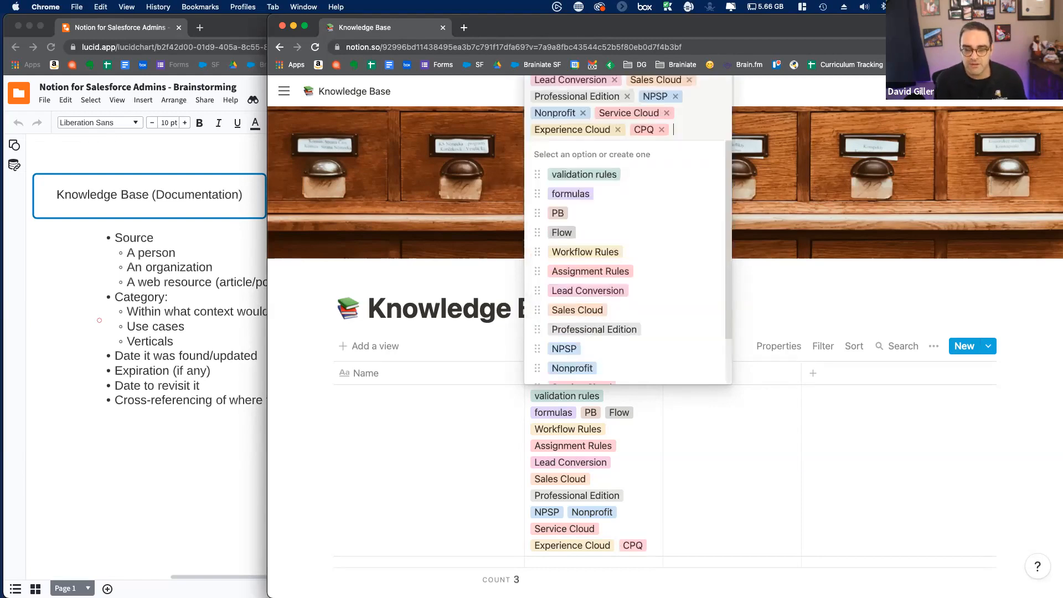
{"action": "type", "text": "Pardot"}
{"action": "key", "text": "Return"}
{"action": "type", "text": "Marketing Cloud"}
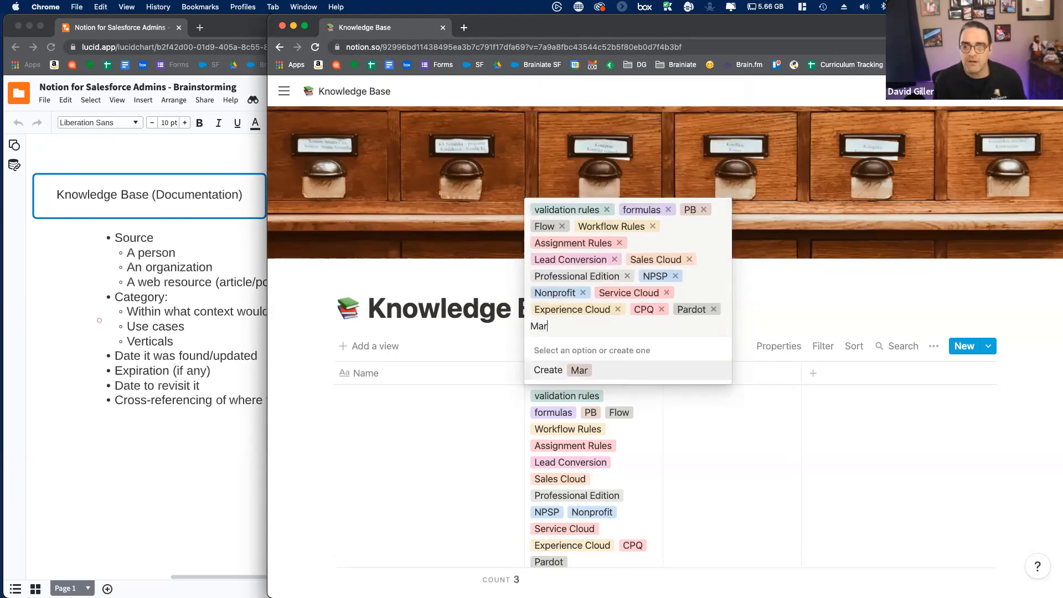
{"action": "key", "text": "Return"}
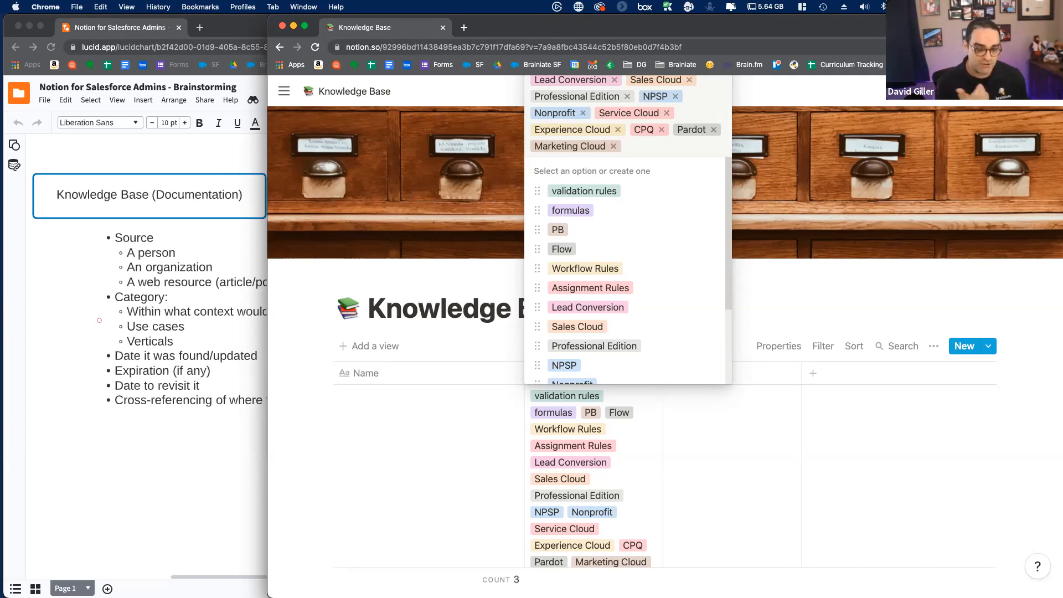
Add the new tags "Startups" and "Healthcare" to the first row's Tags cell.
{"action": "type", "text": "Start"}
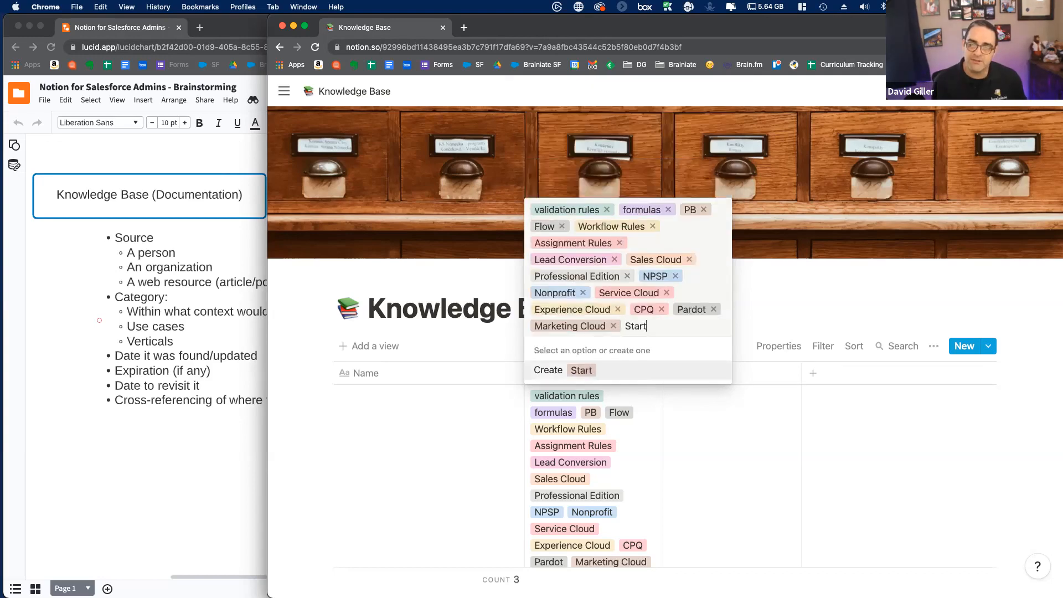
{"action": "type", "text": "ups"}
{"action": "key", "text": "Return"}
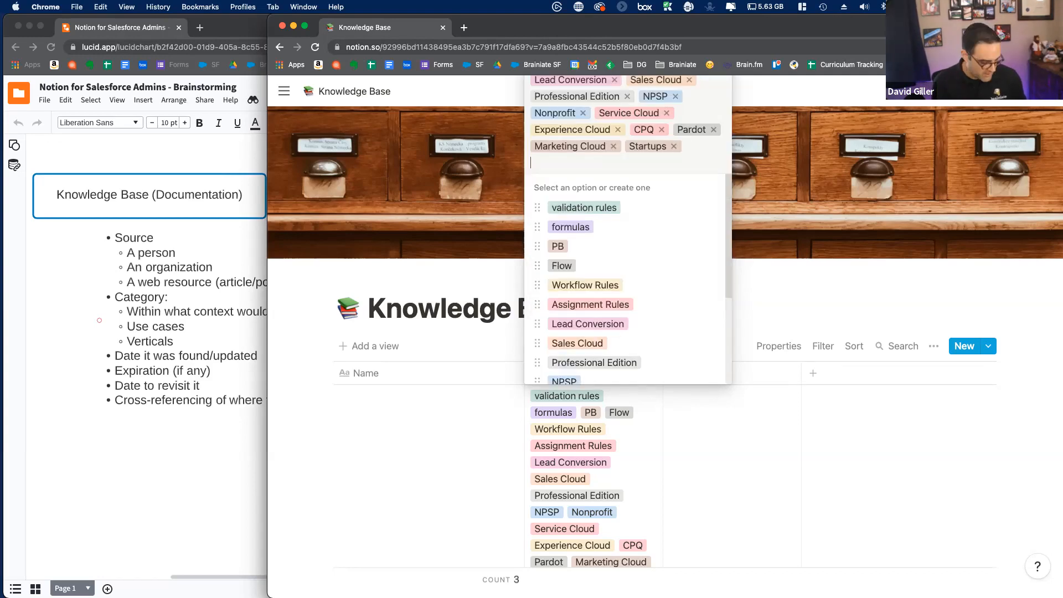
{"action": "type", "text": "Healthcare"}
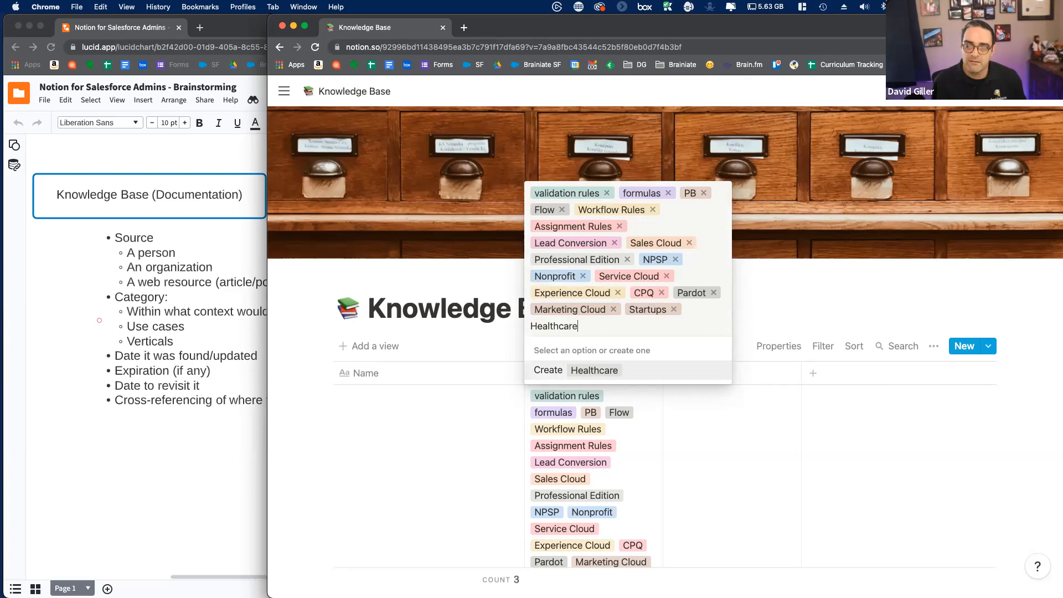
{"action": "key", "text": "Return"}
Add the new tags "Manufacturing" and "Schools" to the first row's Tags cell.
{"action": "type", "text": "Manufacturing"}
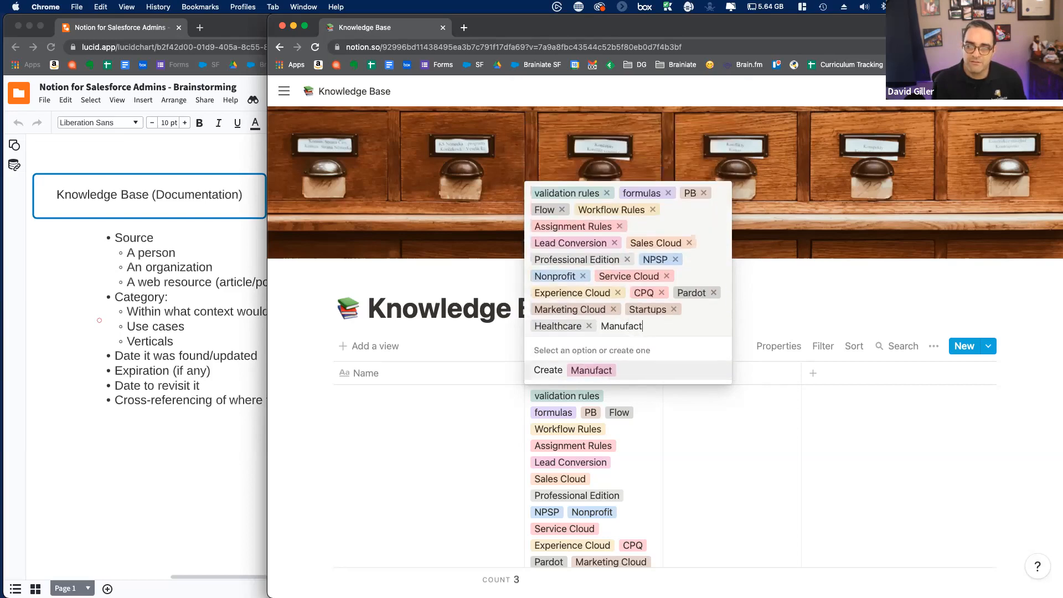
{"action": "key", "text": "Return"}
{"action": "type", "text": "Schools"}
{"action": "key", "text": "Return"}
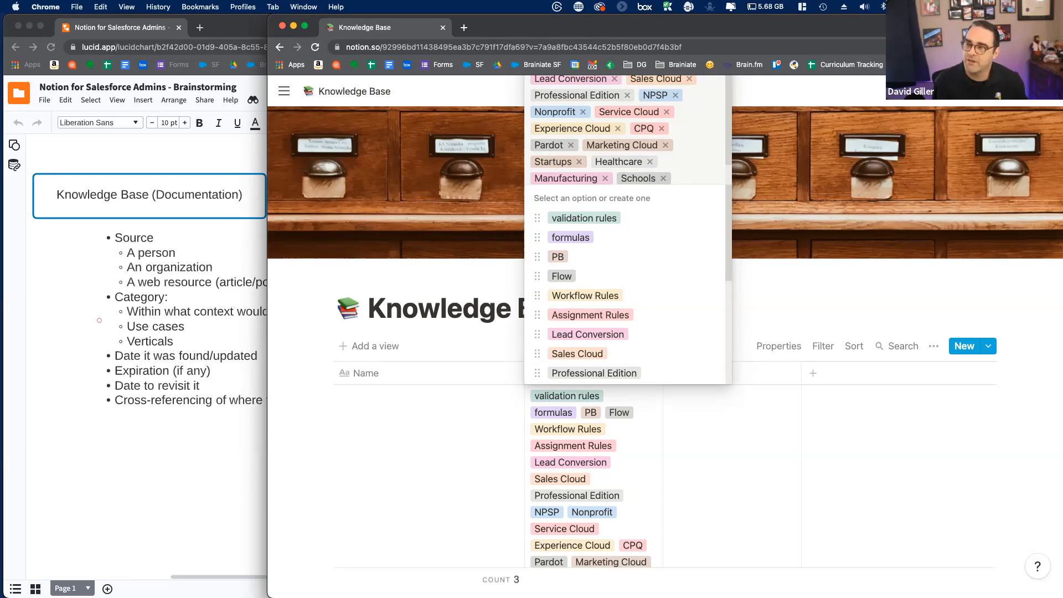
Add the new tags "Financial Services" and "B2C" to the first row's Tags cell.
{"action": "type", "text": "Finaci"}
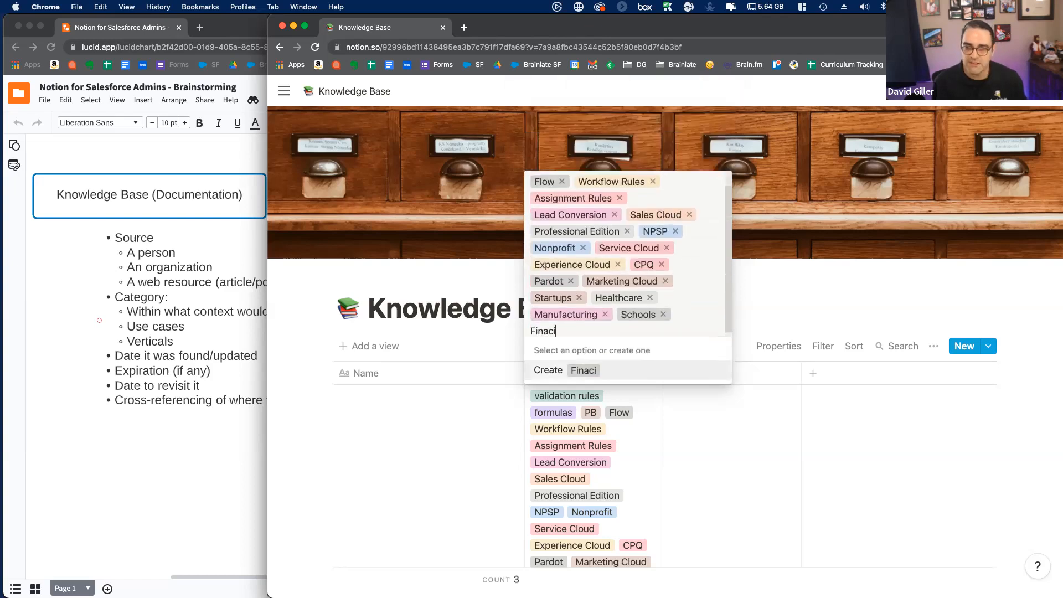
{"action": "key", "text": "BackSpace"}
{"action": "key", "text": "BackSpace"}
{"action": "type", "text": "ncial Services"}
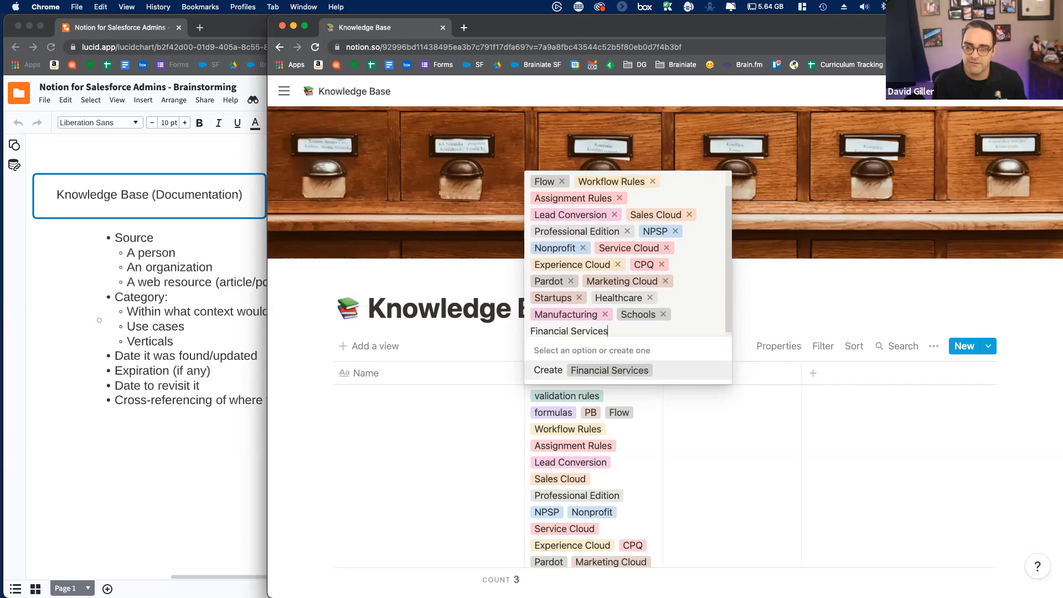
{"action": "key", "text": "Return"}
{"action": "type", "text": "B2B"}
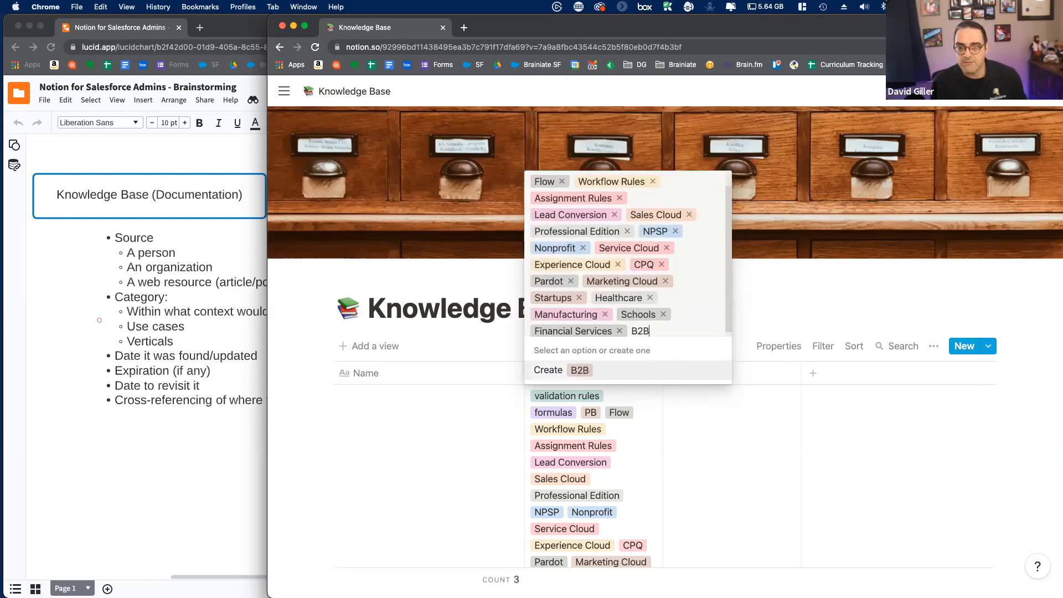
{"action": "key", "text": "BackSpace"}
{"action": "type", "text": "C"}
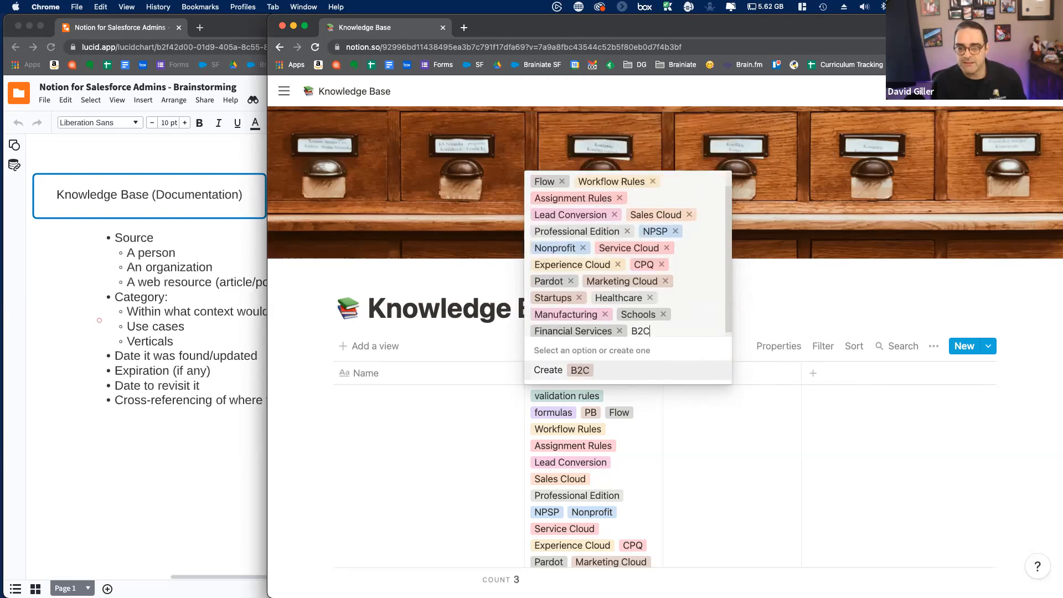
{"action": "key", "text": "Return"}
Add the new tags "Release Notes" and "Trailblazer Community" to the first row's Tags cell.
{"action": "type", "text": "Re"}
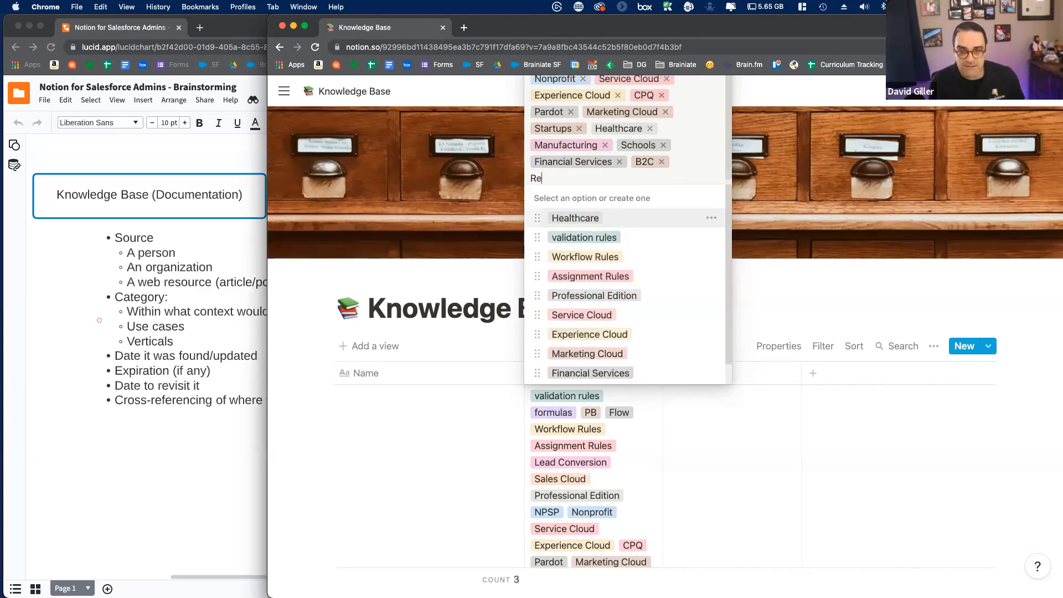
{"action": "type", "text": "lease Notes"}
{"action": "key", "text": "Return"}
{"action": "type", "text": "Trailh"}
{"action": "key", "text": "BackSpace"}
{"action": "type", "text": "blazer Community"}
{"action": "key", "text": "Return"}
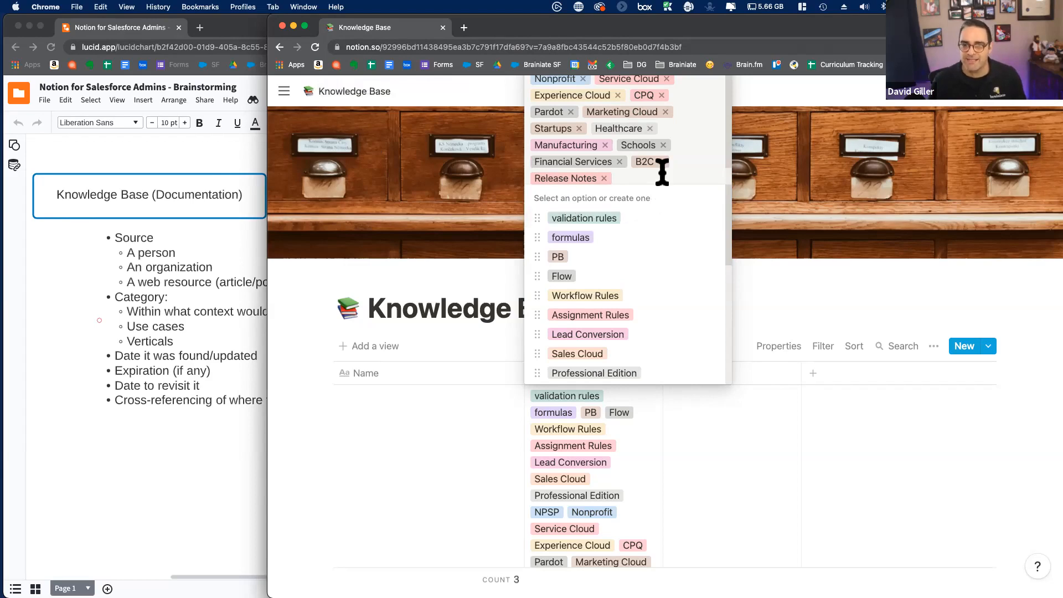
Add the new tags "3rd Party Apps", "AppExchange" and "Document Generation" to the first row's Tags cell.
{"action": "type", "text": "3rd Party Apps"}
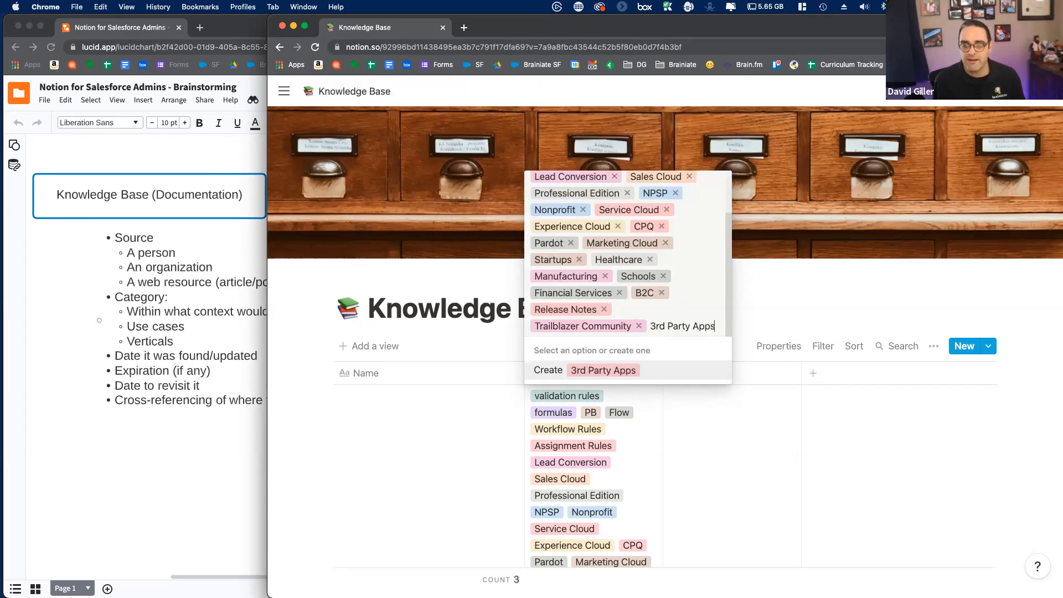
{"action": "key", "text": "Return"}
{"action": "type", "text": "AppExchange"}
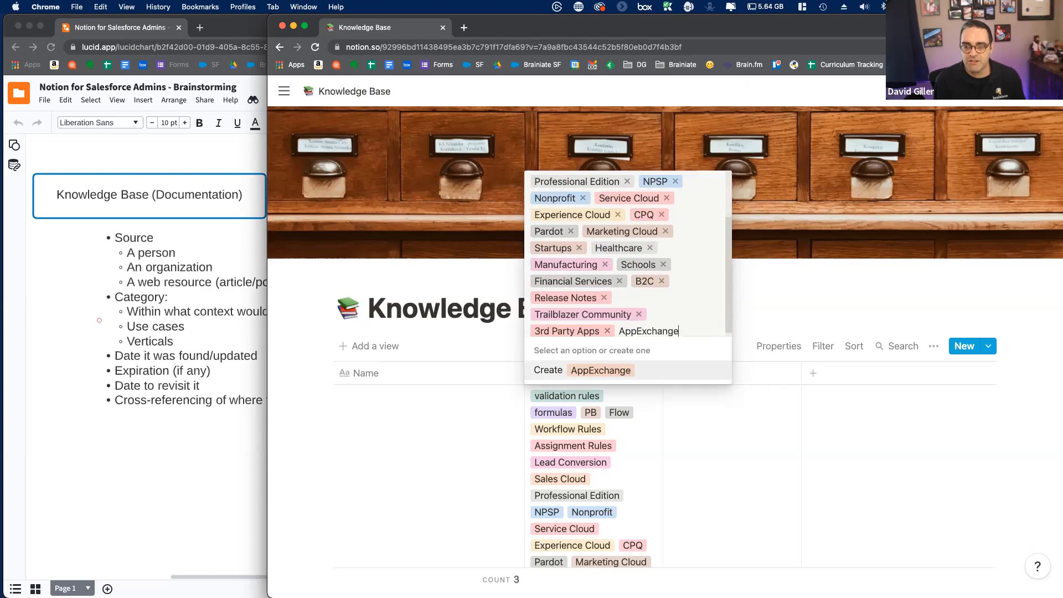
{"action": "key", "text": "Return"}
{"action": "type", "text": "Document"}
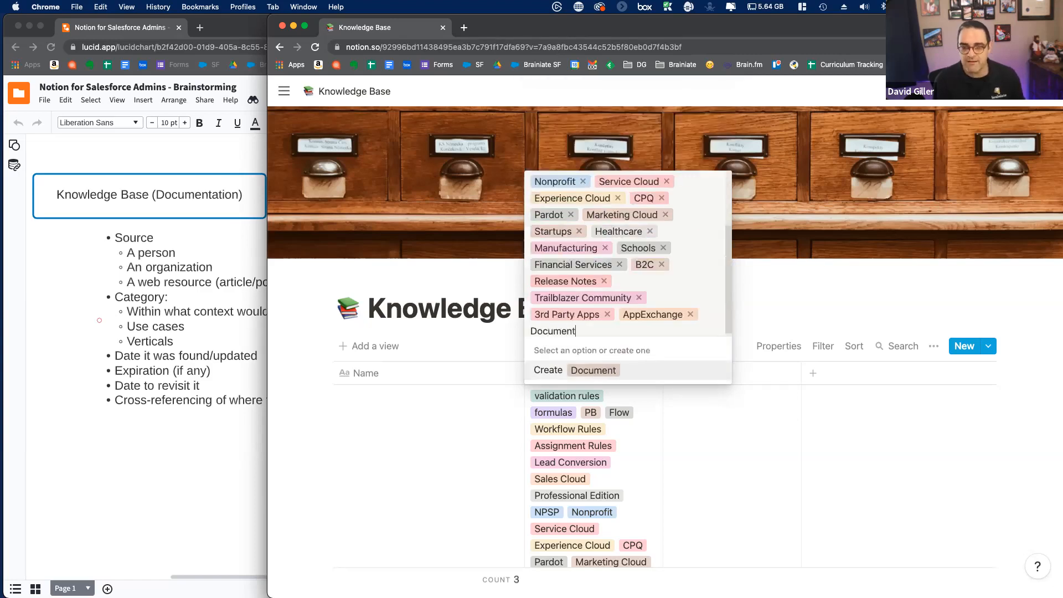
{"action": "type", "text": " Generation"}
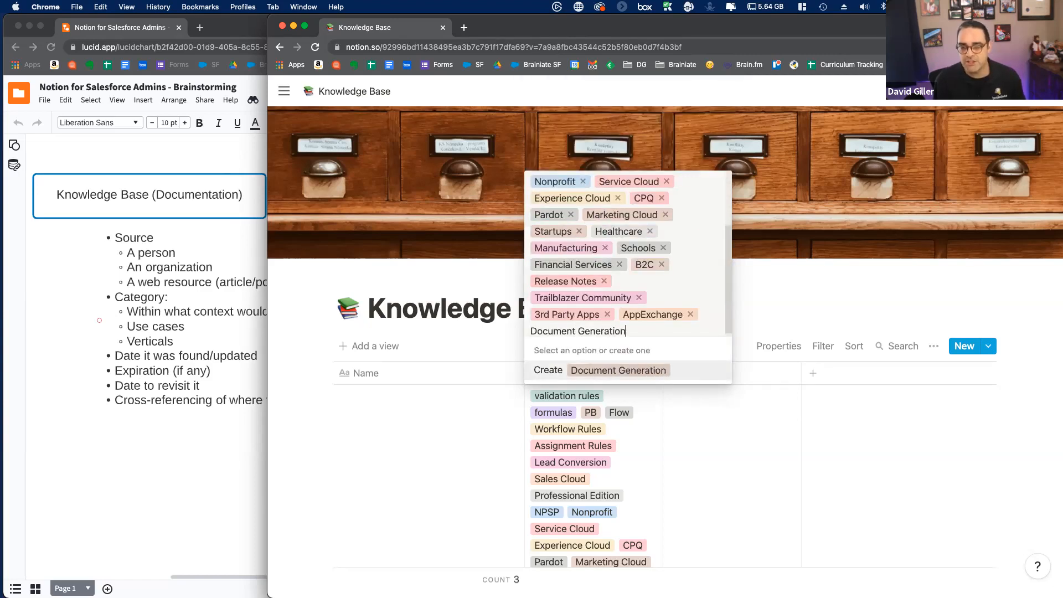
{"action": "key", "text": "Return"}
{"action": "type", "text": "Forms"}
{"action": "key", "text": "alt+BackSpace"}
{"action": "type", "text": "Marketing"}
{"action": "key", "text": "alt+BackSpace"}
Add the new tags "Data Cleansing" and "Duplicate Management" to the first row's Tags cell.
{"action": "type", "text": "Data Cl"}
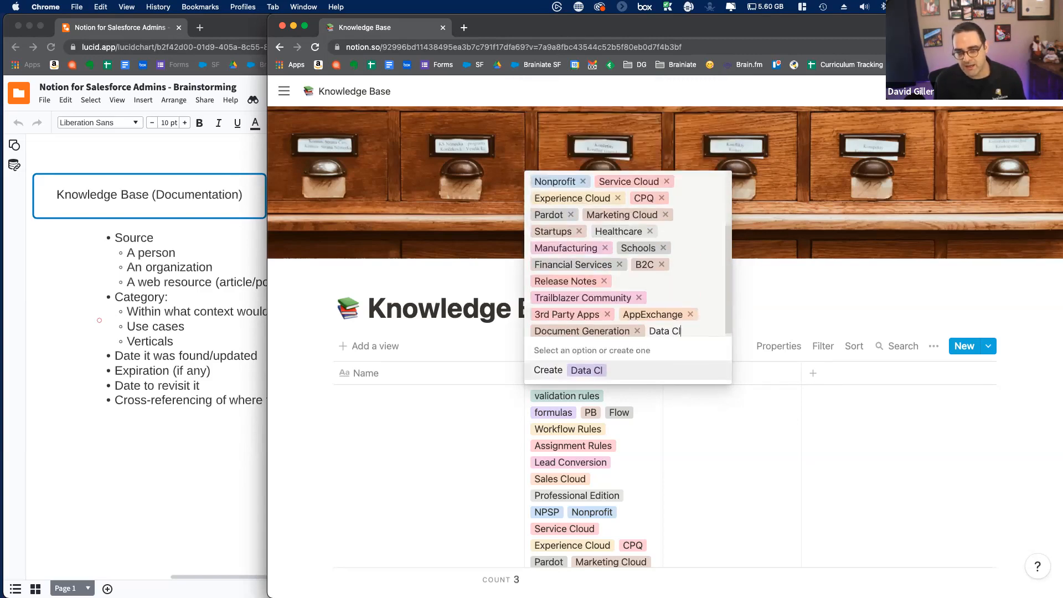
{"action": "type", "text": "eansing"}
{"action": "key", "text": "Return"}
{"action": "type", "text": "Duplic"}
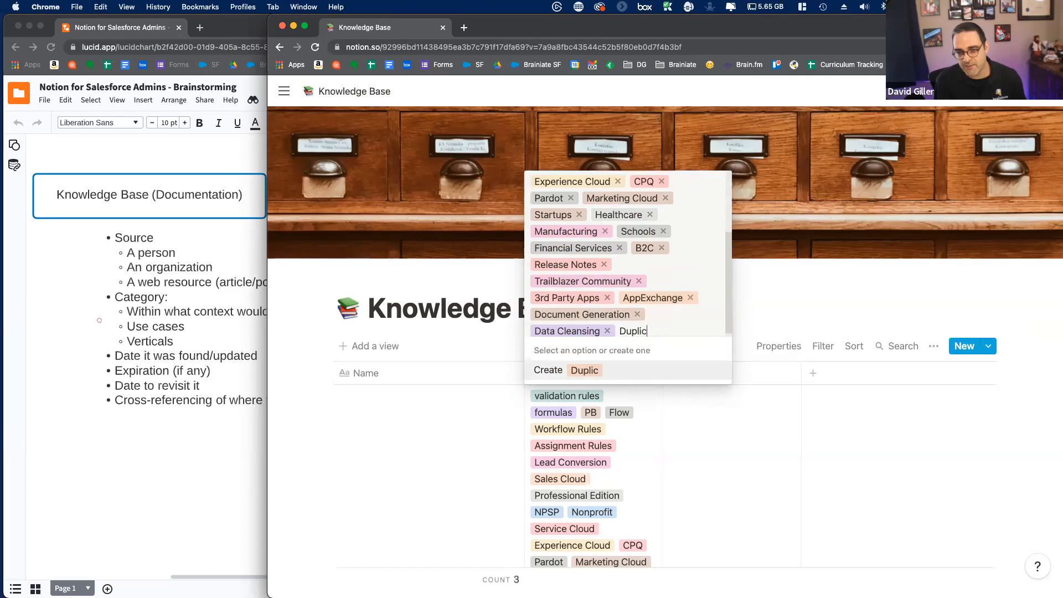
{"action": "type", "text": "ate Management"}
{"action": "key", "text": "Return"}
Add the new tag "Event Coordination" to the first row's Tags cell and look through the list of tag options.
{"action": "type", "text": "Event C"}
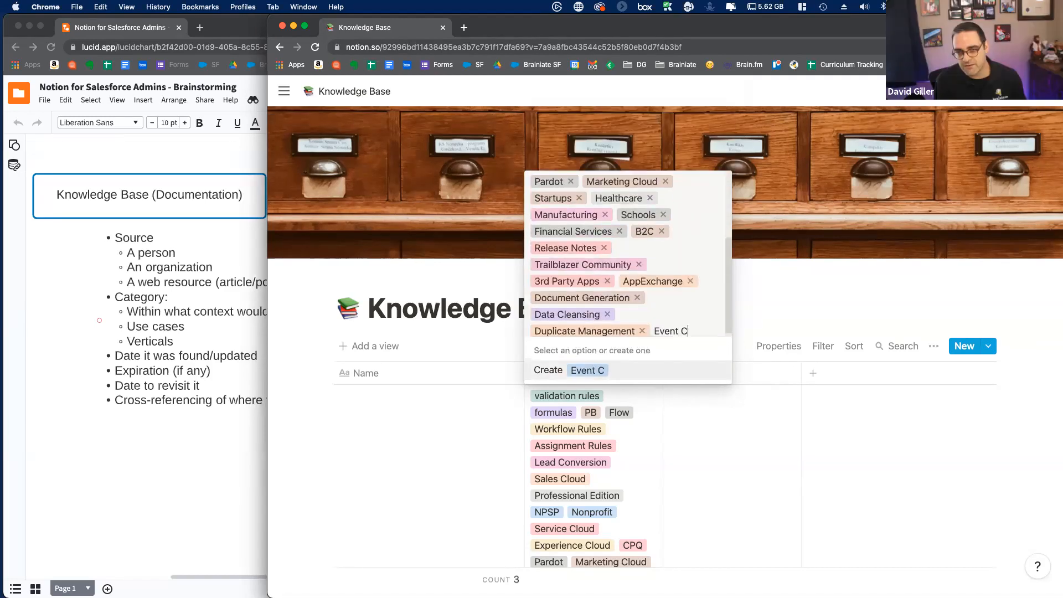
{"action": "type", "text": "oordination"}
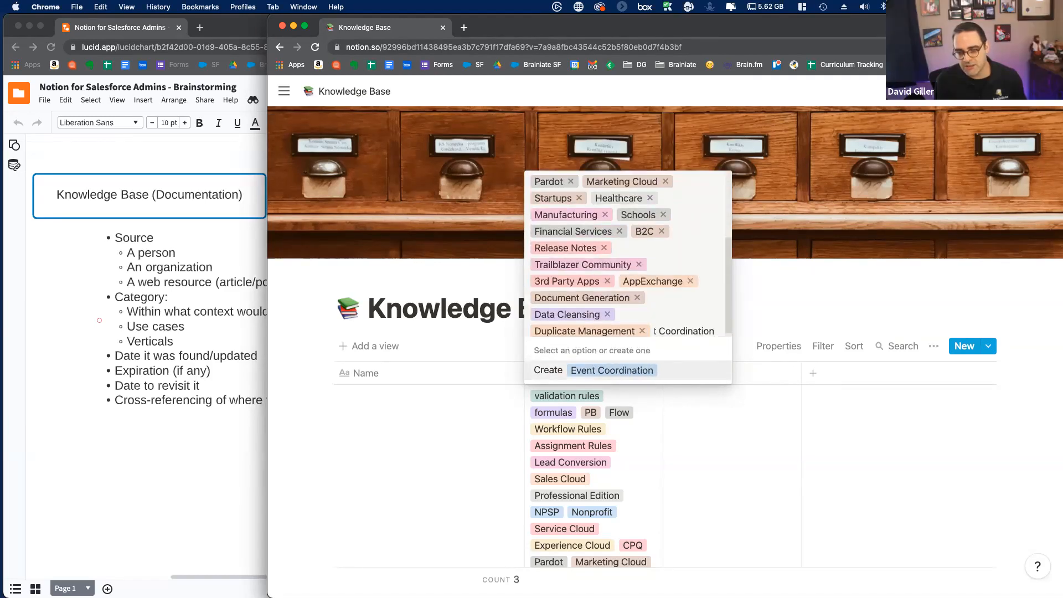
{"action": "key", "text": "Return"}
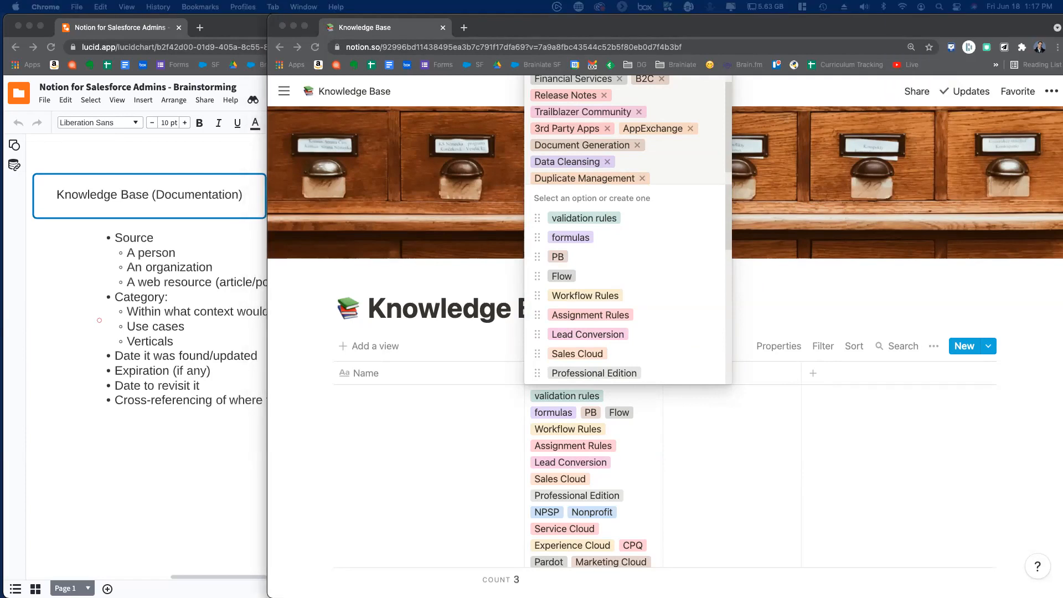
{"action": "scroll", "coordinate": [687, 244], "scroll_direction": "down", "scroll_amount": 10}
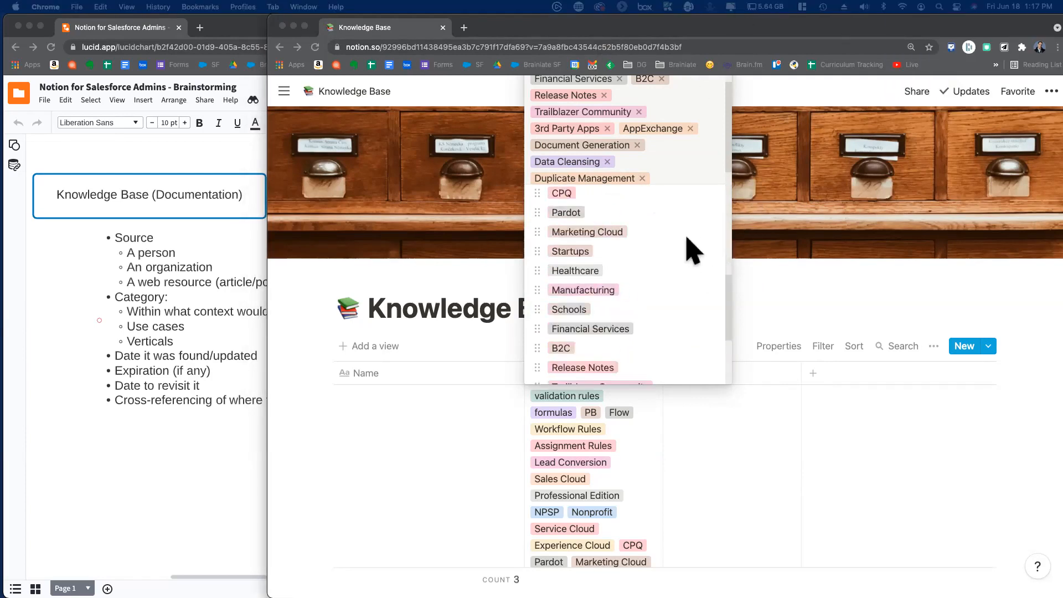
Add the new tags "Admin" and "Developer" to the first row's Tags cell.
{"action": "scroll", "coordinate": [687, 238], "scroll_direction": "up", "scroll_amount": 10}
{"action": "scroll", "coordinate": [683, 161], "scroll_direction": "down", "scroll_amount": 1}
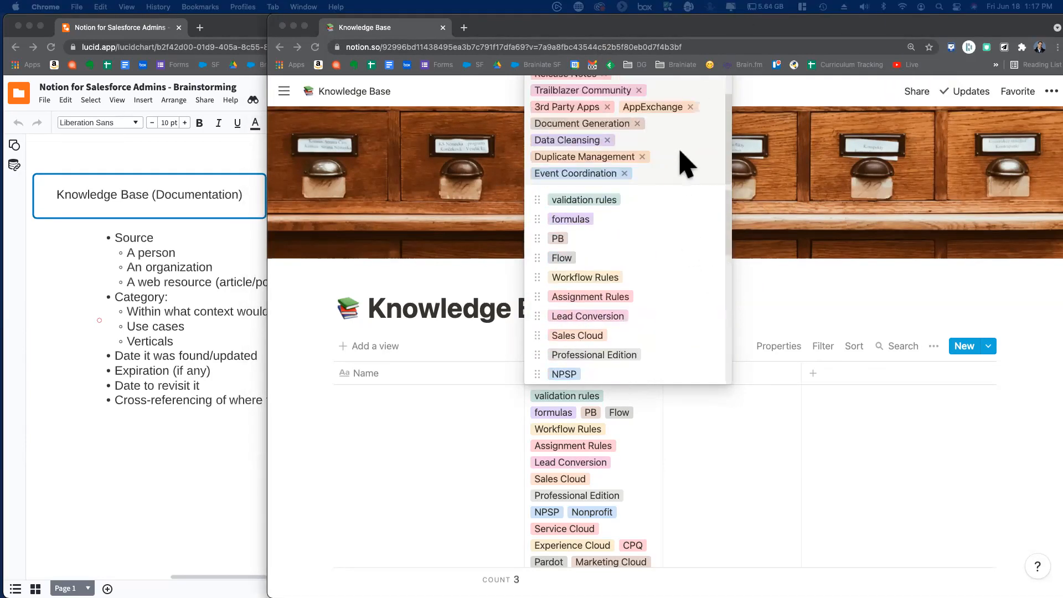
{"action": "left_click", "coordinate": [663, 169]}
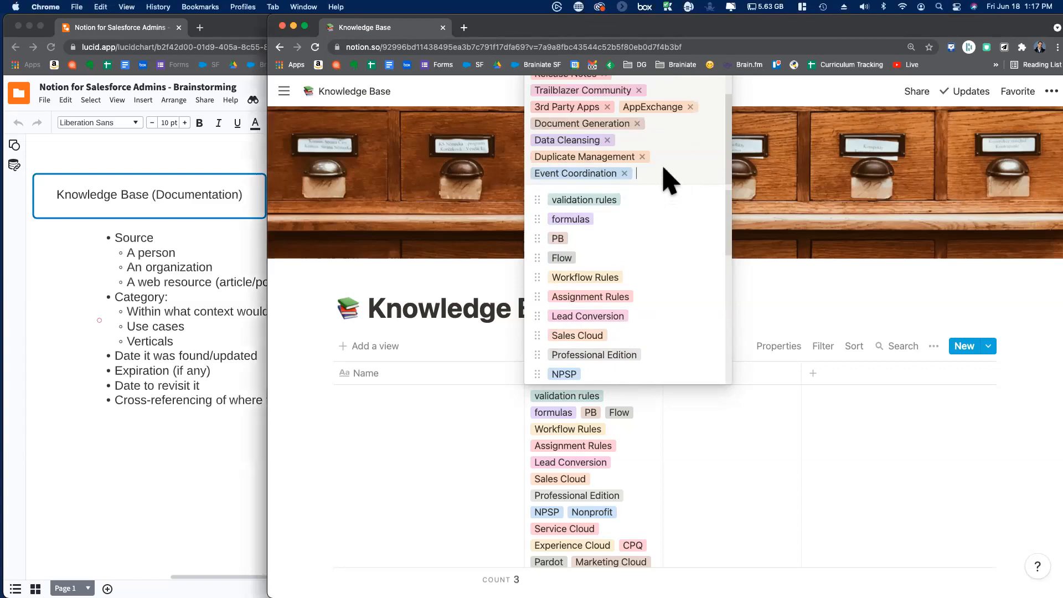
{"action": "type", "text": "admin"}
{"action": "key", "text": "Return"}
{"action": "type", "text": "d"}
{"action": "key", "text": "Return"}
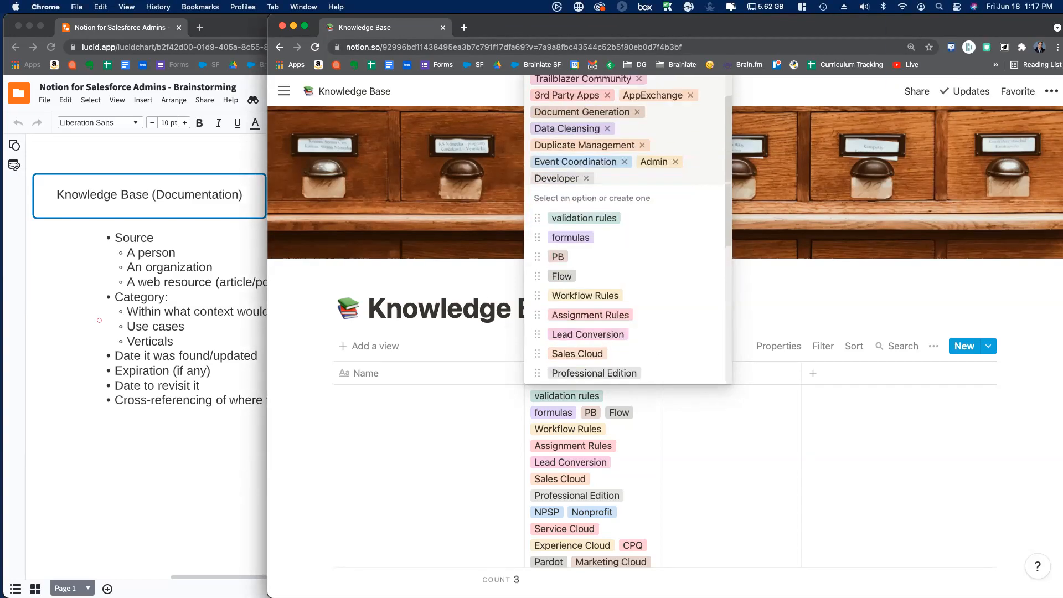
Add the new tag "Business Requirements Gathering" to the first row's Tags cell.
{"action": "type", "text": "Bl"}
{"action": "key", "text": "BackSpace"}
{"action": "key", "text": "BackSpace"}
{"action": "type", "text": "Bus"}
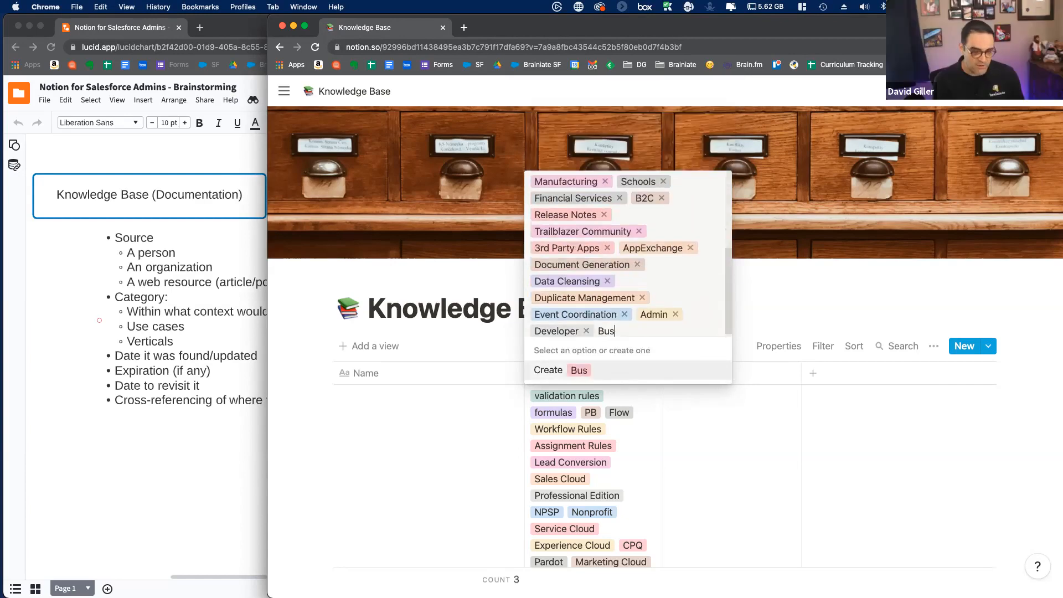
{"action": "type", "text": "iness Requirements"}
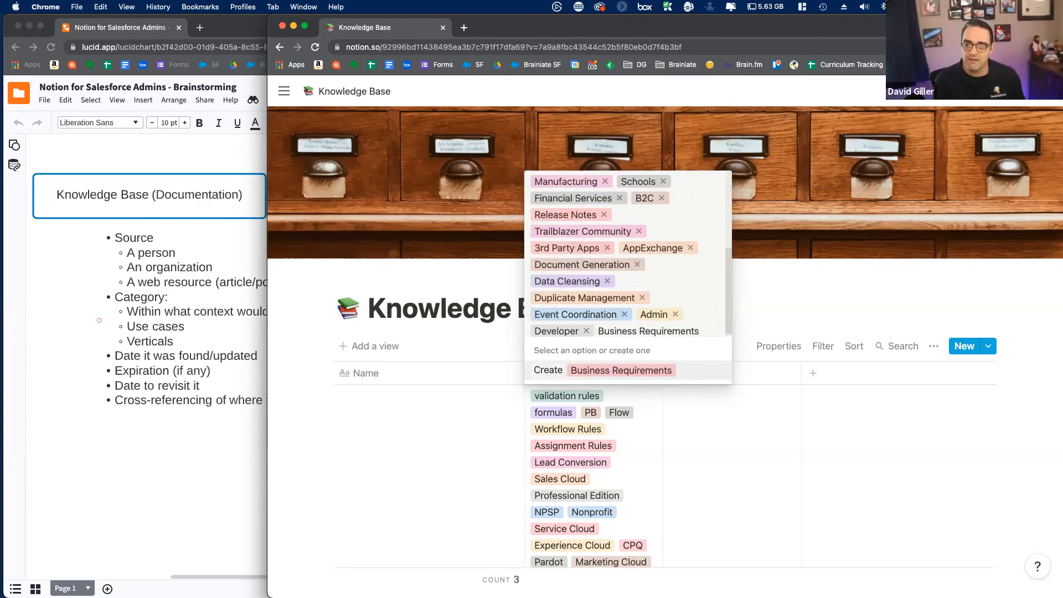
{"action": "type", "text": " Gathering"}
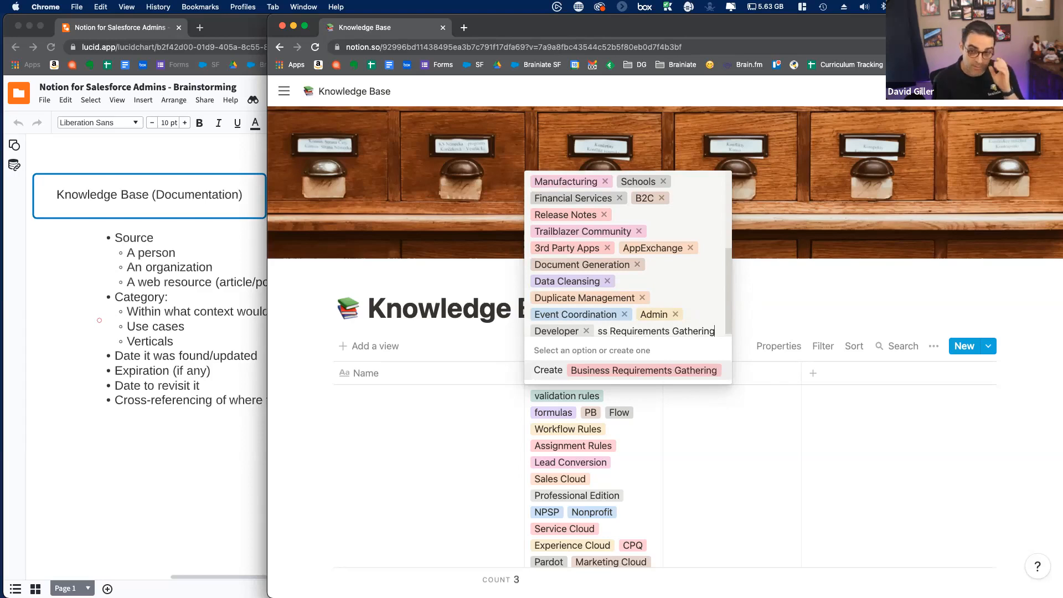
{"action": "key", "text": "Return"}
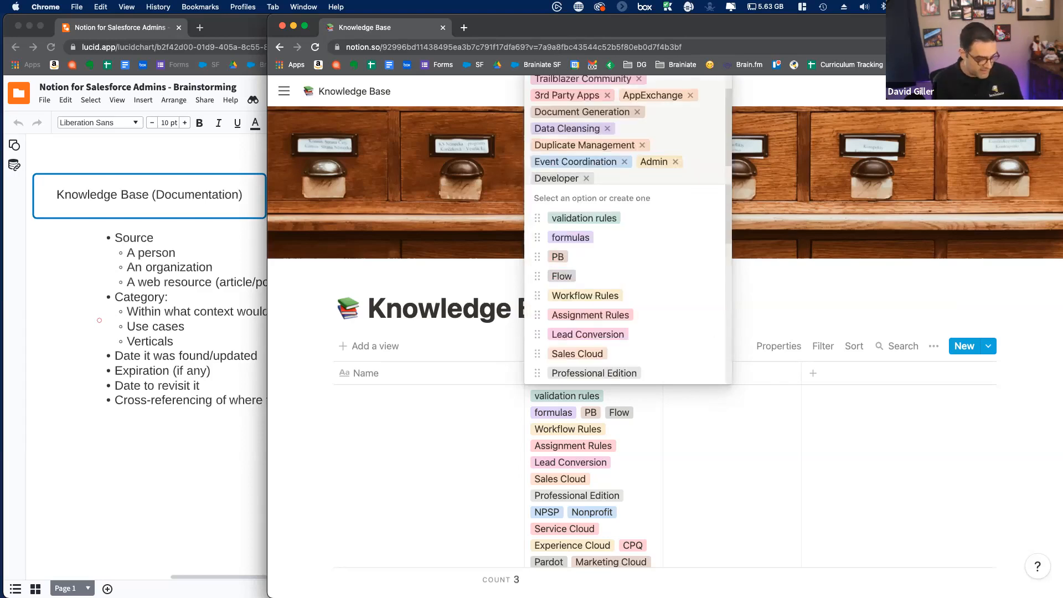
Add the new tags "Project Management" and "Change Management" to the first row's Tags cell.
{"action": "type", "text": "Project Management"}
{"action": "key", "text": "Return"}
{"action": "type", "text": "Change M"}
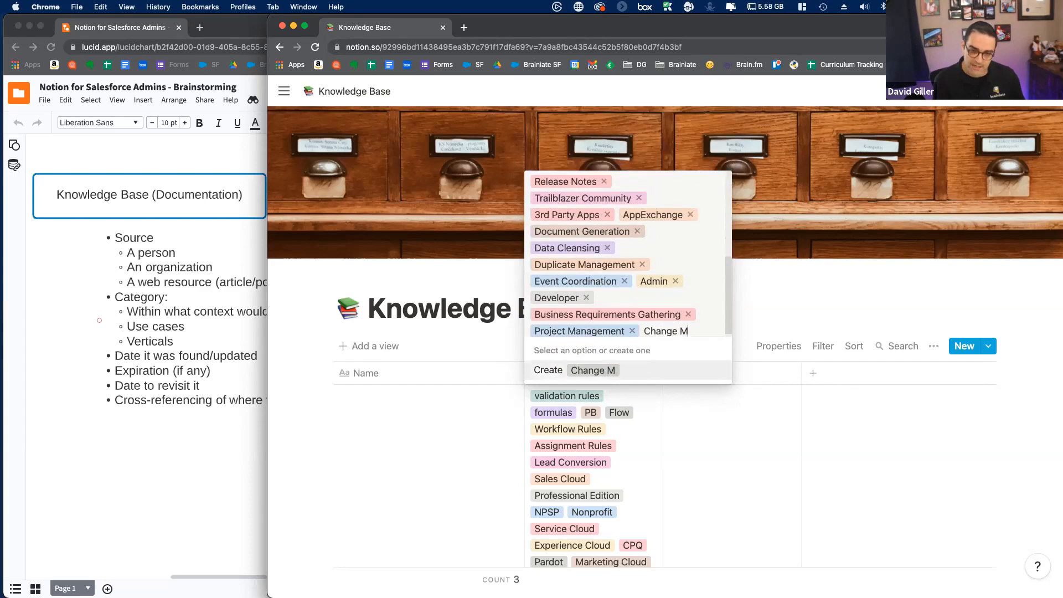
{"action": "key", "text": "BackSpace"}
{"action": "key", "text": "BackSpace"}
{"action": "key", "text": "BackSpace"}
{"action": "key", "text": "BackSpace"}
{"action": "key", "text": "BackSpace"}
{"action": "key", "text": "BackSpace"}
{"action": "key", "text": "BackSpace"}
{"action": "key", "text": "BackSpace"}
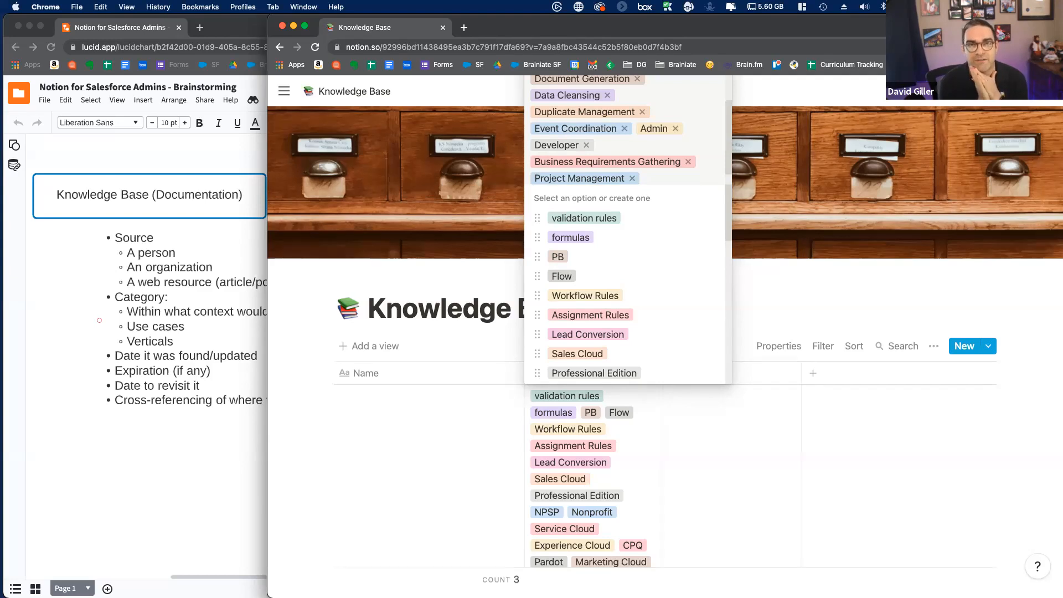
{"action": "scroll", "coordinate": [692, 160], "scroll_direction": "down", "scroll_amount": 1}
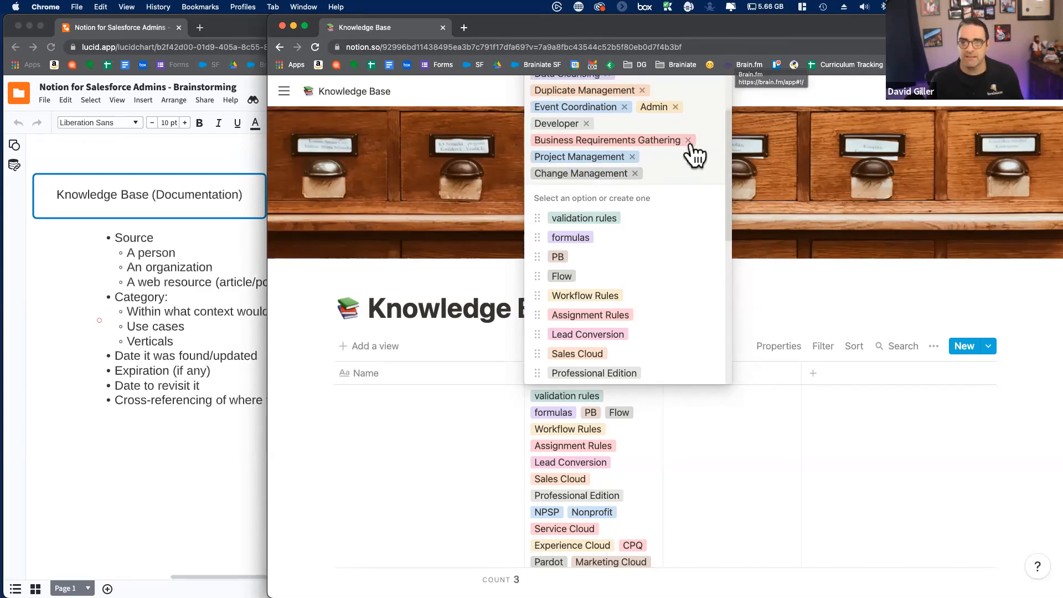
Add the new tags "QA Testing", "Change Sets" and "Dev Ops" to the first row's Tags cell.
{"action": "type", "text": "QA Testing"}
{"action": "key", "text": "Return"}
{"action": "type", "text": "Change Sets"}
{"action": "key", "text": "Return"}
{"action": "type", "text": "De"}
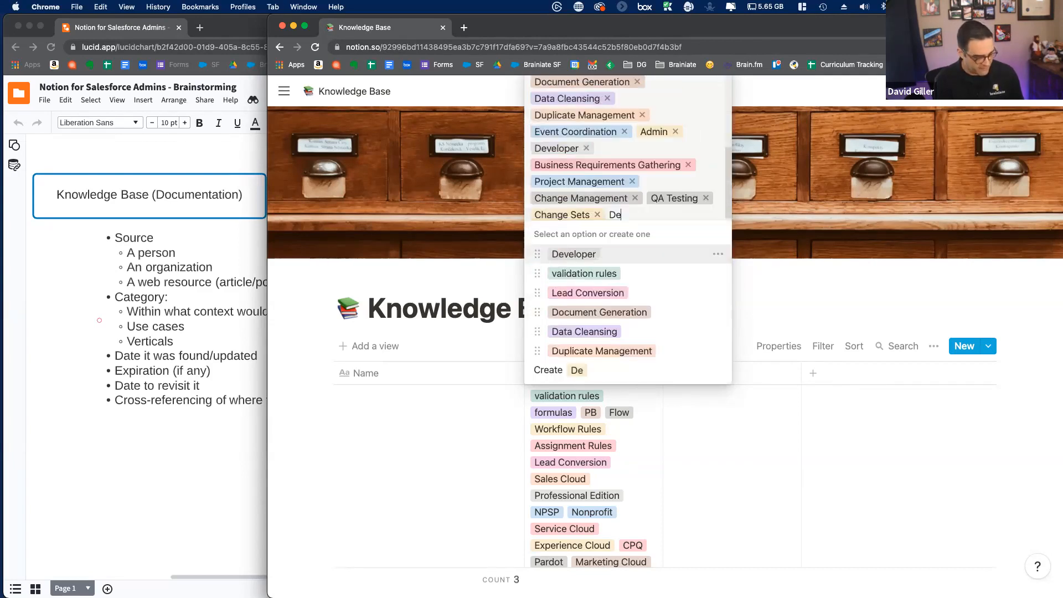
{"action": "type", "text": "v Ops"}
{"action": "key", "text": "Return"}
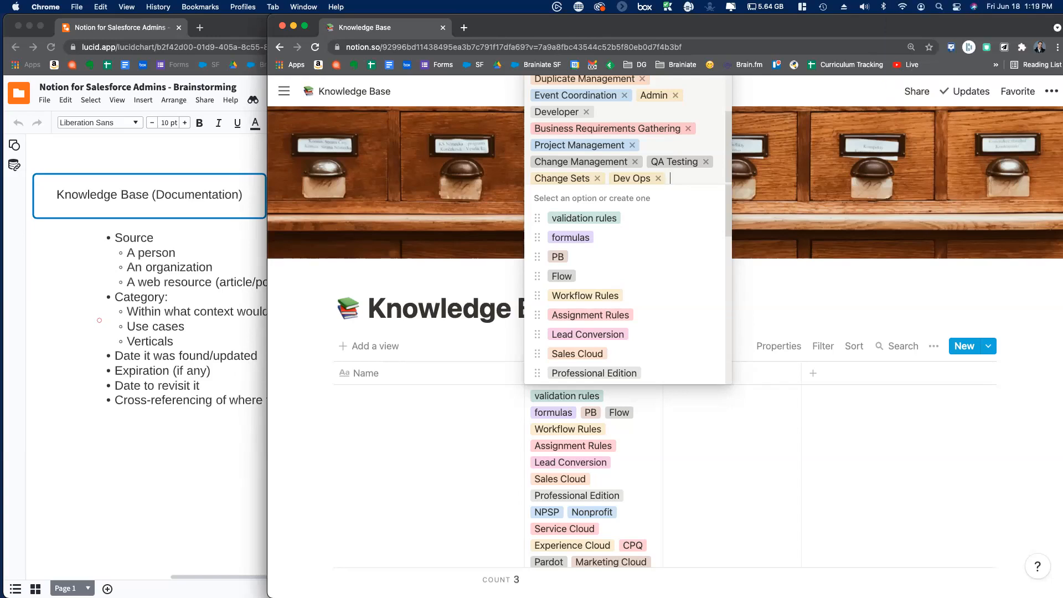
Add the new resource-type tags "book", "podcast", "web article", "PDF" and "video" to the first row's Tags cell.
{"action": "type", "text": "book"}
{"action": "key", "text": "Return"}
{"action": "type", "text": "podcast"}
{"action": "key", "text": "Return"}
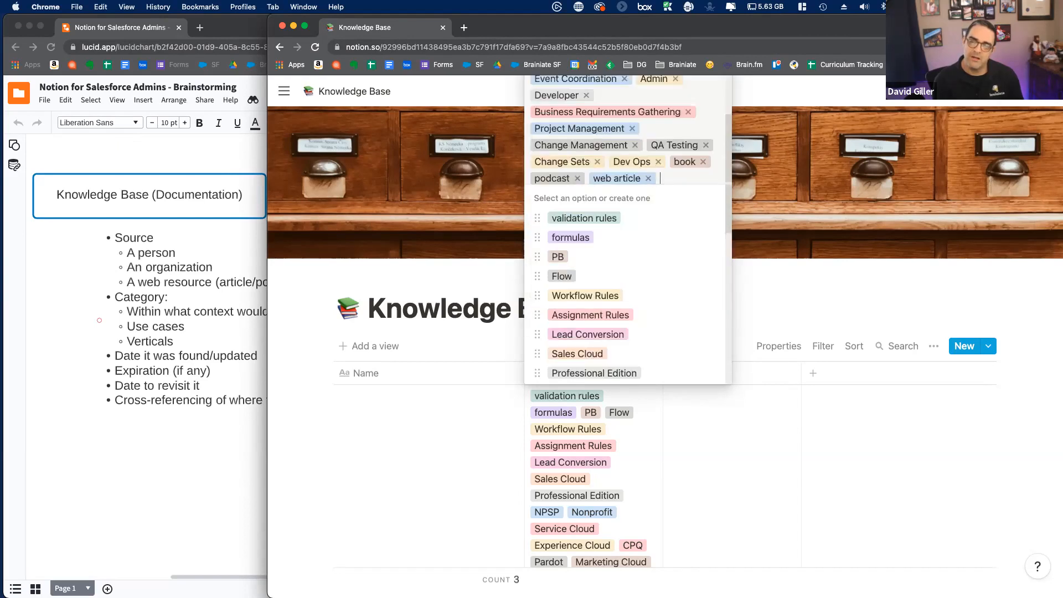
{"action": "type", "text": "PDF"}
{"action": "key", "text": "Return"}
{"action": "type", "text": "video"}
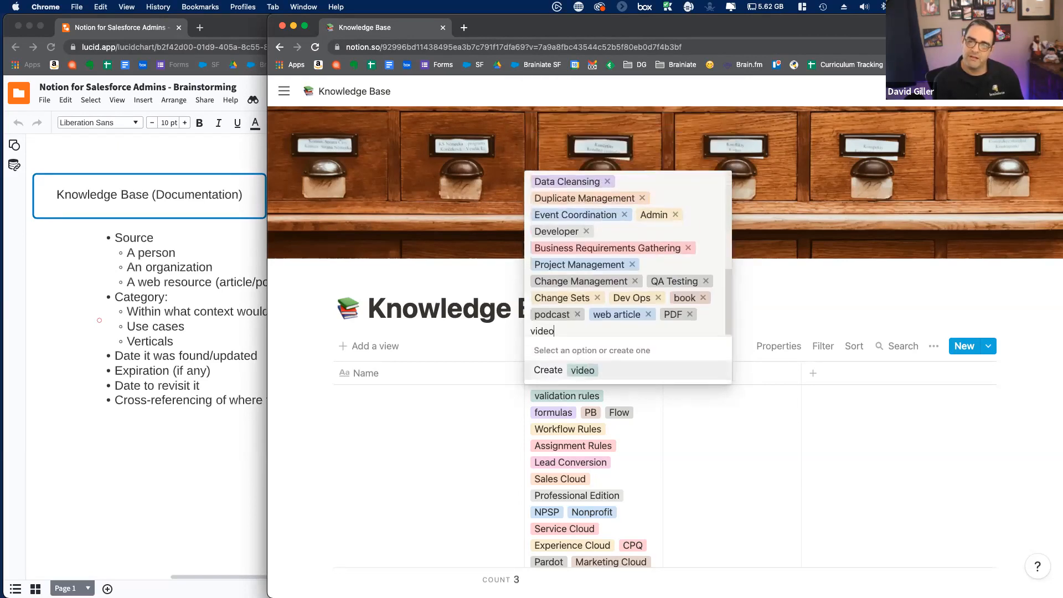
{"action": "key", "text": "Return"}
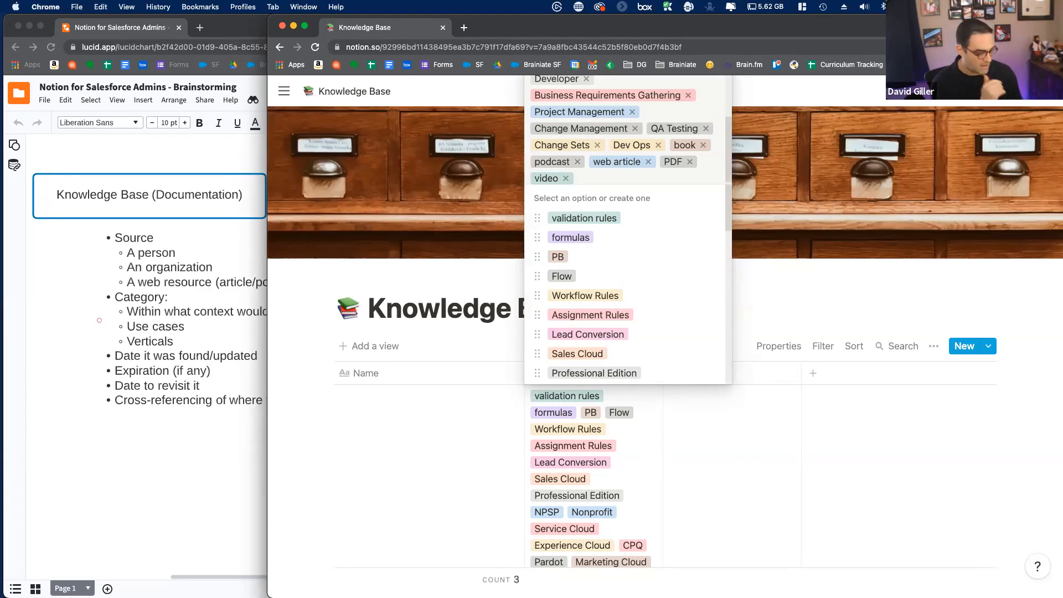
Add the new tag "Salesforce Events" to the first row's Tags cell.
{"action": "type", "text": "Salesfor"}
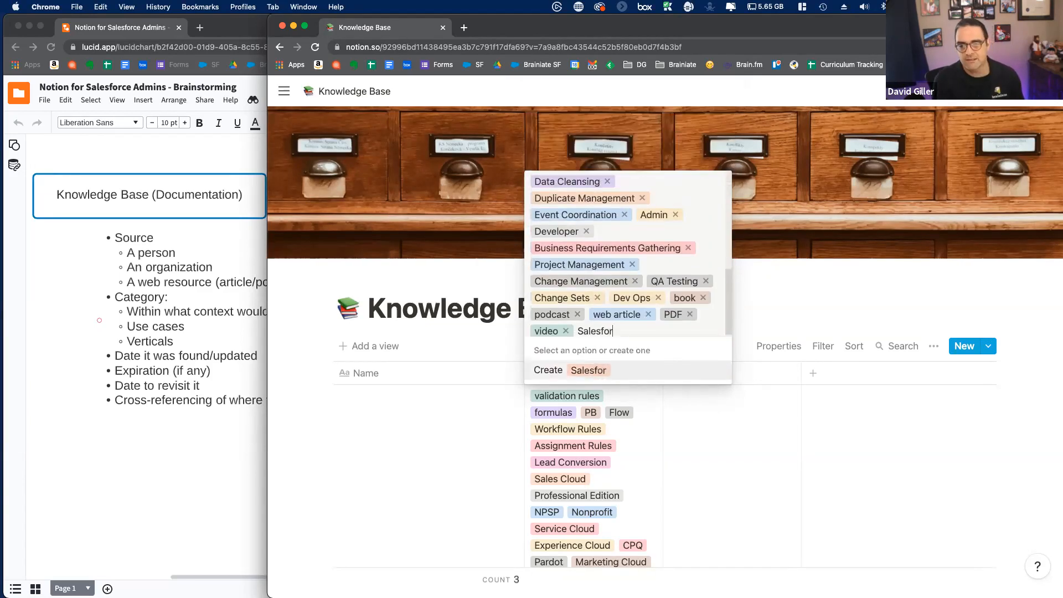
{"action": "type", "text": "ce Events"}
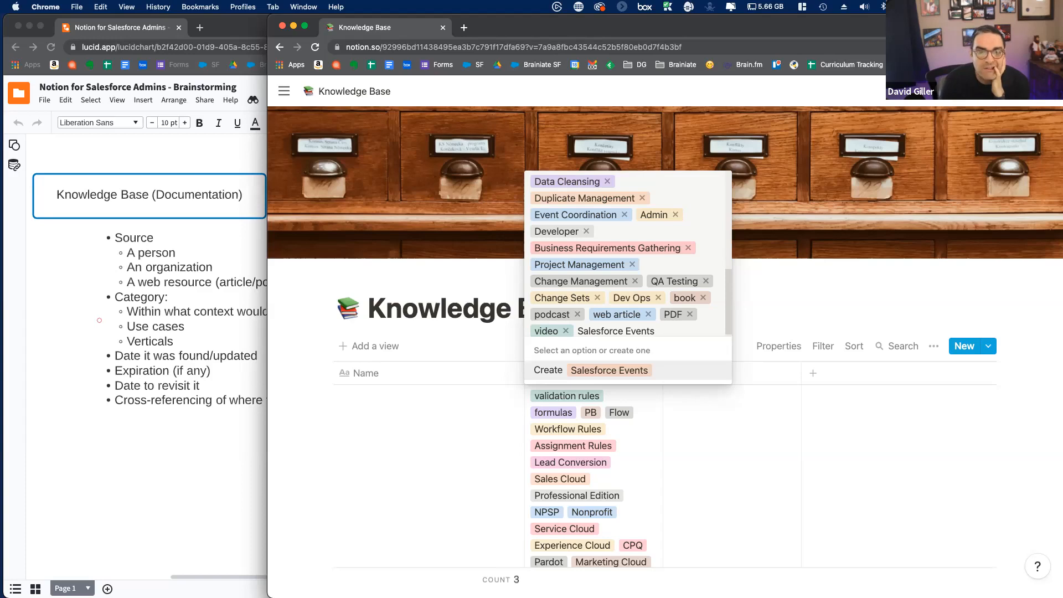
{"action": "key", "text": "Return"}
Uncover the full Lucidchart brainstorming outline beside the Notion table and check the list of tag options against it for missing topics.
{"action": "scroll", "coordinate": [680, 277], "scroll_direction": "down", "scroll_amount": 5}
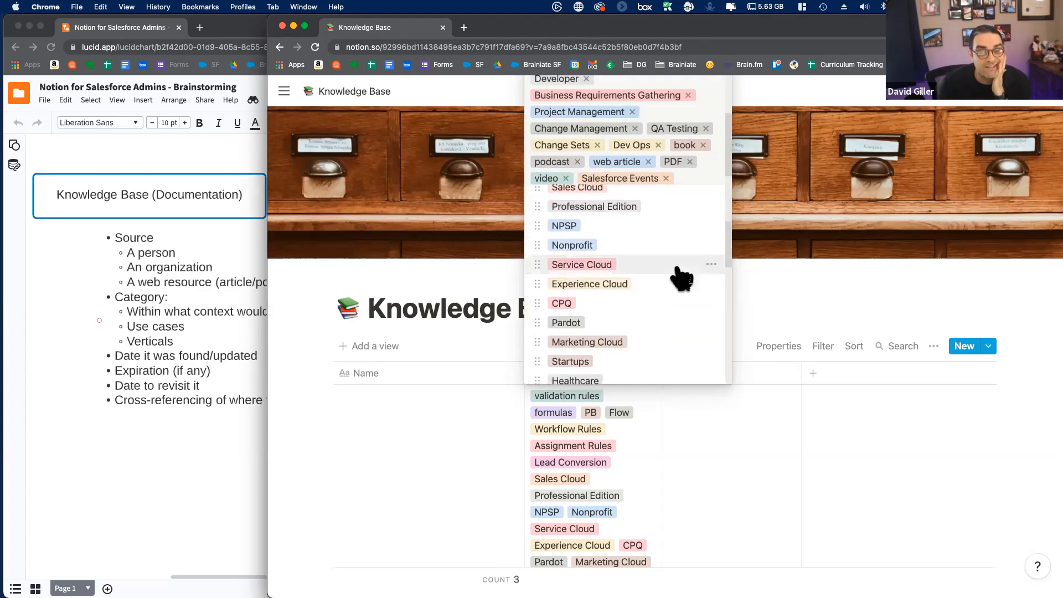
{"action": "scroll", "coordinate": [680, 274], "scroll_direction": "down", "scroll_amount": 3}
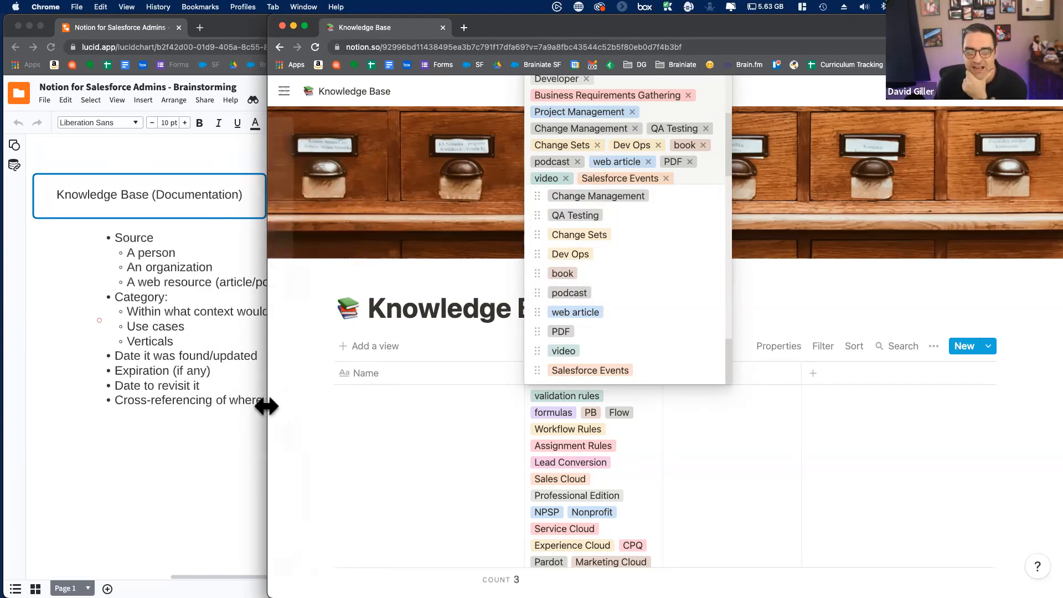
{"action": "left_click_drag", "start_coordinate": [432, 417], "coordinate": [529, 442]}
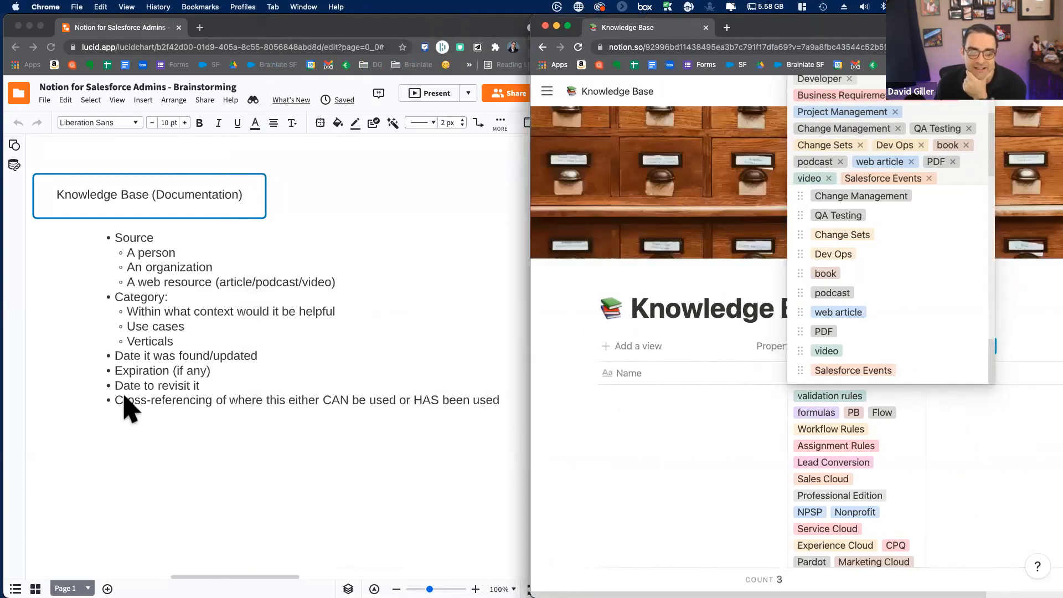
{"action": "left_click", "coordinate": [416, 403]}
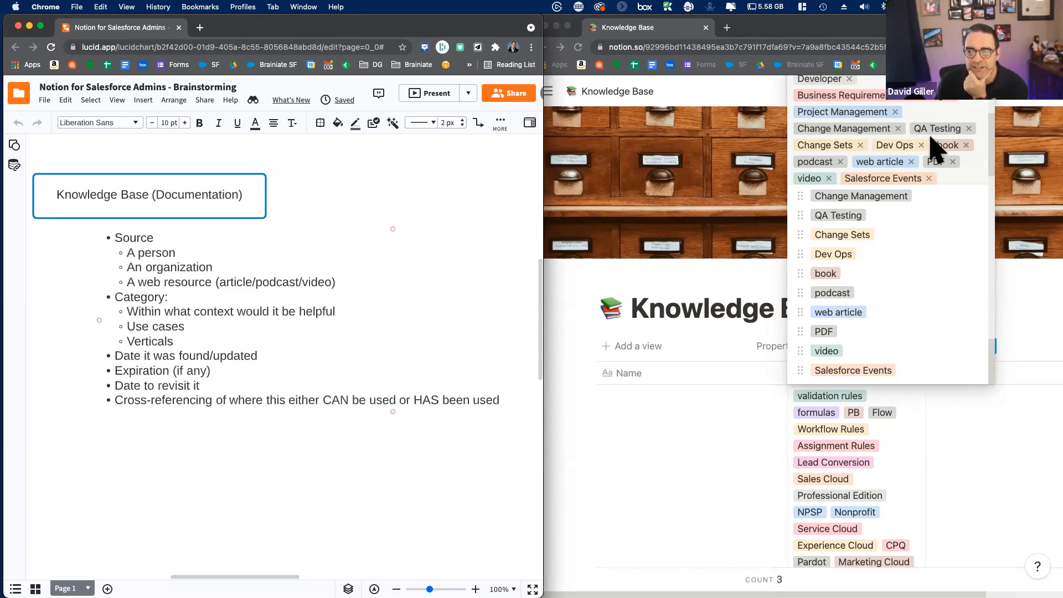
{"action": "scroll", "coordinate": [938, 143], "scroll_direction": "down", "scroll_amount": 5}
{"action": "scroll", "coordinate": [969, 288], "scroll_direction": "up", "scroll_amount": 10}
{"action": "scroll", "coordinate": [963, 302], "scroll_direction": "down", "scroll_amount": 4}
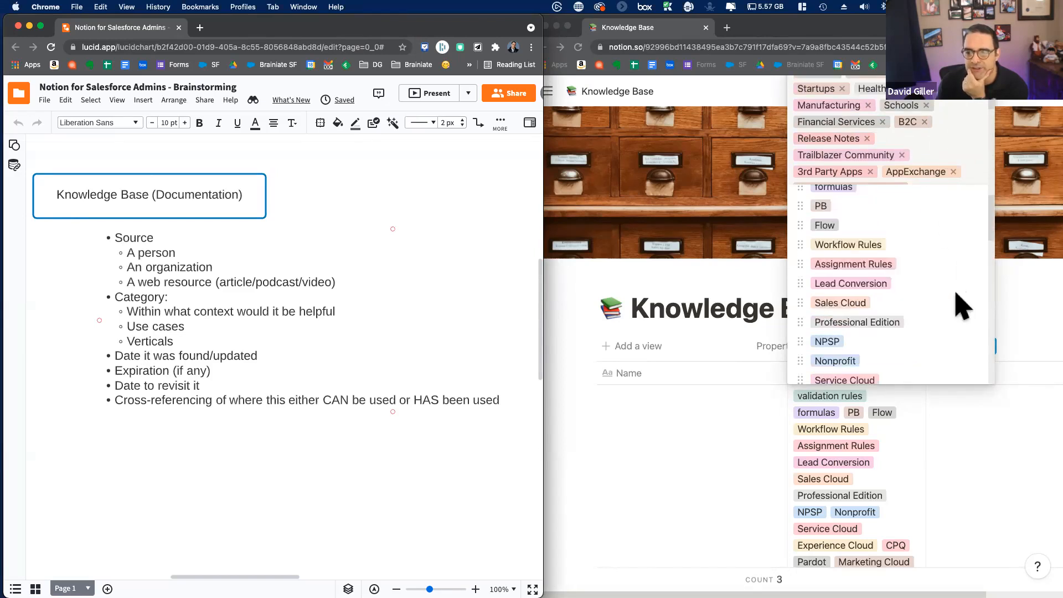
{"action": "scroll", "coordinate": [942, 233], "scroll_direction": "down", "scroll_amount": 6}
{"action": "scroll", "coordinate": [941, 213], "scroll_direction": "up", "scroll_amount": 5}
{"action": "scroll", "coordinate": [949, 161], "scroll_direction": "up", "scroll_amount": 3}
{"action": "scroll", "coordinate": [953, 166], "scroll_direction": "down", "scroll_amount": 5}
Add the new tags "User Adoption", "Reports & Dashboards" and "Email templates" to the first row's Tags cell.
{"action": "left_click", "coordinate": [956, 172]}
{"action": "type", "text": "User Adoption"}
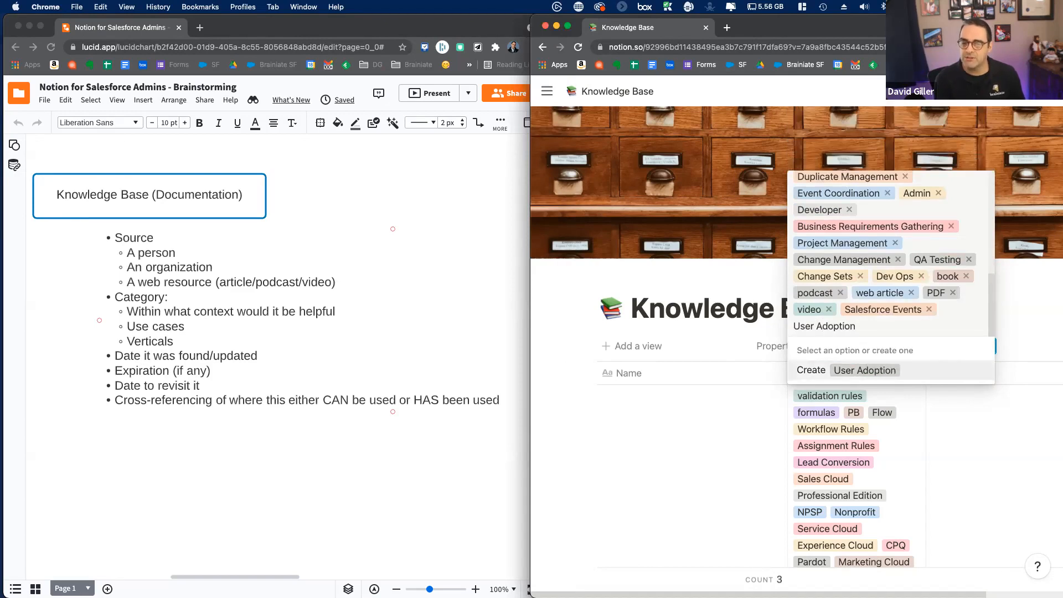
{"action": "key", "text": "Return"}
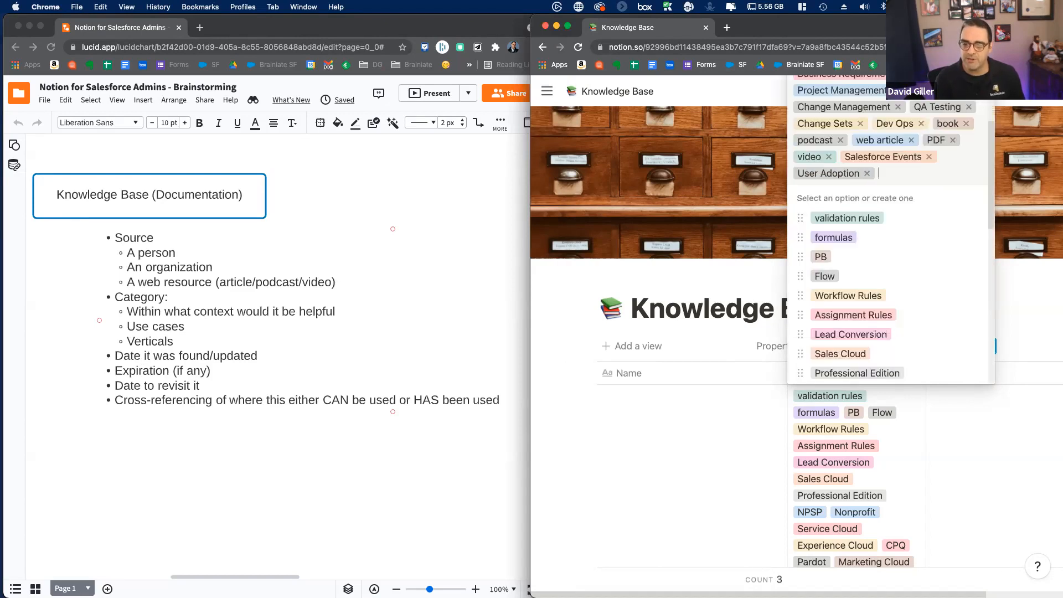
{"action": "type", "text": "Reporting"}
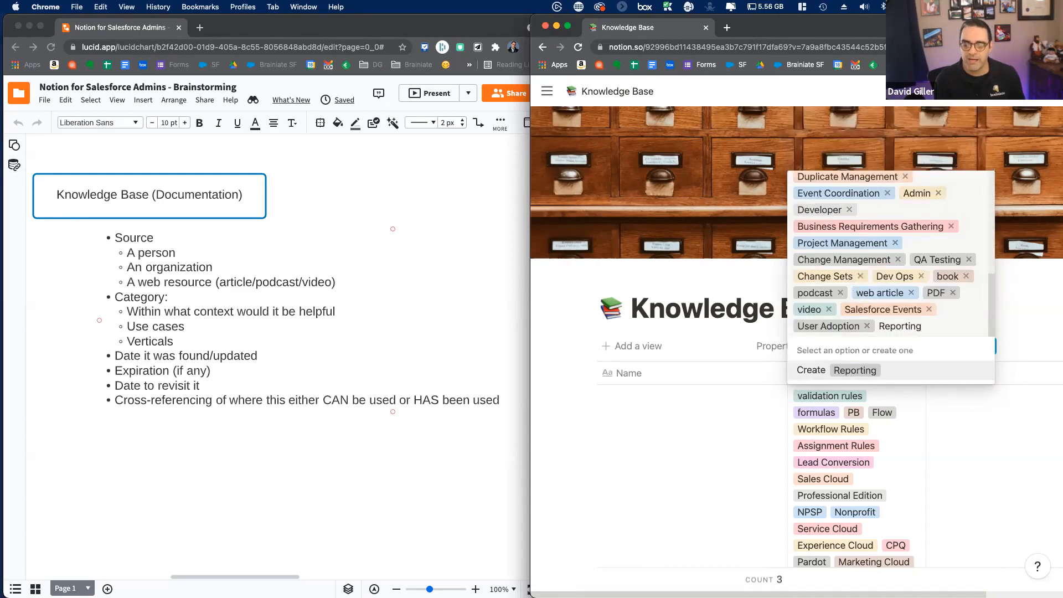
{"action": "key", "text": "BackSpace"}
{"action": "key", "text": "BackSpace"}
{"action": "key", "text": "BackSpace"}
{"action": "type", "text": "s & Dashboards"}
{"action": "key", "text": "Return"}
{"action": "type", "text": "Email templates"}
{"action": "key", "text": "Return"}
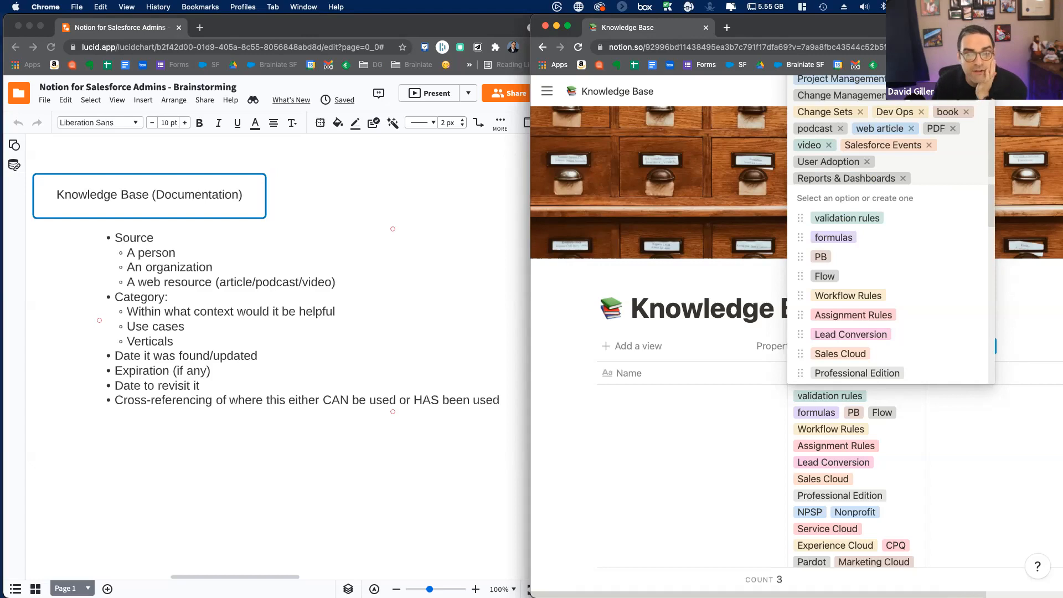
Widen the Knowledge Base window and delete the table row that holds the full set of tags.
{"action": "left_click_drag", "start_coordinate": [531, 269], "coordinate": [55, 310]}
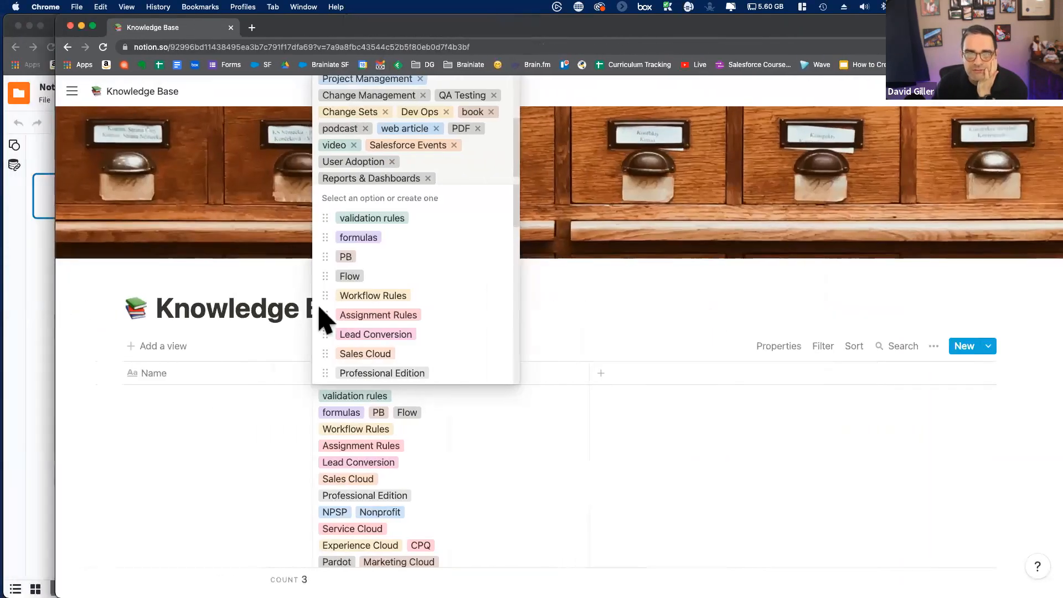
{"action": "left_click", "coordinate": [643, 325]}
{"action": "scroll", "coordinate": [581, 304], "scroll_direction": "up", "scroll_amount": 3}
{"action": "scroll", "coordinate": [249, 326], "scroll_direction": "down", "scroll_amount": 1}
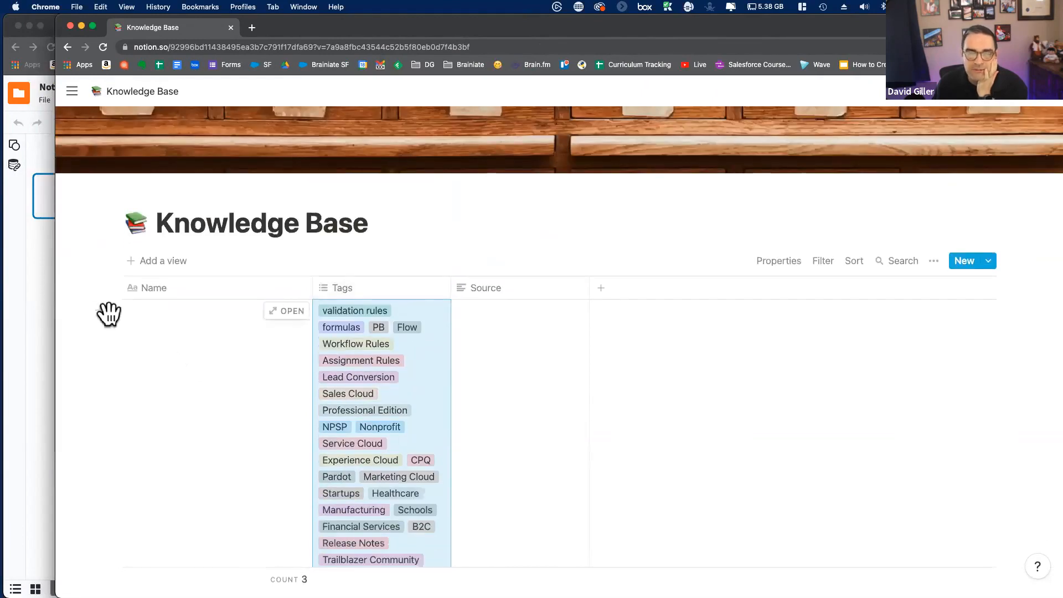
{"action": "left_click", "coordinate": [105, 312]}
{"action": "left_click", "coordinate": [111, 310]}
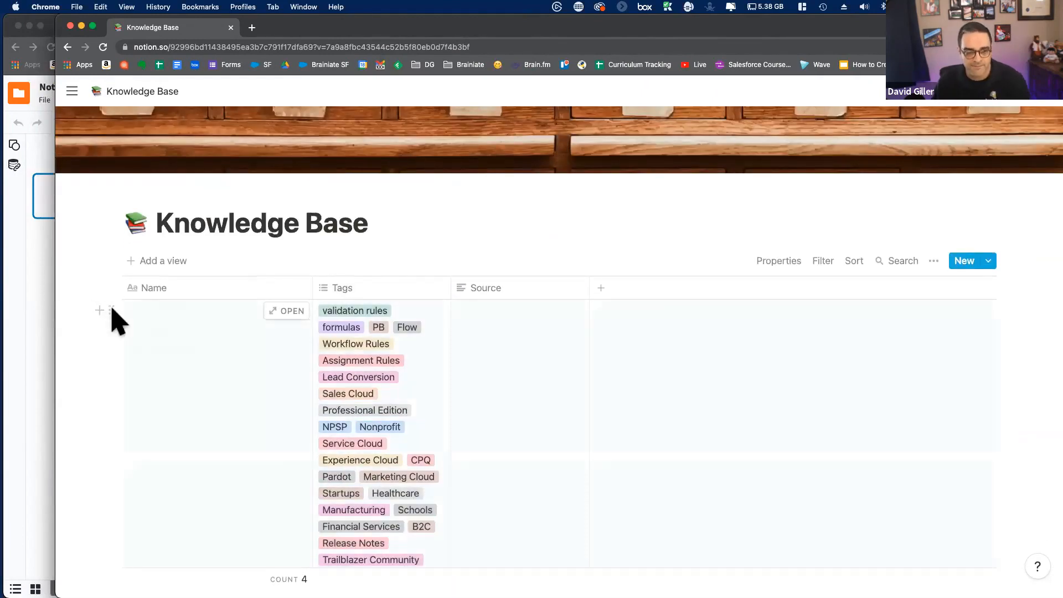
{"action": "key", "text": "Delete"}
Name the first table row "Awesome Article on Career Options for Salesforce Admins".
{"action": "left_click", "coordinate": [242, 371]}
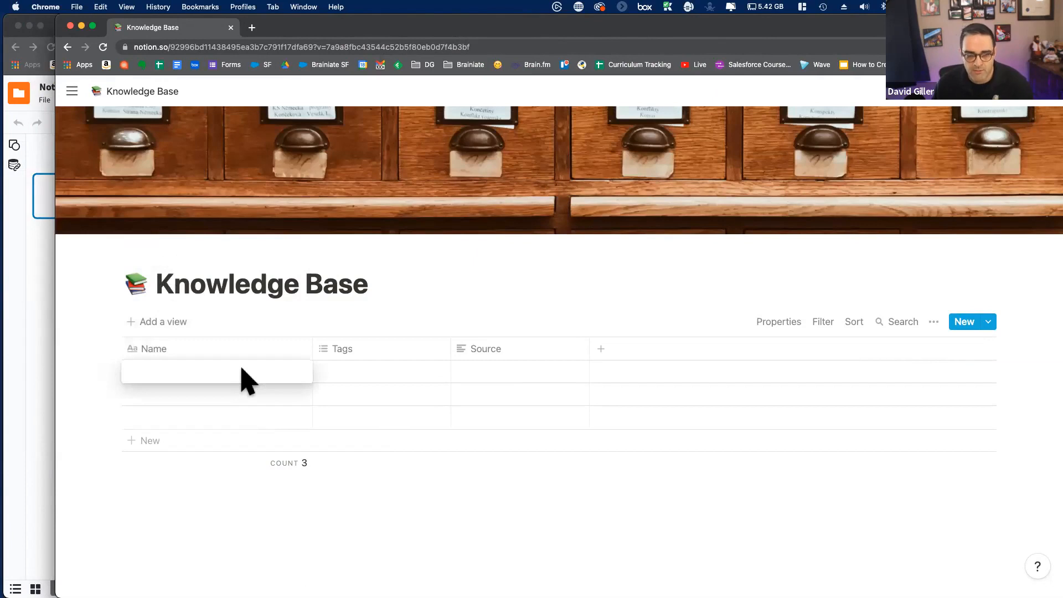
{"action": "type", "text": "Awes"}
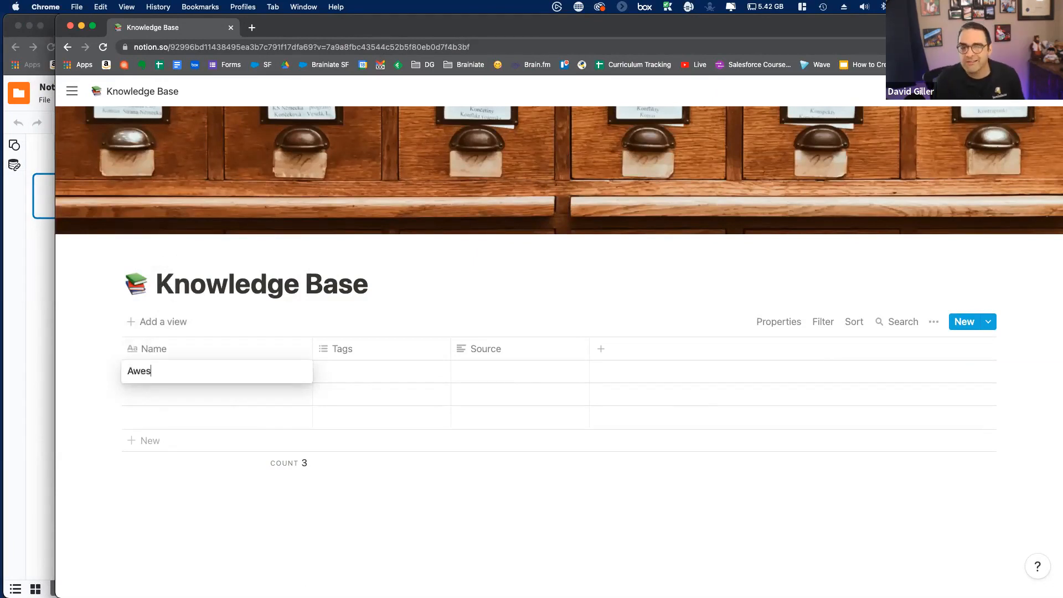
{"action": "type", "text": "ome Artic"}
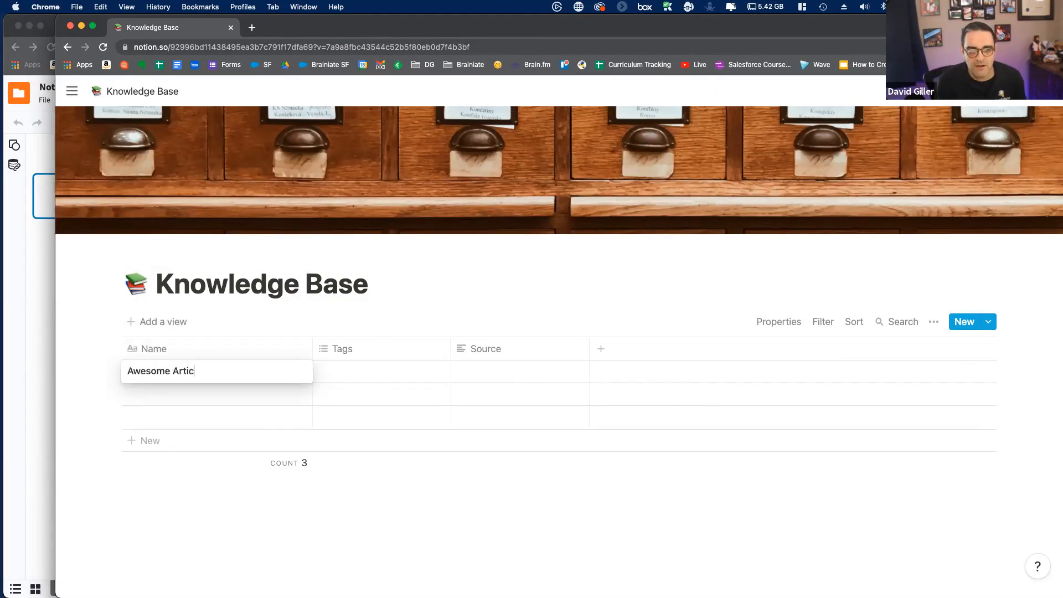
{"action": "type", "text": "le on Career"}
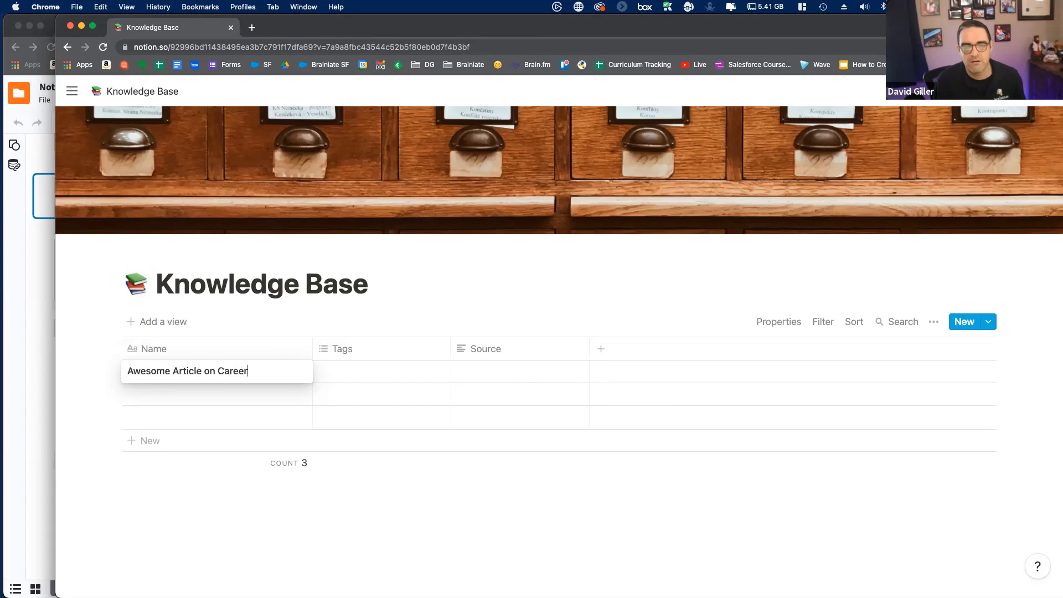
{"action": "type", "text": " Options for Salesf"}
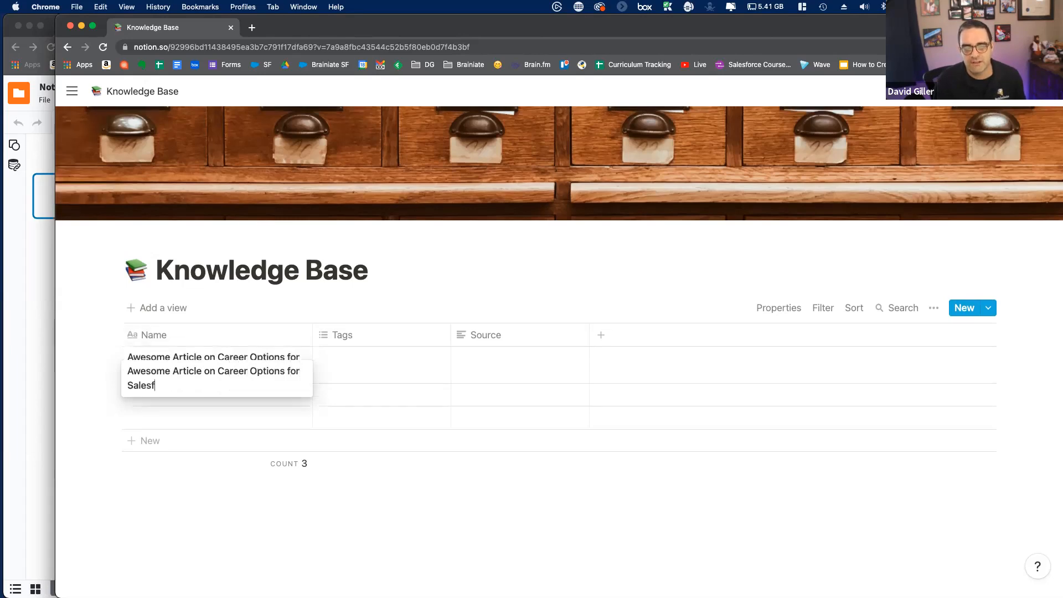
{"action": "type", "text": "orce Admins"}
{"action": "key", "text": "Tab"}
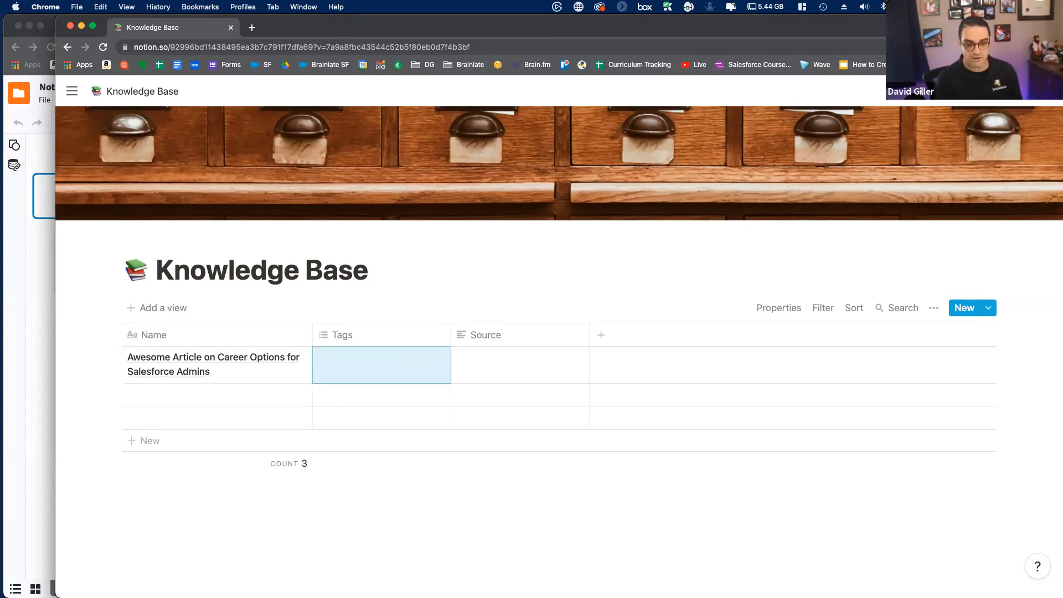
Create the tag "career advice" in the Tags cell of the career options article row.
{"action": "type", "text": "caree"}
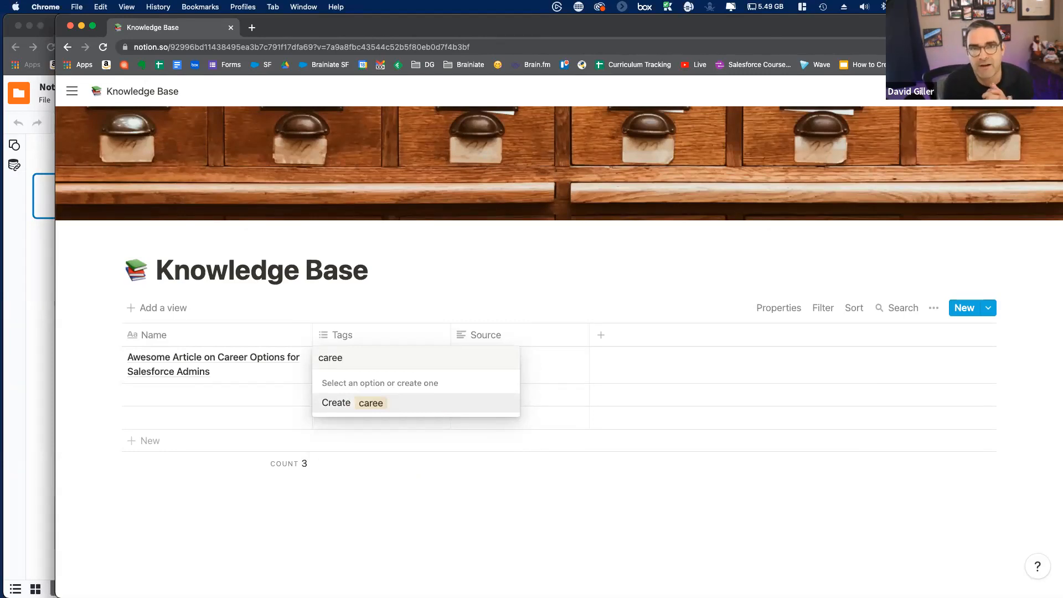
{"action": "type", "text": "r advice"}
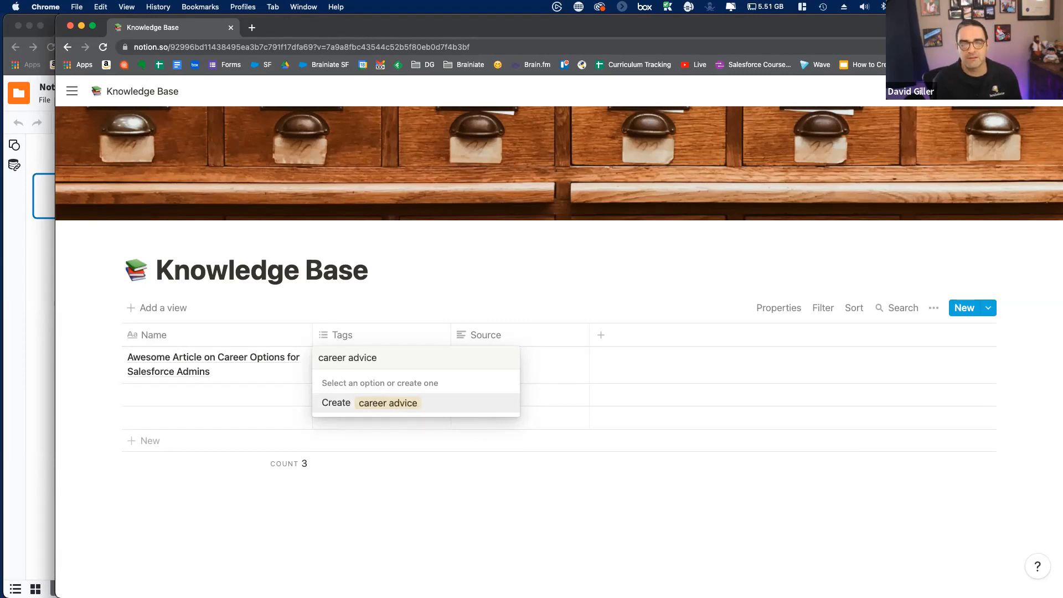
{"action": "key", "text": "Return"}
{"action": "scroll", "coordinate": [458, 348], "scroll_direction": "down", "scroll_amount": 10}
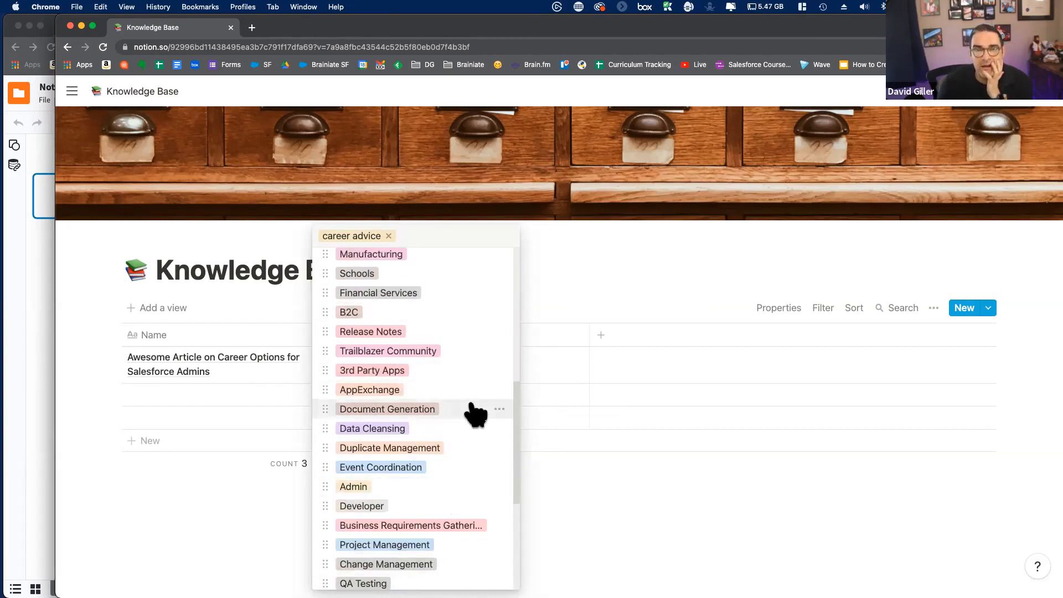
{"action": "left_click", "coordinate": [582, 278]}
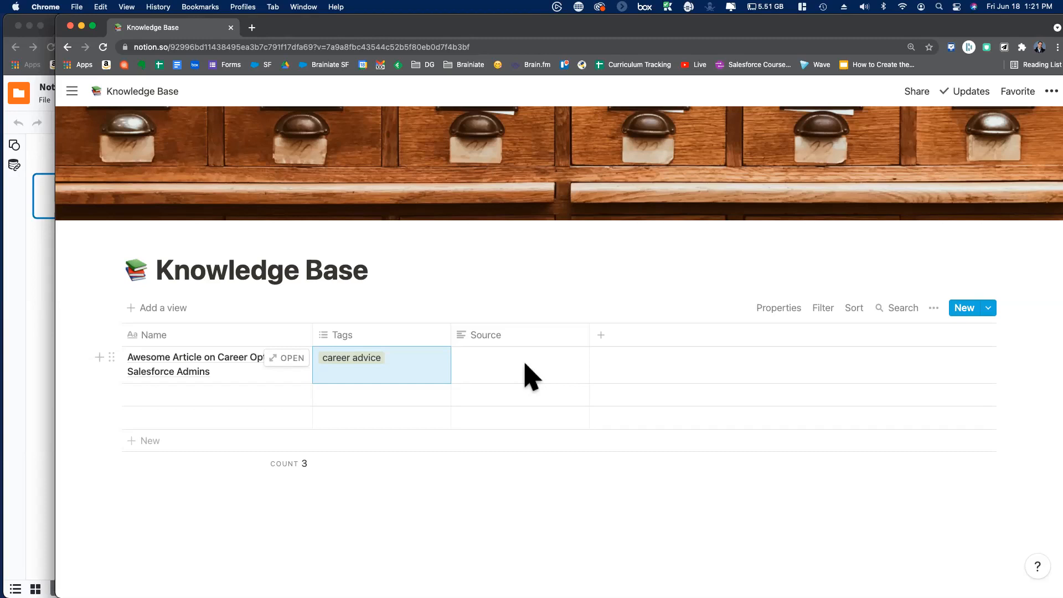
Look through the full list of tag options available in the article row's Tags cell.
{"action": "left_click", "coordinate": [424, 339]}
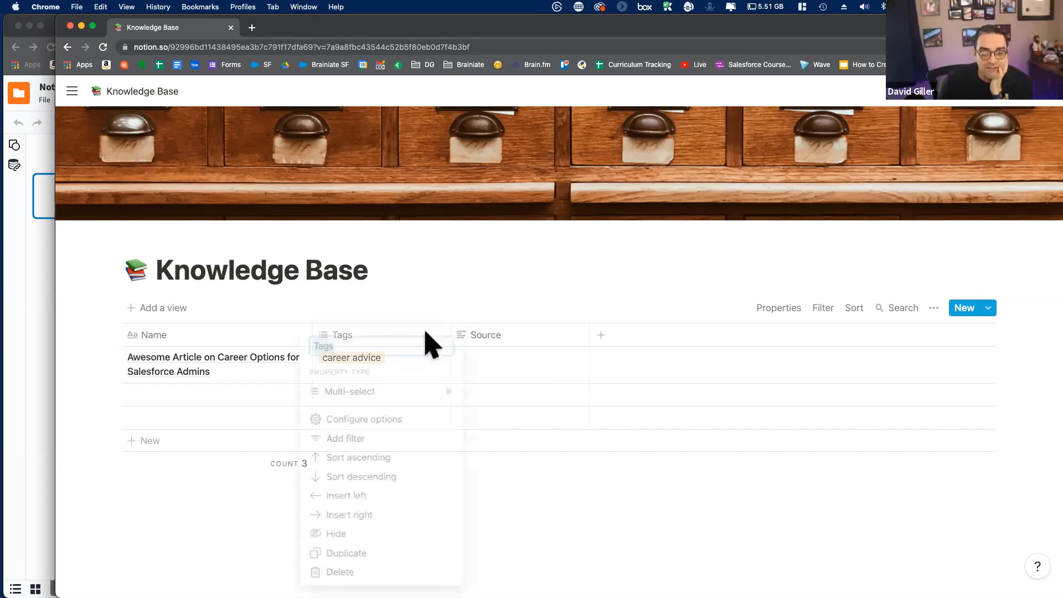
{"action": "left_click", "coordinate": [402, 421]}
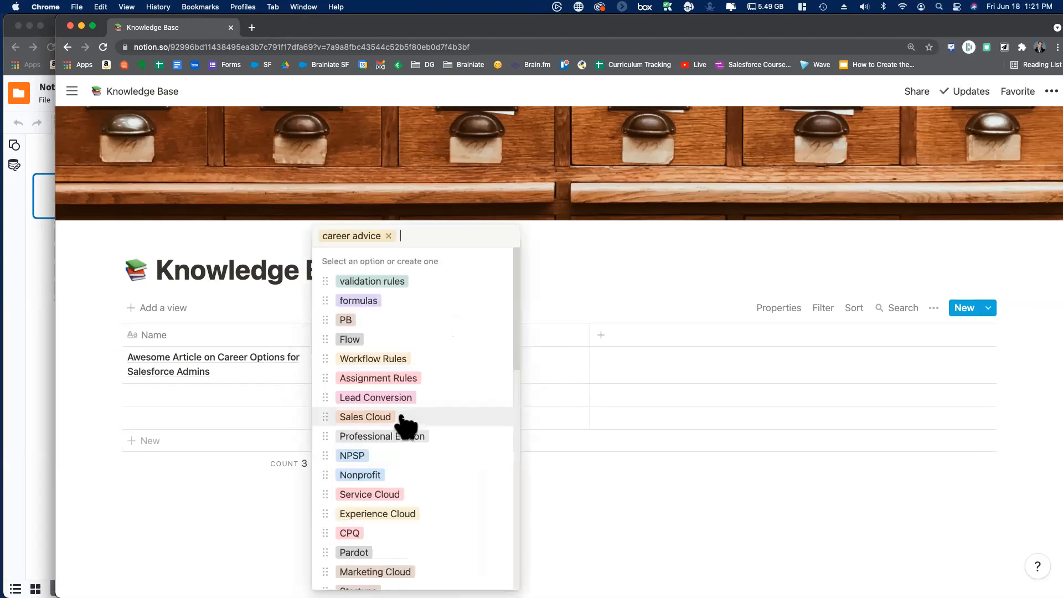
{"action": "scroll", "coordinate": [421, 427], "scroll_direction": "down", "scroll_amount": 4}
{"action": "scroll", "coordinate": [440, 435], "scroll_direction": "down", "scroll_amount": 5}
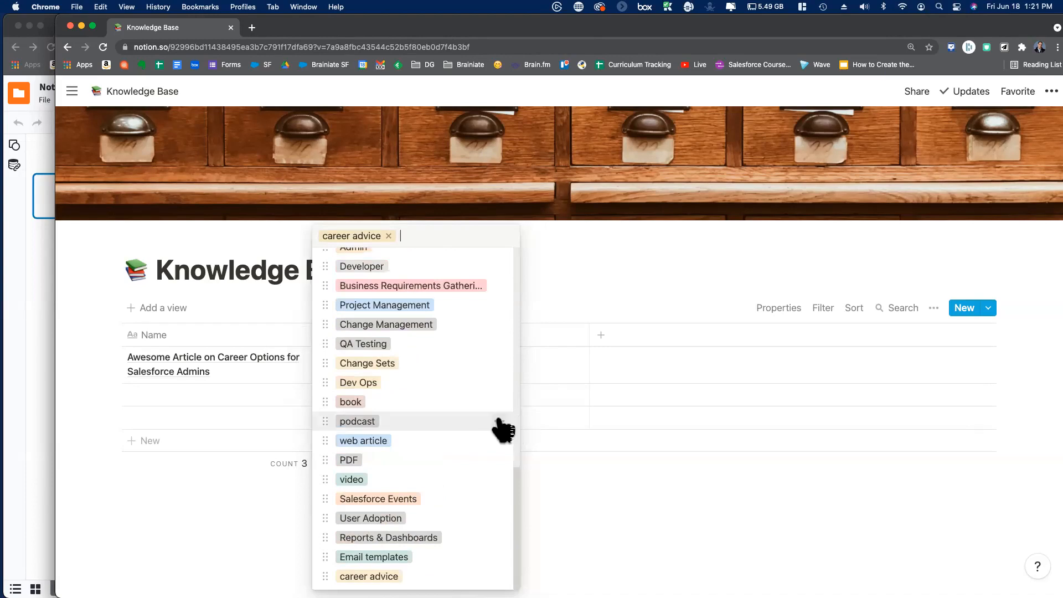
{"action": "scroll", "coordinate": [490, 419], "scroll_direction": "up", "scroll_amount": 10}
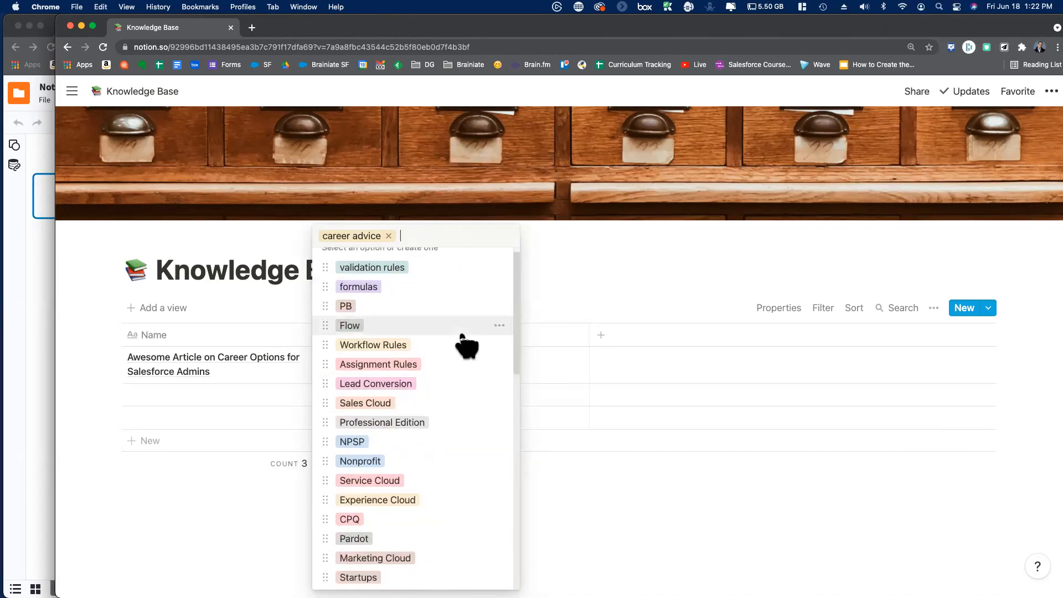
Narrow the Knowledge Base window to uncover the Lucidchart brainstorming outline beside it.
{"action": "left_click", "coordinate": [88, 299]}
{"action": "left_click_drag", "start_coordinate": [57, 297], "coordinate": [299, 310]}
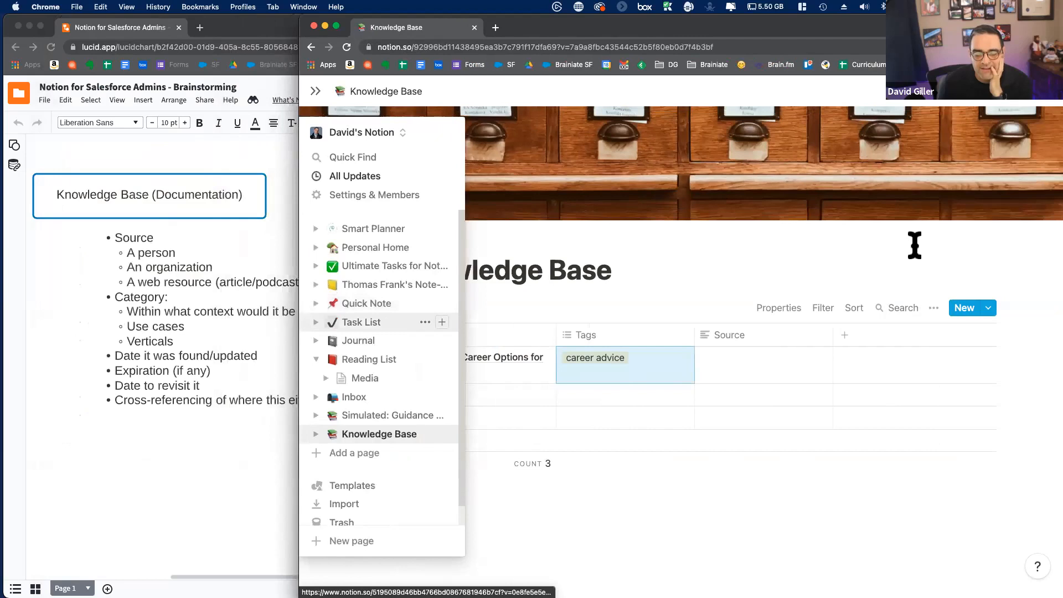
{"action": "left_click", "coordinate": [786, 371]}
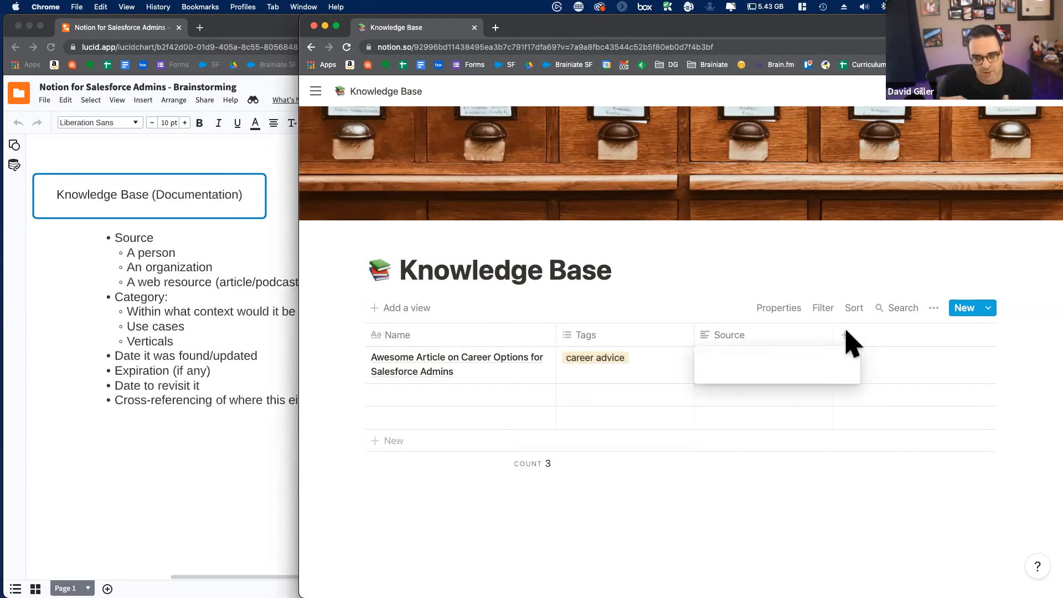
{"action": "key", "text": "Escape"}
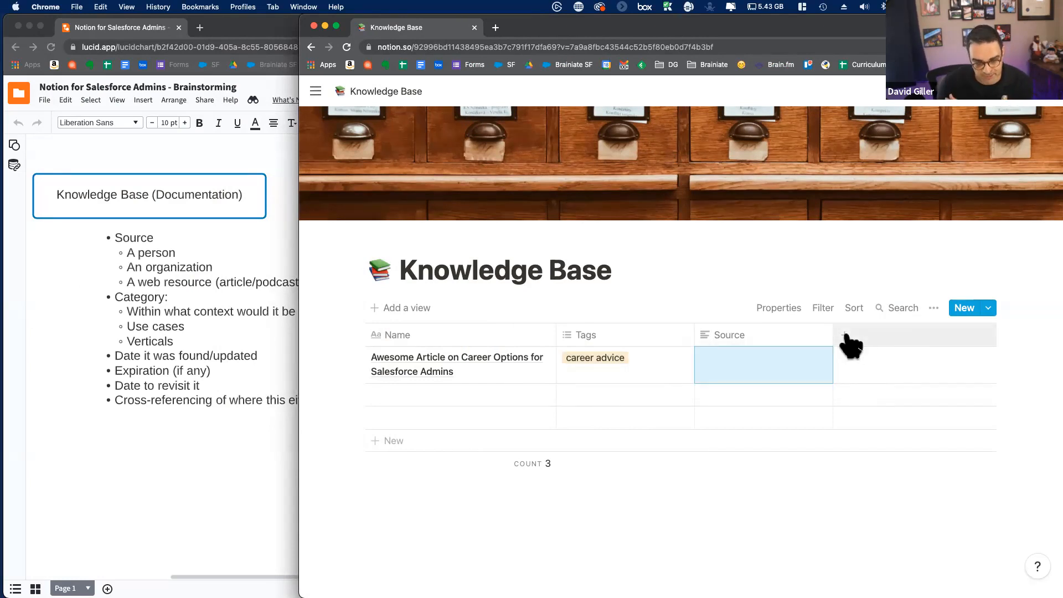
Add a new column to the Knowledge Base table with the URL property type and name it "URL".
{"action": "left_click", "coordinate": [846, 335]}
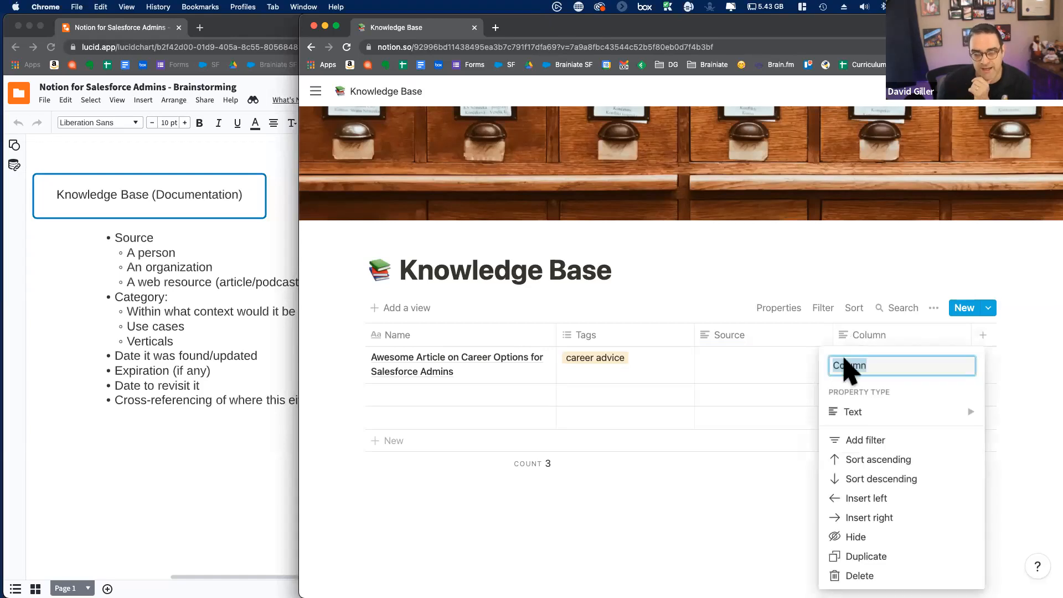
{"action": "mouse_move", "coordinate": [851, 416]}
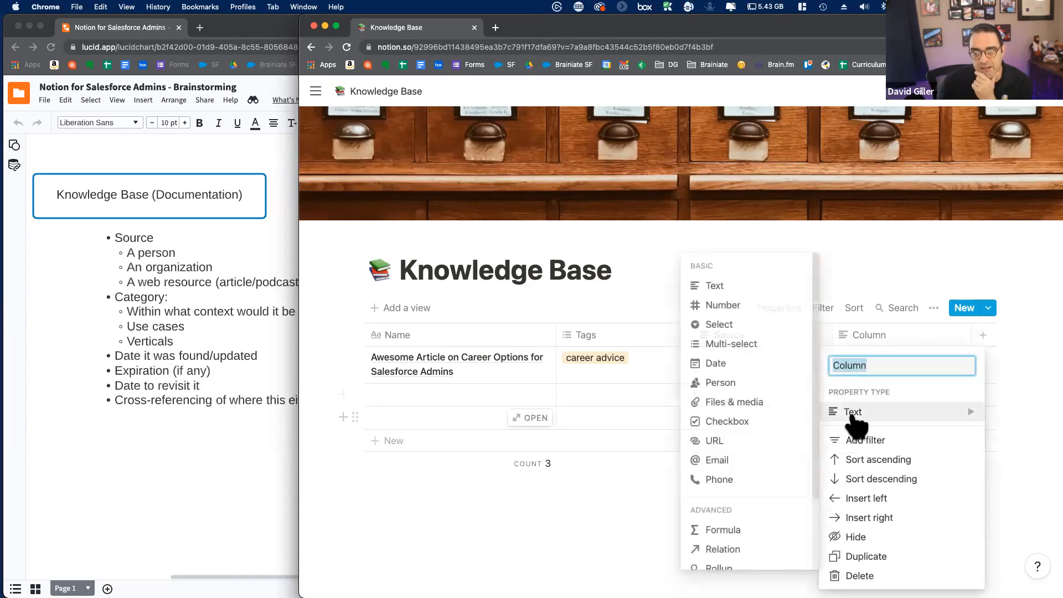
{"action": "left_click", "coordinate": [716, 442]}
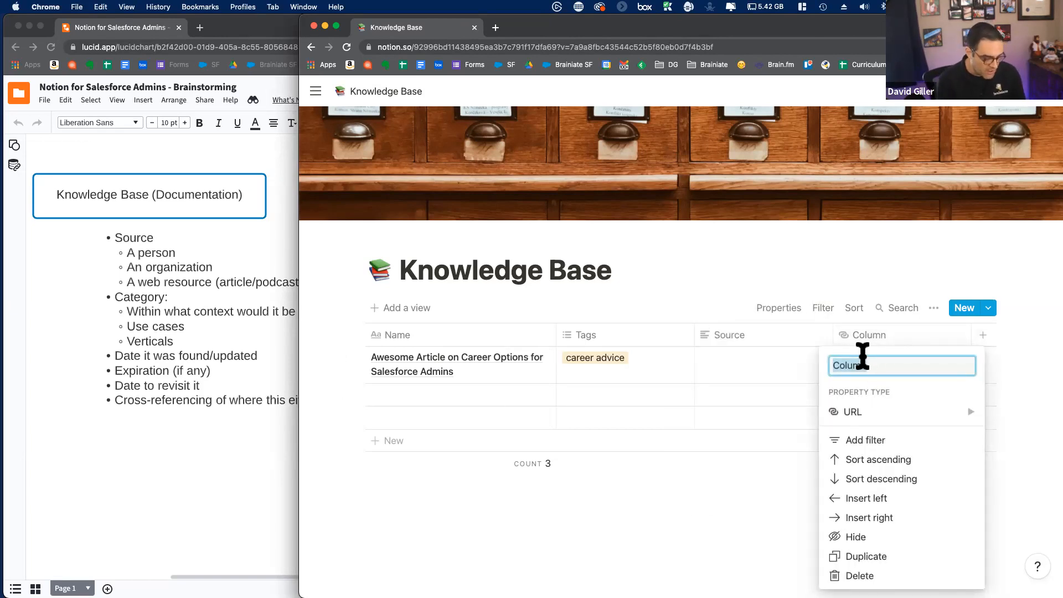
{"action": "type", "text": "URL"}
{"action": "key", "text": "BackSpace"}
{"action": "key", "text": "BackSpace"}
{"action": "key", "text": "BackSpace"}
{"action": "type", "text": "URL"}
{"action": "key", "text": "Return"}
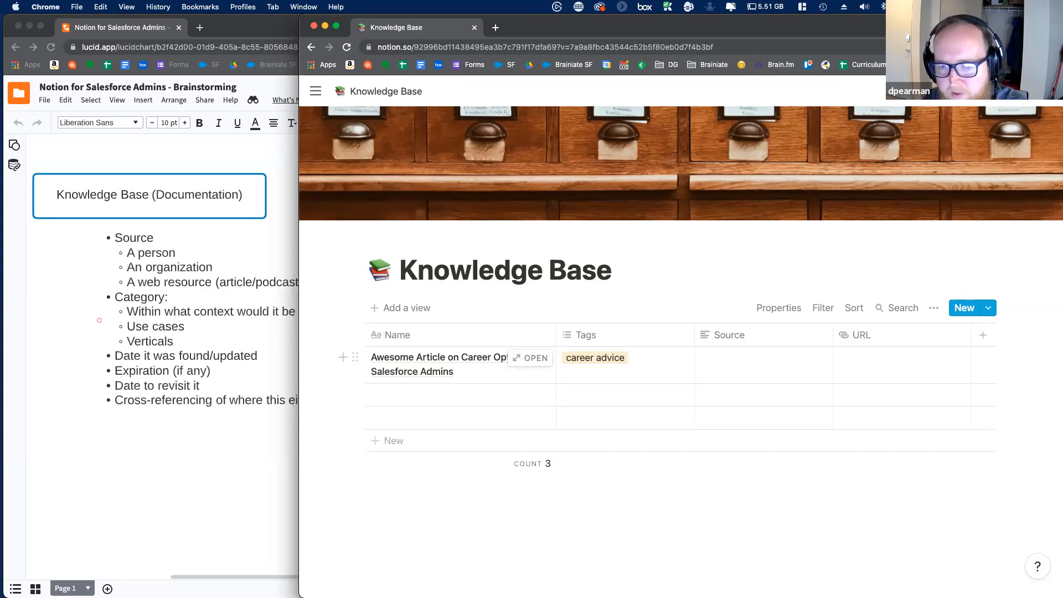
Move the URL column ahead of the Source column, directly after Tags.
{"action": "left_click", "coordinate": [763, 365]}
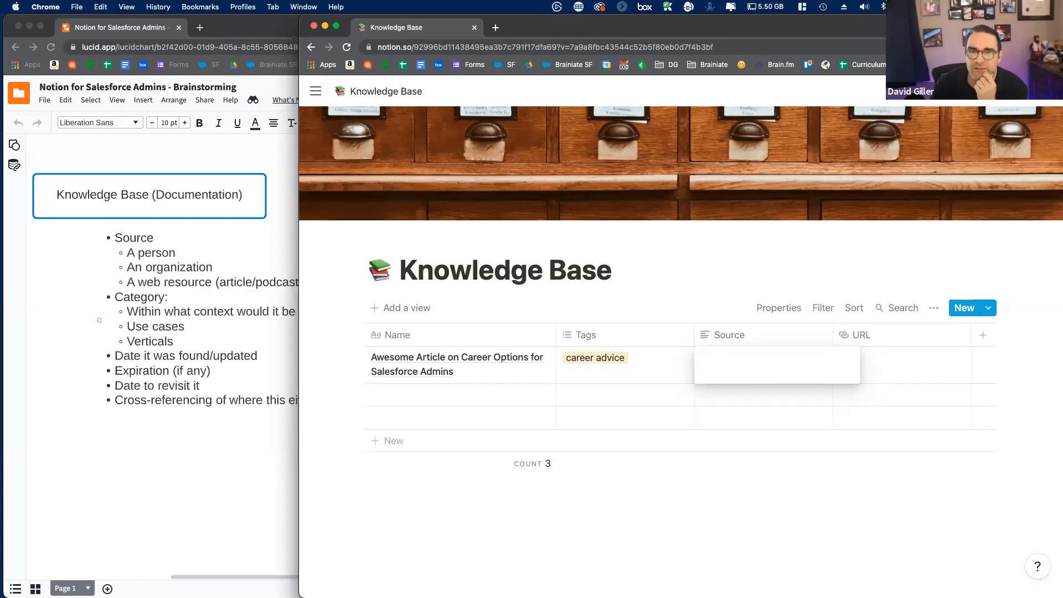
{"action": "key", "text": "Escape"}
{"action": "left_click_drag", "start_coordinate": [861, 335], "coordinate": [664, 335]}
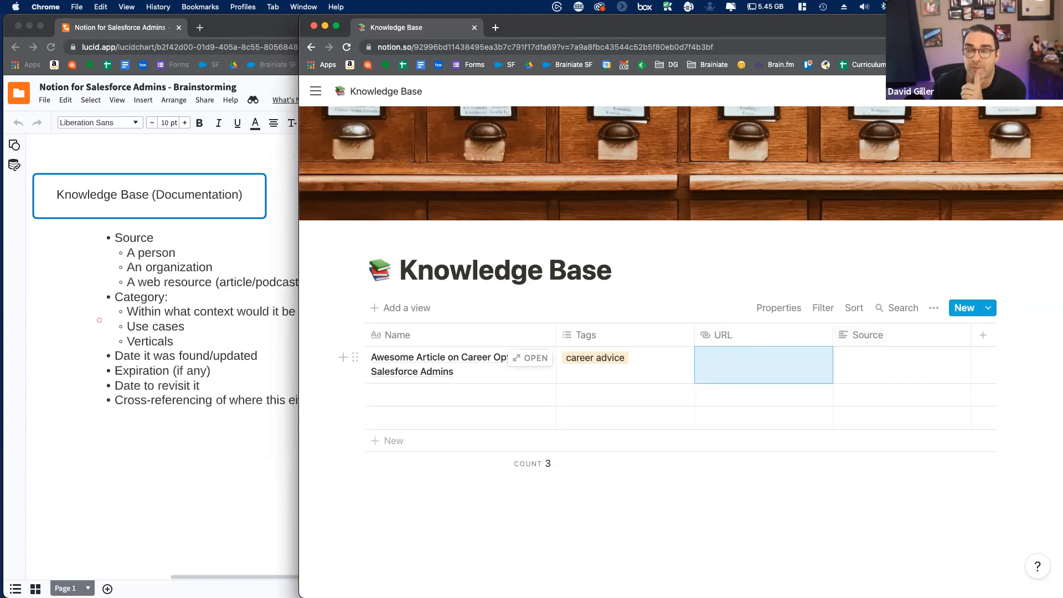
Try the Select property type on the Source column, check its options, and set the type back to Text.
{"action": "left_click", "coordinate": [886, 365]}
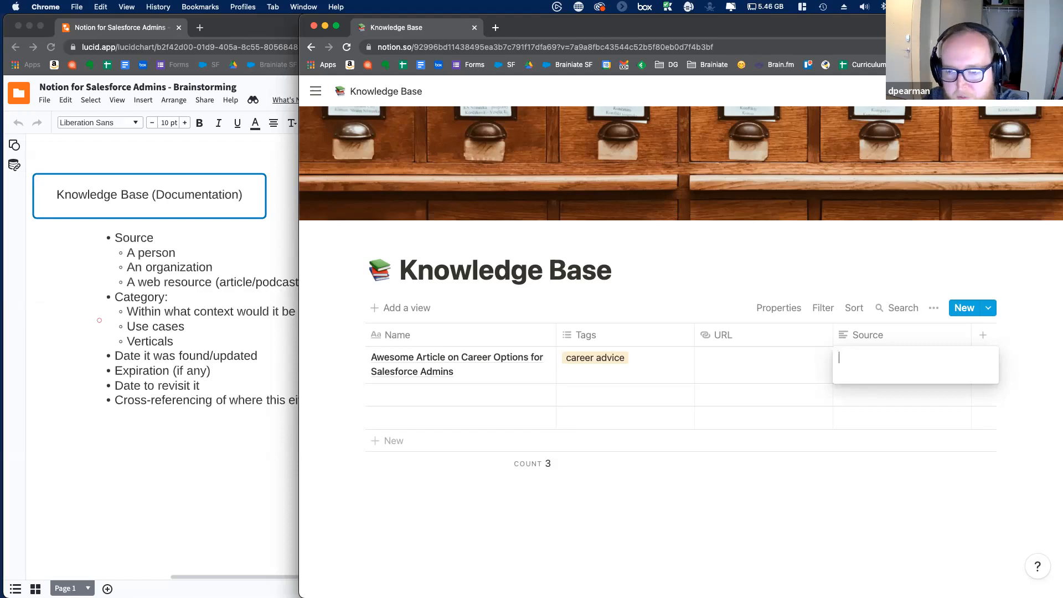
{"action": "key", "text": "Escape"}
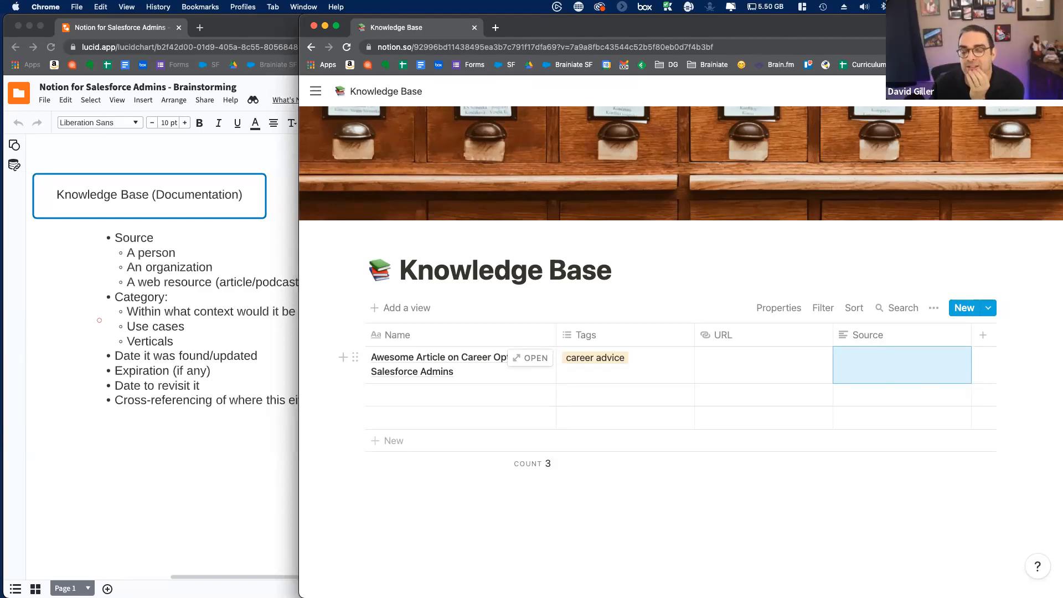
{"action": "left_click", "coordinate": [867, 335]}
{"action": "mouse_move", "coordinate": [872, 412]}
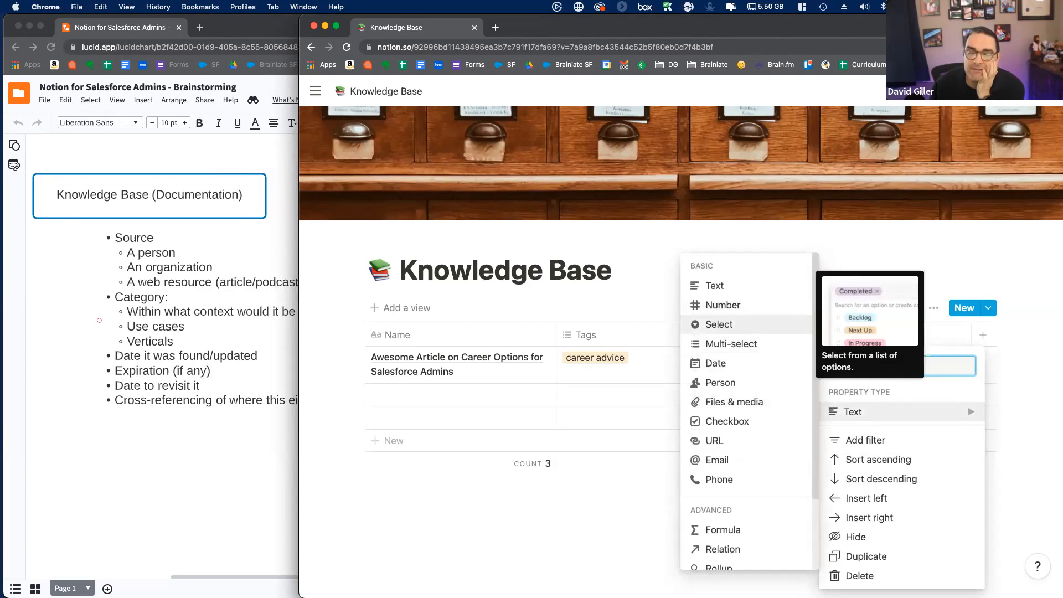
{"action": "left_click", "coordinate": [718, 324]}
{"action": "left_click", "coordinate": [868, 335]}
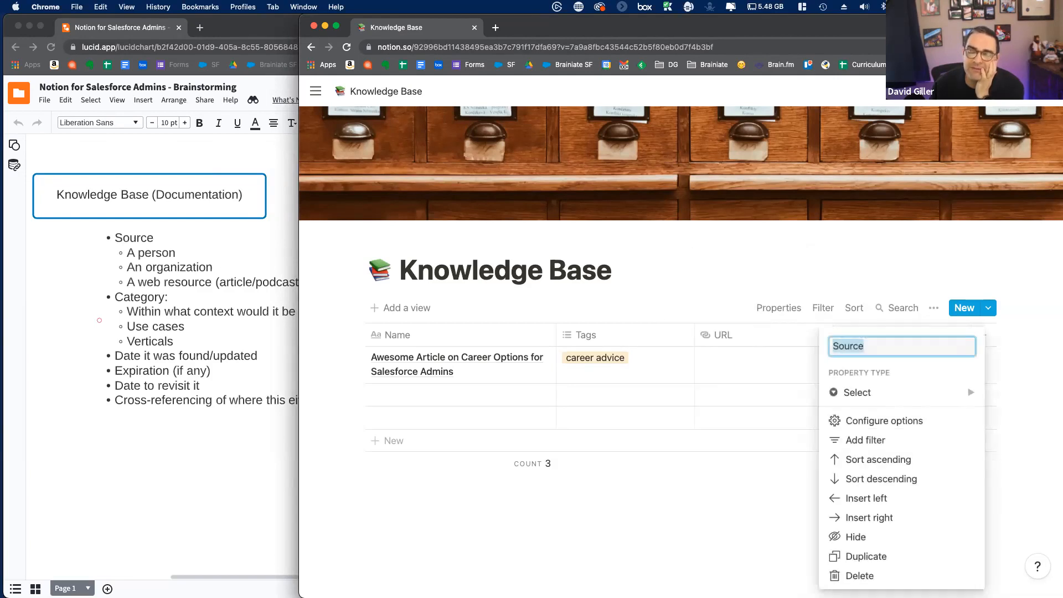
{"action": "mouse_move", "coordinate": [863, 392]}
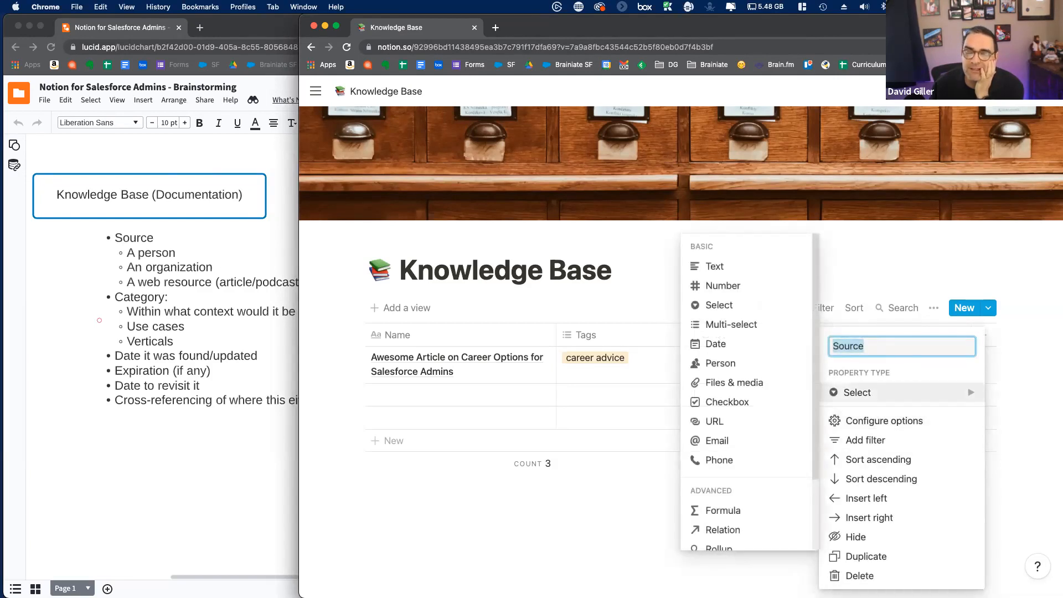
{"action": "left_click", "coordinate": [884, 420]}
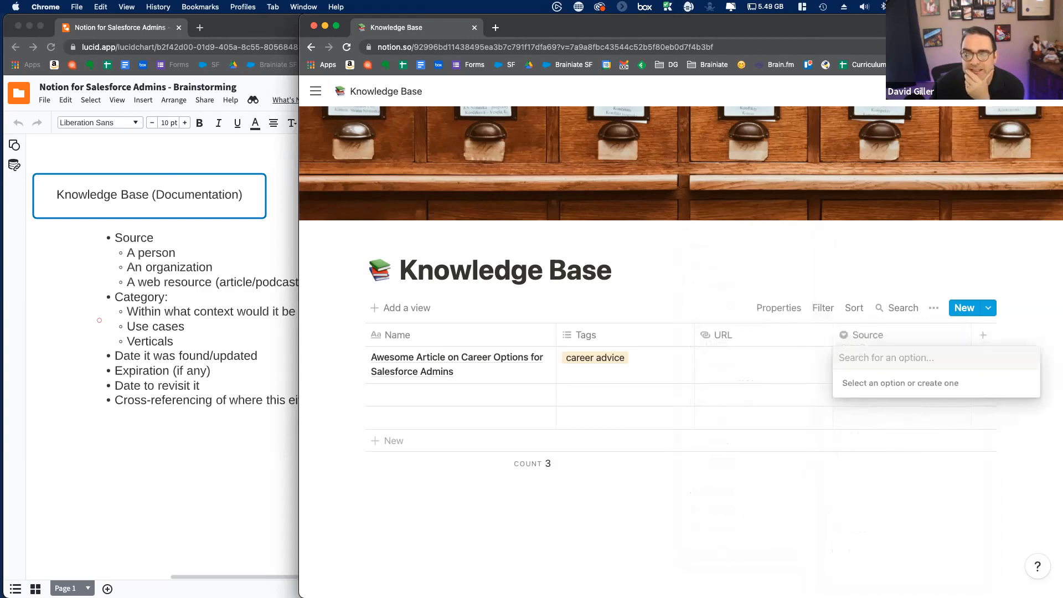
{"action": "left_click", "coordinate": [864, 277]}
{"action": "left_click", "coordinate": [868, 335]}
{"action": "mouse_move", "coordinate": [864, 392]}
{"action": "left_click", "coordinate": [721, 265]}
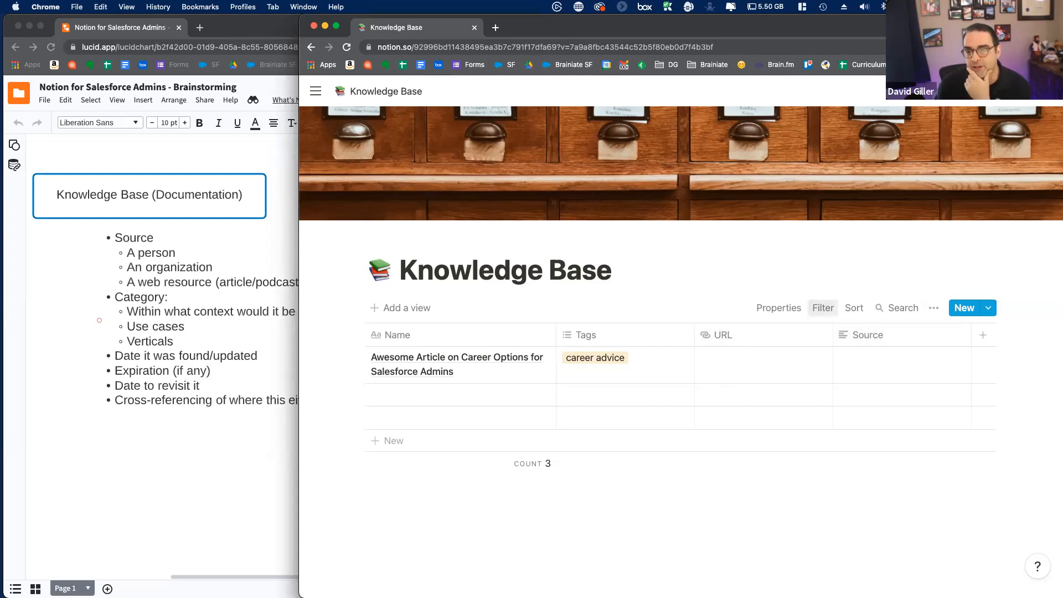
Add a filter to the default view of the Knowledge Base table.
{"action": "left_click", "coordinate": [822, 308]}
{"action": "left_click", "coordinate": [686, 437]}
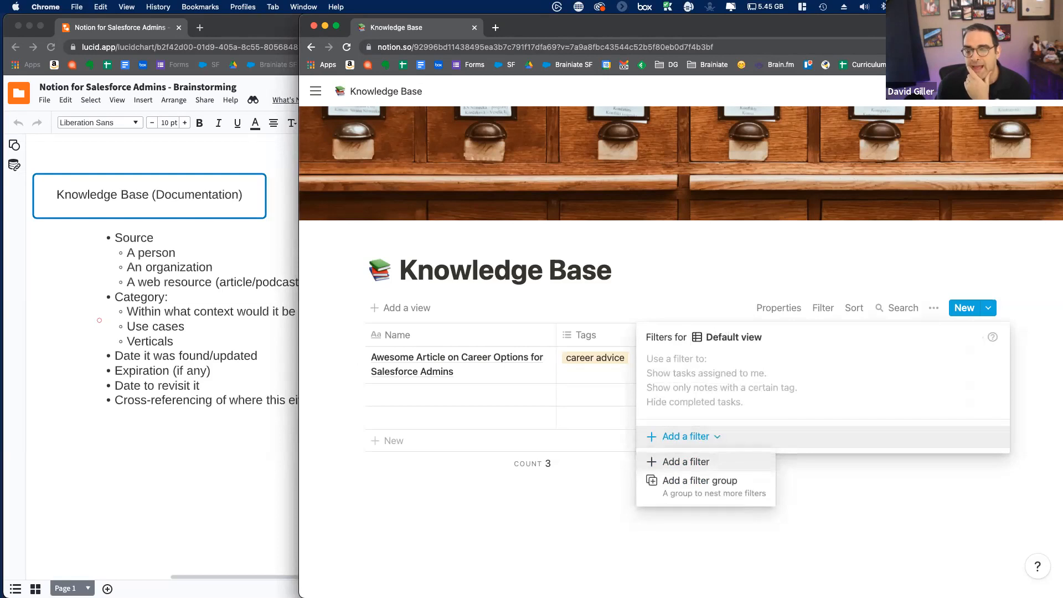
{"action": "left_click", "coordinate": [685, 461]}
{"action": "left_click", "coordinate": [730, 364]}
{"action": "left_click", "coordinate": [720, 441]}
{"action": "key", "text": "Escape"}
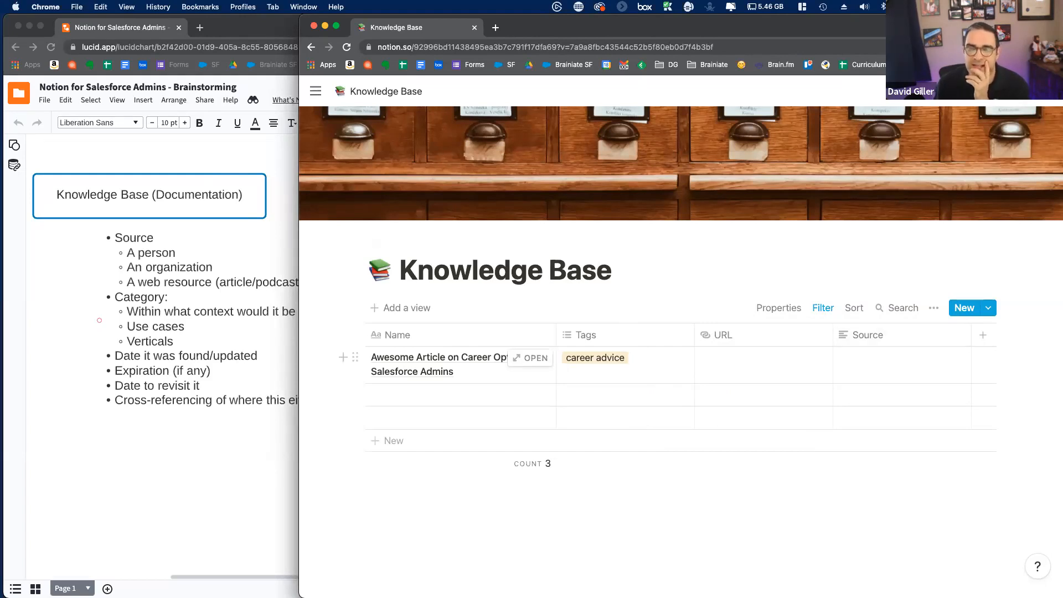
Check the Lucidchart outline and open the "Awesome Article on Career Options for Salesforce Admins" entry as a full page.
{"action": "key", "text": "super+grave"}
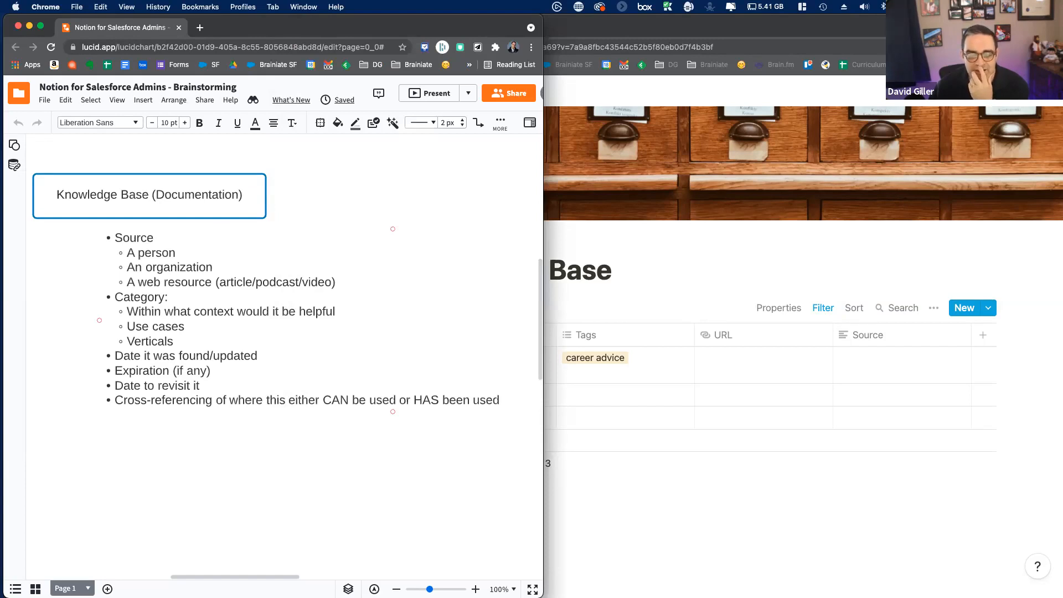
{"action": "key", "text": "super+grave"}
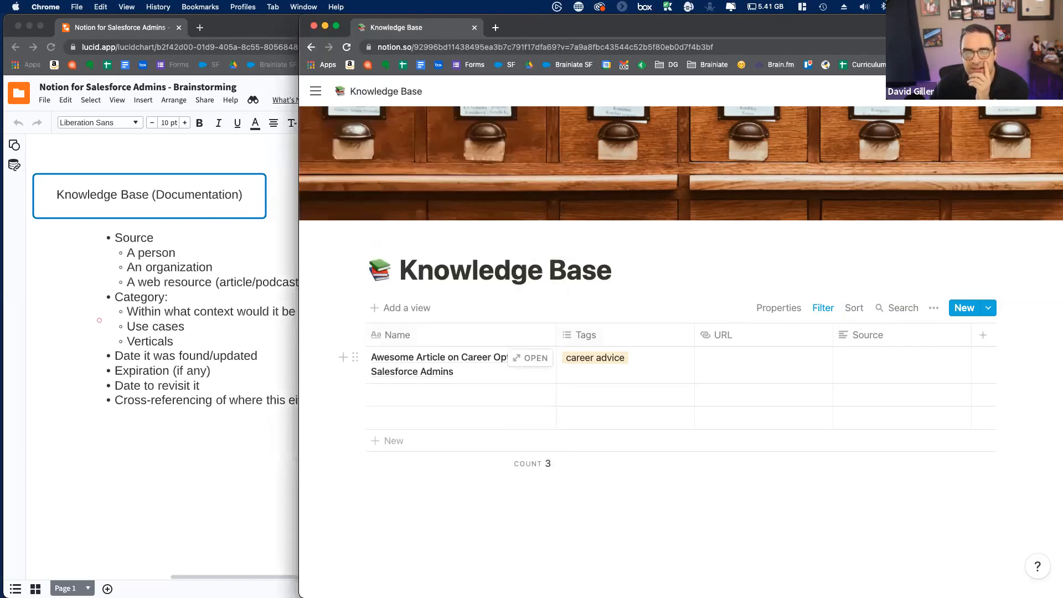
{"action": "left_click", "coordinate": [529, 361]}
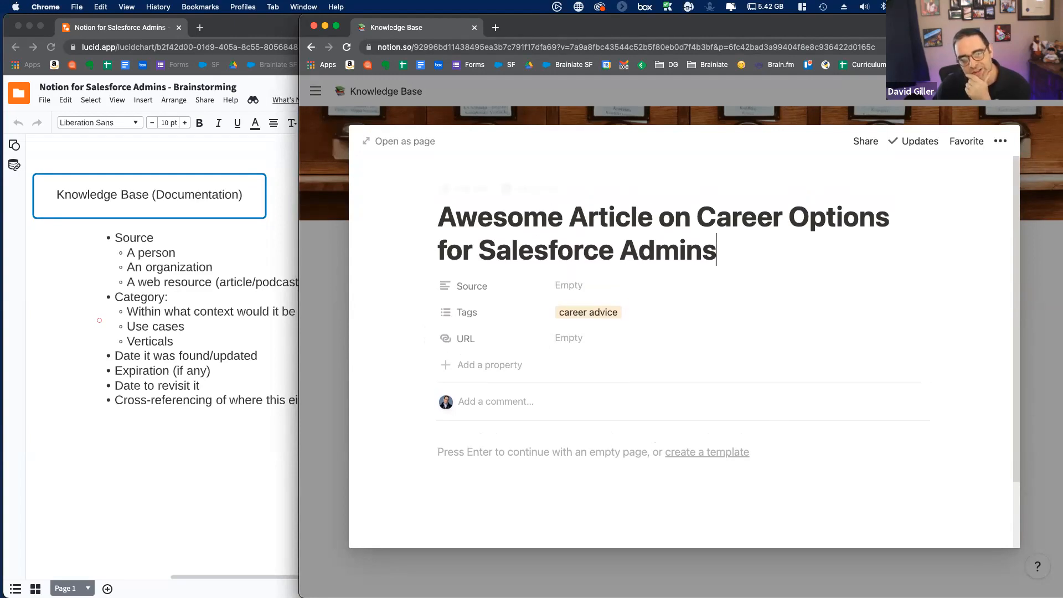
{"action": "left_click", "coordinate": [399, 141]}
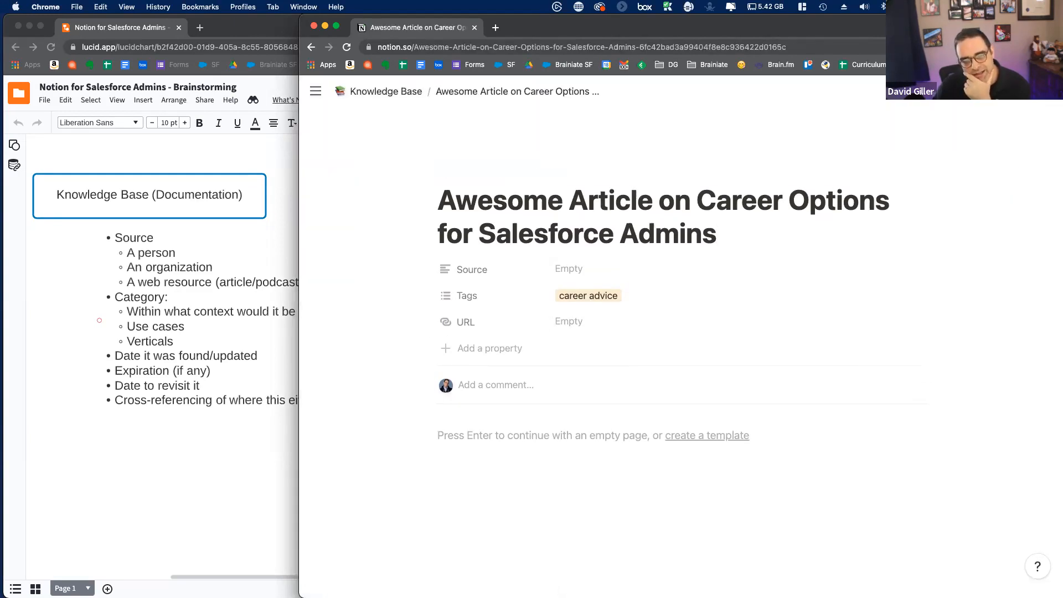
{"action": "mouse_move", "coordinate": [316, 91]}
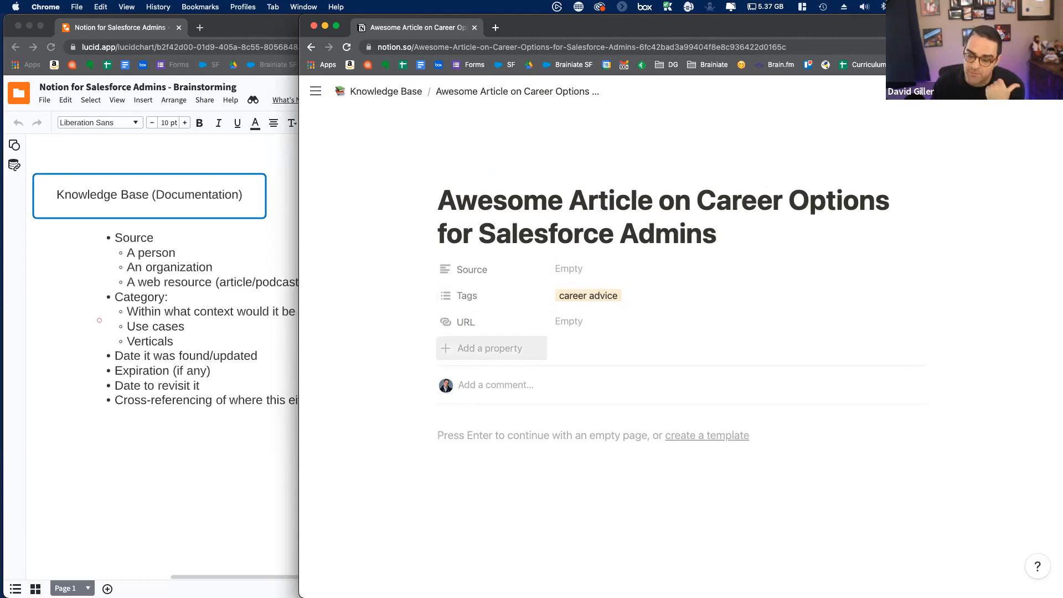
Add a new property to the article page and look through the available property types, including the advanced ones.
{"action": "left_click", "coordinate": [489, 348]}
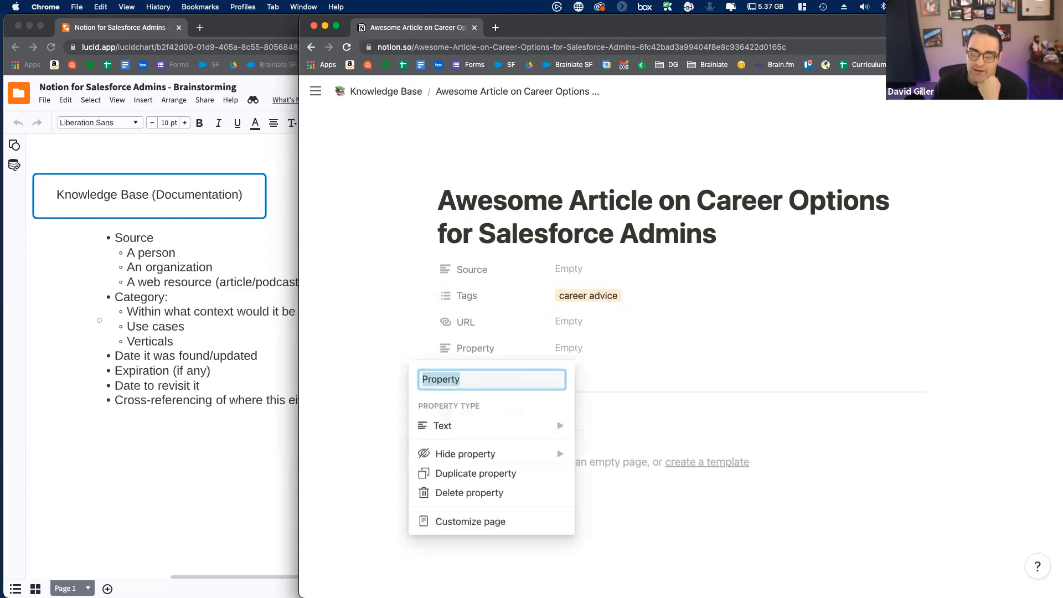
{"action": "mouse_move", "coordinate": [491, 426]}
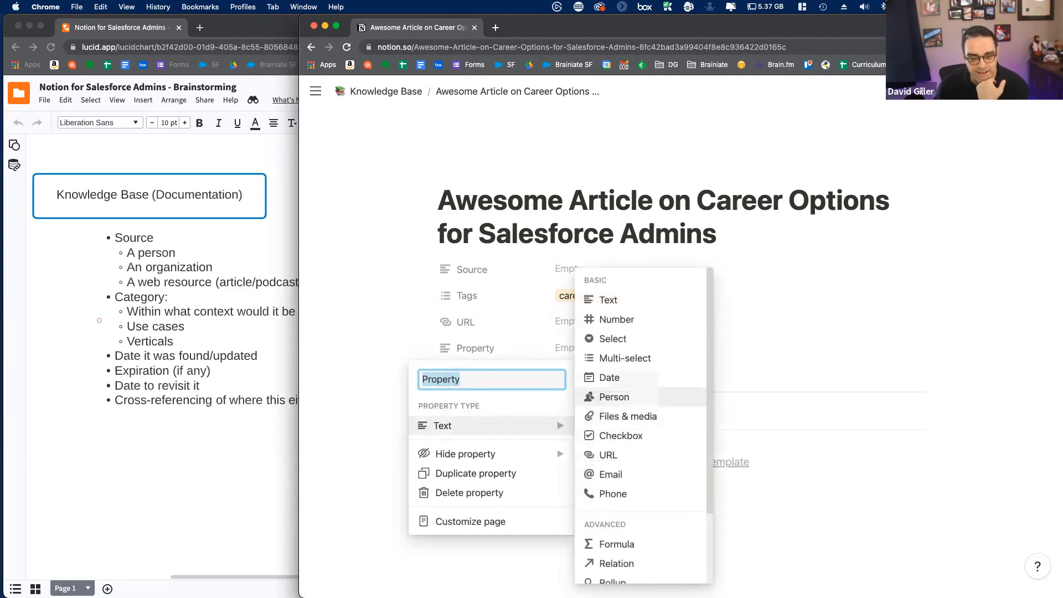
{"action": "scroll", "coordinate": [640, 486], "scroll_direction": "down", "scroll_amount": 1}
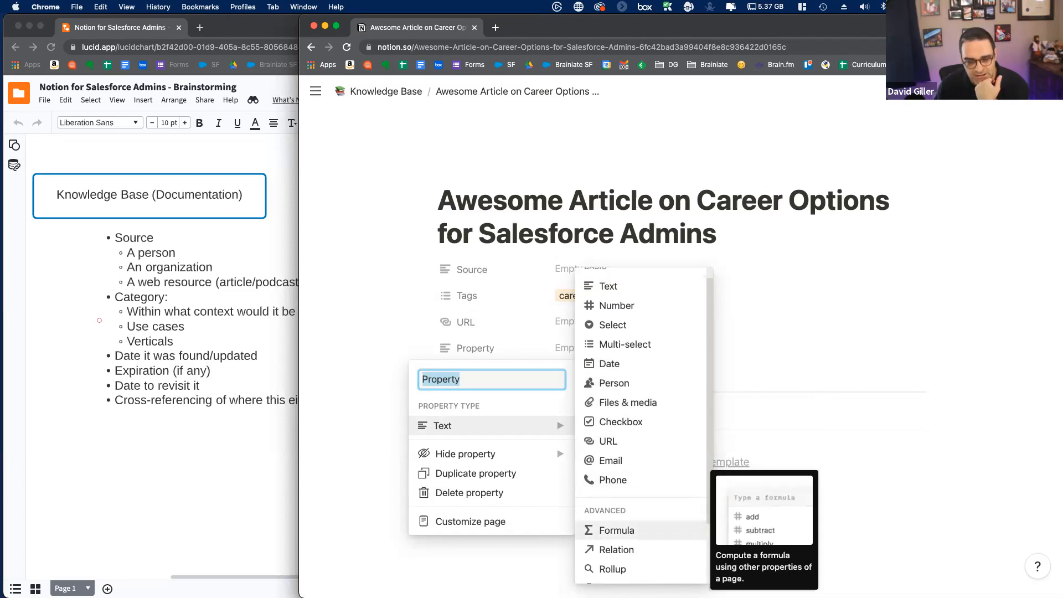
{"action": "left_click", "coordinate": [494, 380]}
{"action": "key", "text": "super+a"}
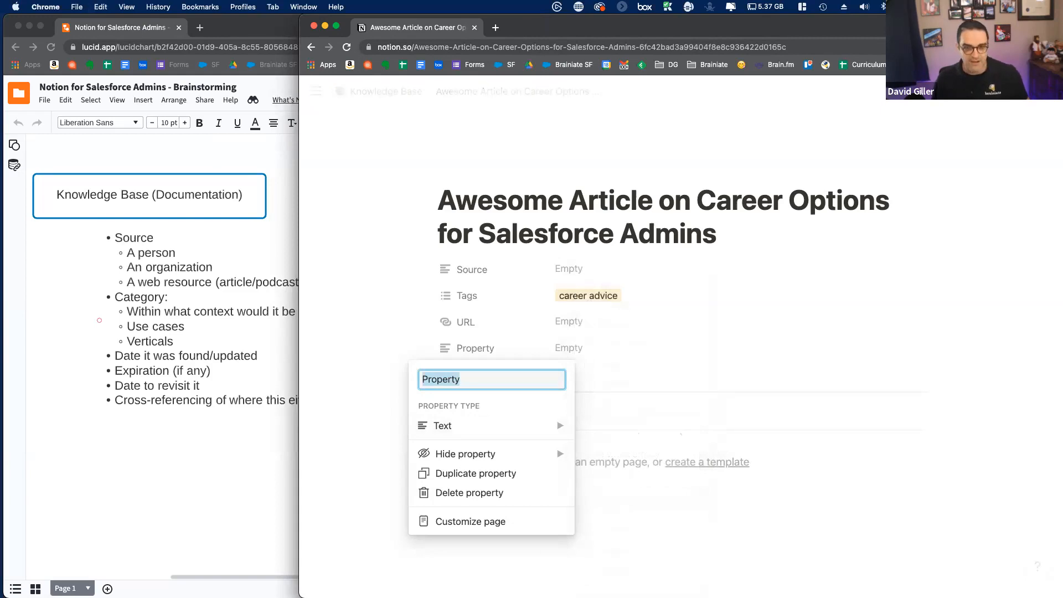
Search Google for "notion formula date created" in a new tab and look through the Notion Formula Cheat Sheet.
{"action": "left_click", "coordinate": [496, 27]}
{"action": "type", "text": "notion "}
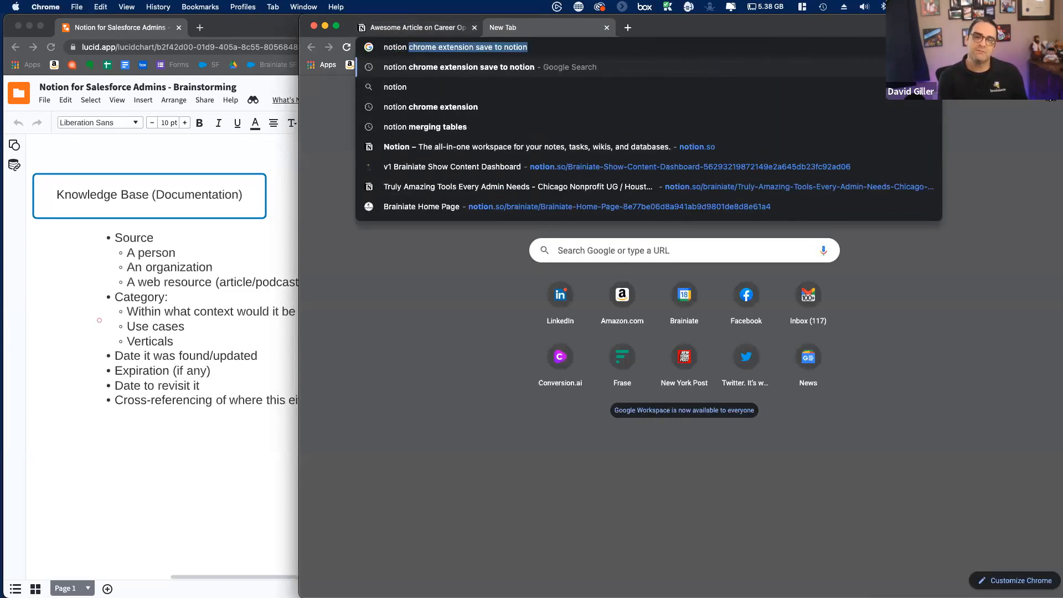
{"action": "type", "text": "formula date created"}
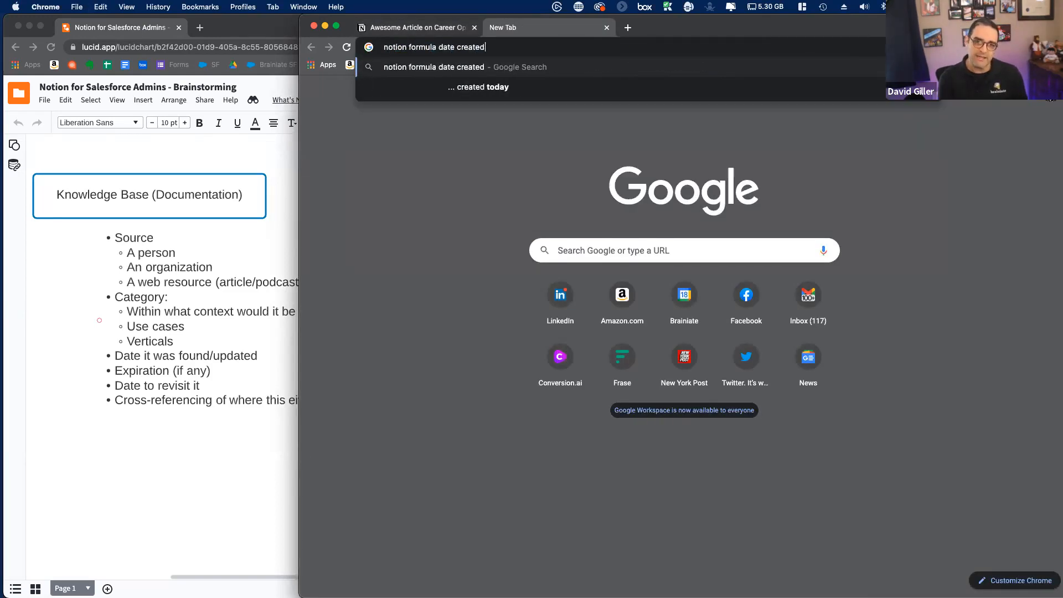
{"action": "key", "text": "Return"}
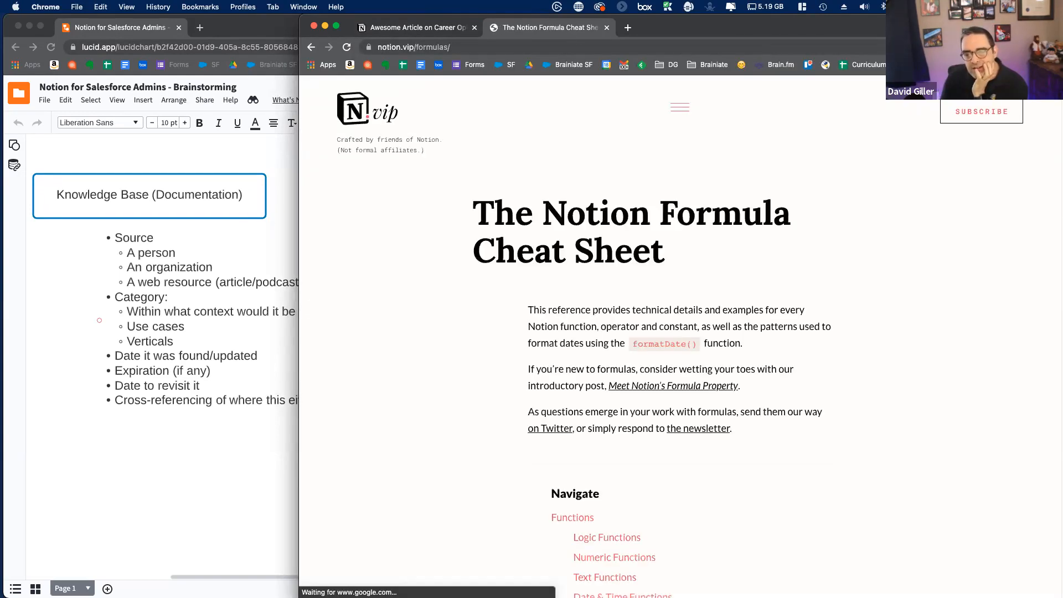
{"action": "scroll", "coordinate": [681, 336], "scroll_direction": "down", "scroll_amount": 1}
{"action": "scroll", "coordinate": [661, 332], "scroll_direction": "down", "scroll_amount": 15}
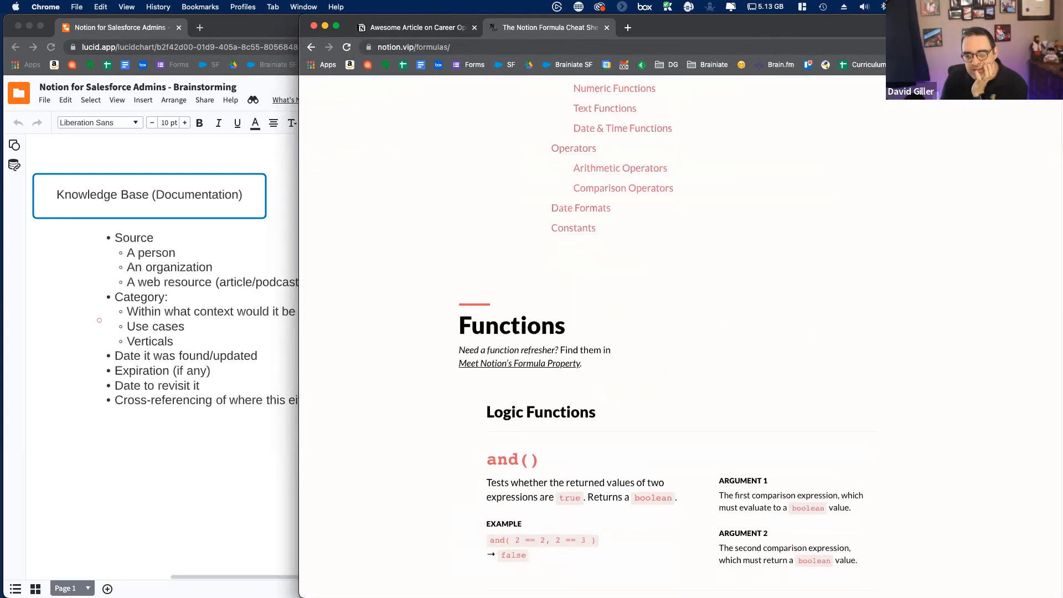
Open the Reddit result on useful Notion date formulas in a new tab, view it, and return to the search results.
{"action": "right_click", "coordinate": [528, 436]}
{"action": "left_click", "coordinate": [549, 378]}
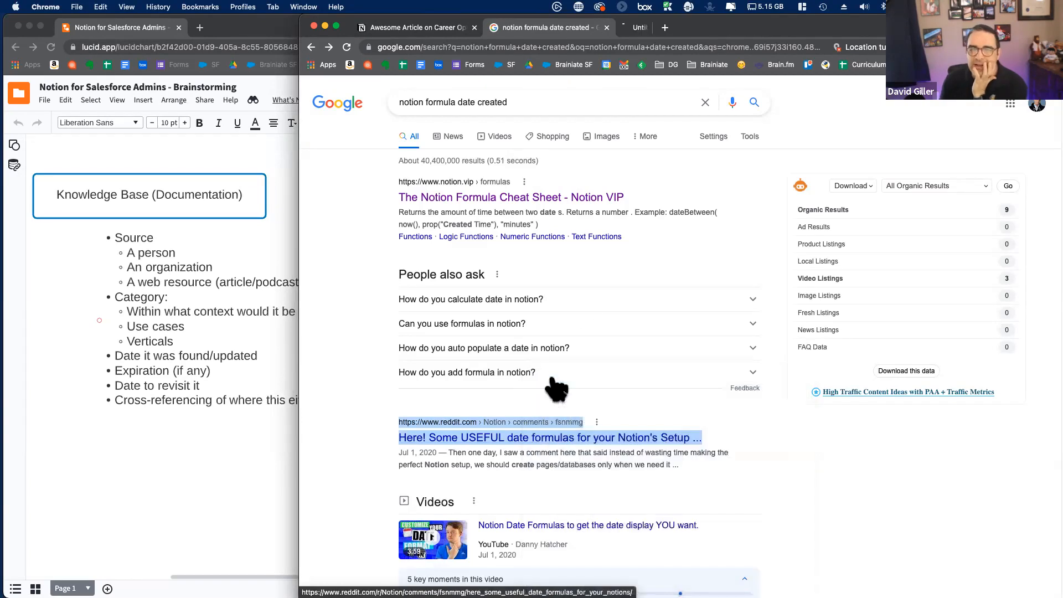
{"action": "left_click", "coordinate": [677, 31]}
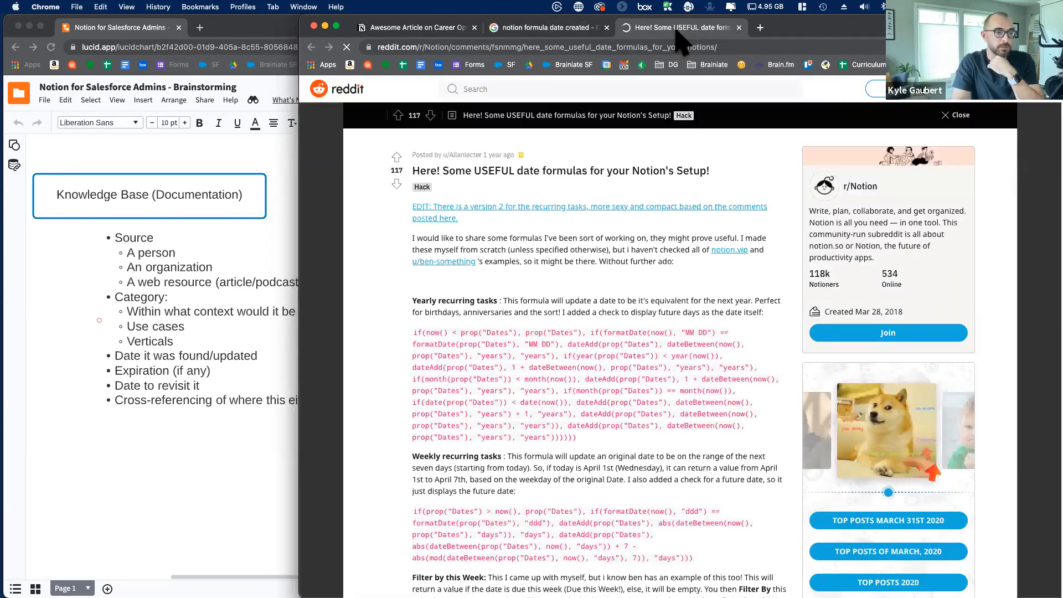
{"action": "left_click", "coordinate": [530, 27]}
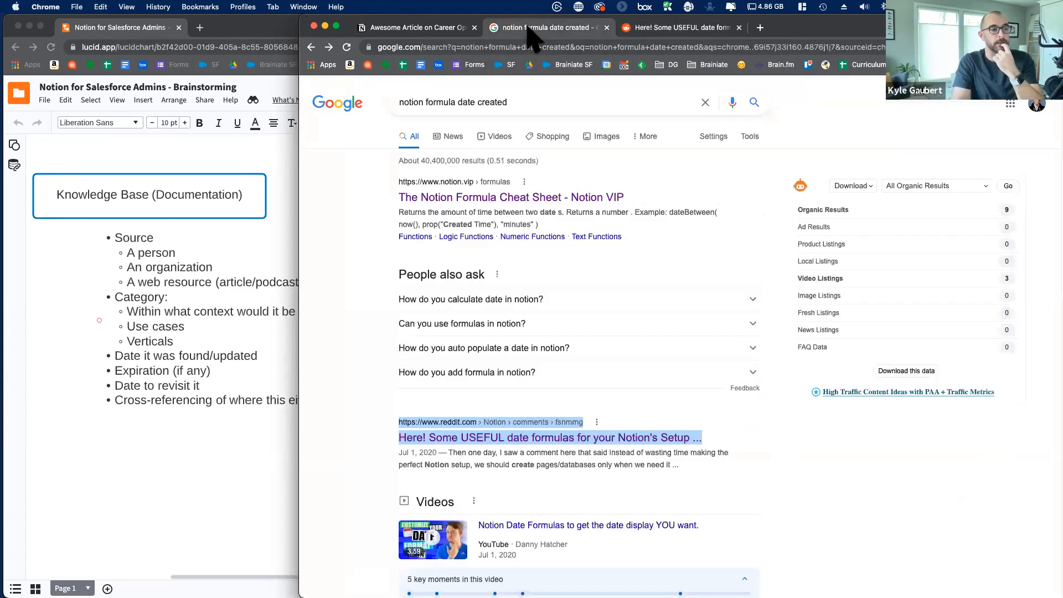
Back on the Notion article page, name the new property "Date Created" and set its type to Formula.
{"action": "left_click", "coordinate": [427, 29]}
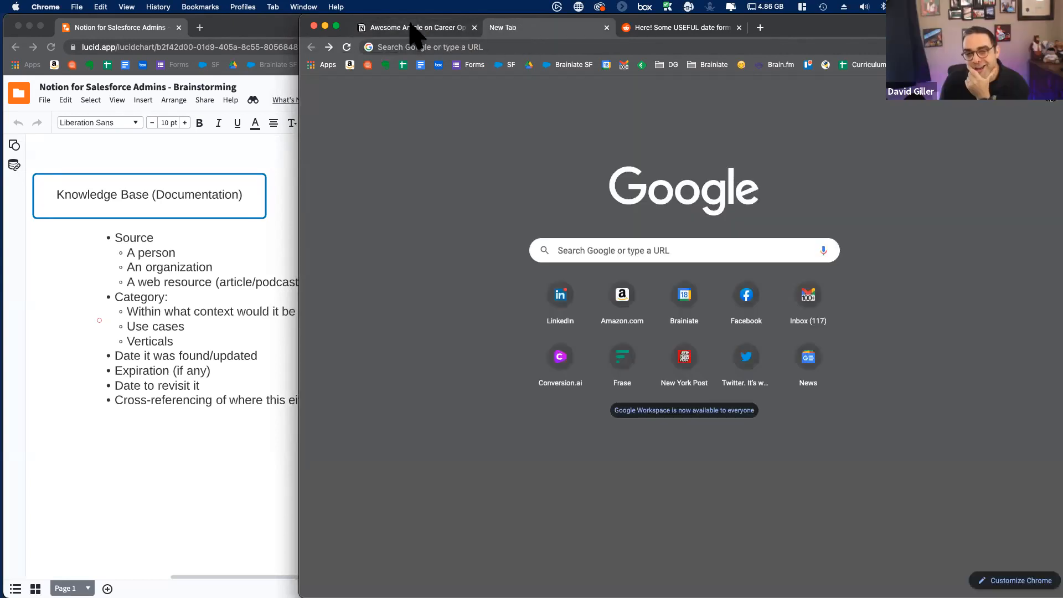
{"action": "left_click", "coordinate": [413, 28]}
{"action": "left_click", "coordinate": [514, 429]}
{"action": "type", "text": "Date Created"}
{"action": "left_click", "coordinate": [642, 545]}
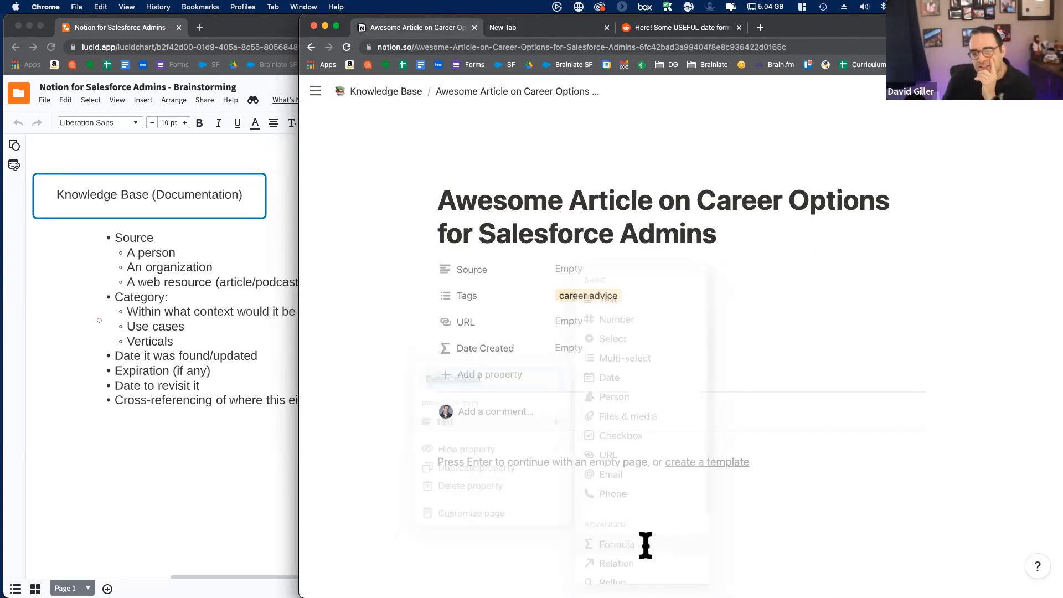
Set the formula of the Date Created property to now().
{"action": "left_click", "coordinate": [485, 349]}
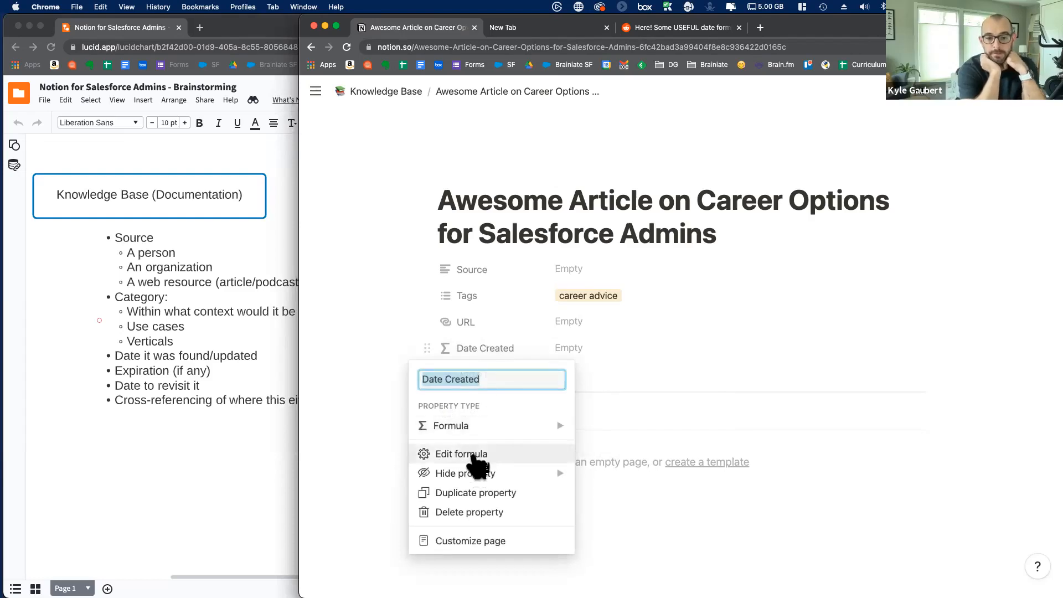
{"action": "left_click", "coordinate": [567, 350]}
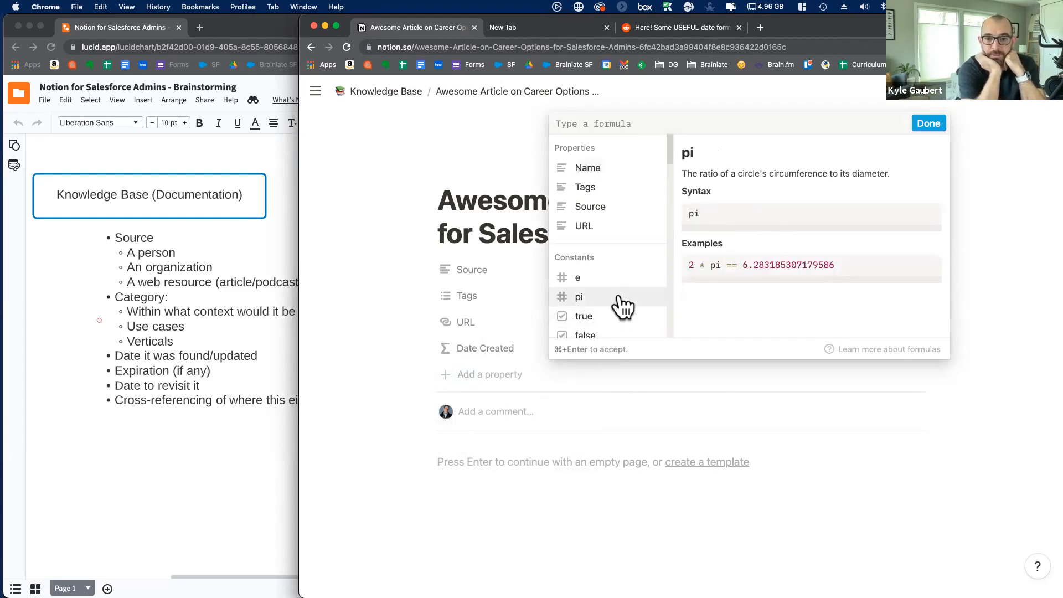
{"action": "scroll", "coordinate": [628, 183], "scroll_direction": "down", "scroll_amount": 5}
{"action": "scroll", "coordinate": [636, 237], "scroll_direction": "down", "scroll_amount": 10}
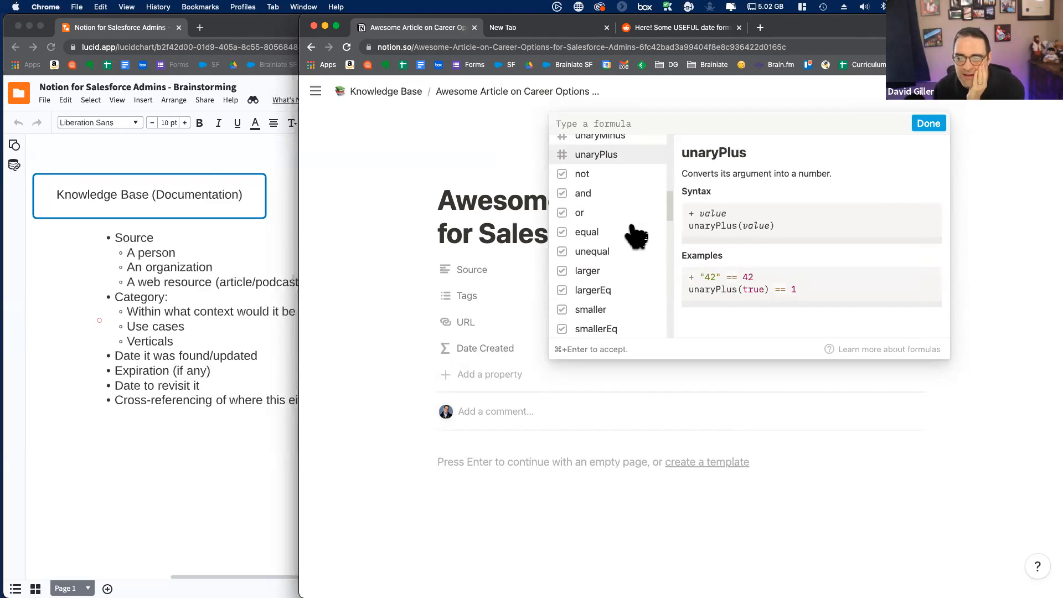
{"action": "scroll", "coordinate": [587, 243], "scroll_direction": "down", "scroll_amount": 10}
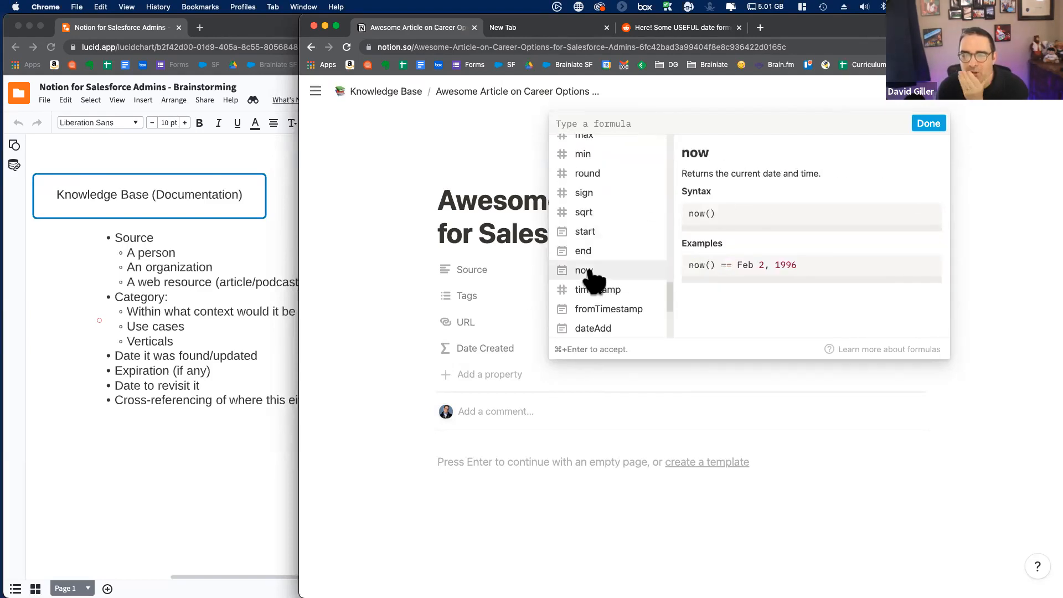
{"action": "left_click", "coordinate": [589, 272]}
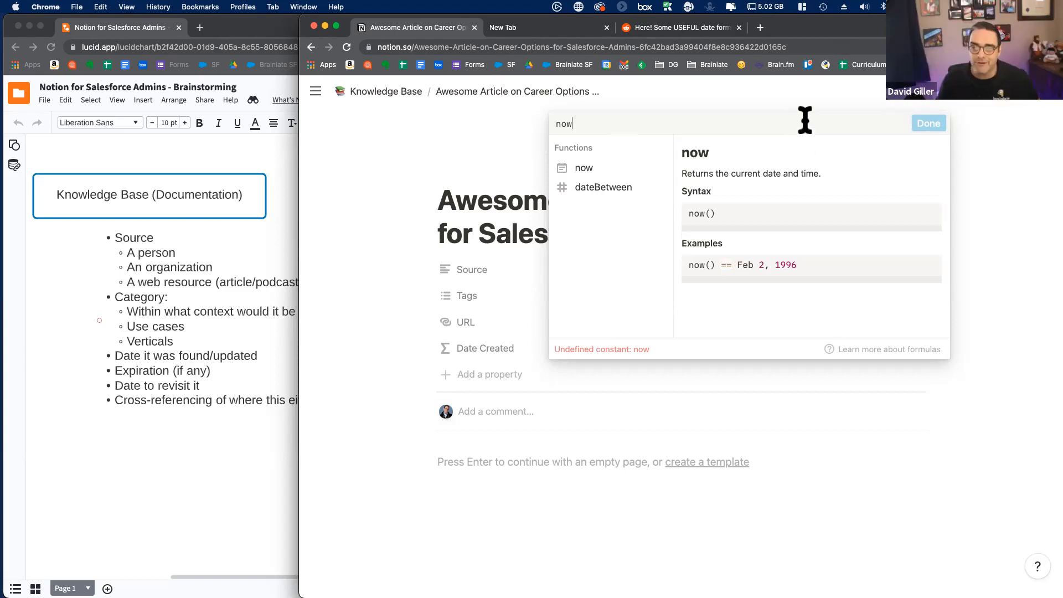
{"action": "type", "text": "()"}
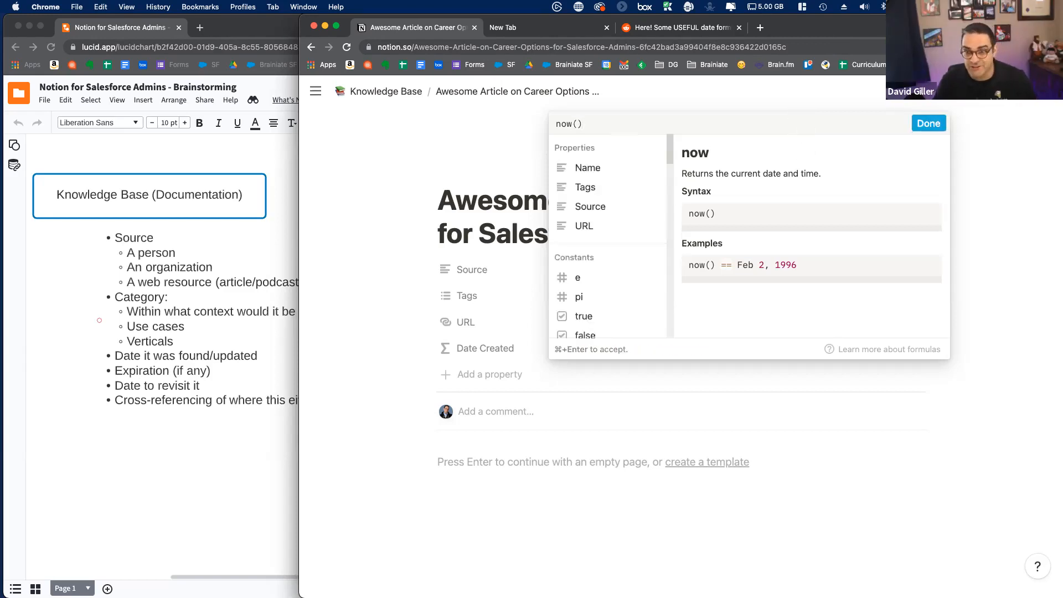
{"action": "left_click", "coordinate": [928, 124]}
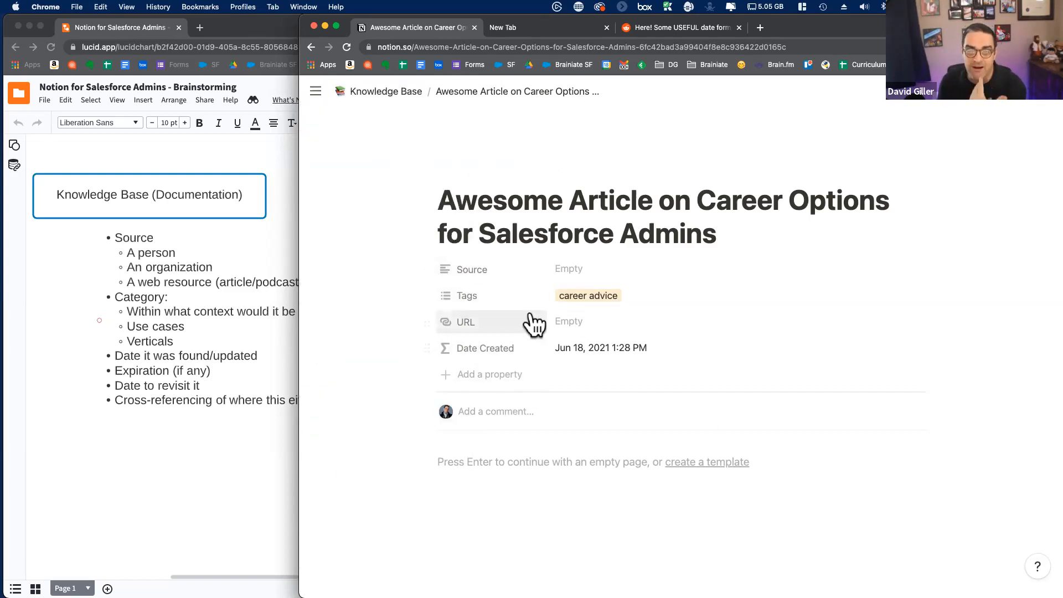
Return to the Knowledge Base table, widen the browser window, and delete the two empty rows below the article entry.
{"action": "left_click", "coordinate": [386, 92]}
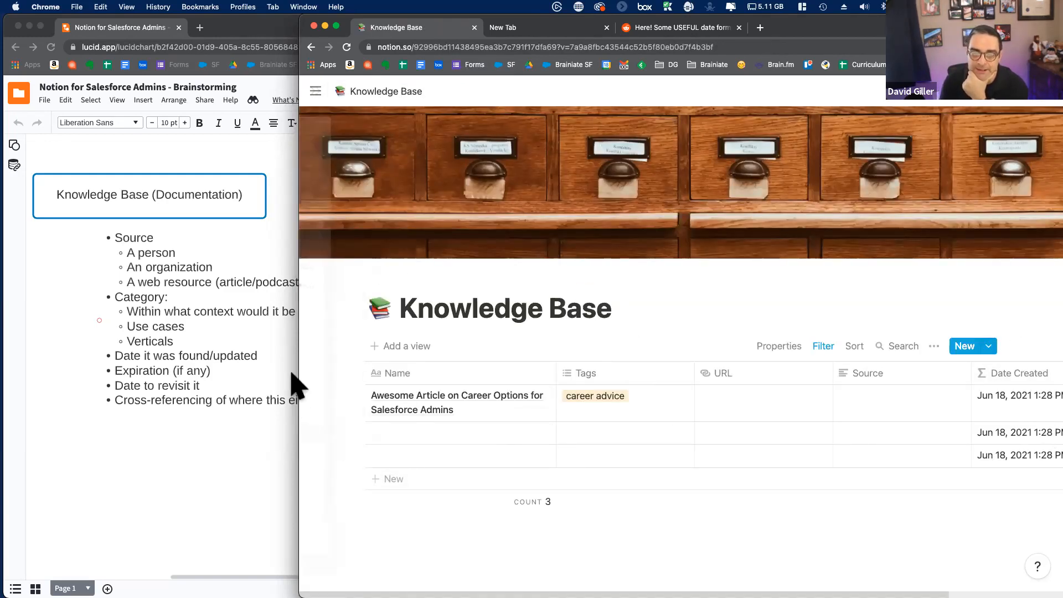
{"action": "left_click_drag", "start_coordinate": [299, 375], "coordinate": [145, 395]}
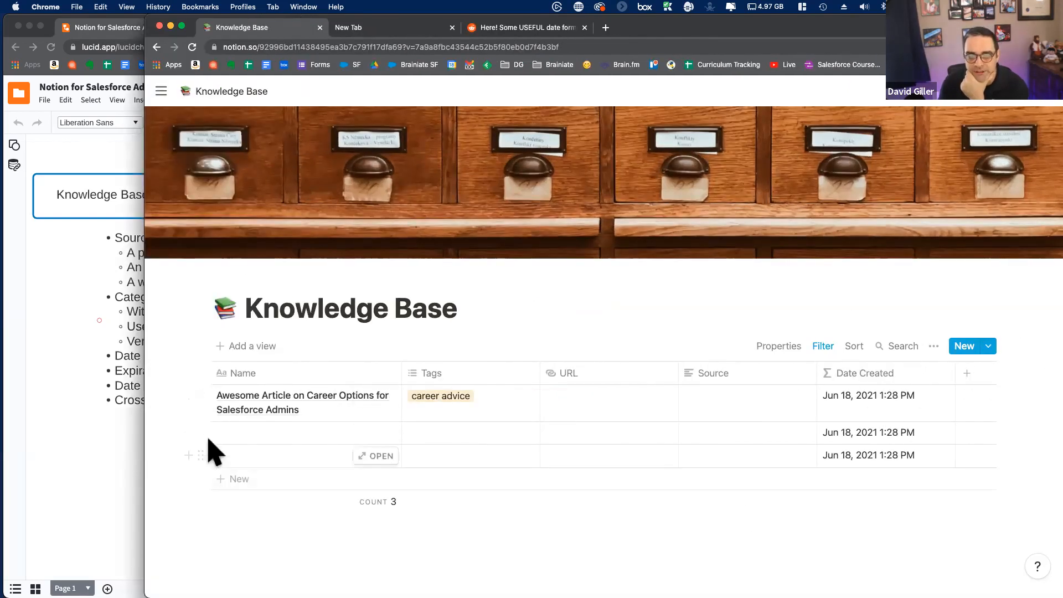
{"action": "left_click_drag", "start_coordinate": [174, 431], "coordinate": [256, 465]}
{"action": "key", "text": "BackSpace"}
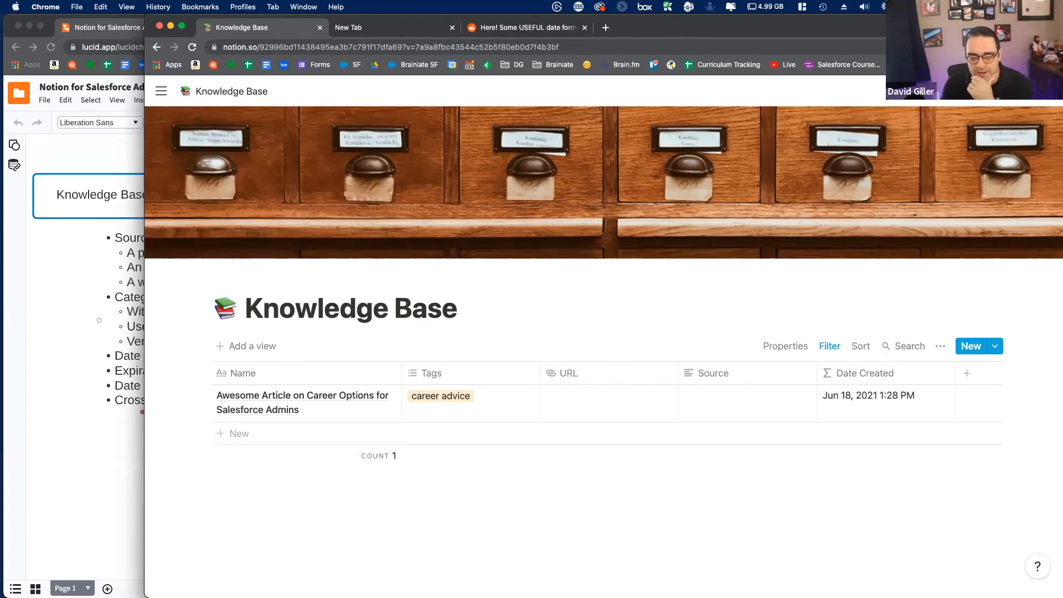
Widen the window further and add a Date column named "Date Content Was Updated" after Date Created.
{"action": "left_click_drag", "start_coordinate": [144, 344], "coordinate": [54, 344]}
{"action": "left_click", "coordinate": [876, 373]}
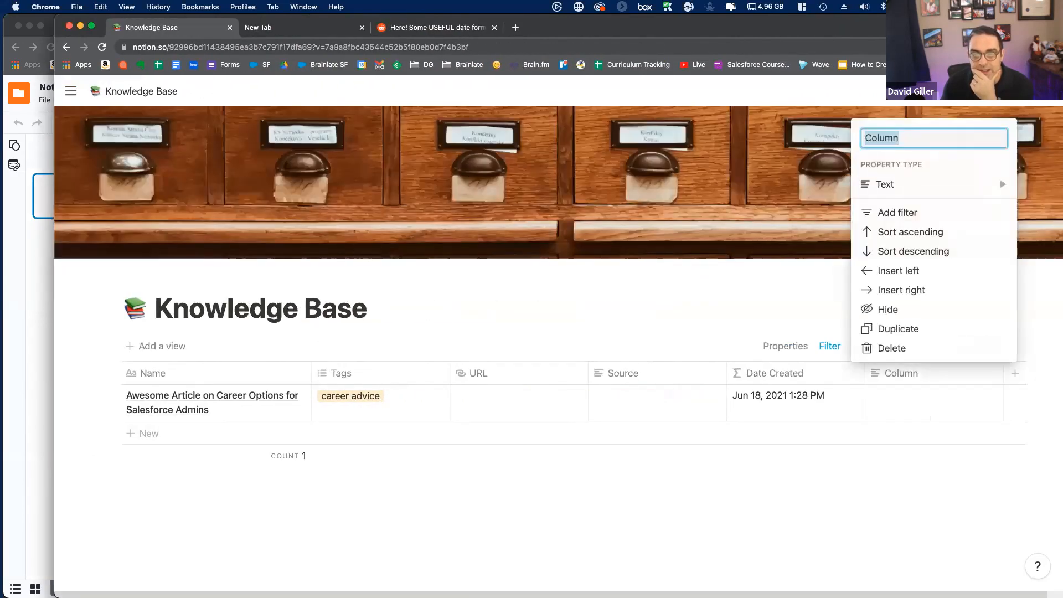
{"action": "left_click", "coordinate": [885, 185]}
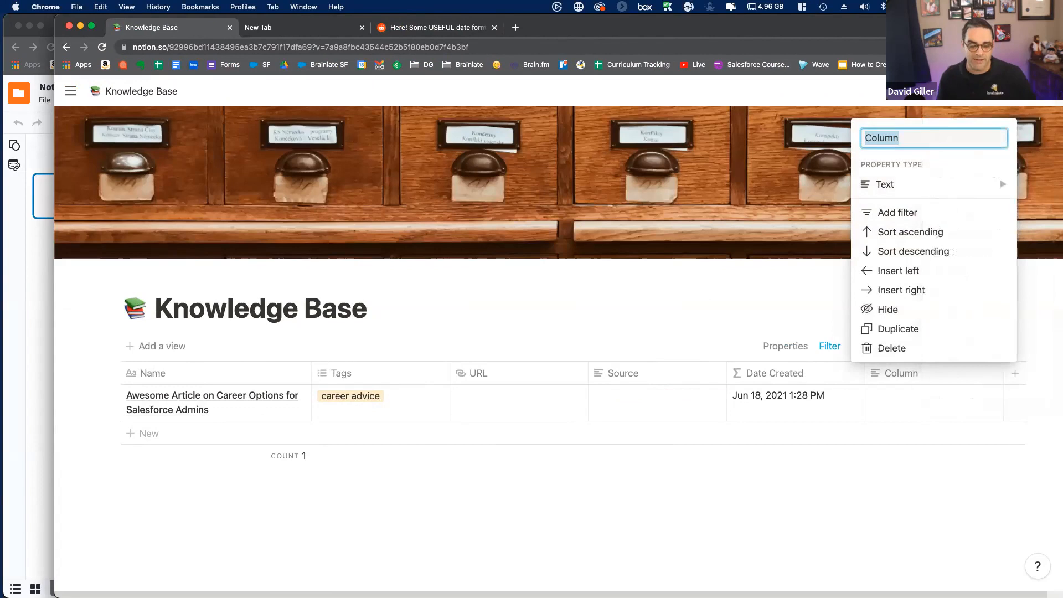
{"action": "type", "text": "Date Content Was Updated"}
{"action": "left_click", "coordinate": [920, 184]}
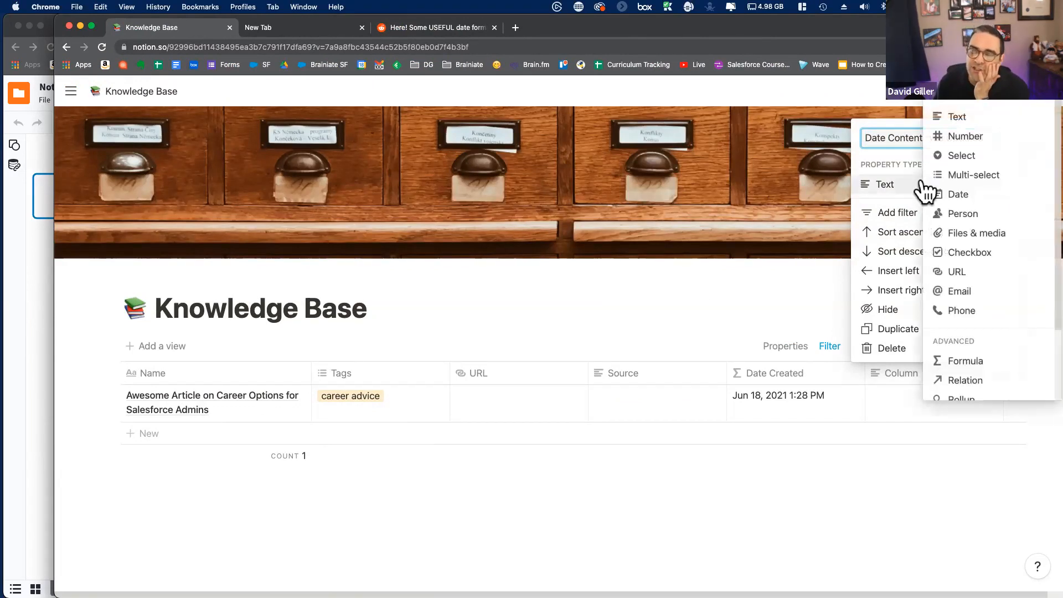
{"action": "left_click", "coordinate": [970, 198]}
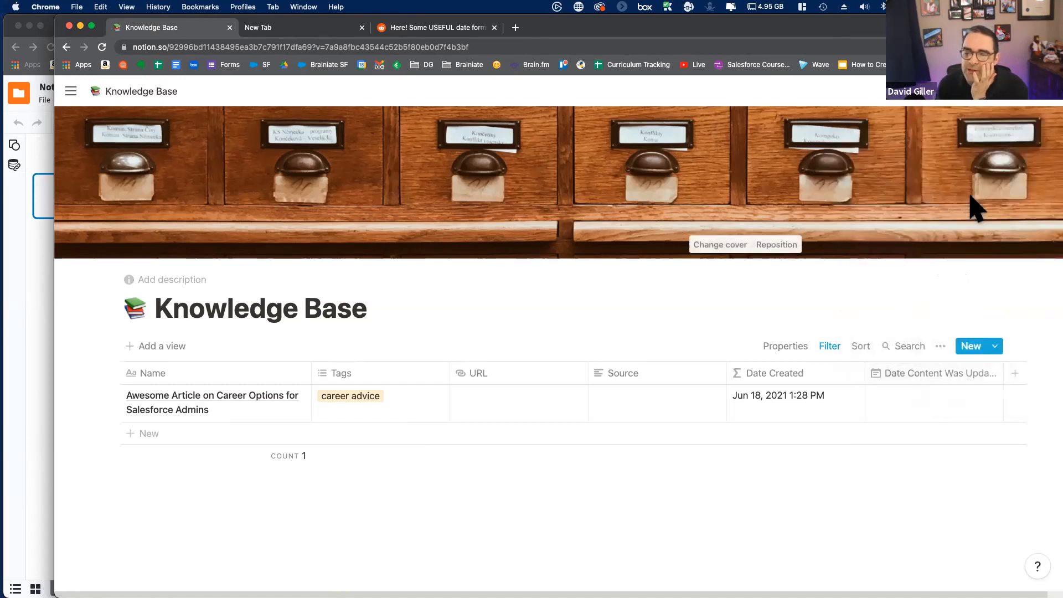
Switch to the Lucidchart outline and highlight the last bullet about cross-referencing where the content can be or has been used.
{"action": "left_click", "coordinate": [35, 520]}
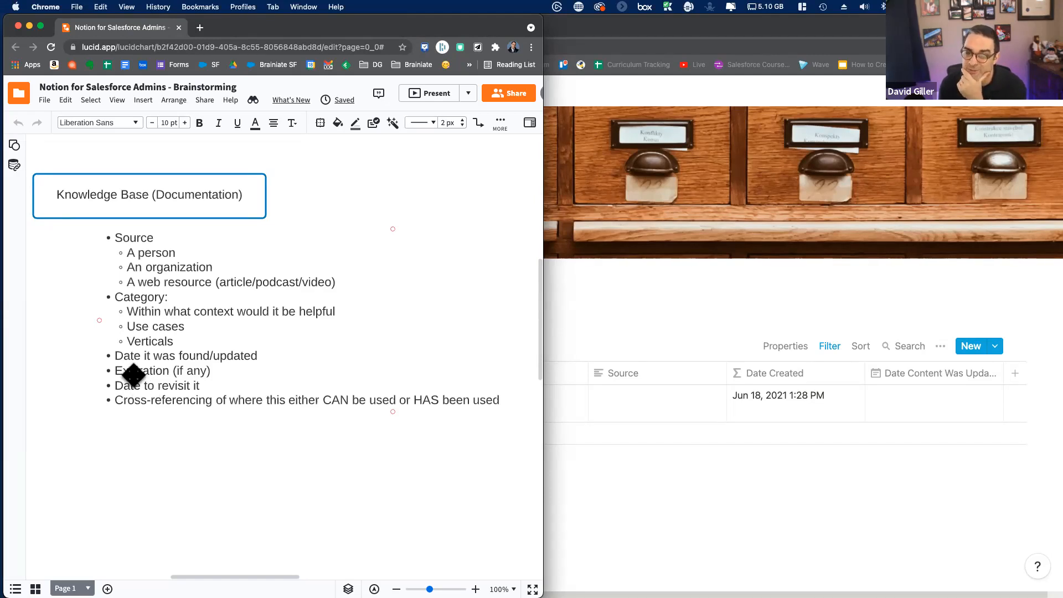
{"action": "left_click", "coordinate": [124, 398]}
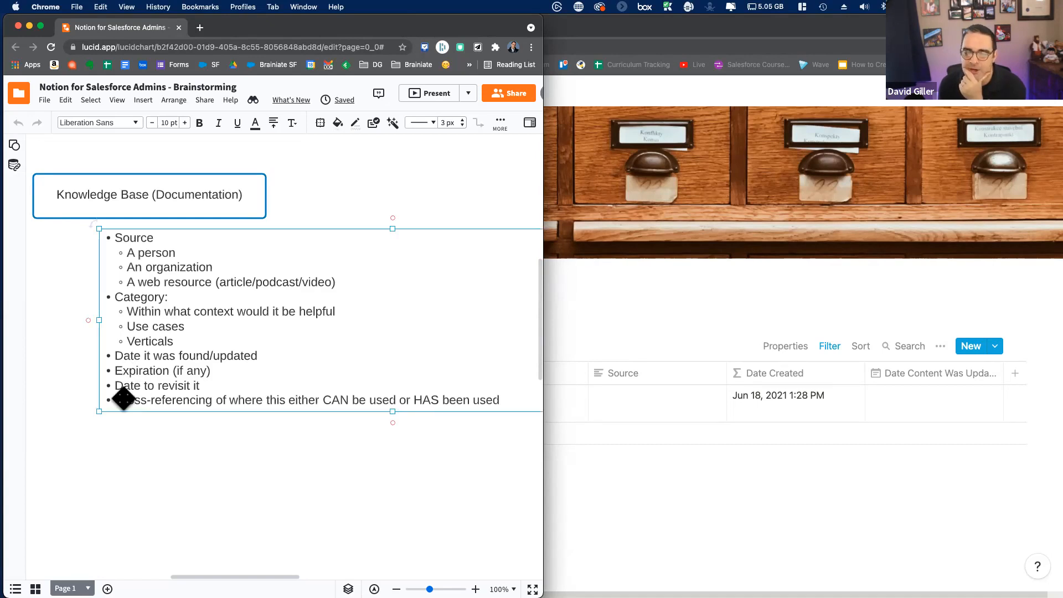
{"action": "double_click", "coordinate": [125, 399]}
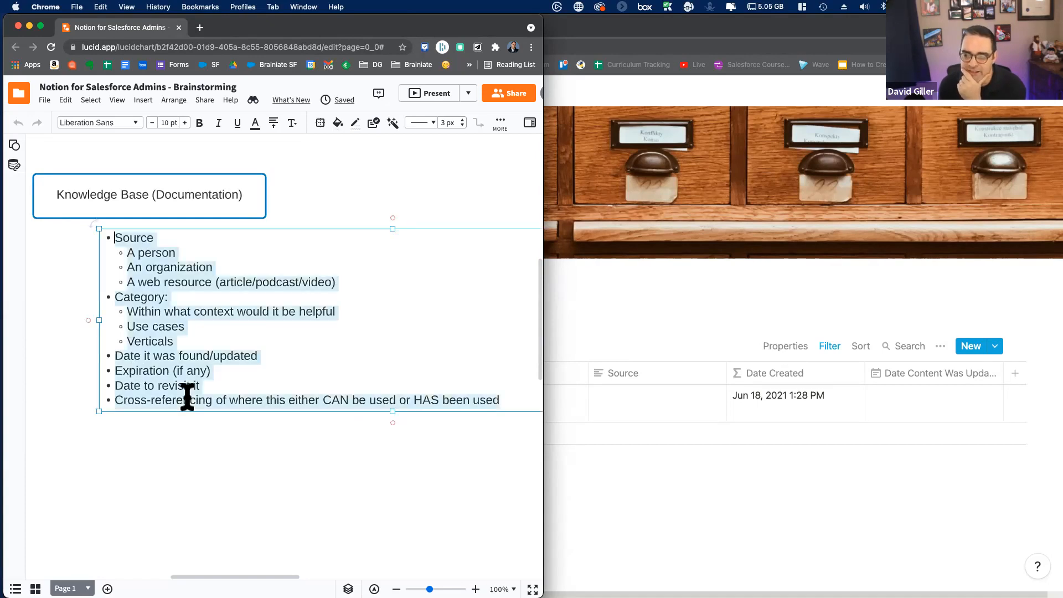
{"action": "left_click", "coordinate": [498, 401]}
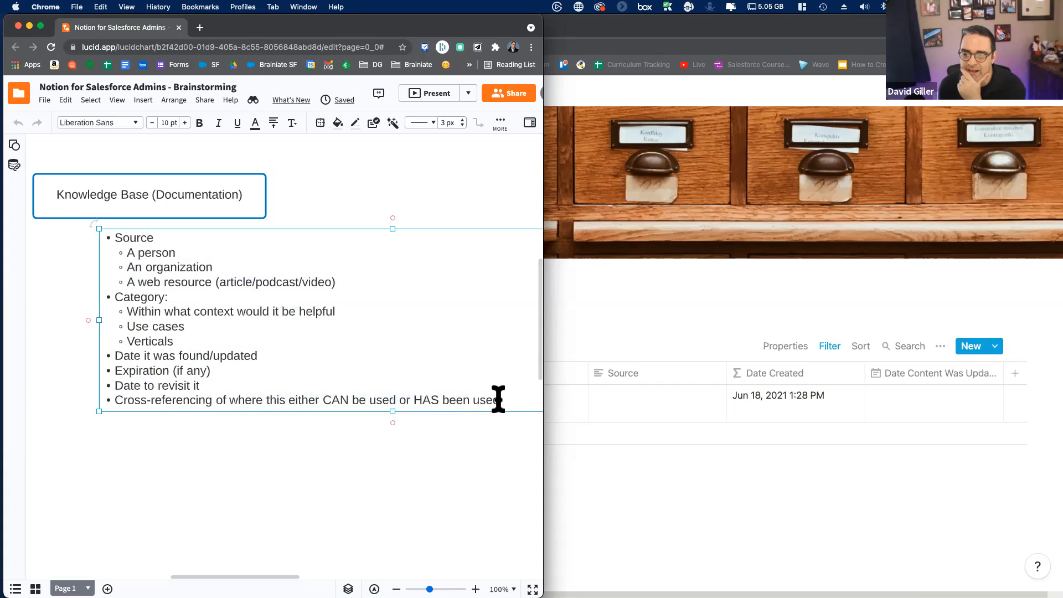
{"action": "left_click_drag", "start_coordinate": [498, 400], "coordinate": [82, 409]}
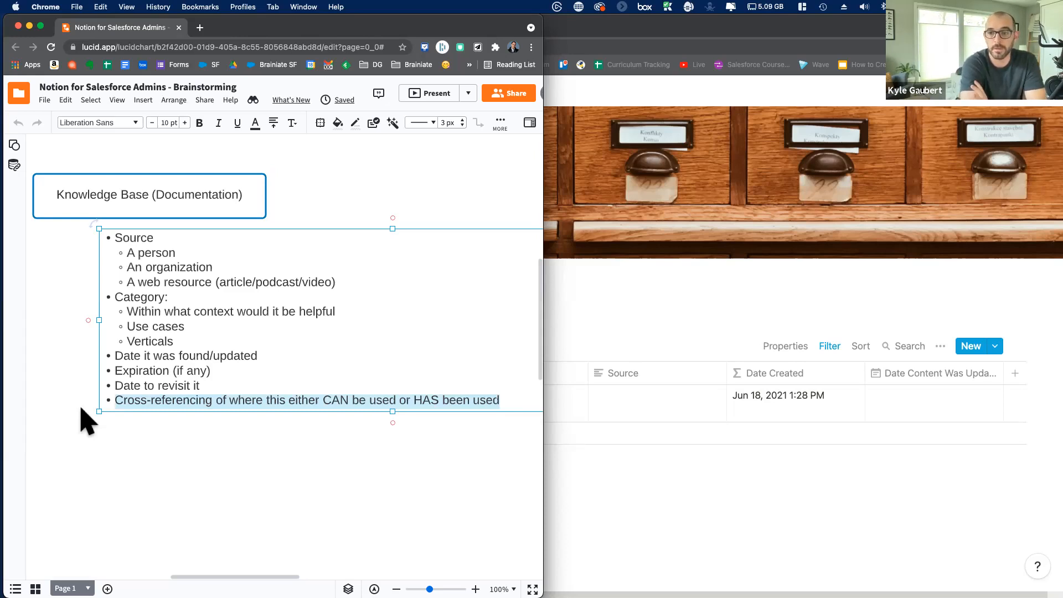
Return to the Knowledge Base table and add a Formula column named "Last Updated" after Date Content Was Updated.
{"action": "left_click", "coordinate": [1012, 375]}
{"action": "left_click", "coordinate": [1012, 375]}
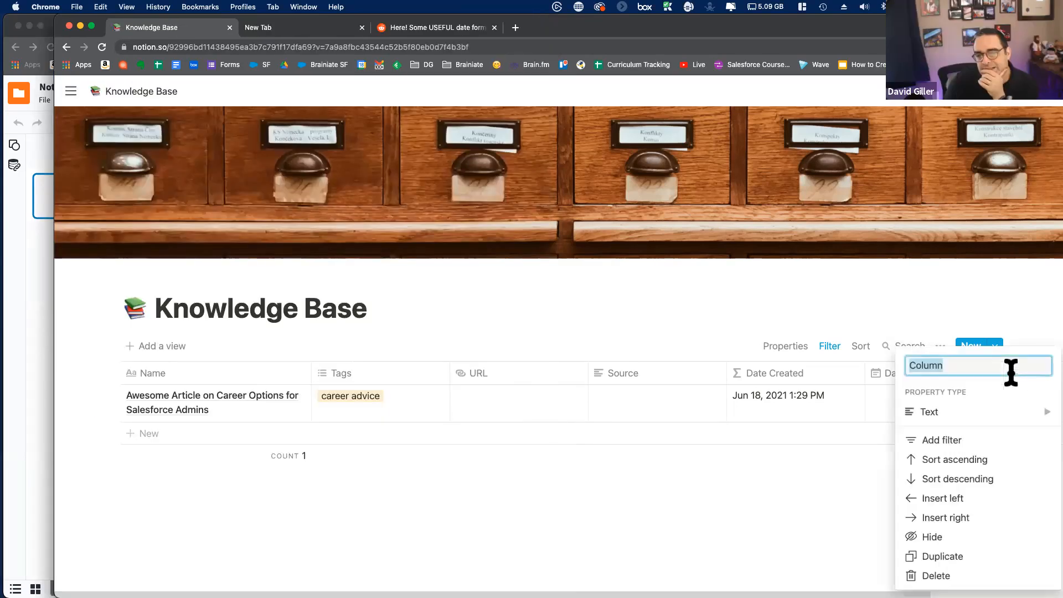
{"action": "mouse_move", "coordinate": [951, 418]}
{"action": "scroll", "coordinate": [807, 487], "scroll_direction": "down", "scroll_amount": 2}
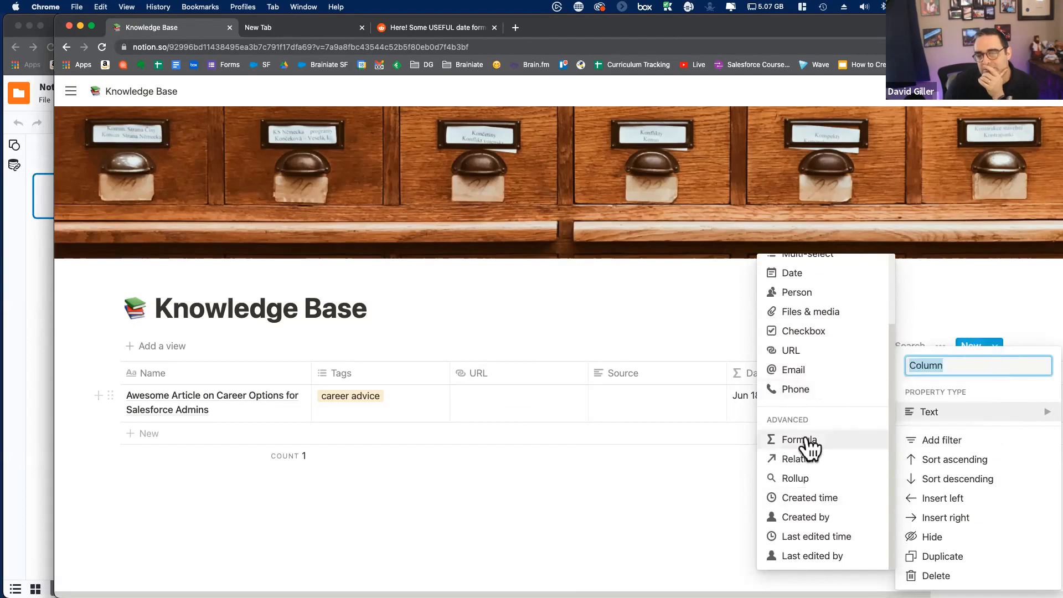
{"action": "scroll", "coordinate": [805, 441], "scroll_direction": "up", "scroll_amount": 1}
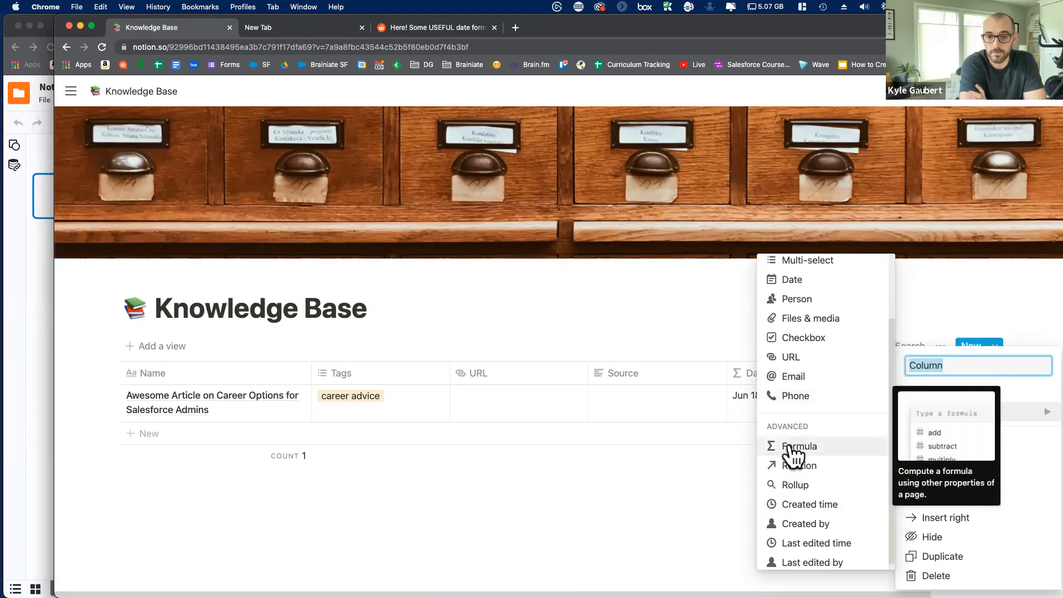
{"action": "left_click", "coordinate": [796, 449]}
{"action": "left_click", "coordinate": [1033, 382]}
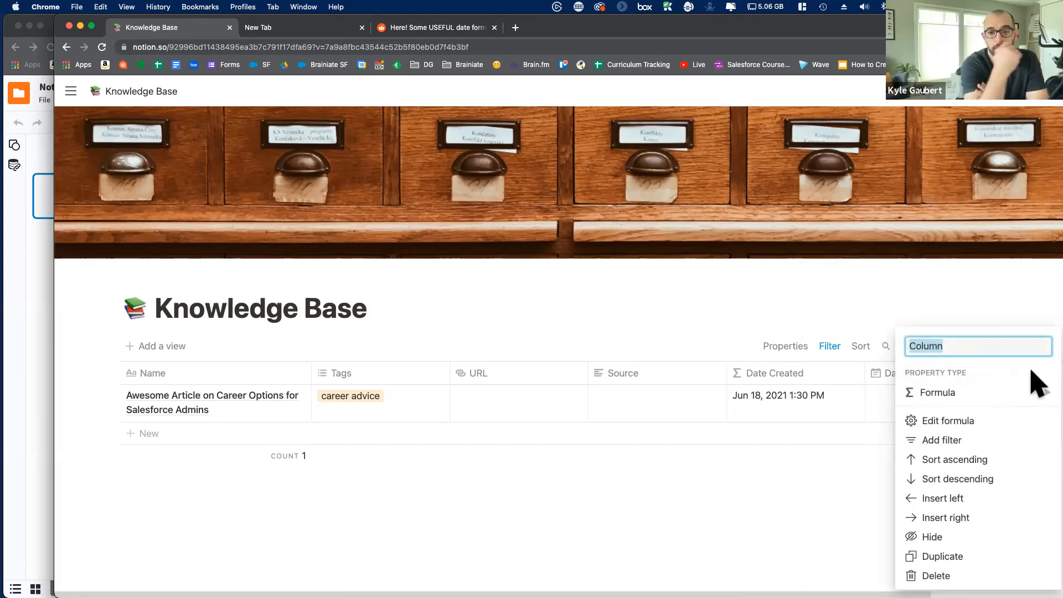
{"action": "type", "text": "Last Updated"}
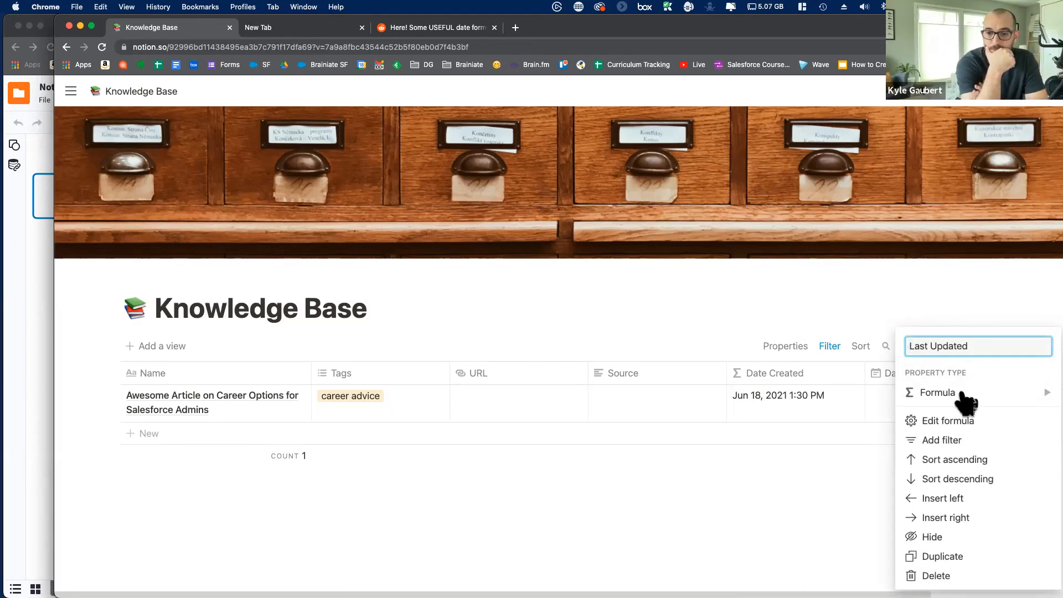
{"action": "left_click", "coordinate": [942, 421]}
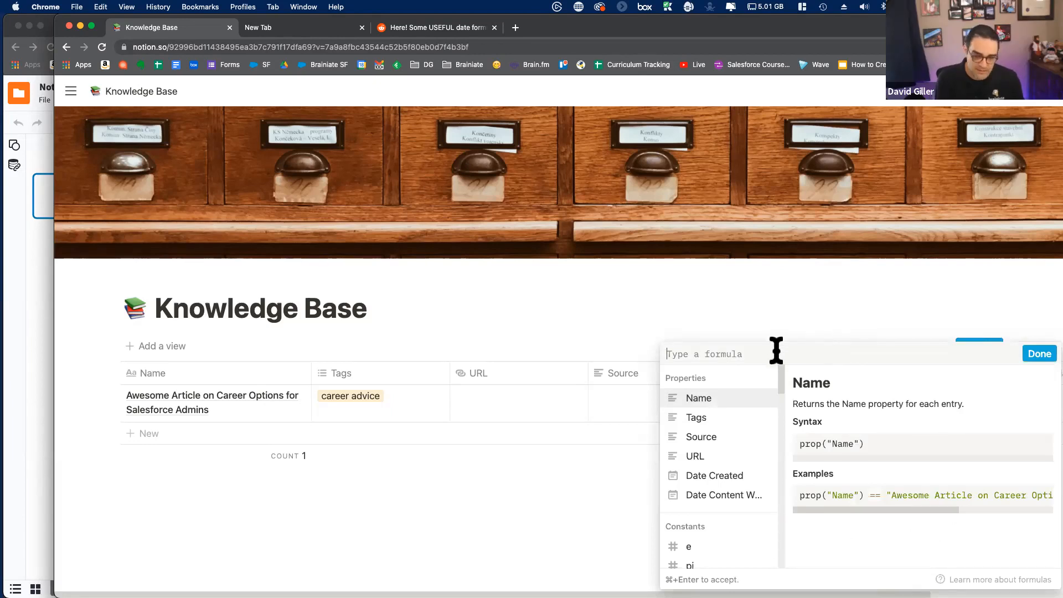
{"action": "type", "text": "upd"}
{"action": "left_click", "coordinate": [708, 401]}
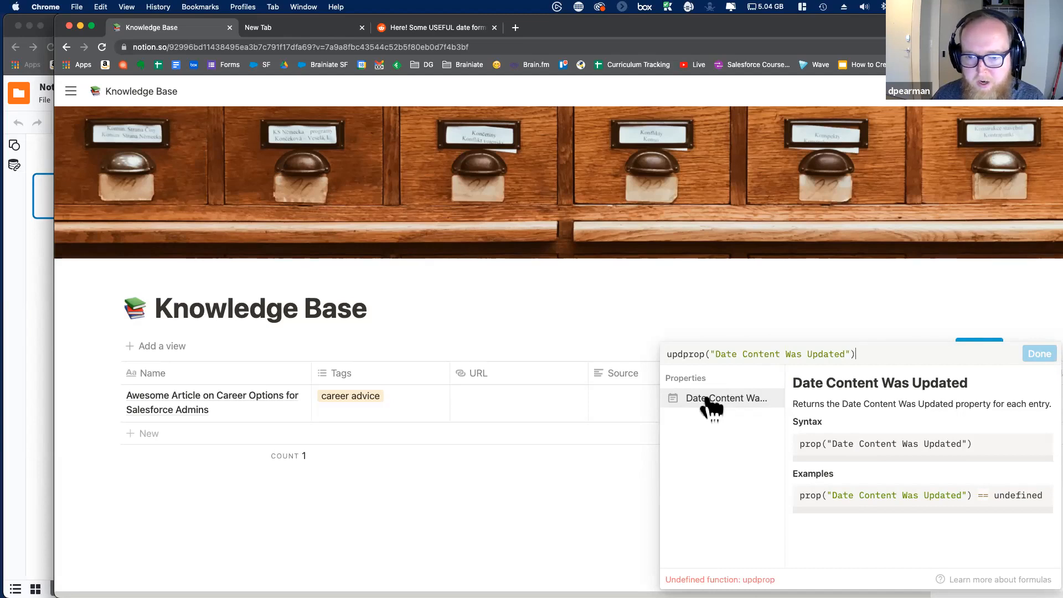
{"action": "left_click", "coordinate": [897, 299]}
Change the Last Updated column's property type to Last edited time and place it directly before Date Content Was Updated.
{"action": "left_click_drag", "start_coordinate": [824, 27], "coordinate": [764, 26]}
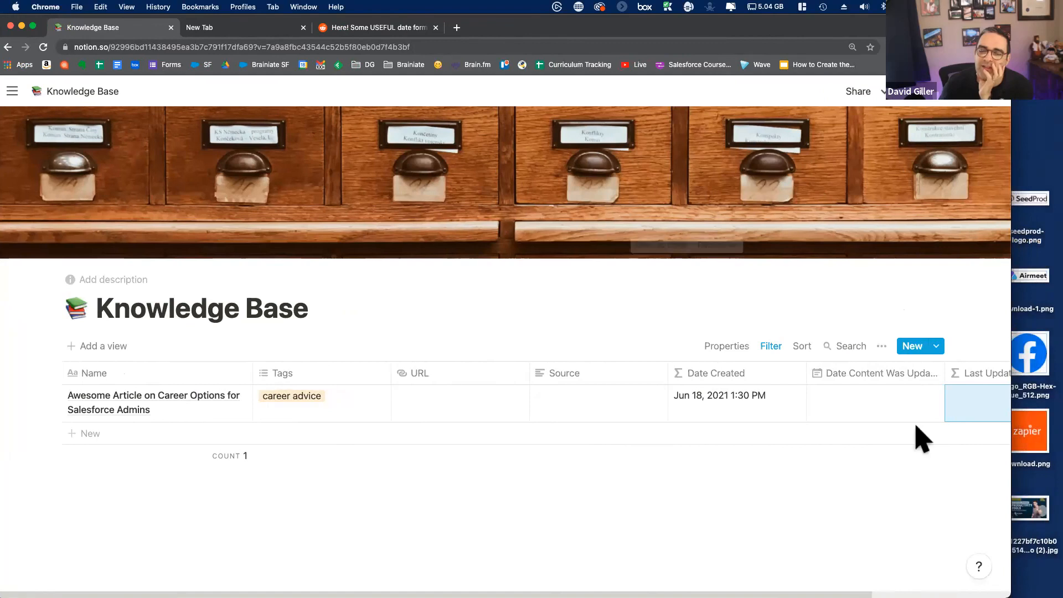
{"action": "left_click", "coordinate": [973, 375]}
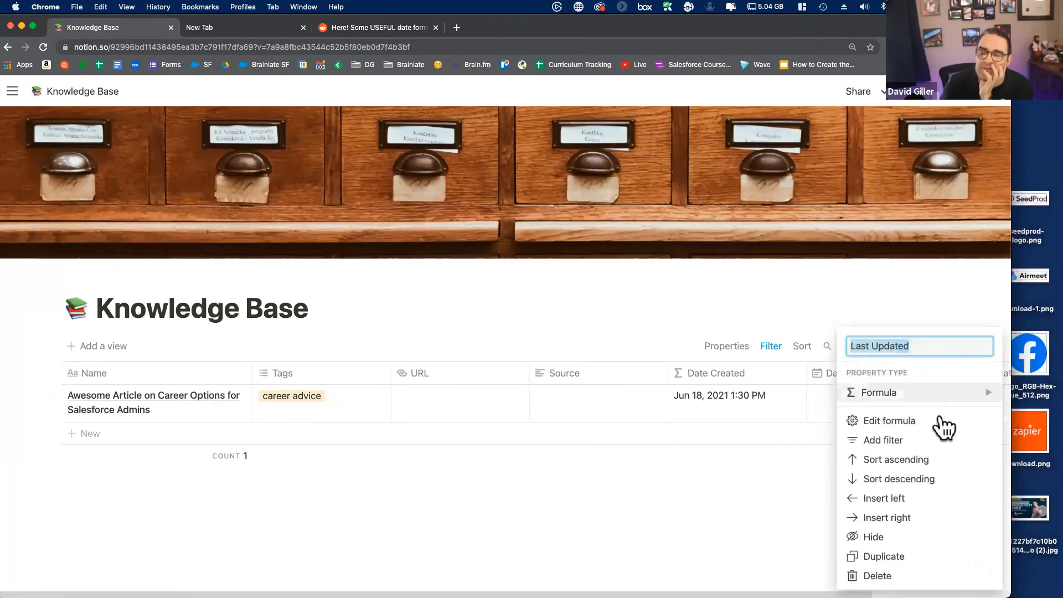
{"action": "mouse_move", "coordinate": [947, 398]}
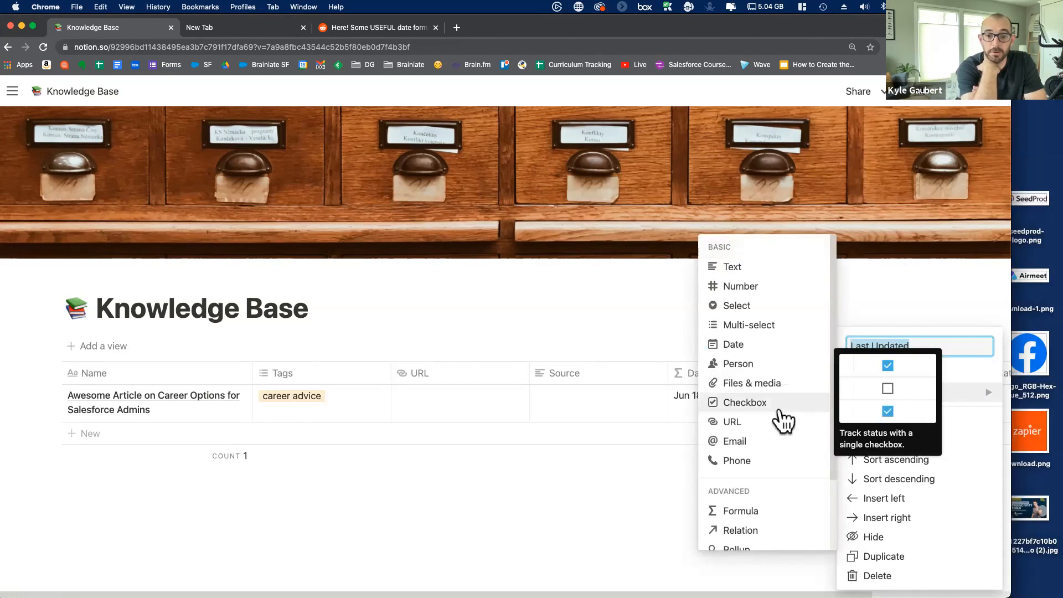
{"action": "scroll", "coordinate": [784, 422], "scroll_direction": "down", "scroll_amount": 3}
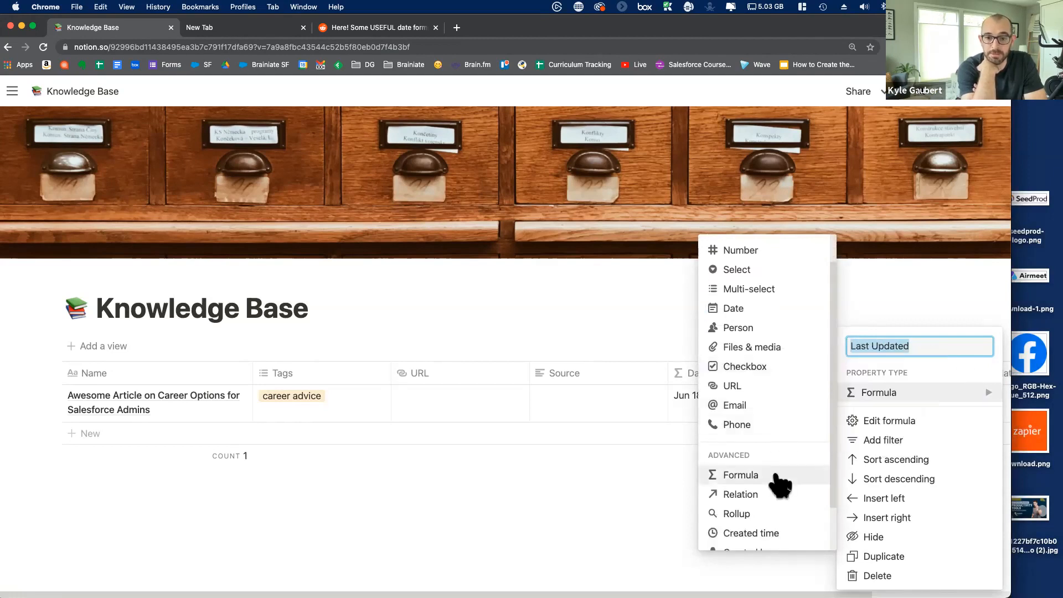
{"action": "scroll", "coordinate": [776, 501], "scroll_direction": "down", "scroll_amount": 1}
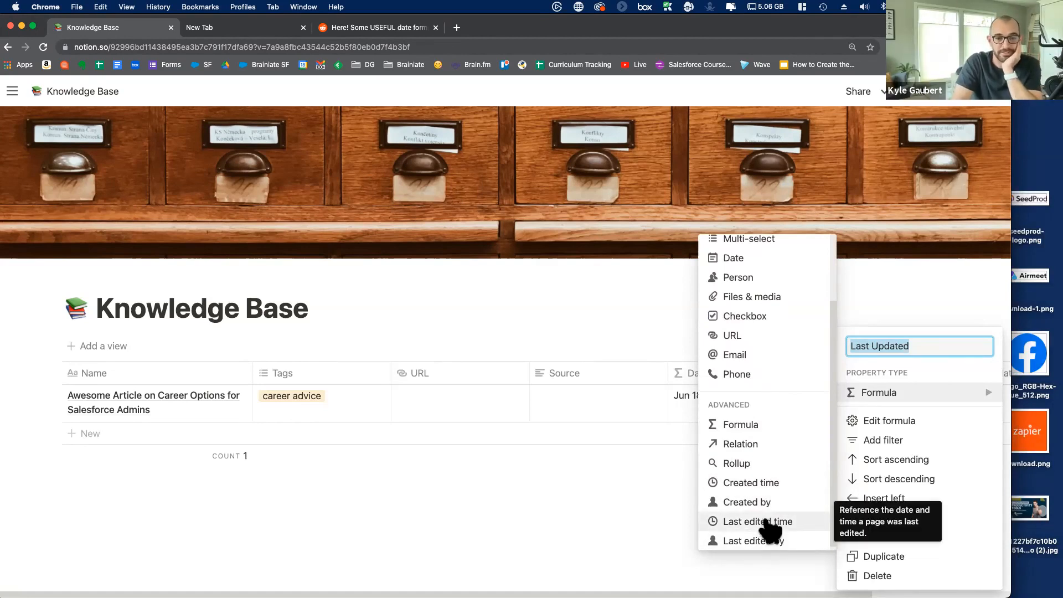
{"action": "left_click", "coordinate": [767, 522]}
{"action": "left_click_drag", "start_coordinate": [912, 377], "coordinate": [976, 382]}
Change the Date Created column's property type to Created time and rename it "Created".
{"action": "left_click", "coordinate": [703, 374]}
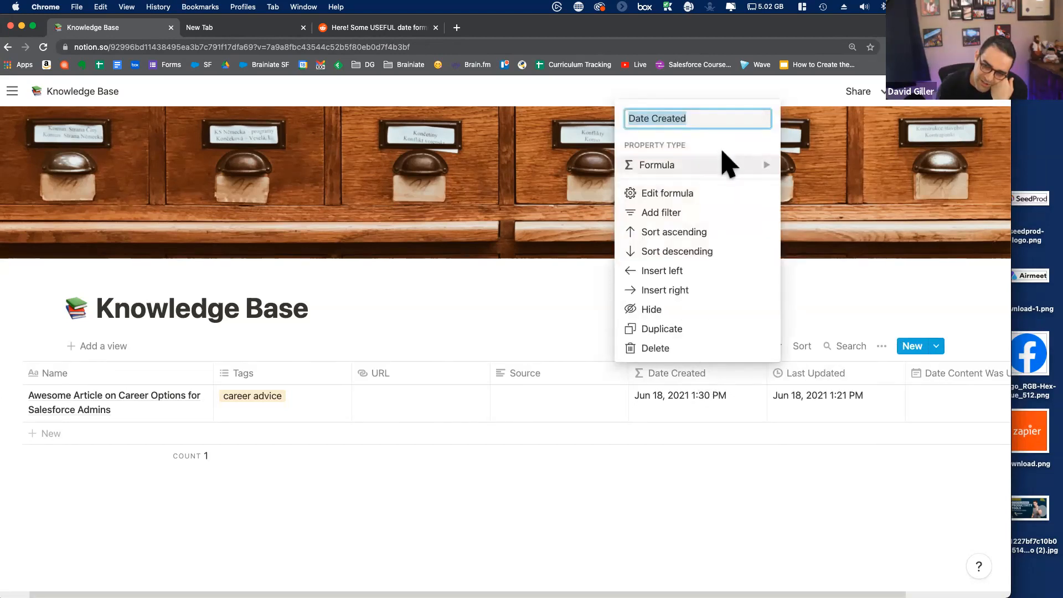
{"action": "mouse_move", "coordinate": [710, 169]}
{"action": "scroll", "coordinate": [848, 323], "scroll_direction": "down", "scroll_amount": 2}
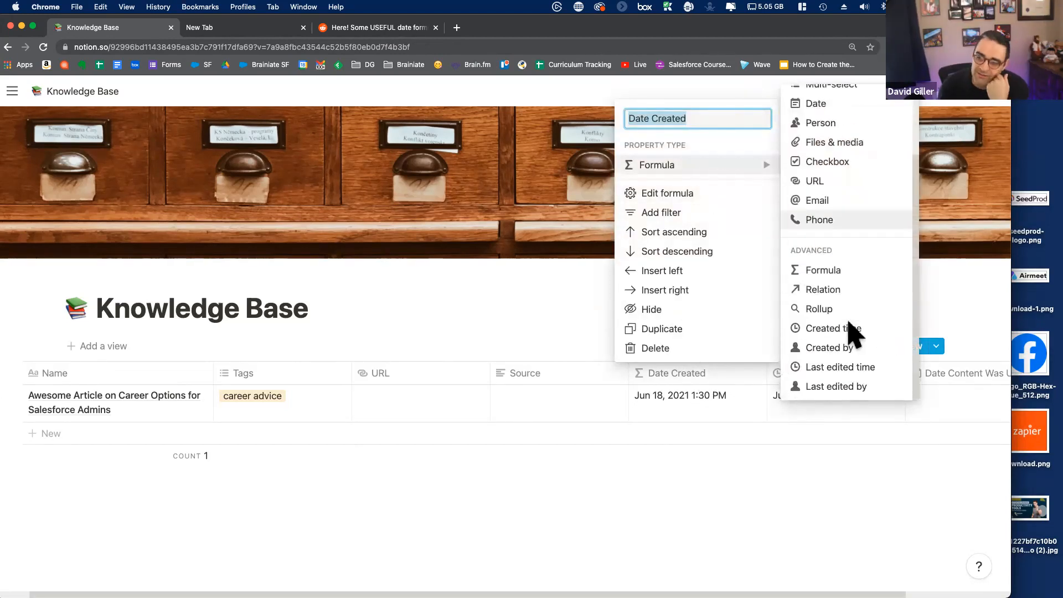
{"action": "left_click", "coordinate": [853, 330]}
{"action": "left_click", "coordinate": [712, 376]}
{"action": "type", "text": "Created"}
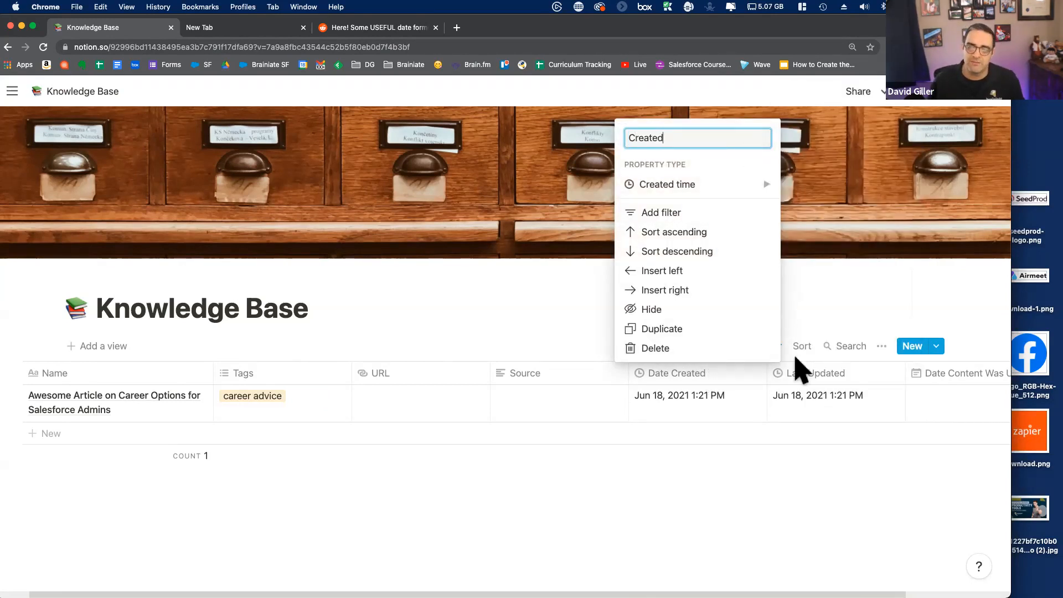
{"action": "left_click", "coordinate": [785, 496]}
Rename the Last Updated column to "Updated" and widen the browser window to show more of the table.
{"action": "left_click", "coordinate": [848, 374]}
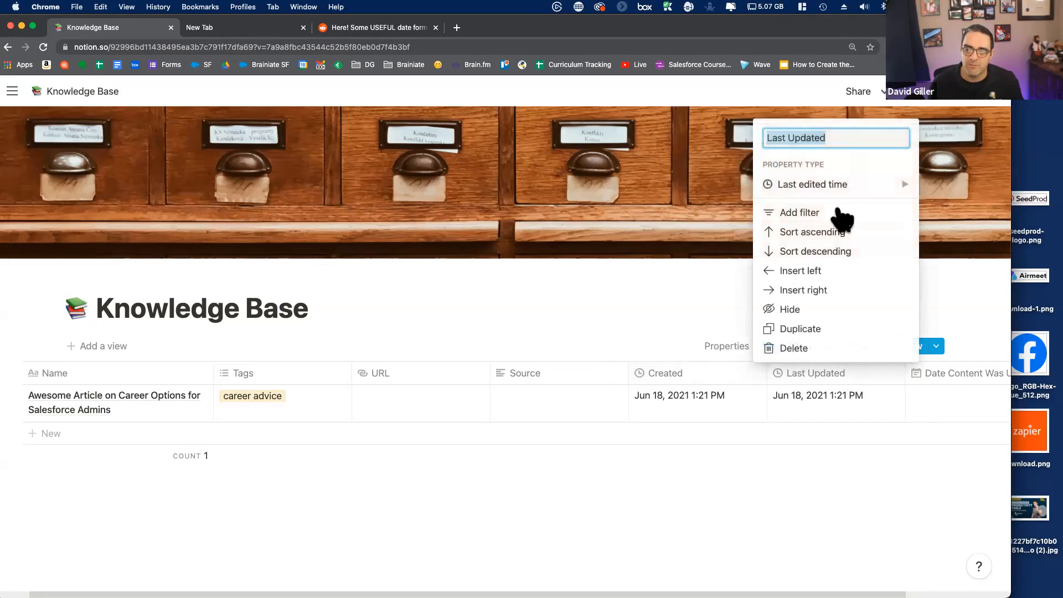
{"action": "type", "text": "Updated"}
{"action": "key", "text": "Return"}
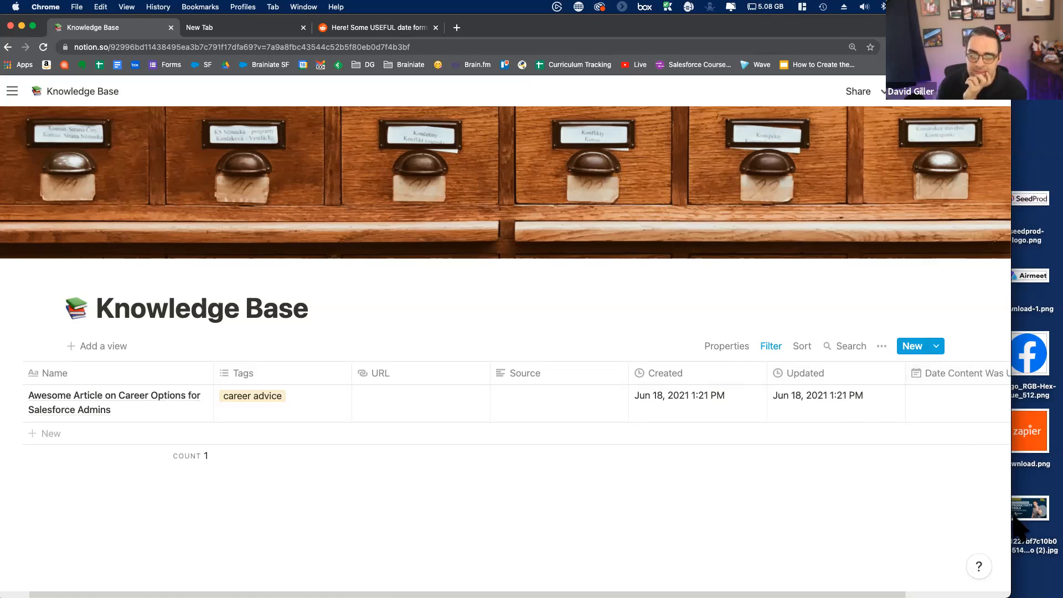
{"action": "left_click_drag", "start_coordinate": [1011, 517], "coordinate": [1045, 513]}
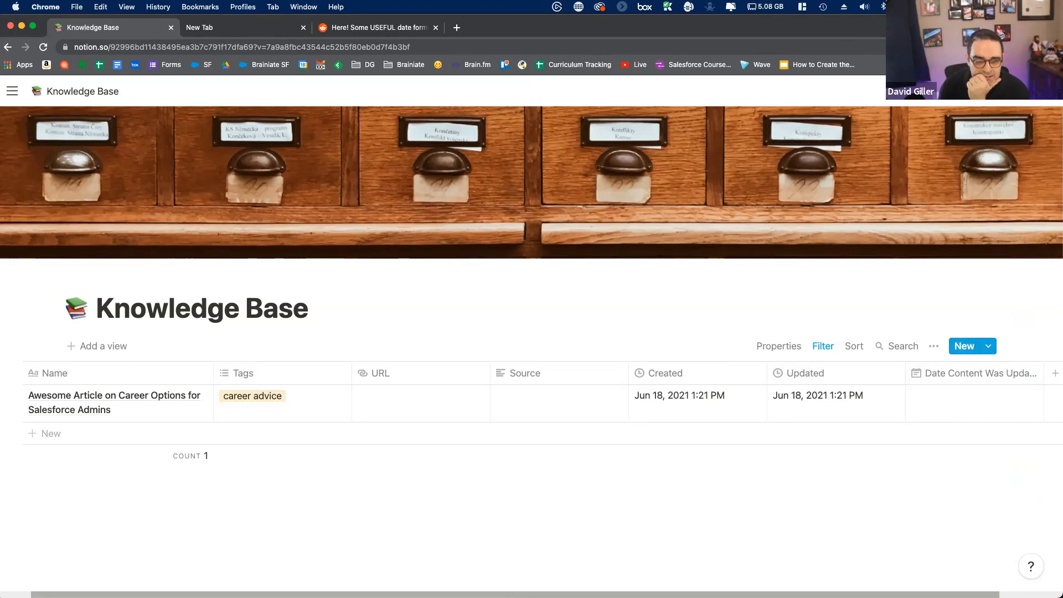
{"action": "scroll", "coordinate": [531, 404], "scroll_direction": "left", "scroll_amount": 2}
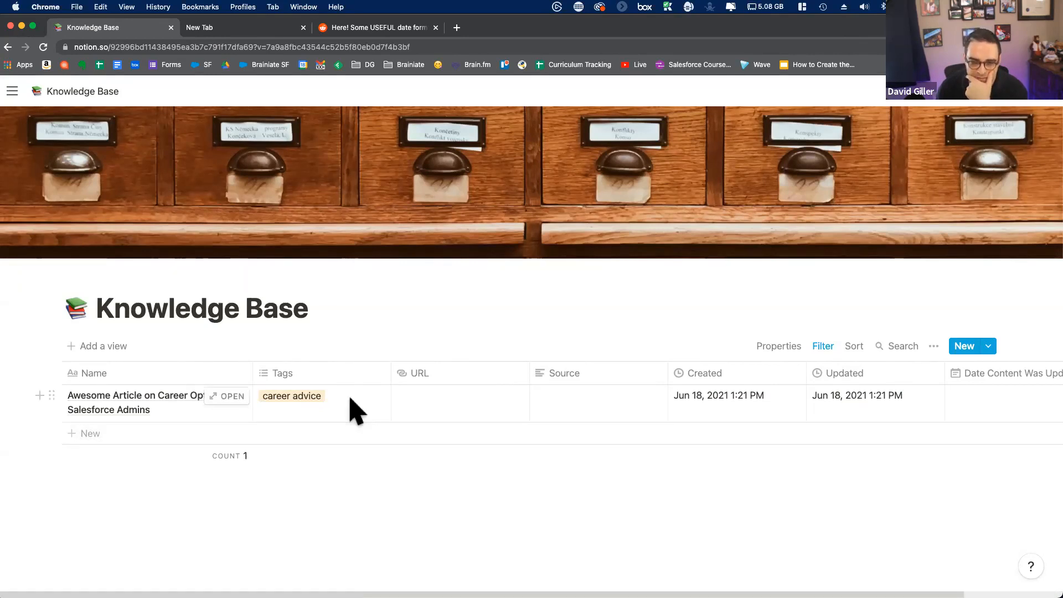
Open the career options article entry and replace the word "Article" in its title with "Advice".
{"action": "left_click", "coordinate": [230, 400]}
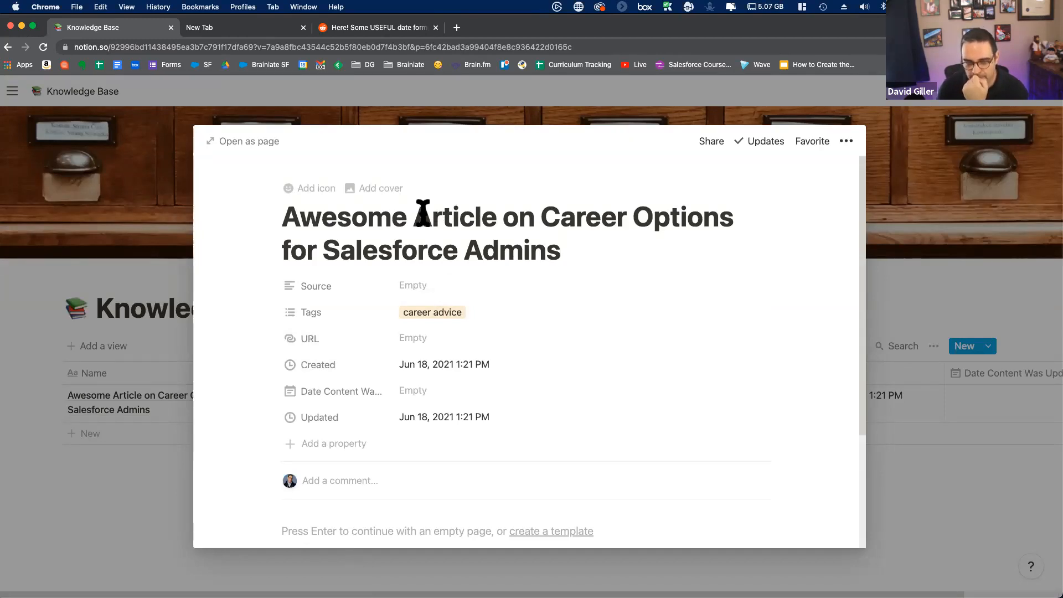
{"action": "left_click_drag", "start_coordinate": [415, 215], "coordinate": [533, 206]}
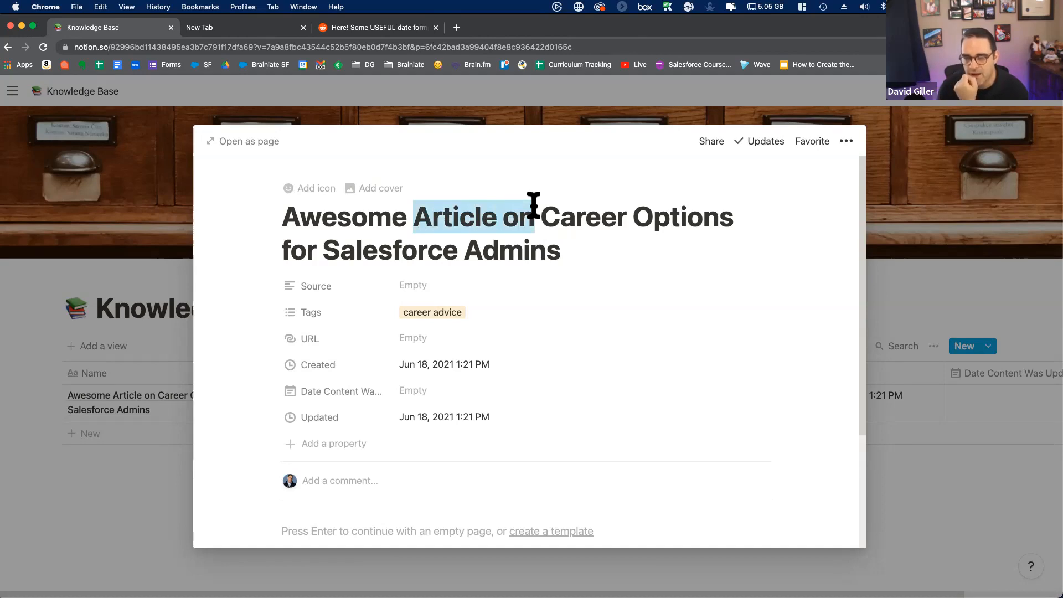
{"action": "key", "text": "Left"}
{"action": "key", "text": "Right"}
{"action": "type", "text": "dvice"}
{"action": "key", "text": "Delete"}
{"action": "key", "text": "Delete"}
{"action": "key", "text": "Delete"}
{"action": "key", "text": "Delete"}
{"action": "key", "text": "Delete"}
{"action": "key", "text": "Delete"}
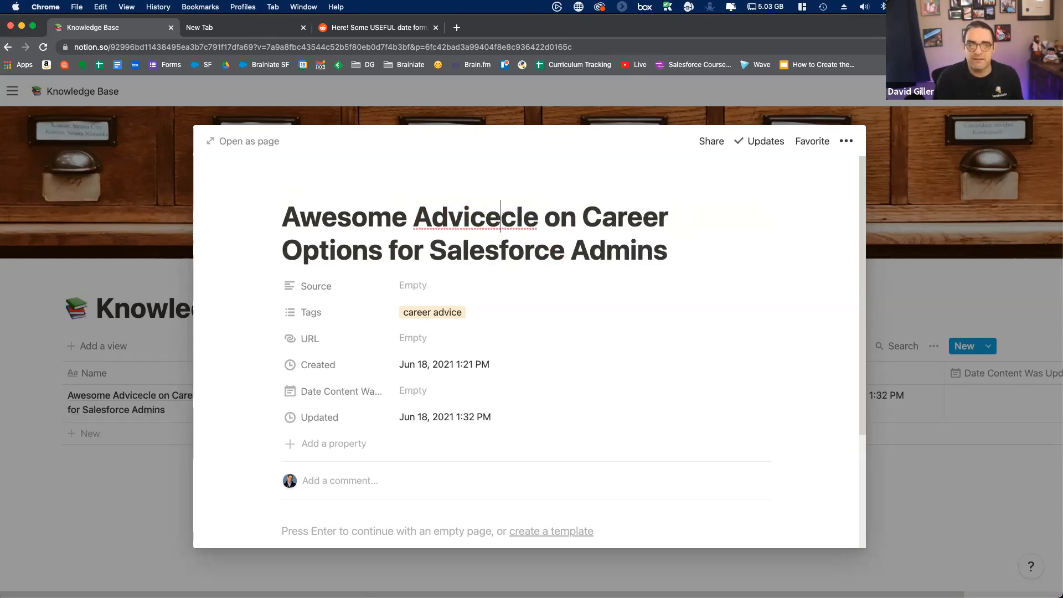
Correct the page title to read "Awesome Advice on Career Options from" followed by the adviser's full name.
{"action": "key", "text": "Right"}
{"action": "key", "text": "Right"}
{"action": "key", "text": "BackSpace"}
{"action": "key", "text": "BackSpace"}
{"action": "key", "text": "BackSpace"}
{"action": "key", "text": "BackSpace"}
{"action": "key", "text": "BackSpace"}
{"action": "key", "text": "BackSpace"}
{"action": "key", "text": "BackSpace"}
{"action": "key", "text": "BackSpace"}
{"action": "key", "text": "BackSpace"}
{"action": "key", "text": "BackSpace"}
{"action": "key", "text": "BackSpace"}
{"action": "key", "text": "BackSpace"}
{"action": "key", "text": "BackSpace"}
{"action": "key", "text": "BackSpace"}
{"action": "key", "text": "BackSpace"}
{"action": "key", "text": "BackSpace"}
{"action": "key", "text": "BackSpace"}
{"action": "key", "text": "BackSpace"}
{"action": "key", "text": "BackSpace"}
{"action": "key", "text": "BackSpace"}
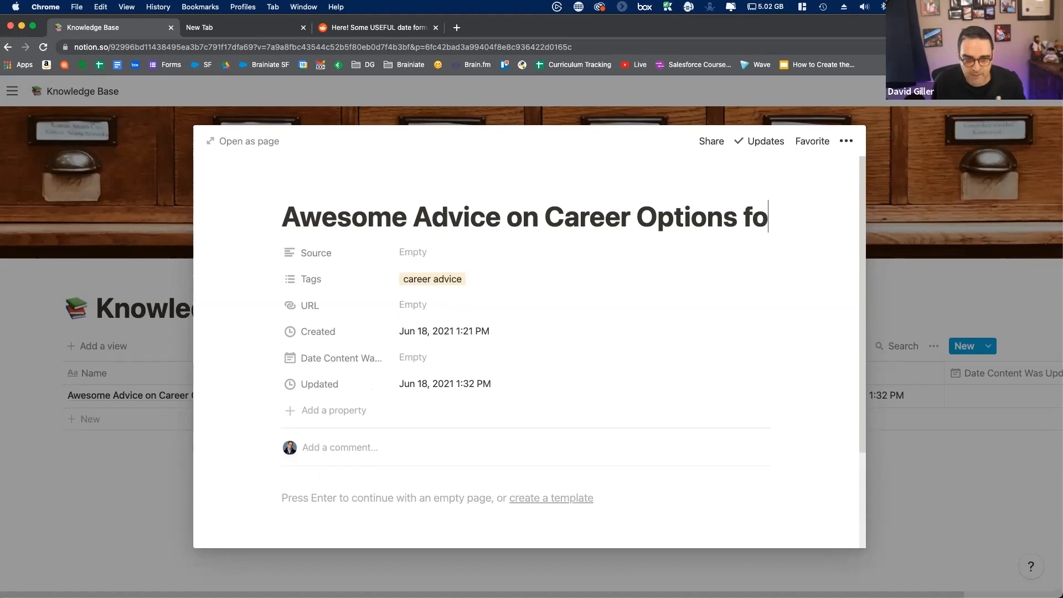
{"action": "type", "text": "rom Bruce Wayne"}
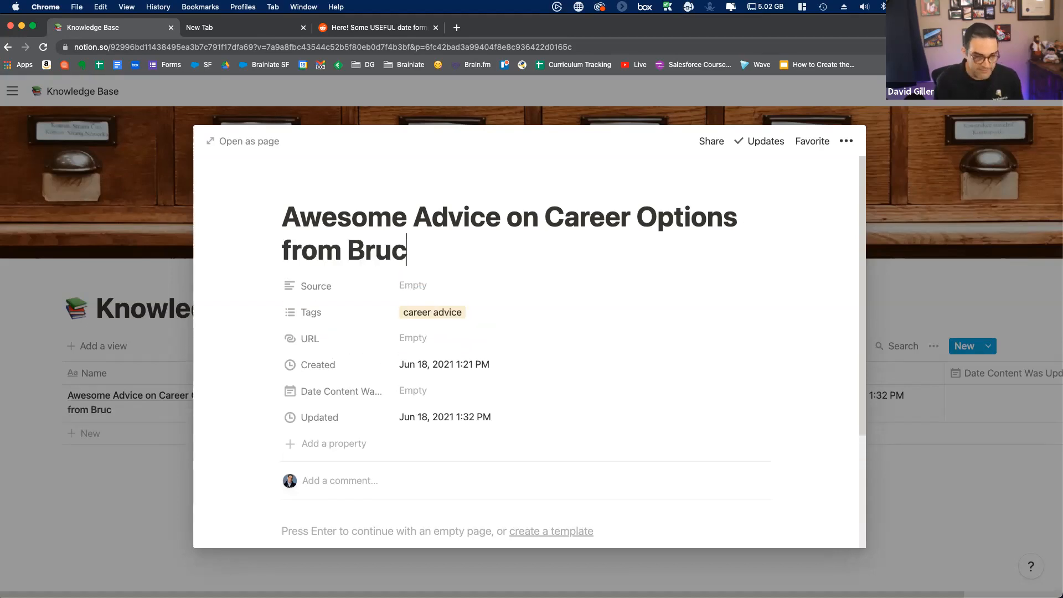
Fill in the page's Source property with the adviser's full name.
{"action": "left_click", "coordinate": [429, 292]}
{"action": "type", "text": "Bruce "}
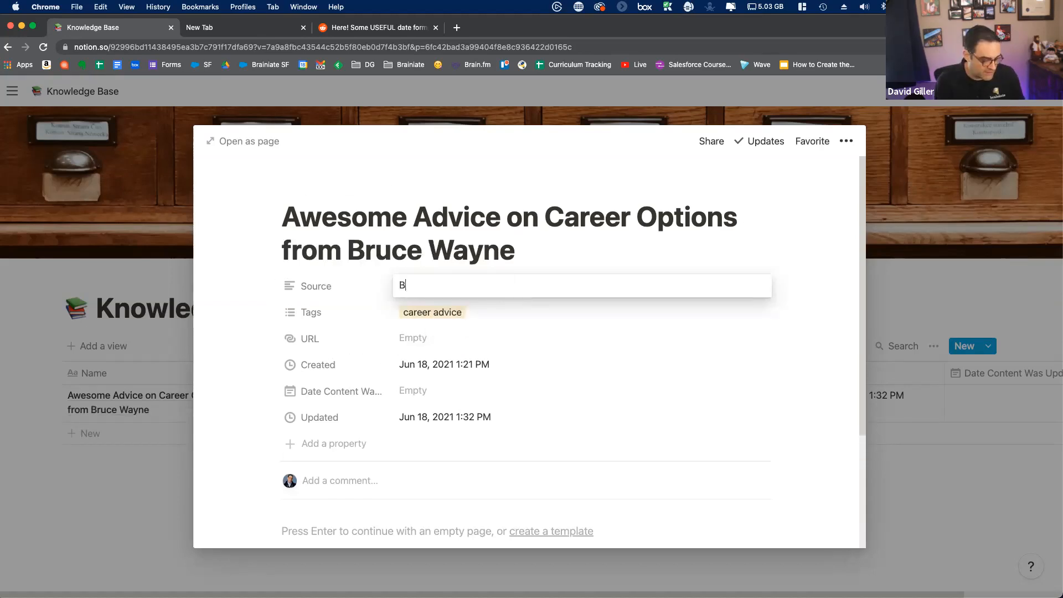
{"action": "type", "text": "Way"}
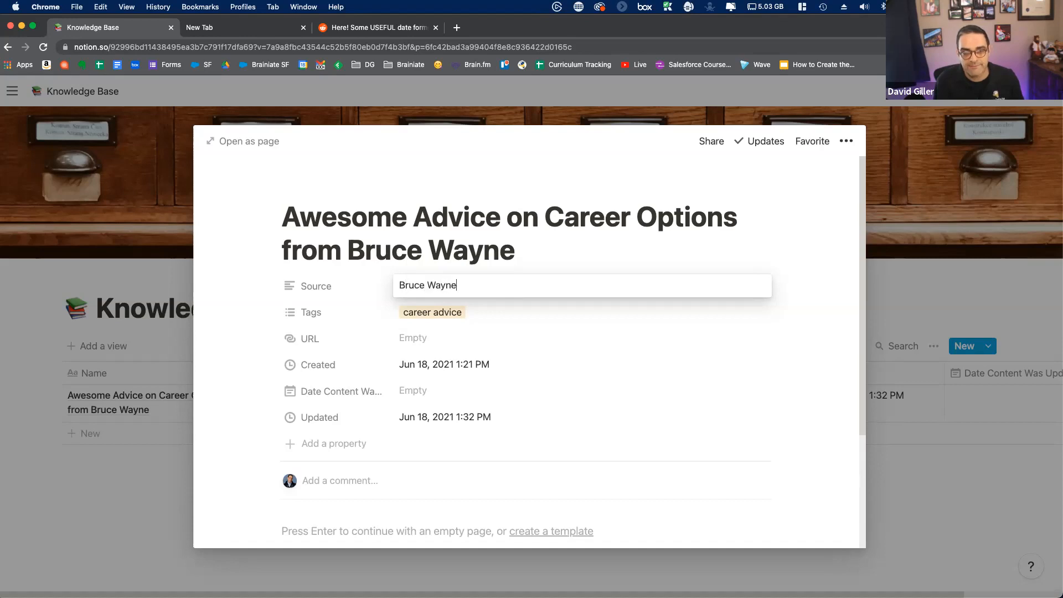
{"action": "type", "text": "ne"}
{"action": "key", "text": "Return"}
Start the page body with the adviser's first name and "suggests that after working for 2-3 years, I should really focus on the following:".
{"action": "scroll", "coordinate": [344, 205], "scroll_direction": "down", "scroll_amount": 3}
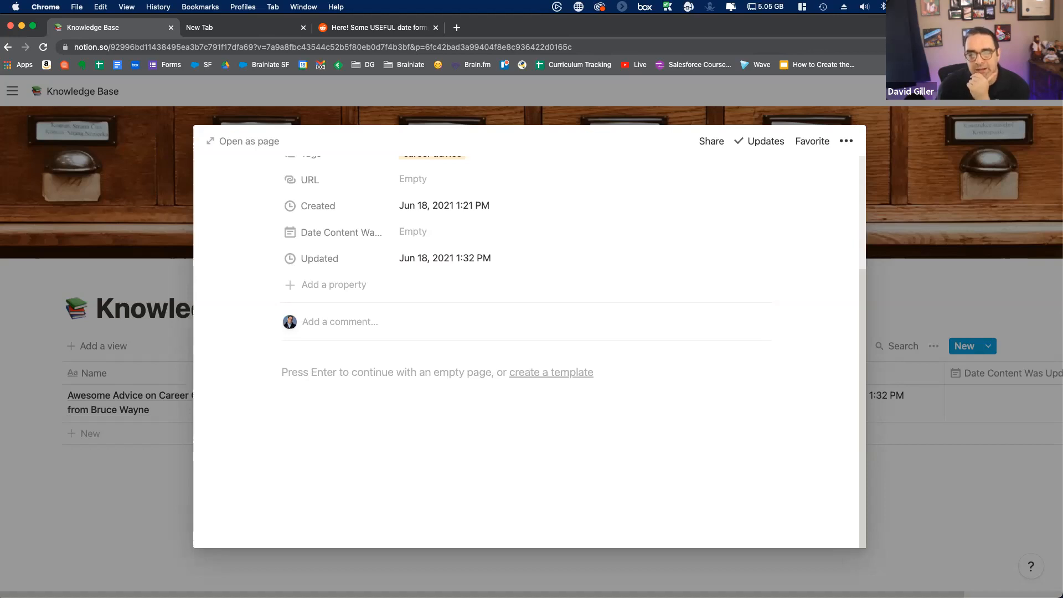
{"action": "key", "text": "Return"}
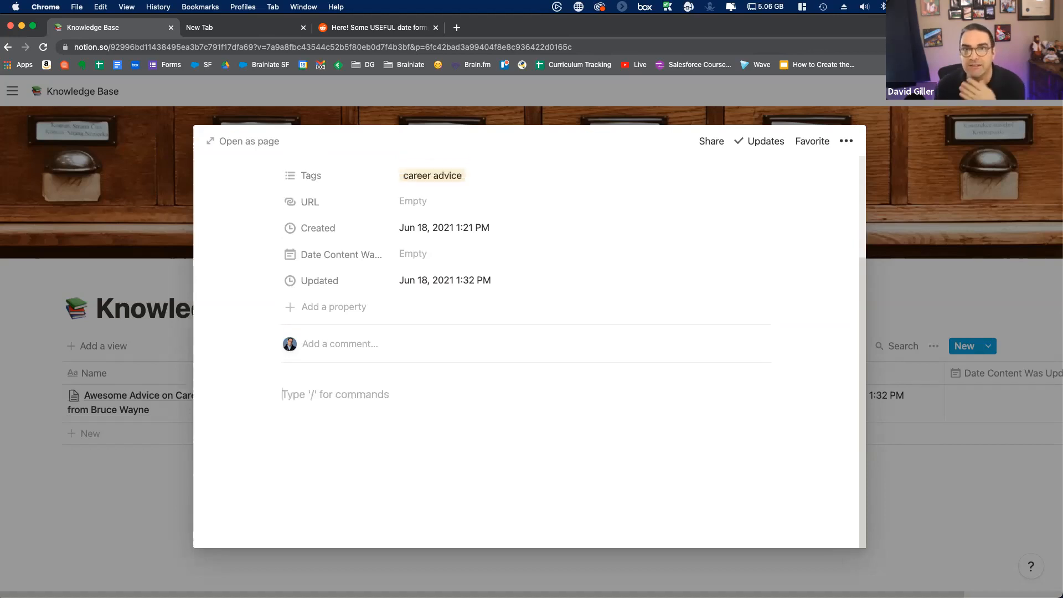
{"action": "type", "text": "Bruce"}
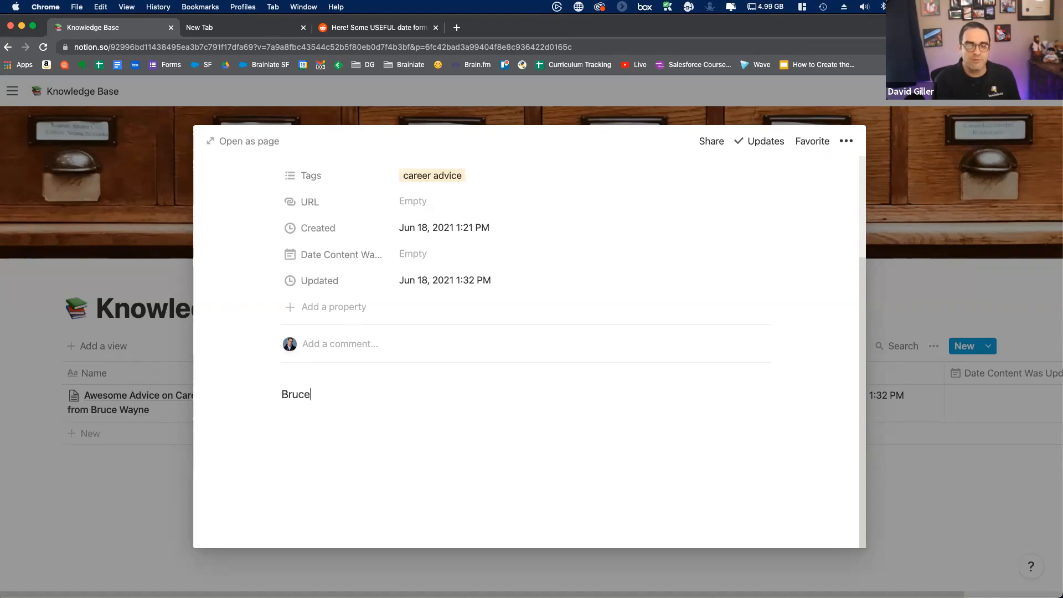
{"action": "type", "text": " suggests th"}
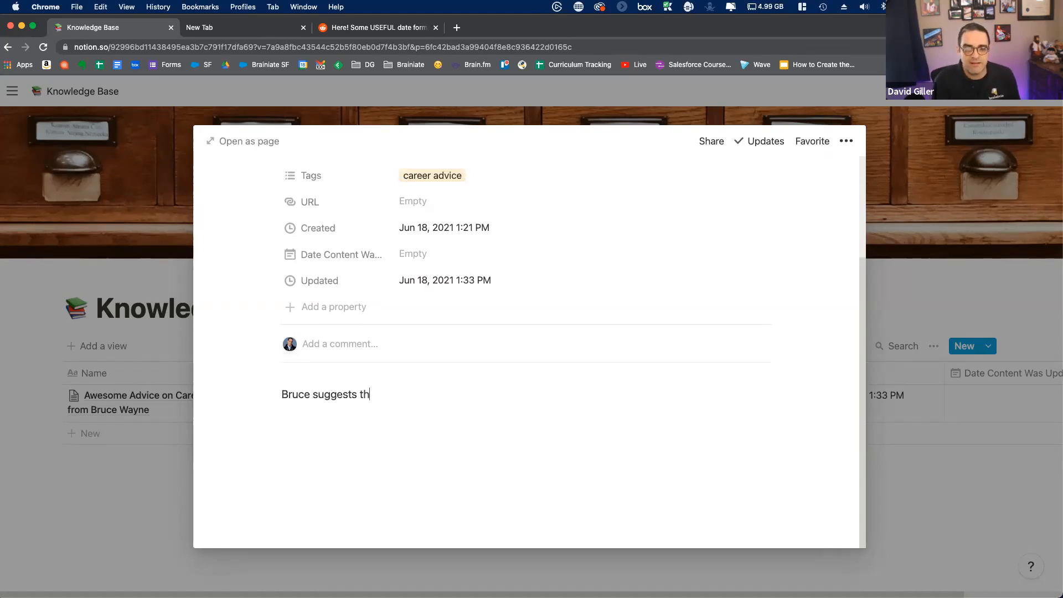
{"action": "type", "text": "at after working "}
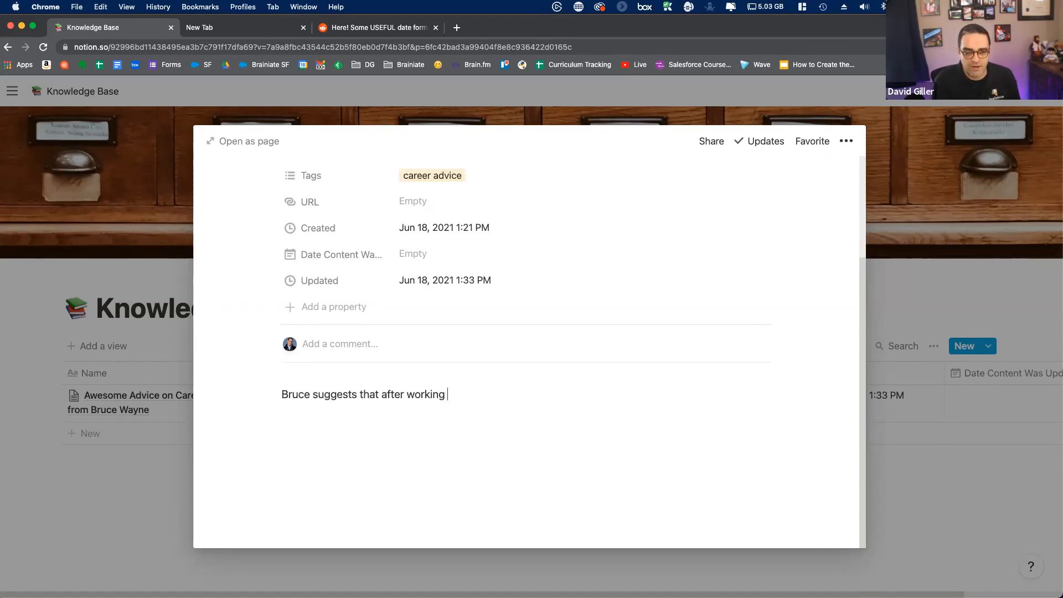
{"action": "type", "text": "for 2-3 years, I should really "}
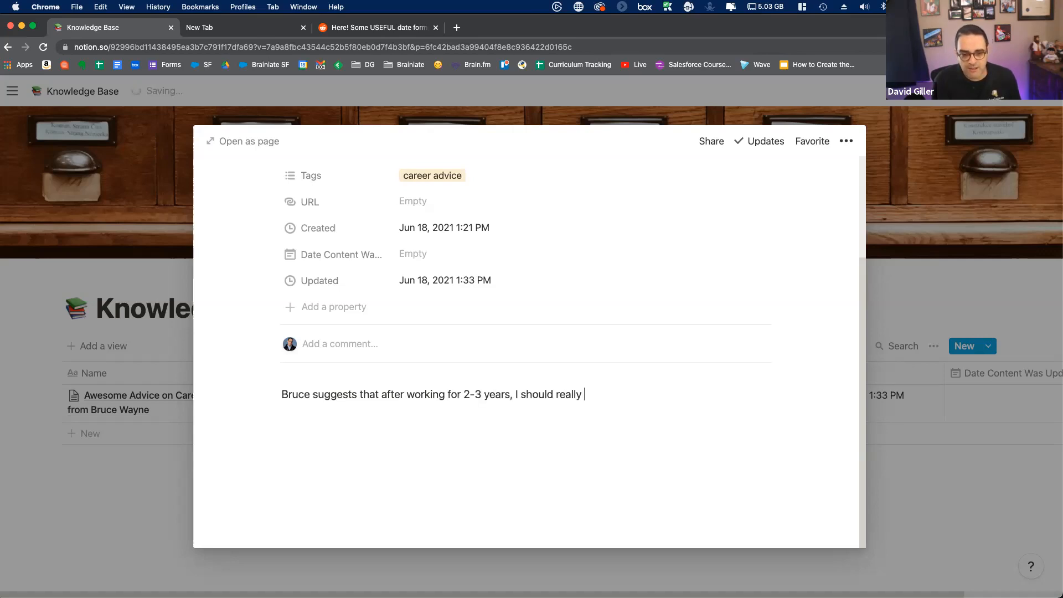
{"action": "type", "text": "focus on the foll"}
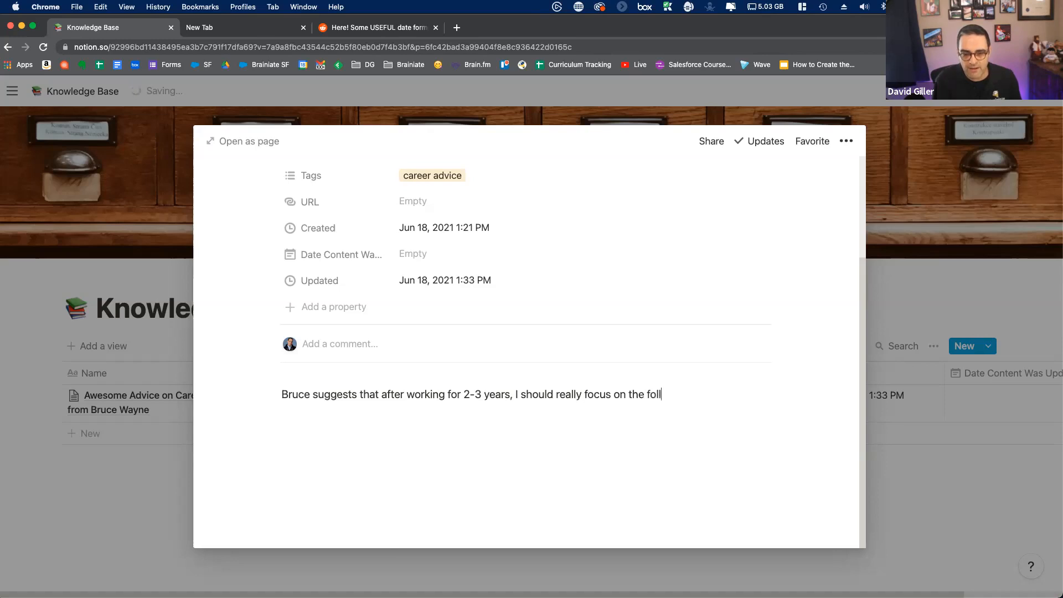
{"action": "type", "text": "owing:"}
{"action": "key", "text": "Return"}
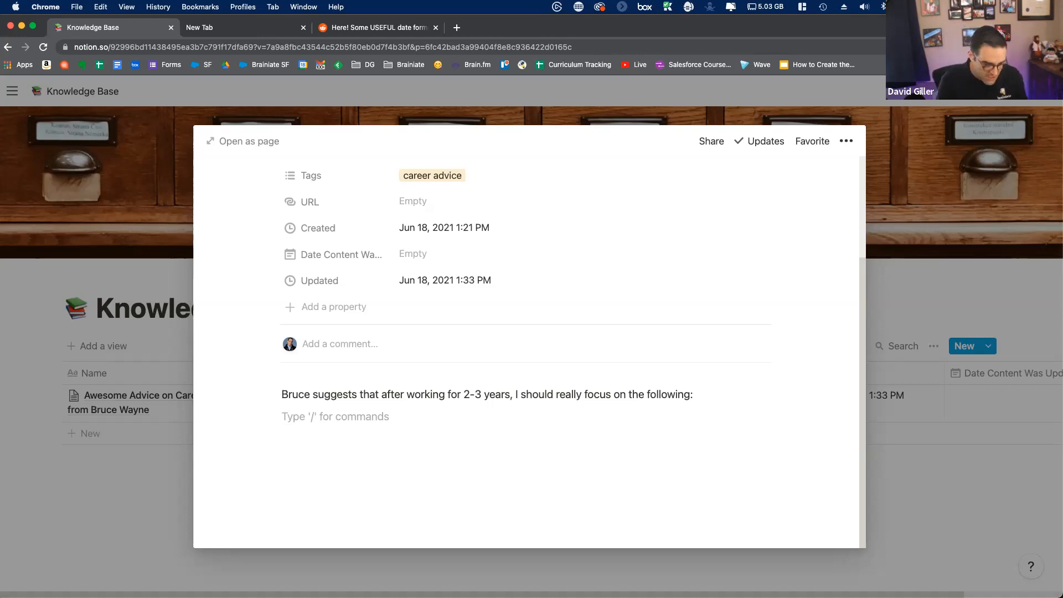
Start a bulleted list below the intro with "I should do this thing" and "...and then this other thing".
{"action": "type", "text": "-"}
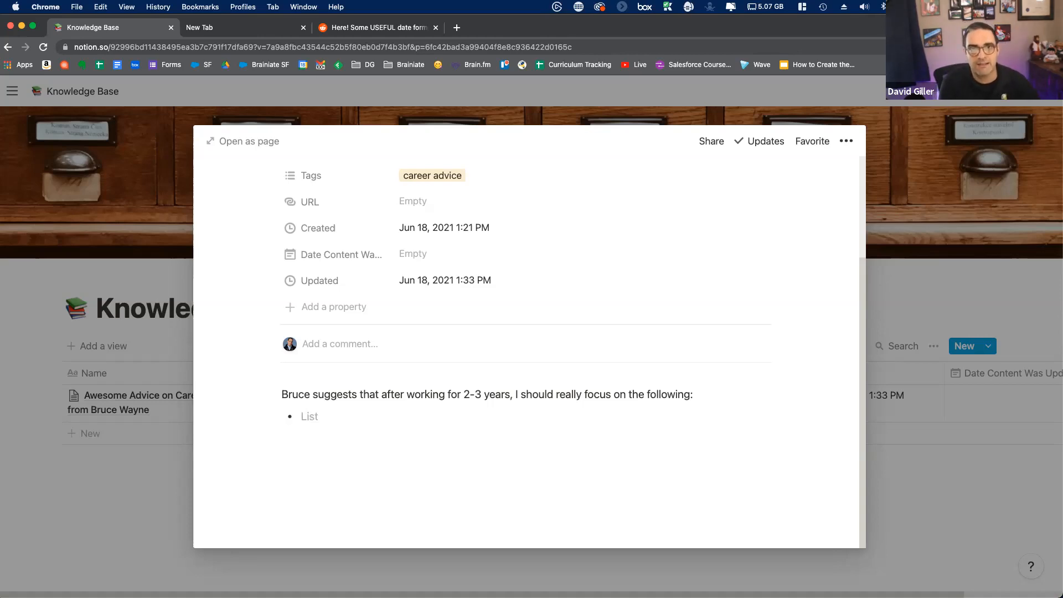
{"action": "type", "text": " I should do this thing"}
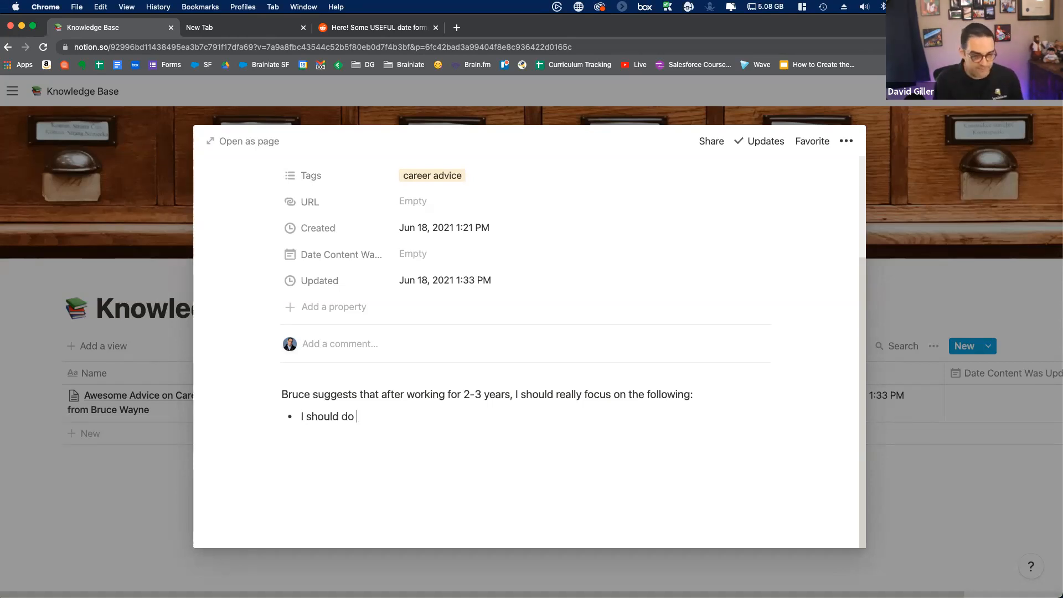
{"action": "key", "text": "Return"}
{"action": "type", "text": "...and then this other things"}
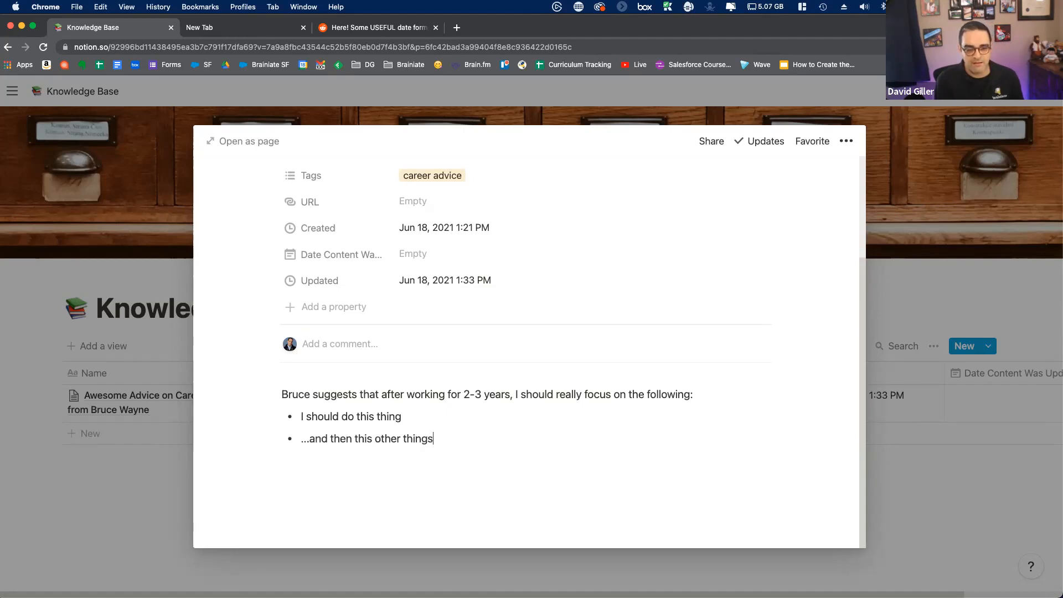
Add the bullets "and then I should talk to ...blah blah blah" and "...and I should explore...whatever.", and end the list.
{"action": "key", "text": "Return"}
{"action": "type", "text": "and the"}
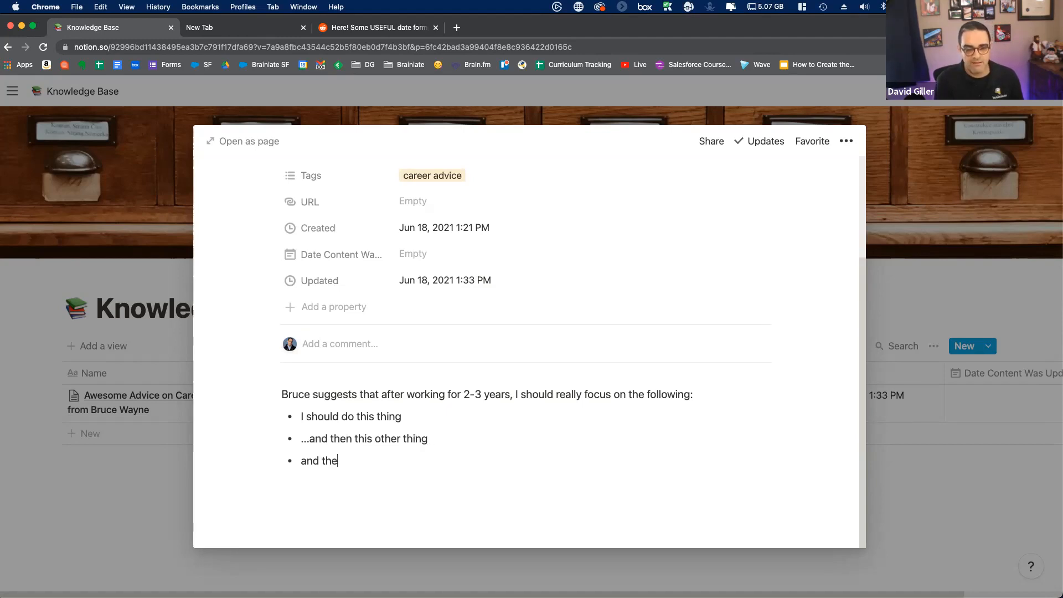
{"action": "type", "text": "n I should talk to ...bl"}
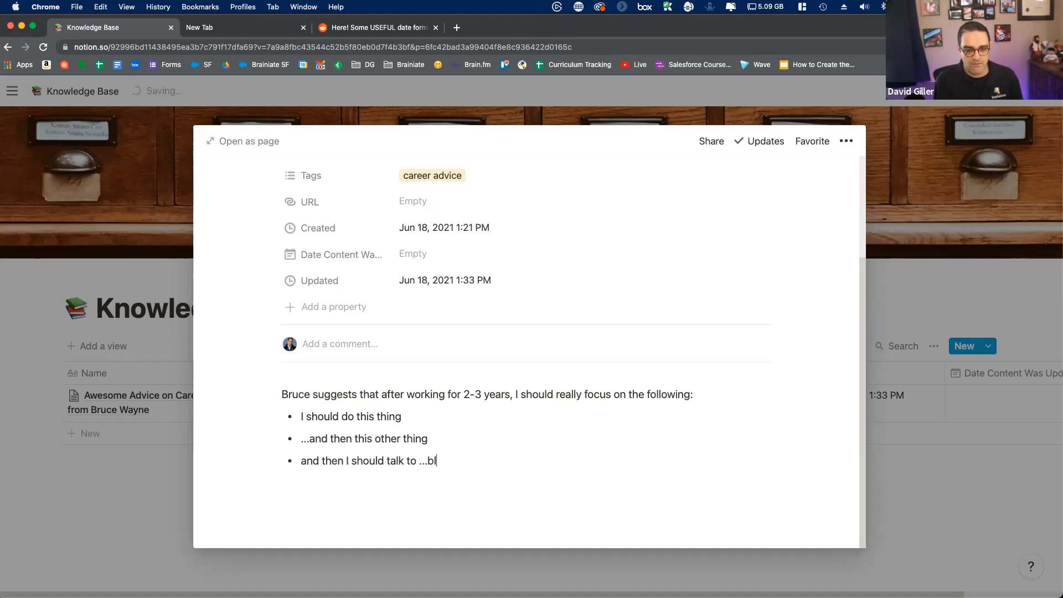
{"action": "type", "text": "ah blah blah"}
{"action": "key", "text": "Return"}
{"action": "type", "text": "...and I should s"}
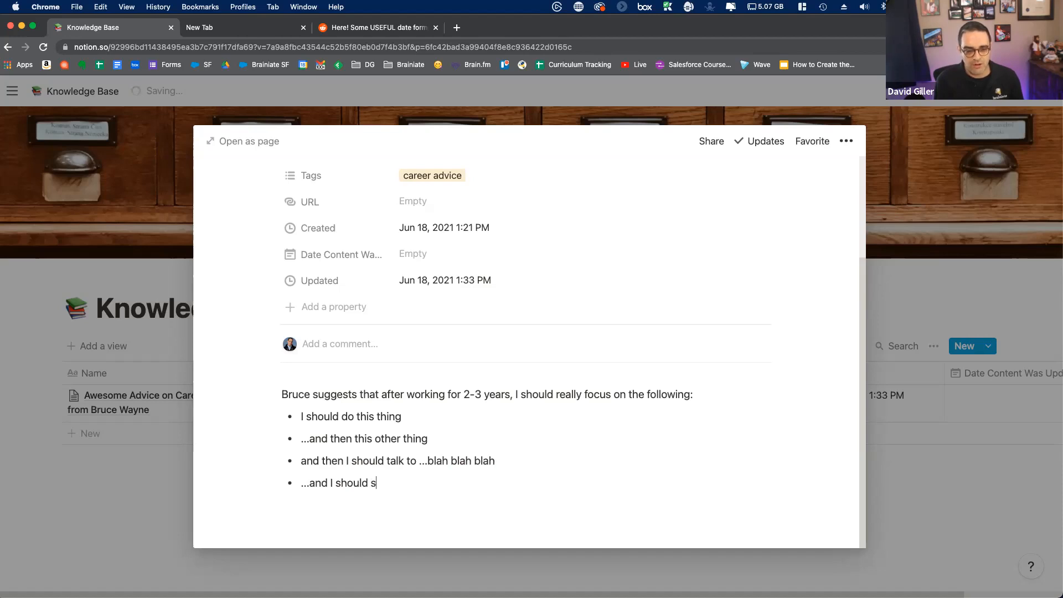
{"action": "key", "text": "BackSpace"}
{"action": "type", "text": "explore...whatever."}
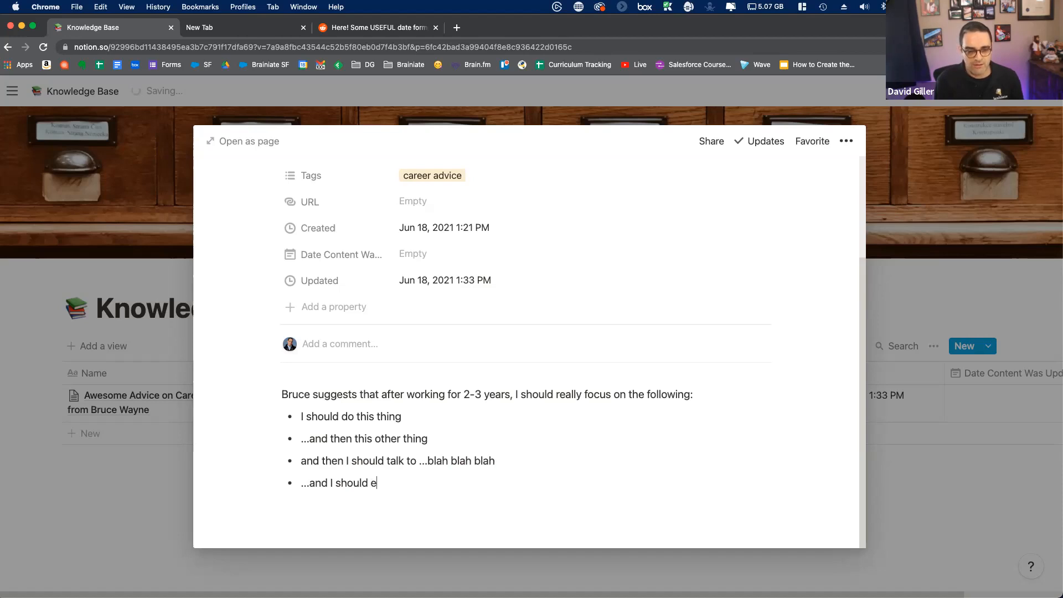
{"action": "key", "text": "Return"}
{"action": "key", "text": "Return"}
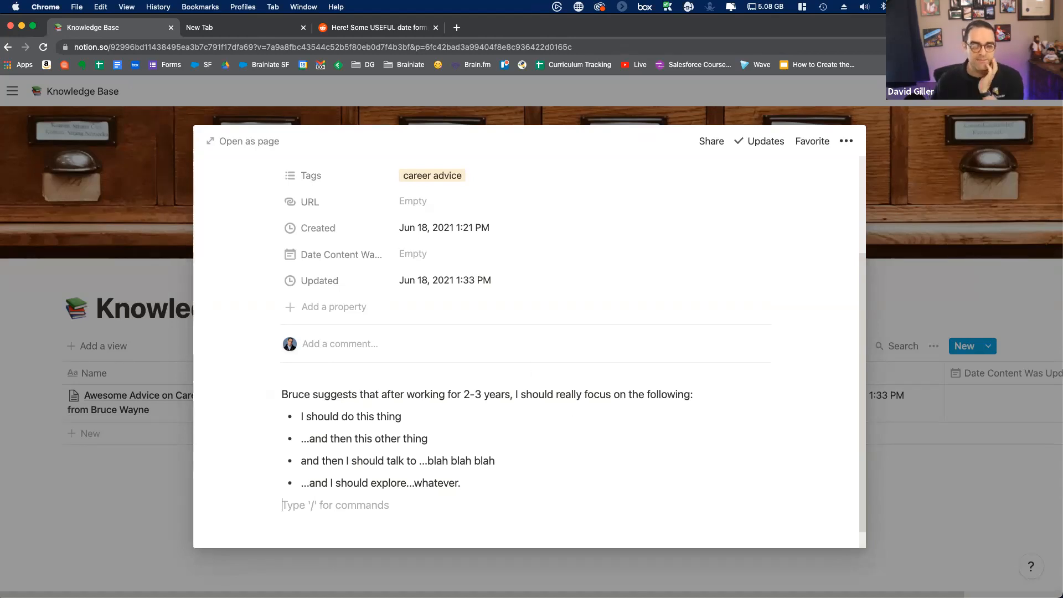
Attach the file "Ecamm - Airmeet - How To.pdf" below the bulleted list and open it for a check before returning to the page.
{"action": "key", "text": "ctrl+F3"}
{"action": "key", "text": "Return"}
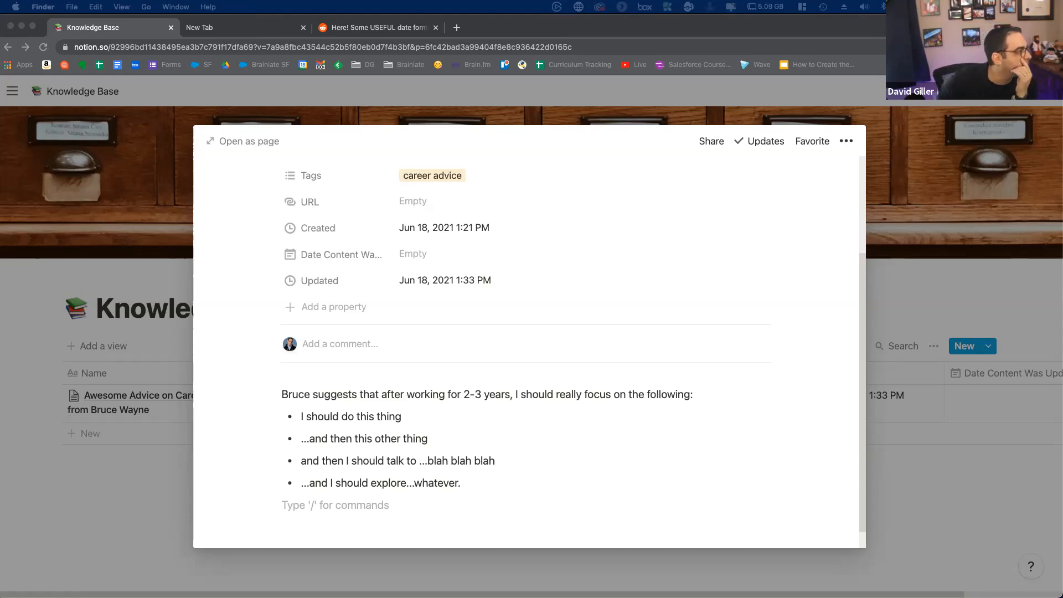
{"action": "left_click_drag", "start_coordinate": [194, 461], "coordinate": [408, 536]}
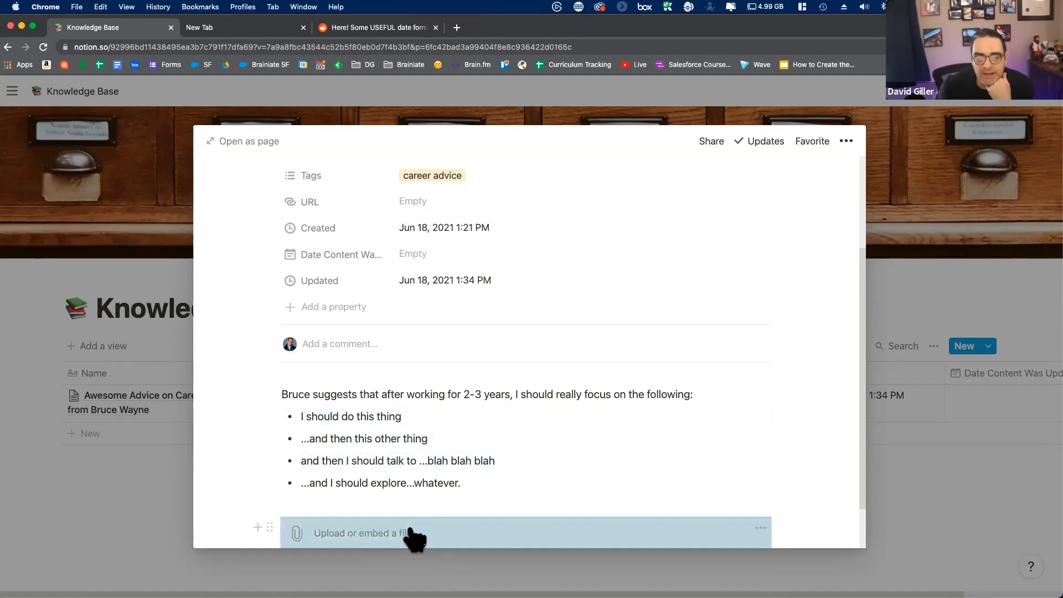
{"action": "scroll", "coordinate": [586, 446], "scroll_direction": "down", "scroll_amount": 2}
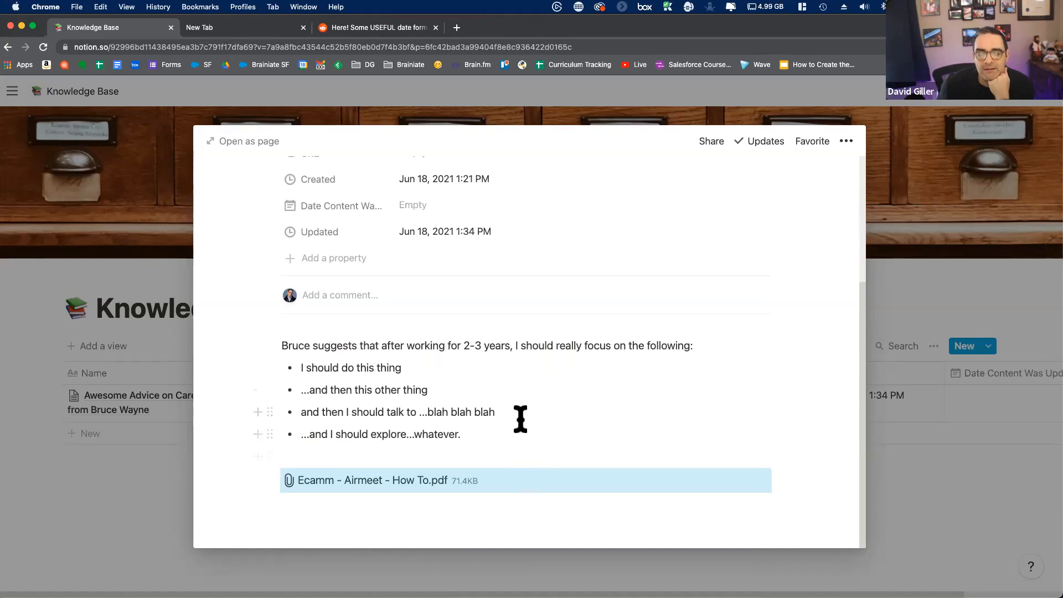
{"action": "left_click", "coordinate": [357, 490]}
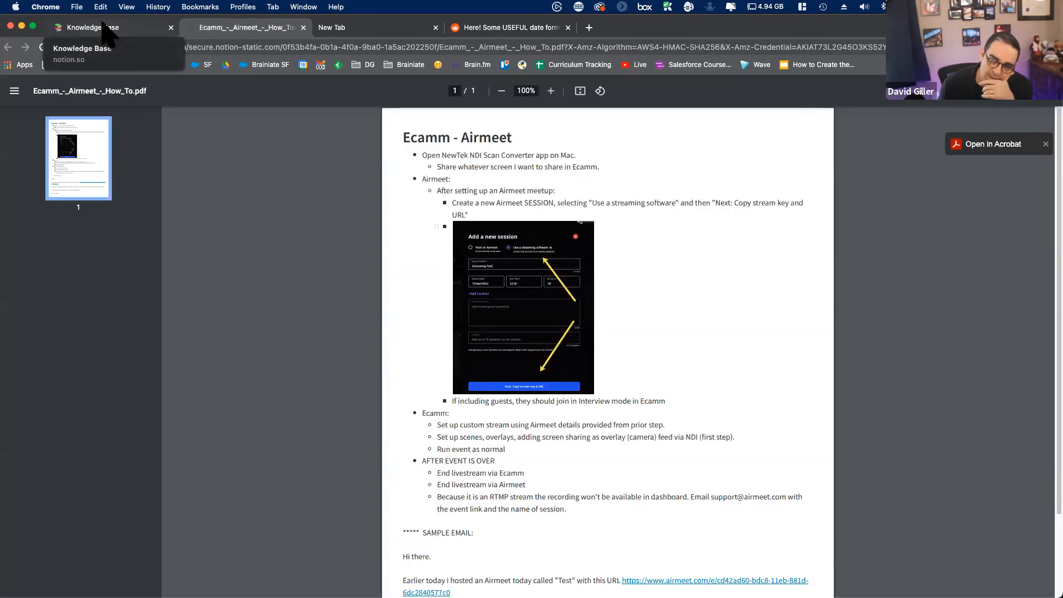
{"action": "left_click", "coordinate": [103, 27]}
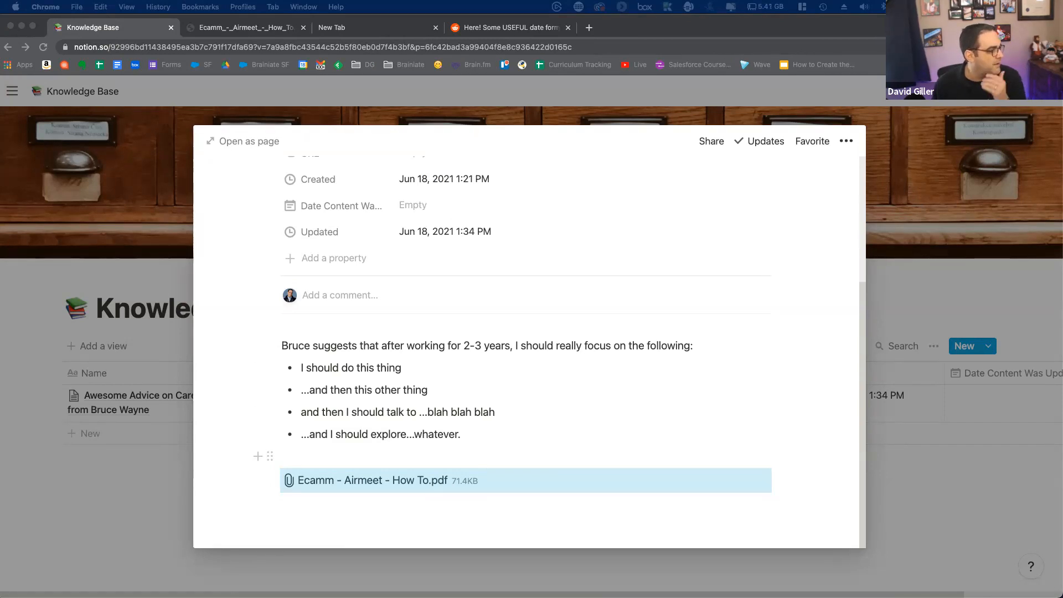
Insert the Brainiate Show logo image above the attached PDF and shrink it to about a quarter of the content width.
{"action": "left_click_drag", "start_coordinate": [610, 596], "coordinate": [463, 449]}
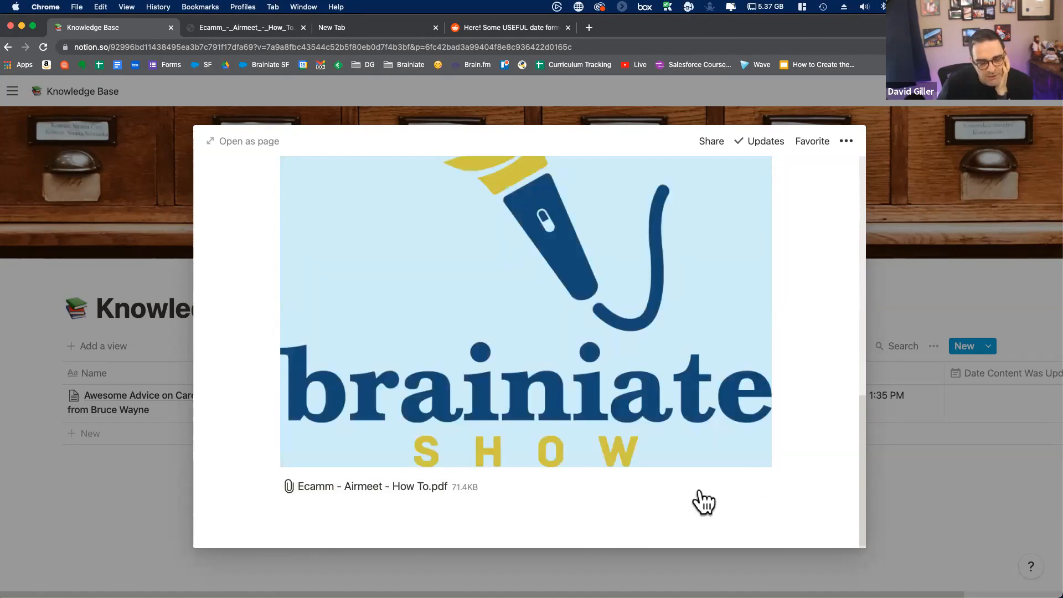
{"action": "scroll", "coordinate": [775, 388], "scroll_direction": "up", "scroll_amount": 5}
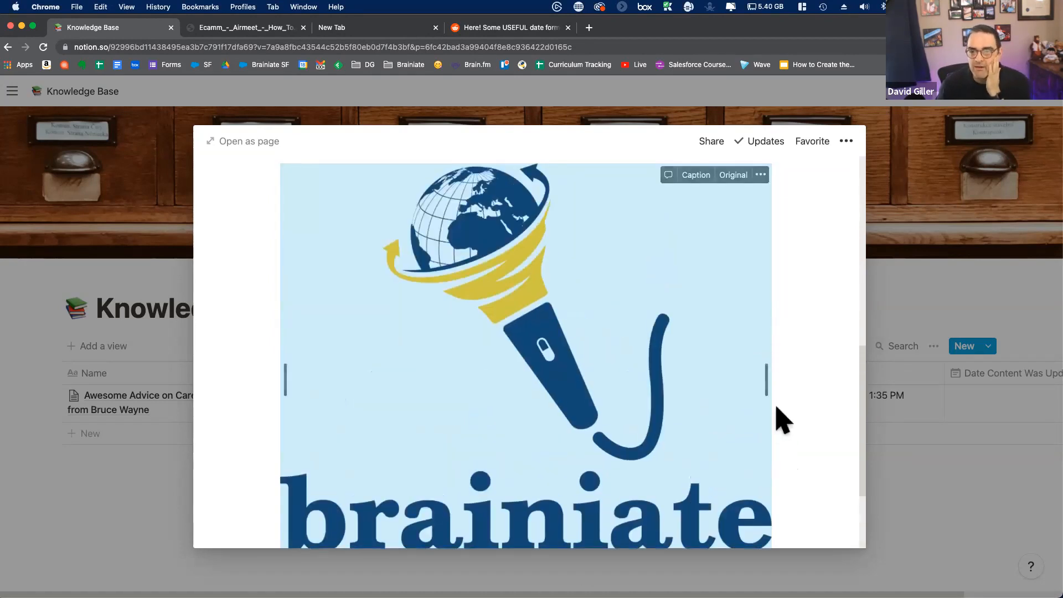
{"action": "left_click_drag", "start_coordinate": [767, 387], "coordinate": [444, 299]}
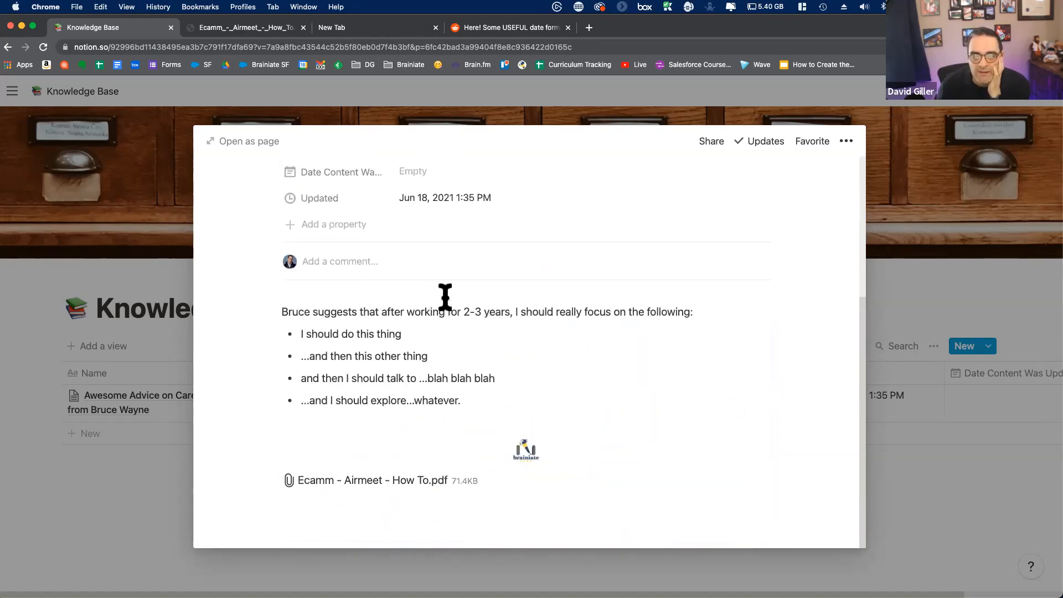
{"action": "left_click_drag", "start_coordinate": [484, 366], "coordinate": [559, 381]}
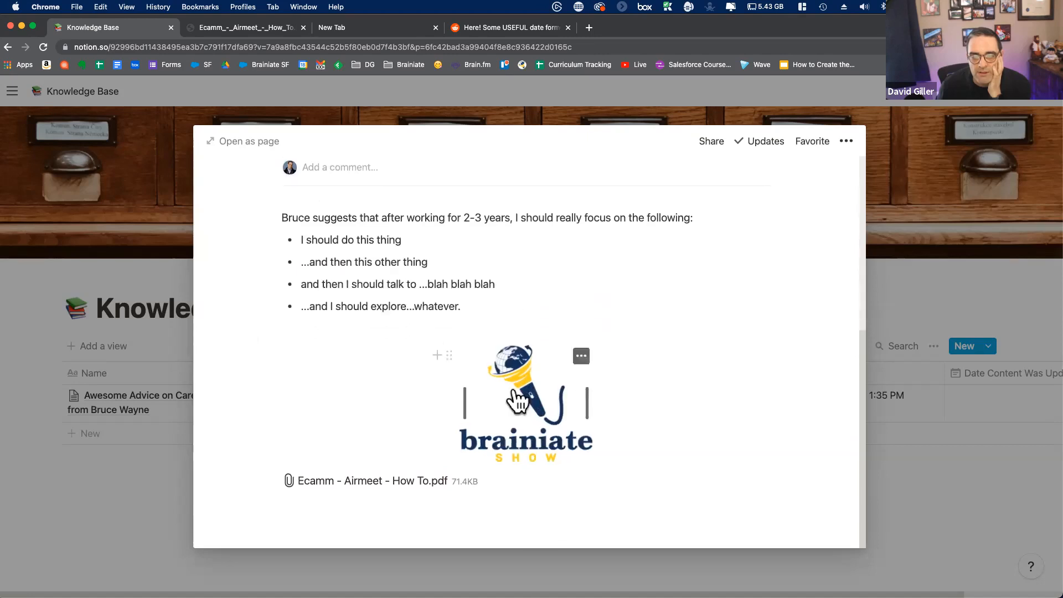
{"action": "left_click", "coordinate": [580, 357]}
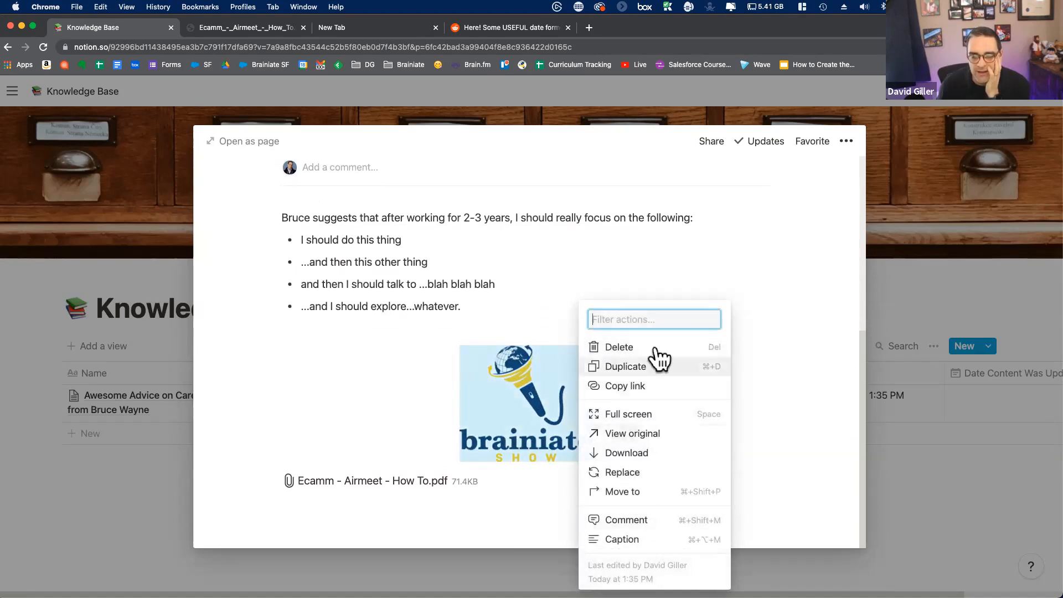
{"action": "left_click", "coordinate": [357, 393]}
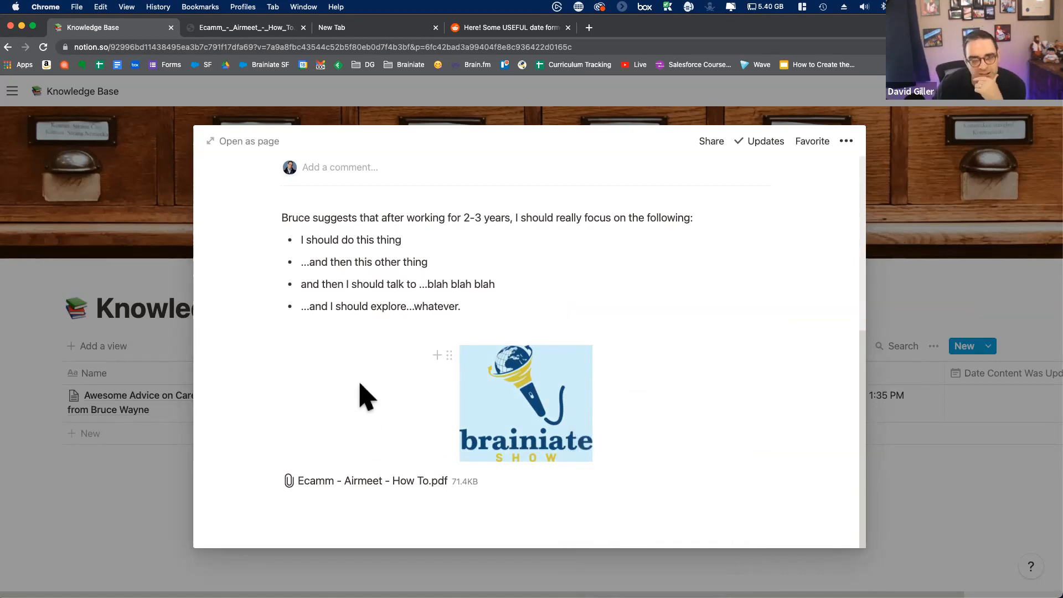
Add the bullet "he also recommends looking at these books:" after the last list item, followed by several blank lines above the logo.
{"action": "left_click", "coordinate": [478, 302]}
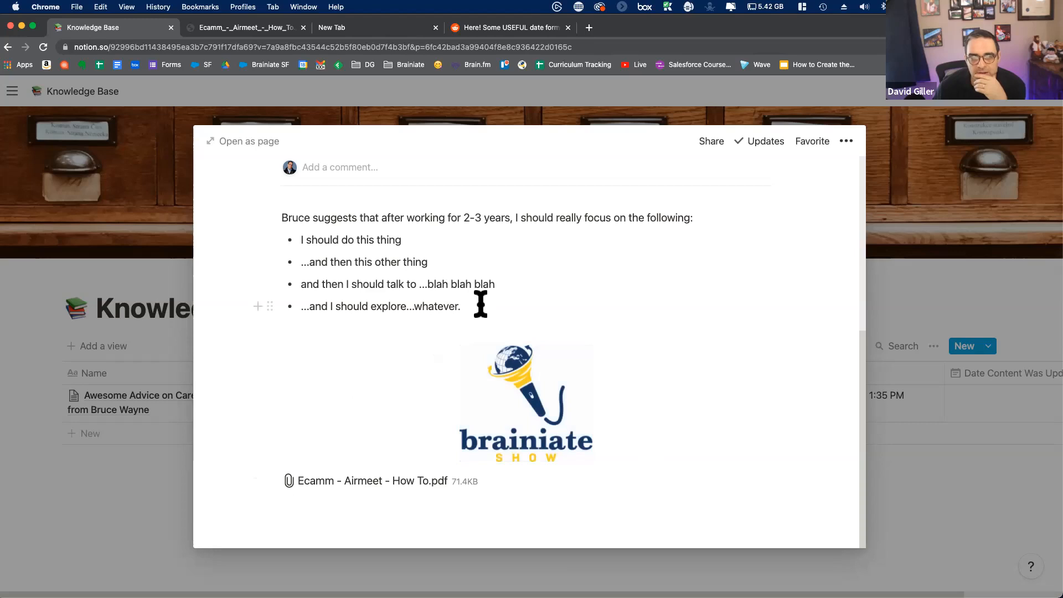
{"action": "key", "text": "Return"}
{"action": "type", "text": "he also rec"}
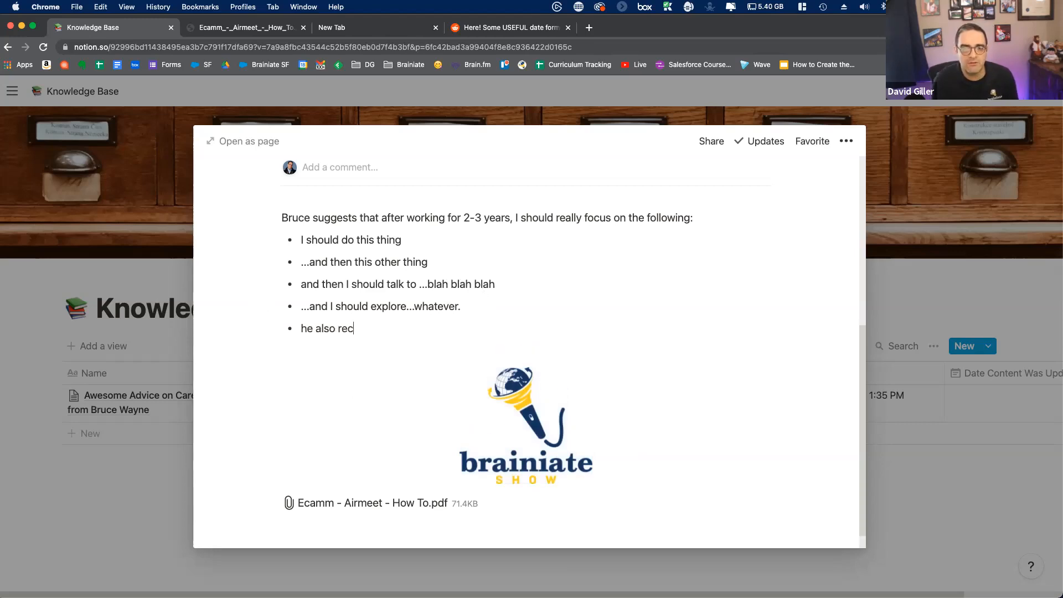
{"action": "type", "text": "ommends looking at the"}
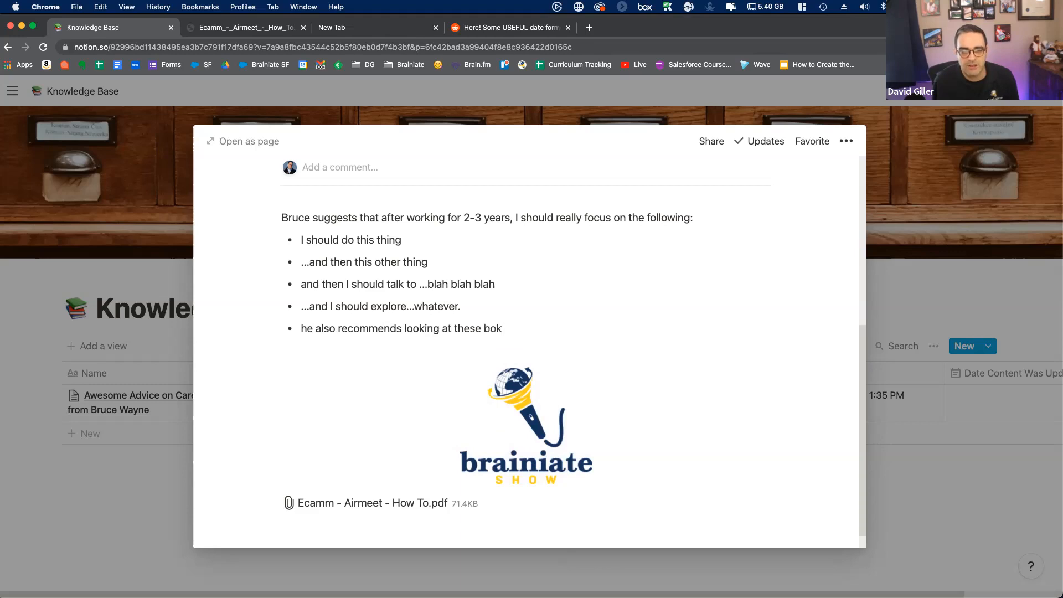
{"action": "type", "text": "se books:"}
{"action": "key", "text": "Return"}
{"action": "key", "text": "Return"}
{"action": "key", "text": "Return"}
{"action": "key", "text": "Return"}
{"action": "key", "text": "Return"}
{"action": "key", "text": "Return"}
{"action": "key", "text": "Return"}
{"action": "key", "text": "Return"}
{"action": "key", "text": "Return"}
{"action": "key", "text": "Return"}
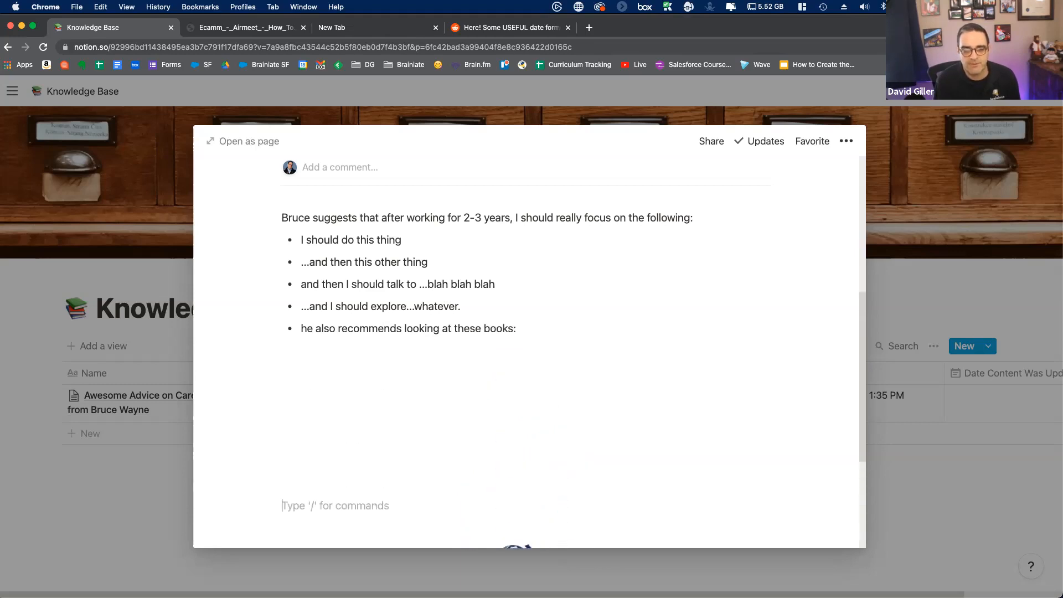
Start an empty nested bullet under "he also recommends looking at these books:".
{"action": "left_click", "coordinate": [518, 295]}
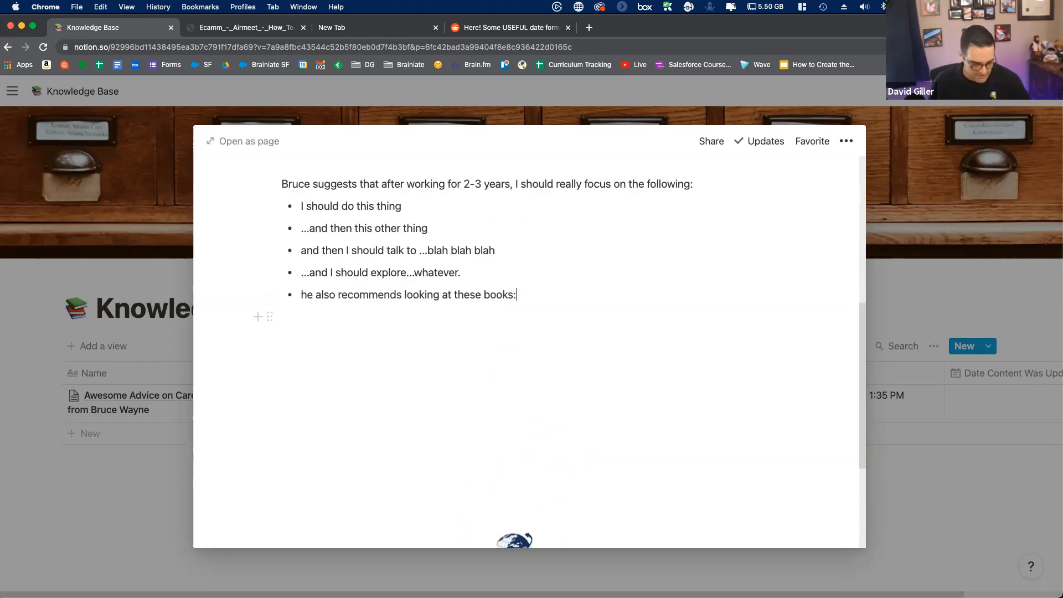
{"action": "key", "text": "Return"}
{"action": "key", "text": "Tab"}
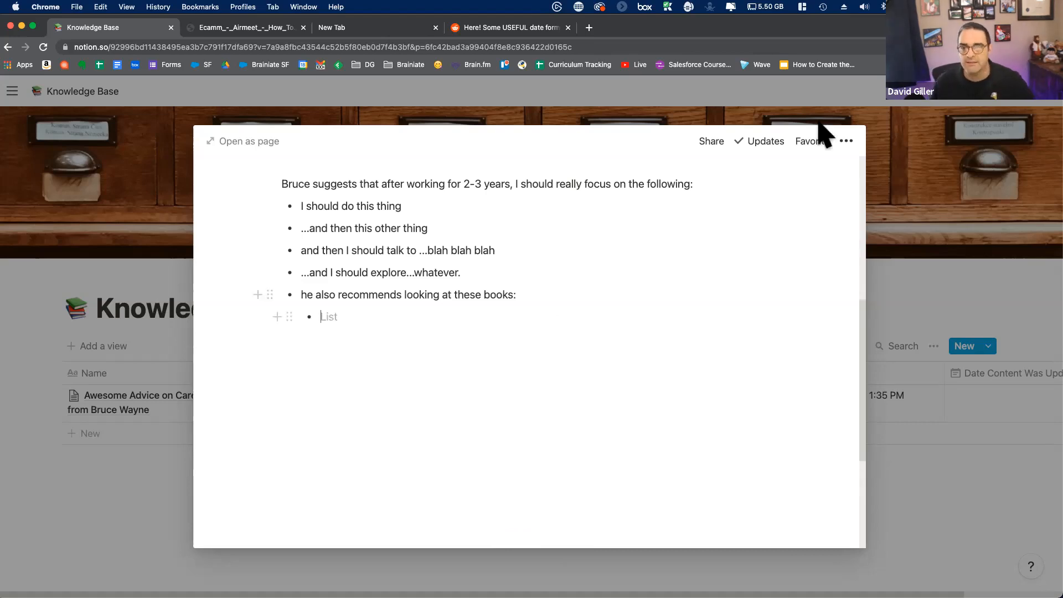
Search Google in a new browser tab for "amazon career advice books" and open the "Career Advice: Books - Amazon.com" result.
{"action": "left_click", "coordinate": [589, 28]}
{"action": "type", "text": "amazon "}
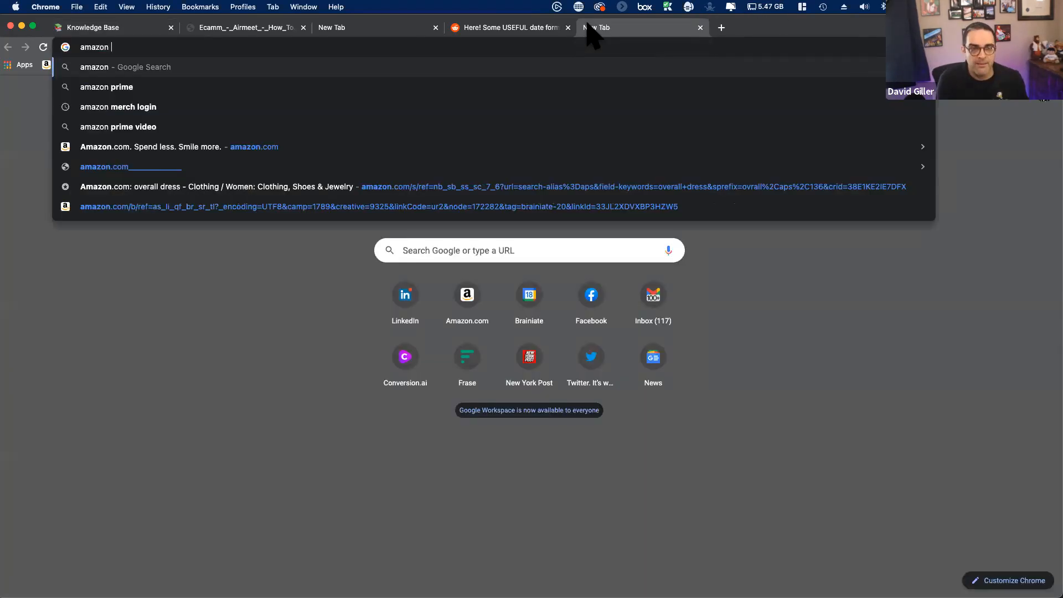
{"action": "type", "text": "career advice"}
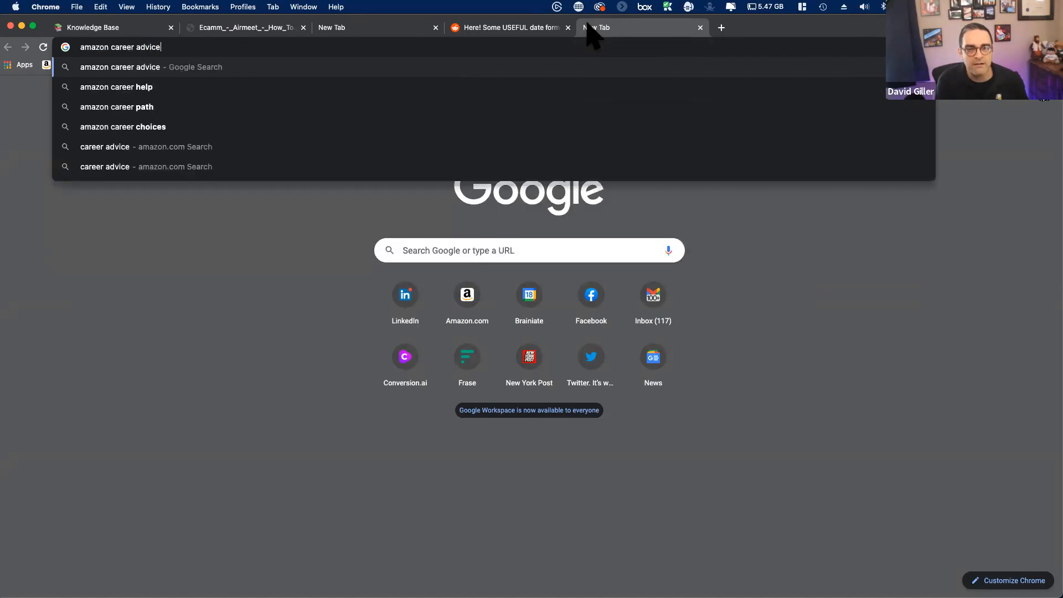
{"action": "type", "text": " books"}
{"action": "key", "text": "Return"}
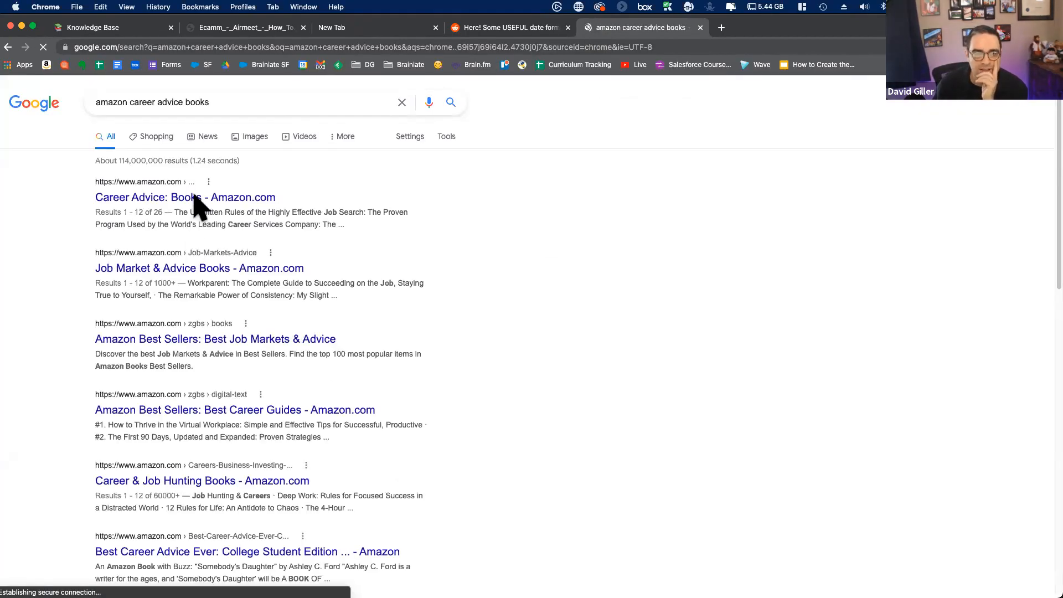
{"action": "left_click", "coordinate": [190, 200]}
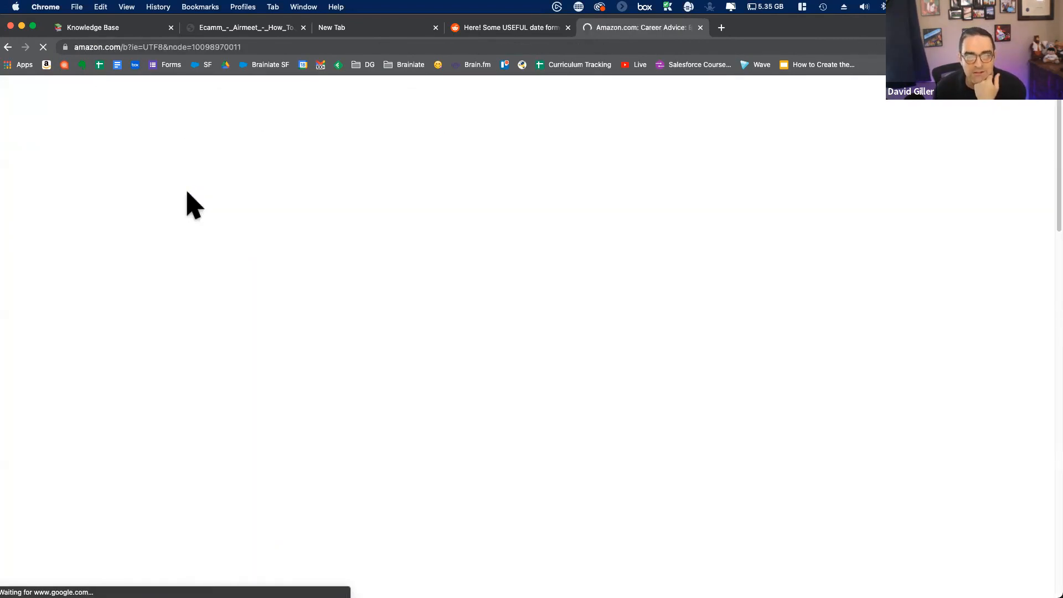
Open the Career Warfare, How to Interview Like a Top MBA and 101 Best Cover Letters product pages in separate browser tabs.
{"action": "right_click", "coordinate": [494, 276]}
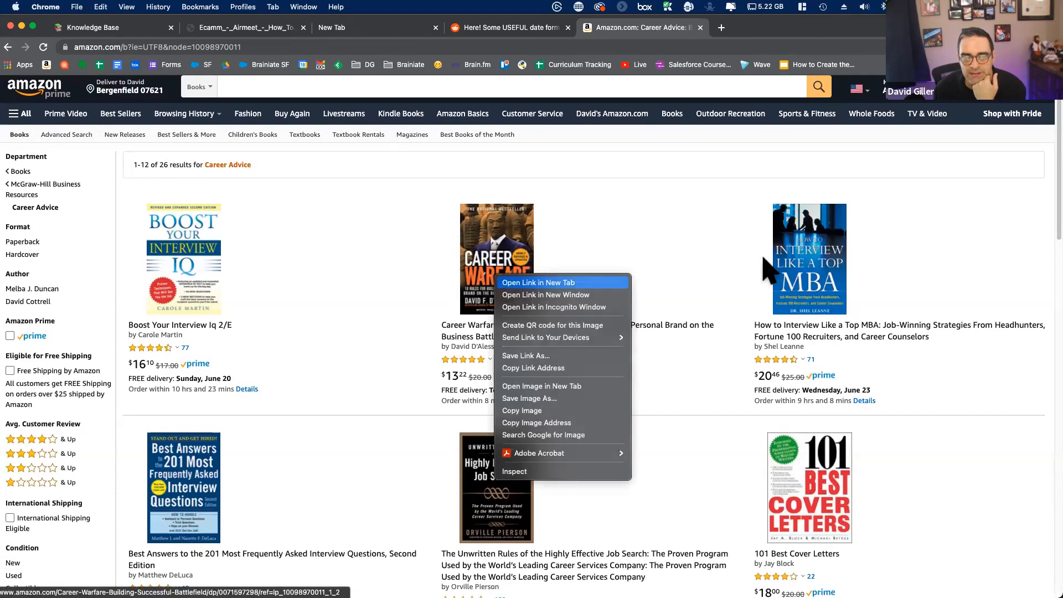
{"action": "right_click", "coordinate": [809, 256]}
{"action": "left_click", "coordinate": [828, 262]}
{"action": "right_click", "coordinate": [798, 501]}
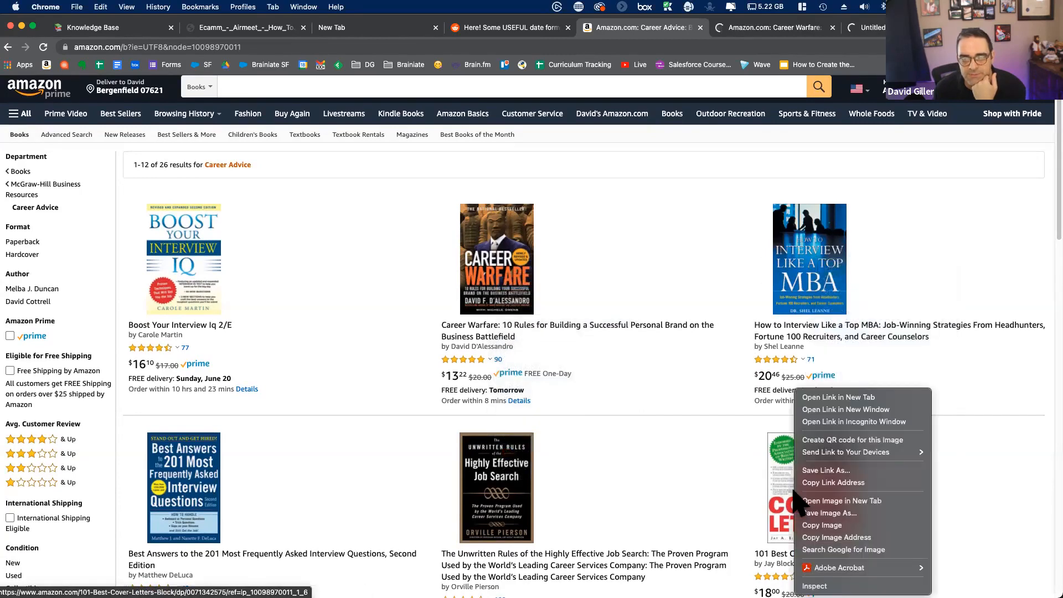
{"action": "left_click", "coordinate": [830, 398]}
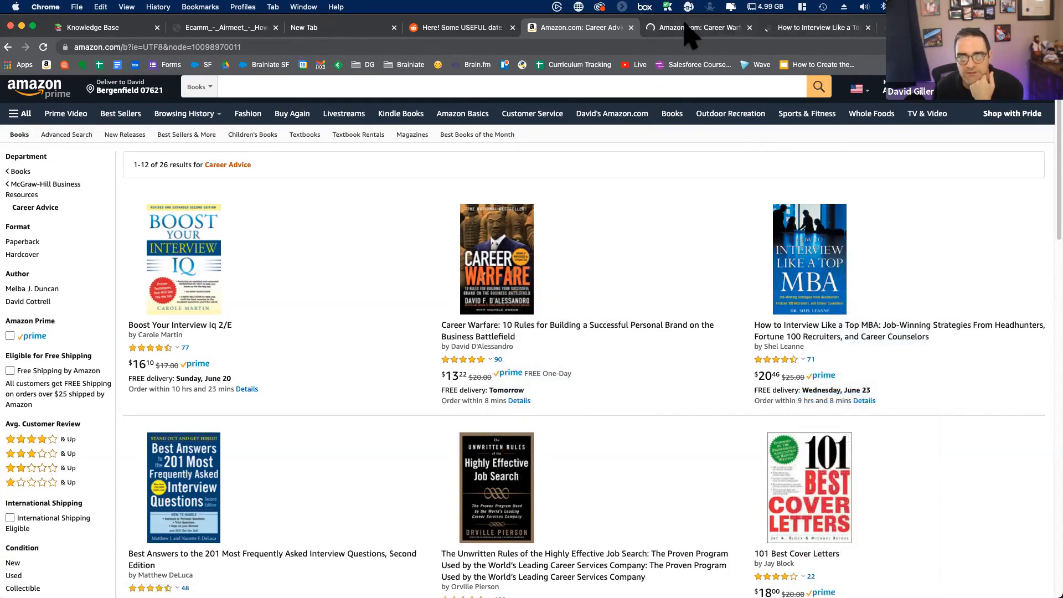
Copy the Career Warfare page's web address and insert it as a bookmark at the nested bullet in the Notion entry.
{"action": "left_click", "coordinate": [687, 28]}
{"action": "left_click", "coordinate": [494, 48]}
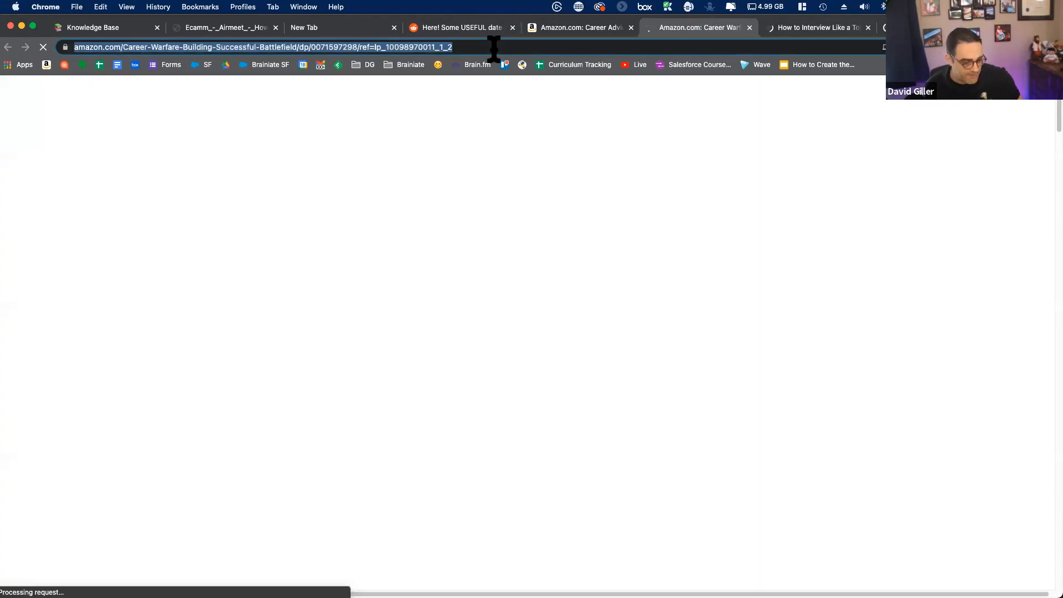
{"action": "key", "text": "super+c"}
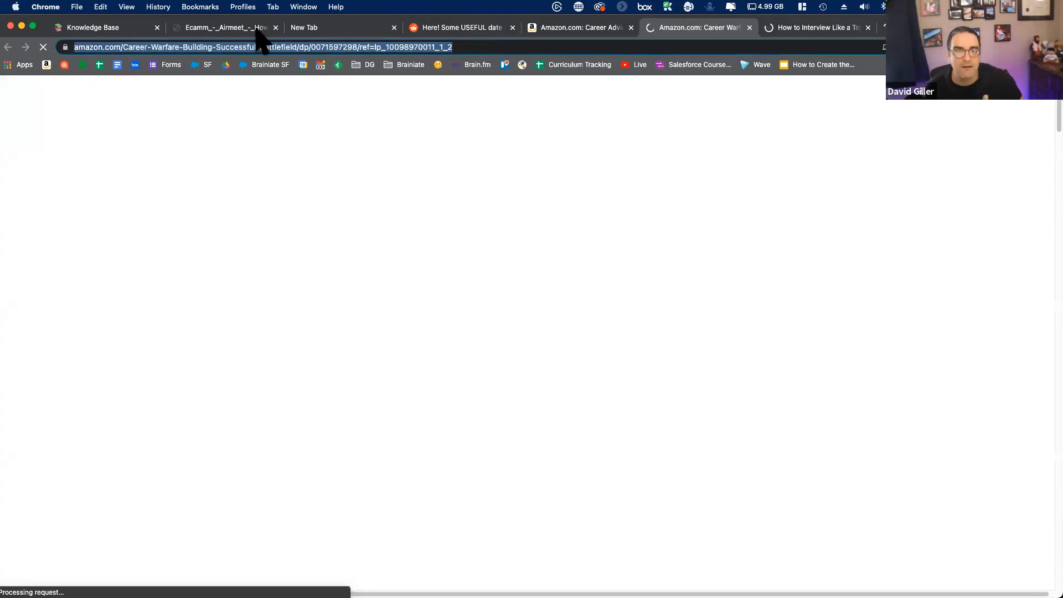
{"action": "left_click", "coordinate": [106, 28]}
{"action": "key", "text": "super+v"}
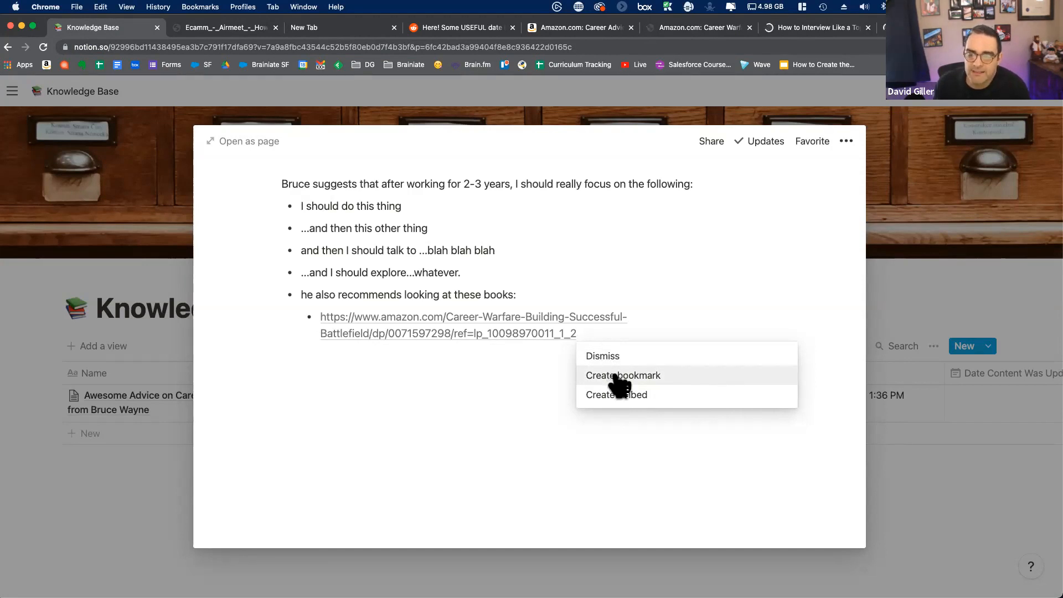
{"action": "left_click", "coordinate": [620, 376]}
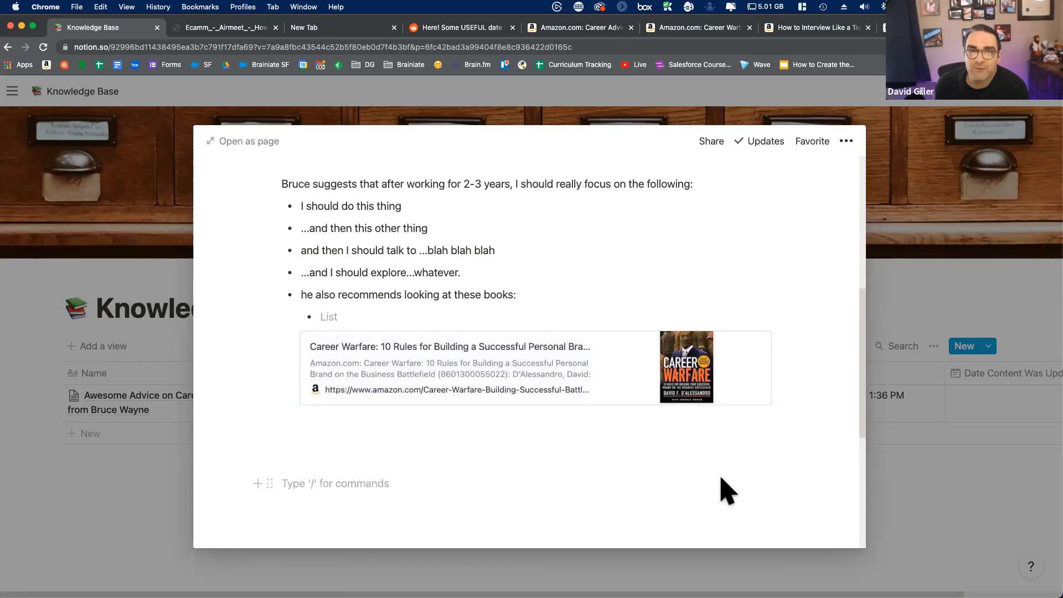
Copy the How to Interview Like a Top MBA page's web address and insert it as an embed below the Career Warfare bookmark in Notion.
{"action": "left_click", "coordinate": [811, 29]}
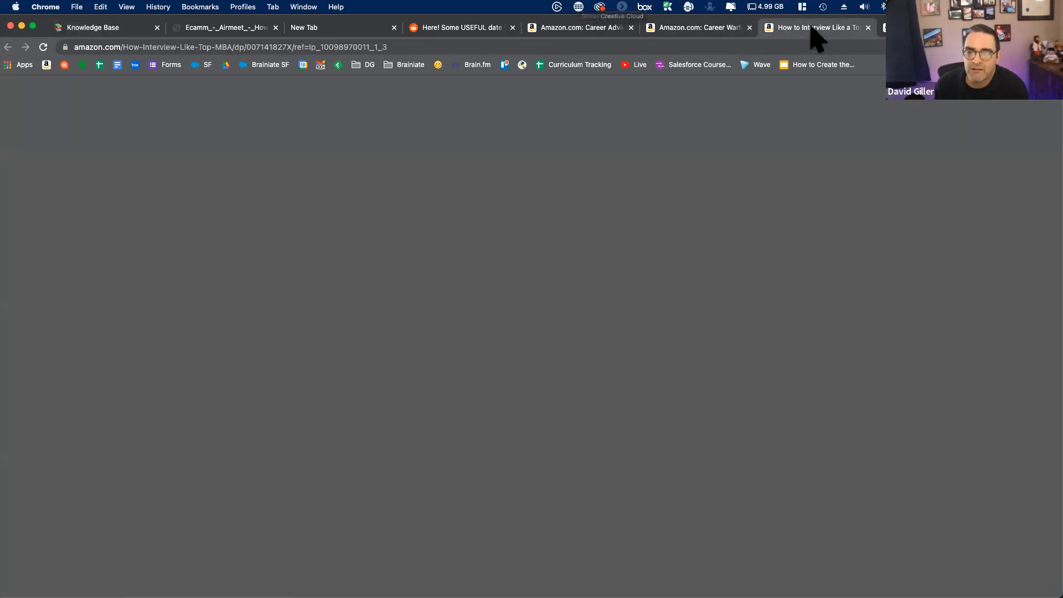
{"action": "left_click", "coordinate": [454, 46]}
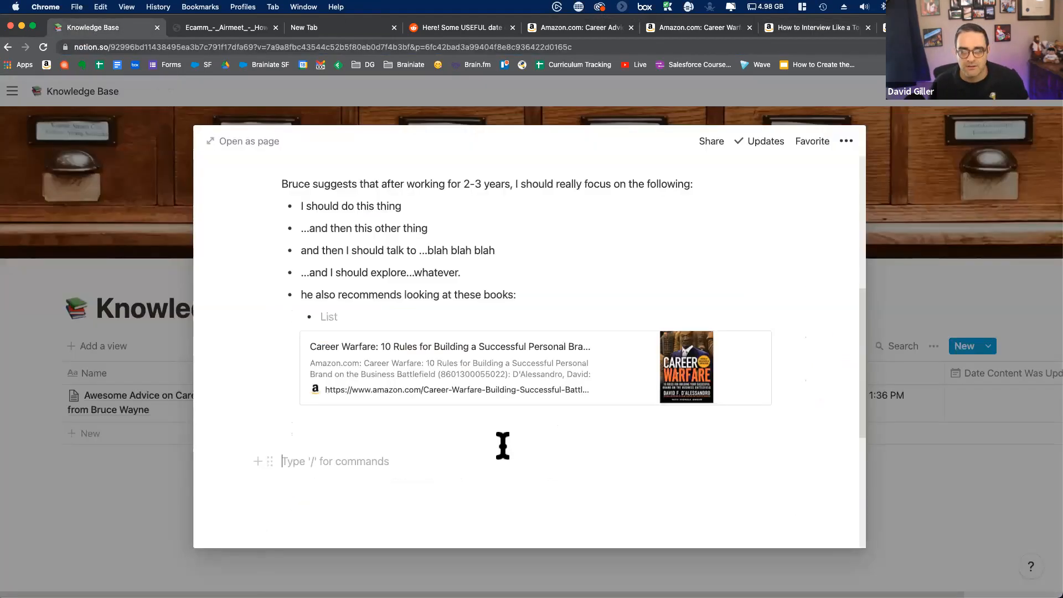
{"action": "left_click", "coordinate": [86, 29]}
{"action": "key", "text": "BackSpace"}
{"action": "key", "text": "super+v"}
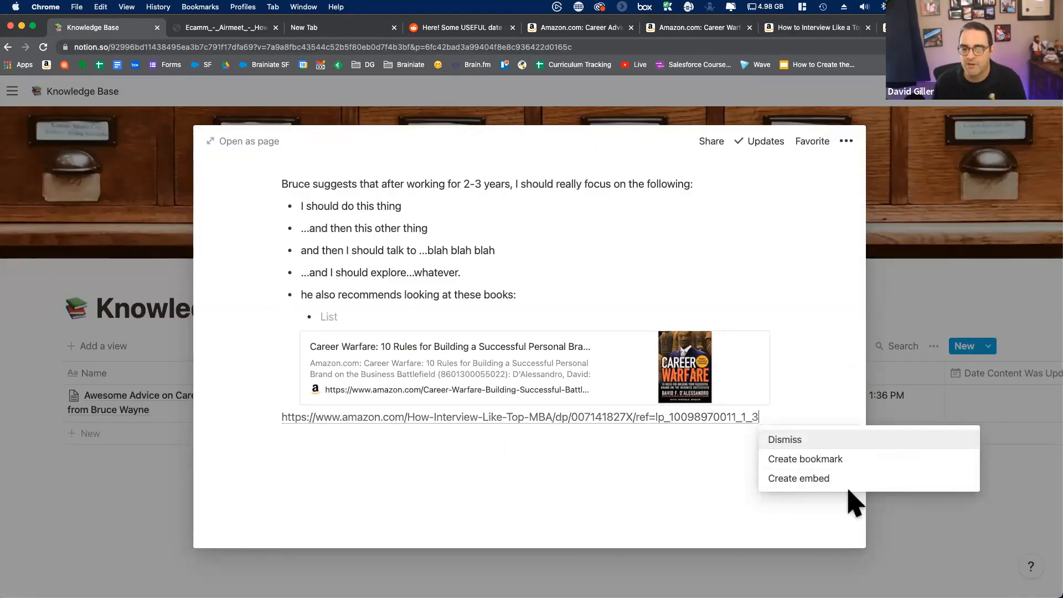
{"action": "left_click", "coordinate": [823, 480]}
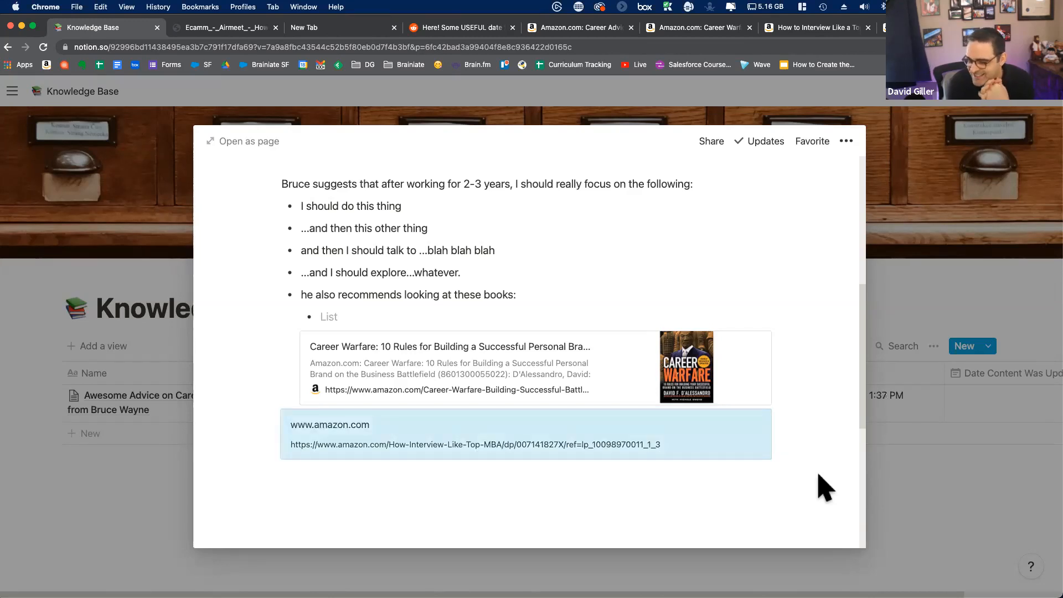
{"action": "left_click", "coordinate": [643, 495]}
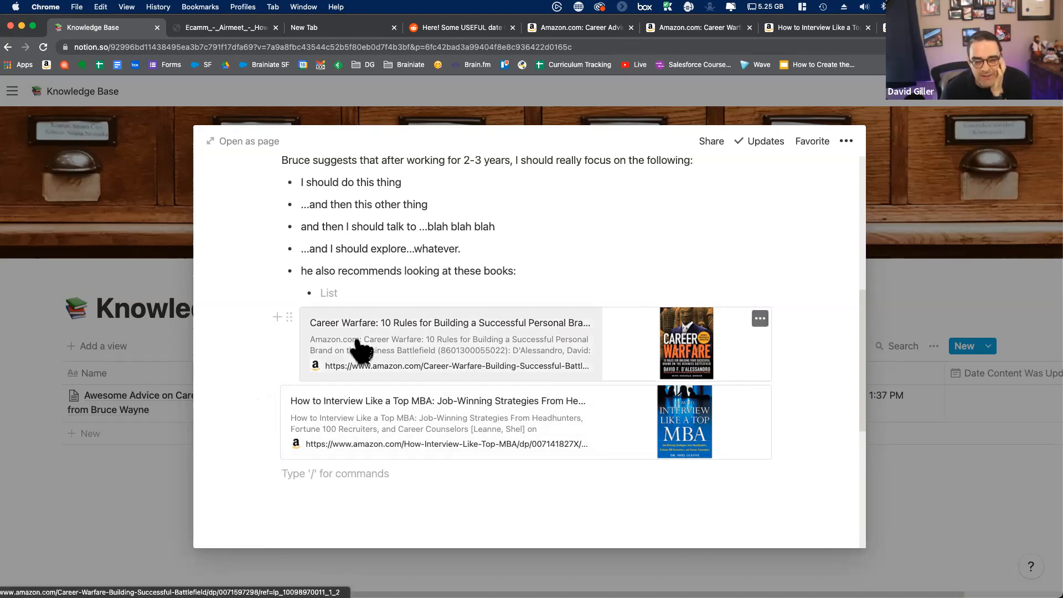
Nest the How to Interview Like a Top MBA block beneath the Career Warfare bookmark and delete the empty nested bullet.
{"action": "left_click_drag", "start_coordinate": [270, 395], "coordinate": [350, 369]}
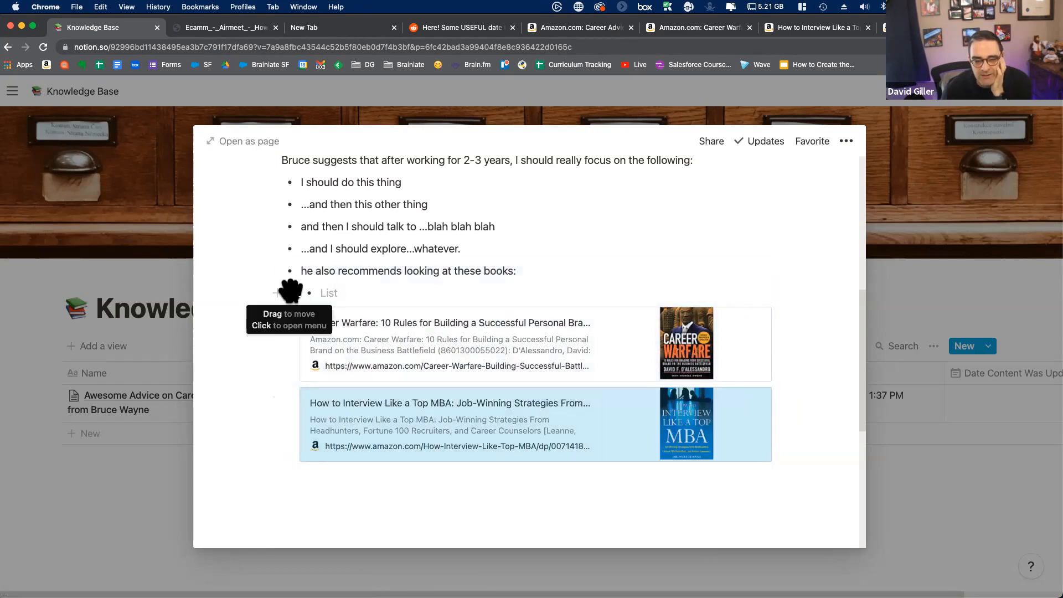
{"action": "left_click", "coordinate": [289, 293]}
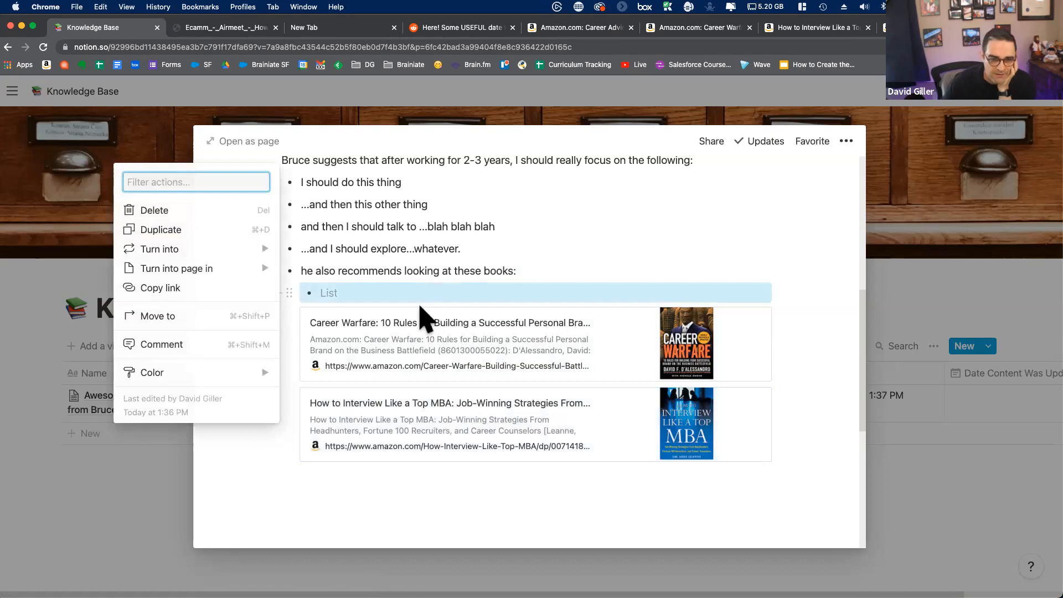
{"action": "key", "text": "Delete"}
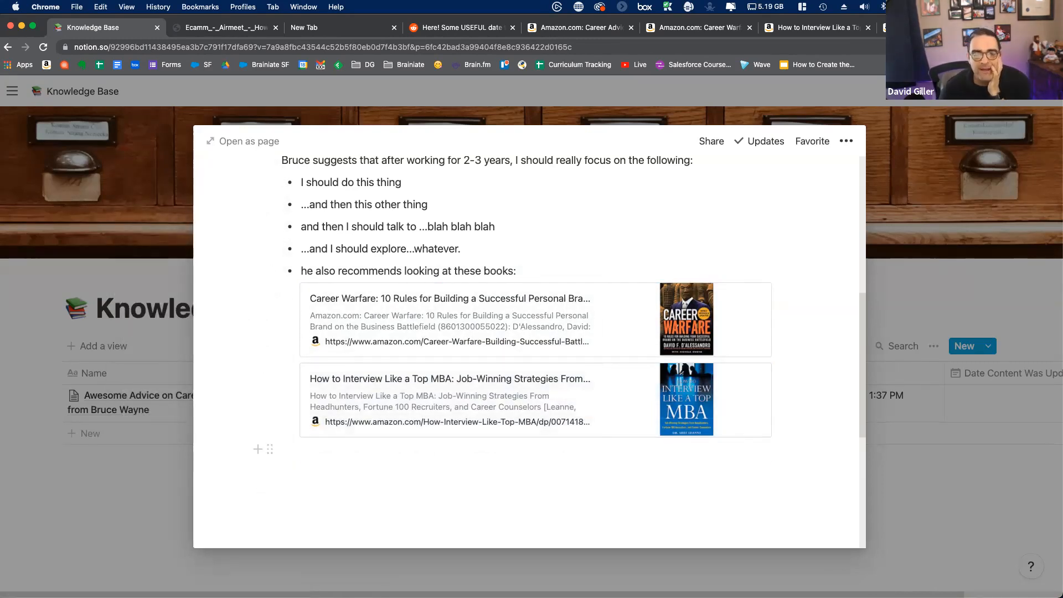
Add a page icon above the entry's title.
{"action": "scroll", "coordinate": [529, 353], "scroll_direction": "up", "scroll_amount": 10}
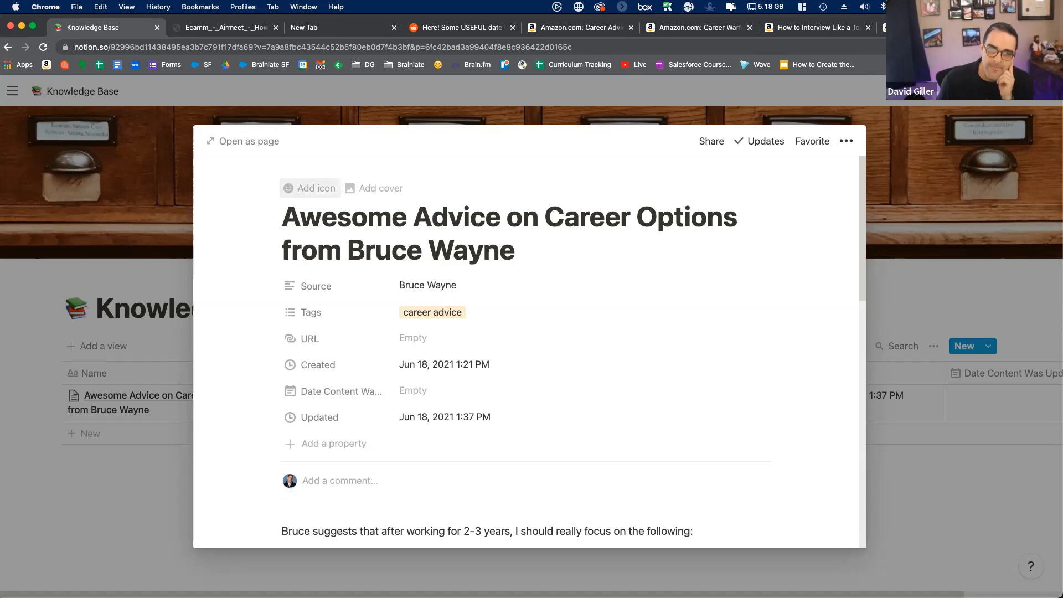
{"action": "left_click", "coordinate": [310, 188]}
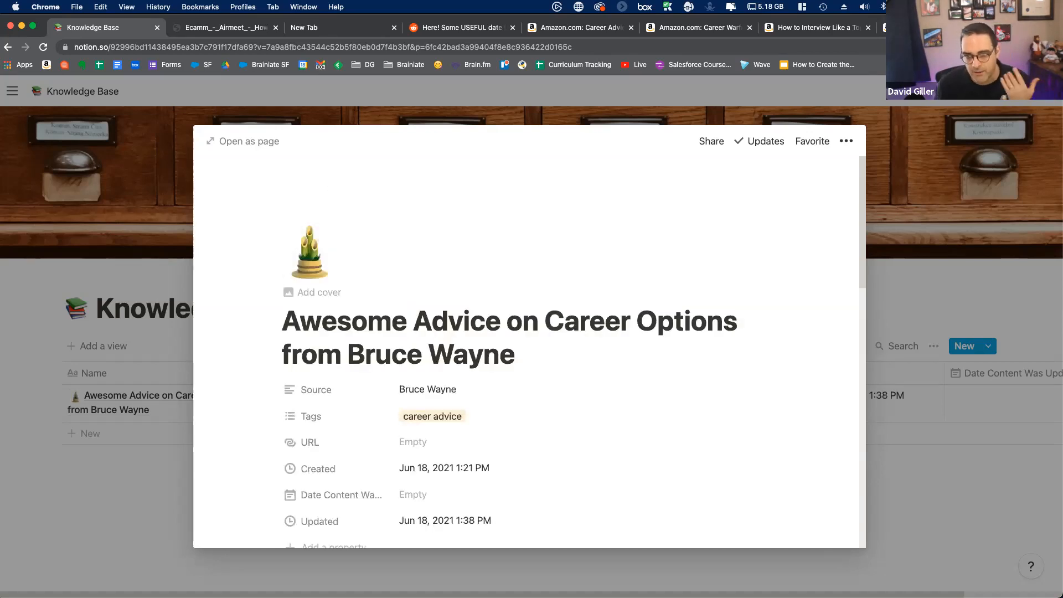
Search Google for "batman icon" in the 101 Best Cover Letters tab and copy the image address of the Icon Archive Batman avatar.
{"action": "left_click", "coordinate": [936, 27]}
{"action": "left_click", "coordinate": [554, 47]}
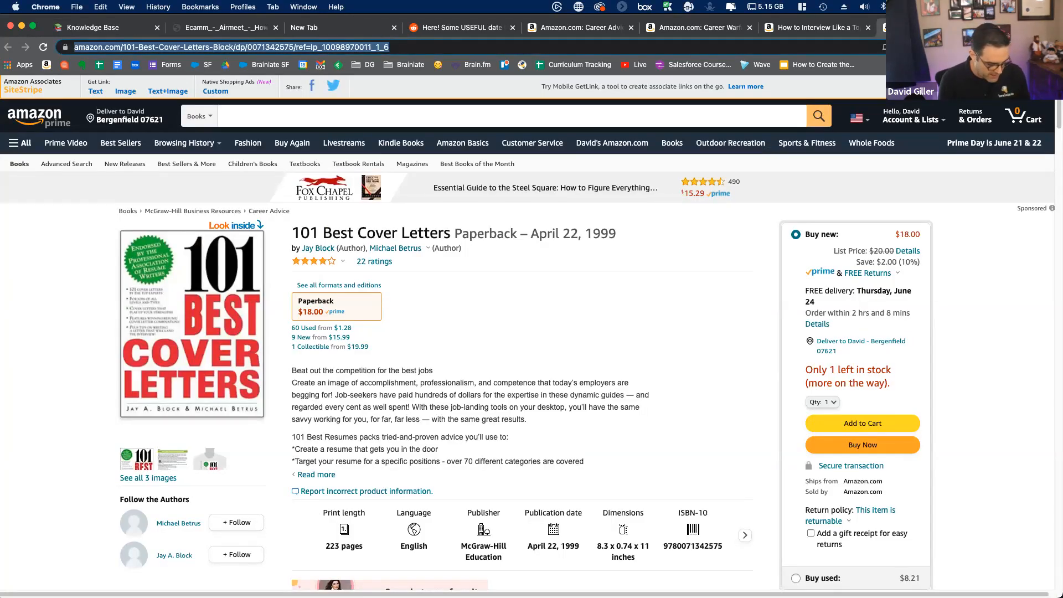
{"action": "type", "text": "batman icon"}
{"action": "key", "text": "Return"}
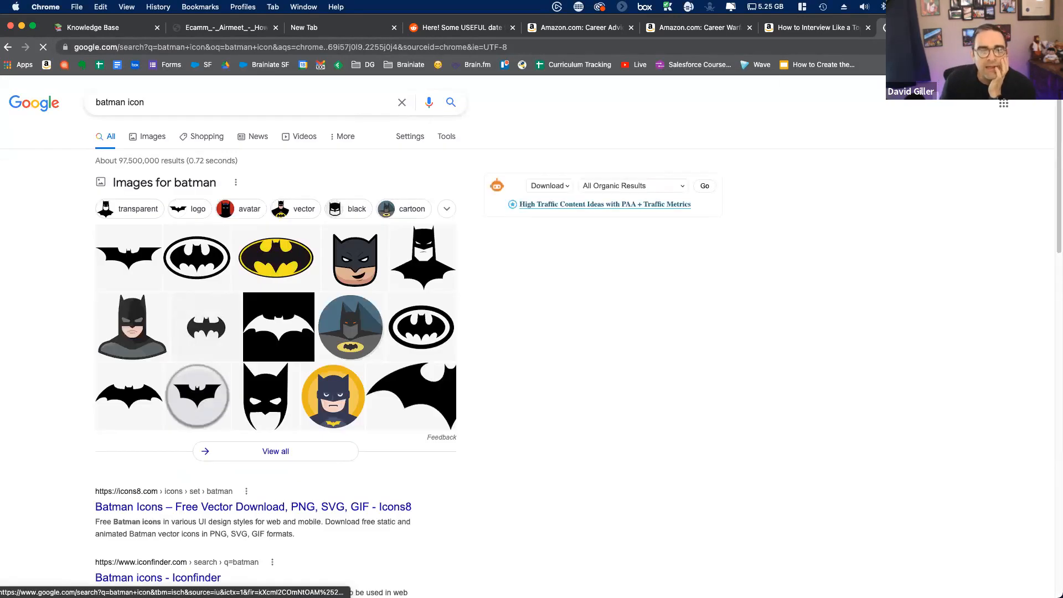
{"action": "left_click", "coordinate": [275, 257]}
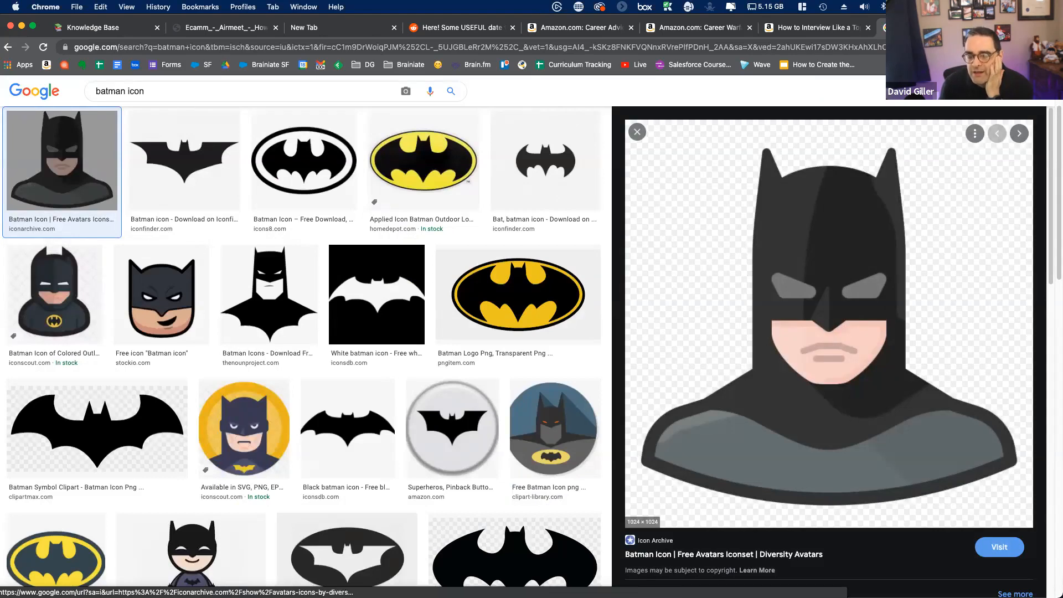
{"action": "right_click", "coordinate": [844, 313]}
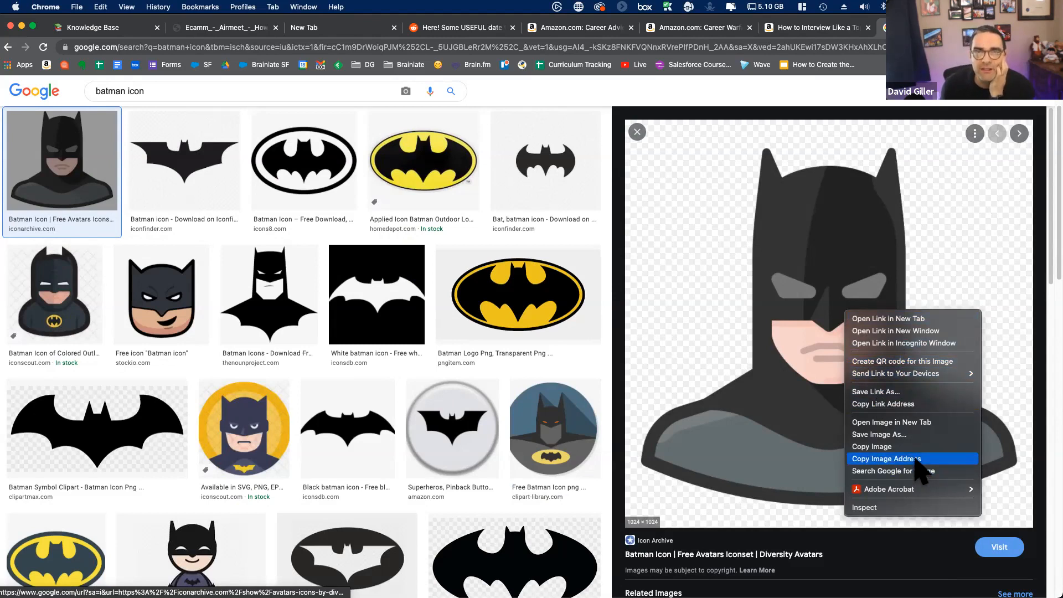
{"action": "left_click", "coordinate": [921, 460]}
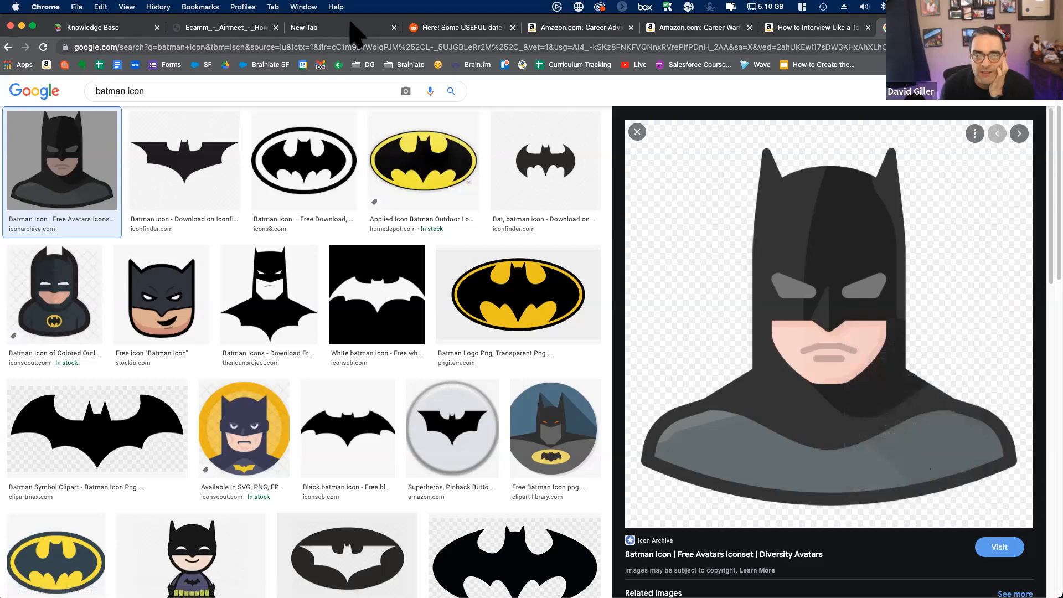
Replace the Notion entry's page icon with the Batman avatar using the copied image link.
{"action": "left_click", "coordinate": [82, 28]}
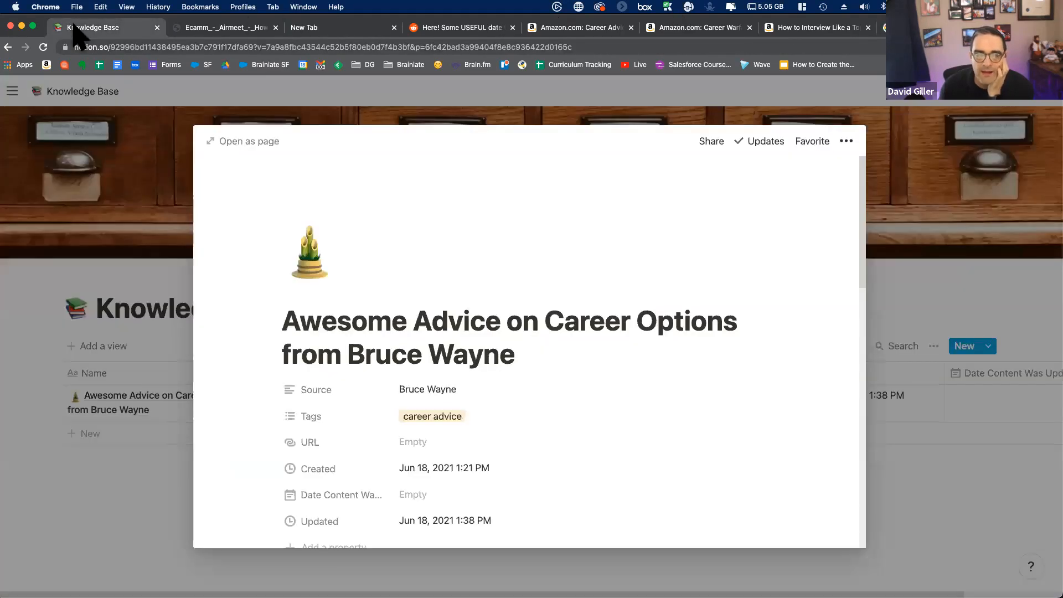
{"action": "left_click", "coordinate": [313, 256]}
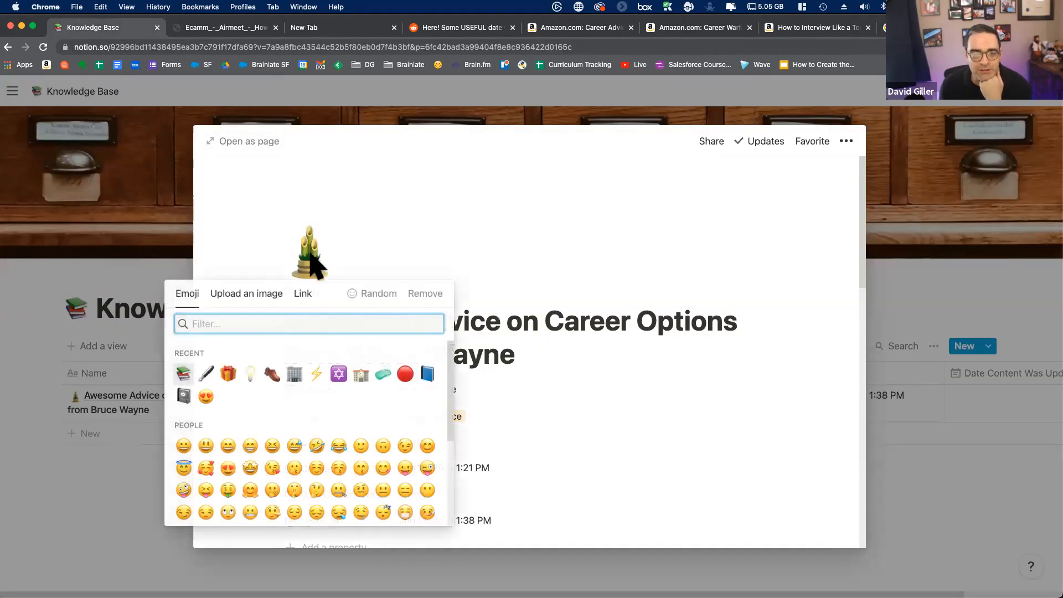
{"action": "left_click", "coordinate": [303, 296]}
{"action": "key", "text": "super+v"}
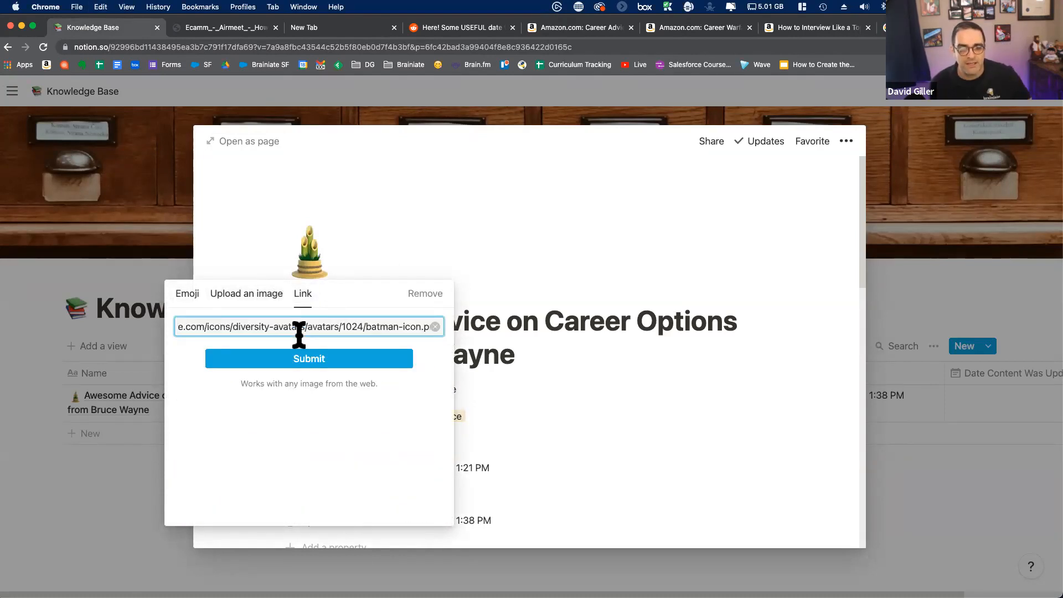
{"action": "left_click", "coordinate": [306, 360]}
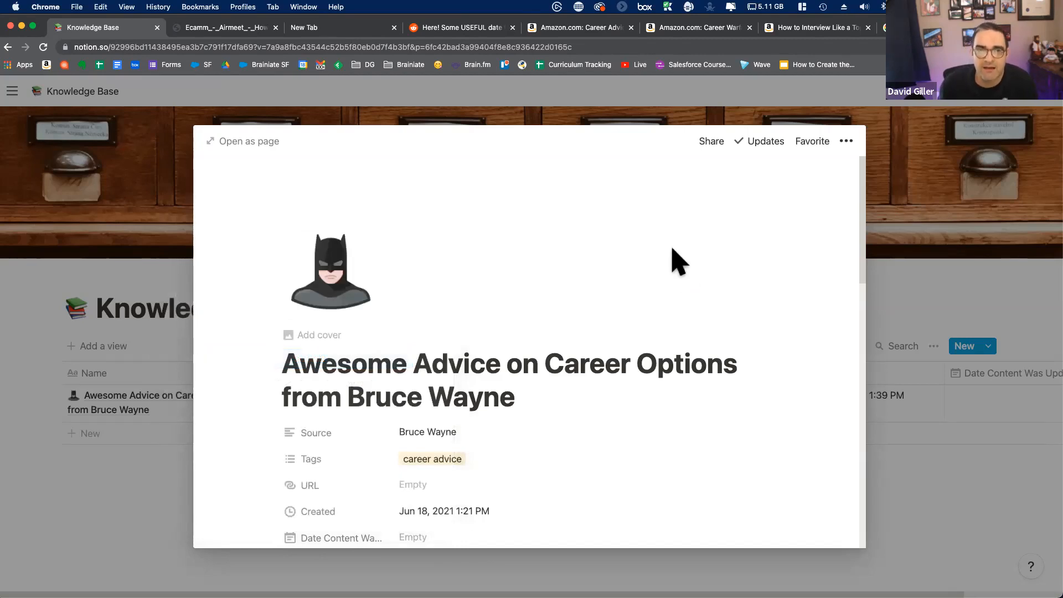
Add a cover to the entry and replace it with the yellow Batman emblem photo from an Unsplash search for "batman".
{"action": "left_click", "coordinate": [306, 334]}
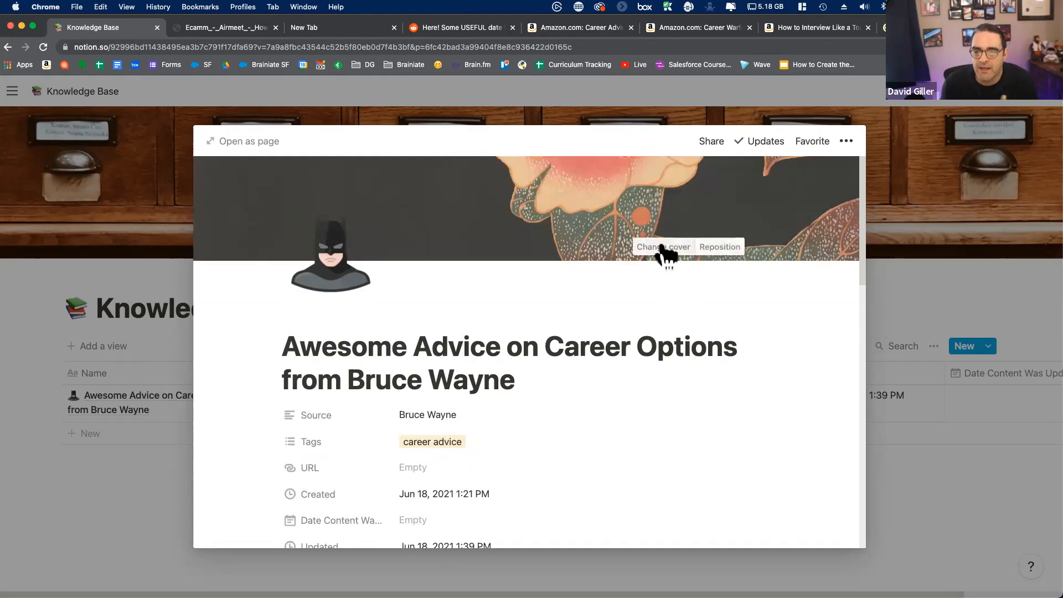
{"action": "left_click", "coordinate": [662, 249]}
{"action": "left_click", "coordinate": [623, 274]}
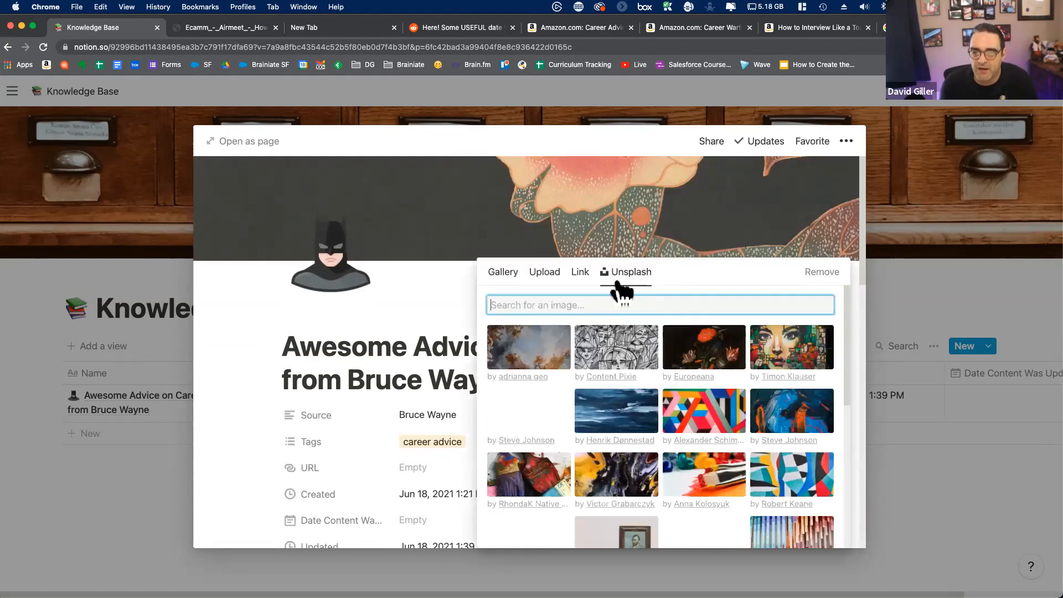
{"action": "type", "text": "batman"}
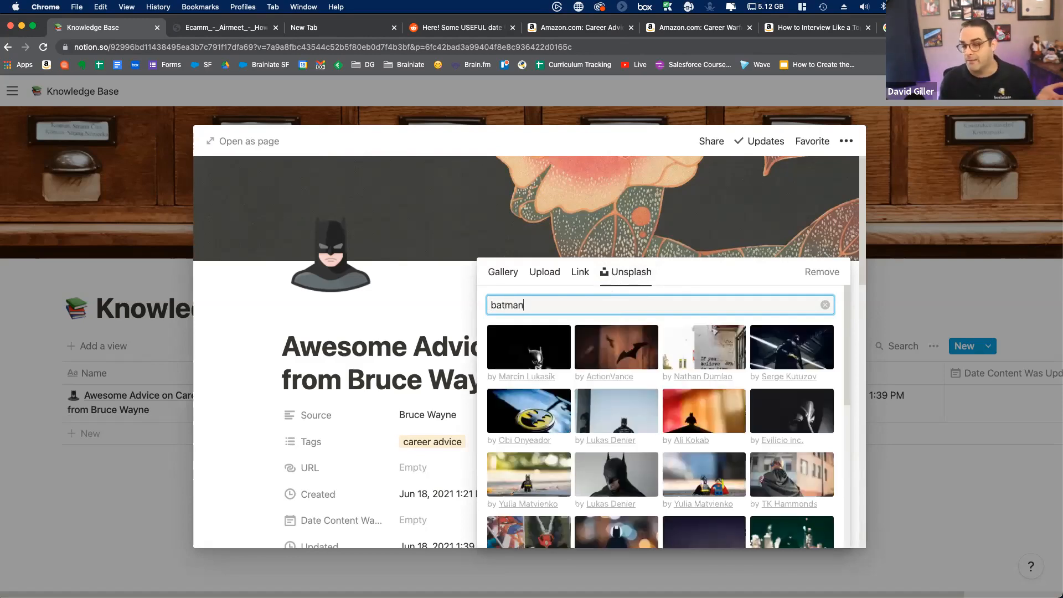
{"action": "left_click", "coordinate": [529, 411]}
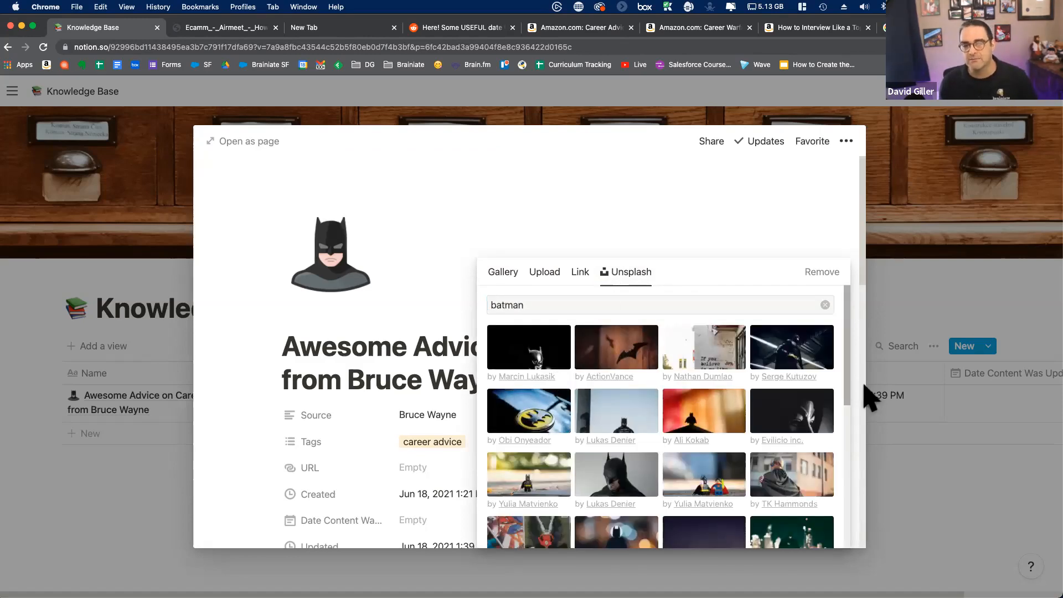
{"action": "left_click", "coordinate": [756, 215]}
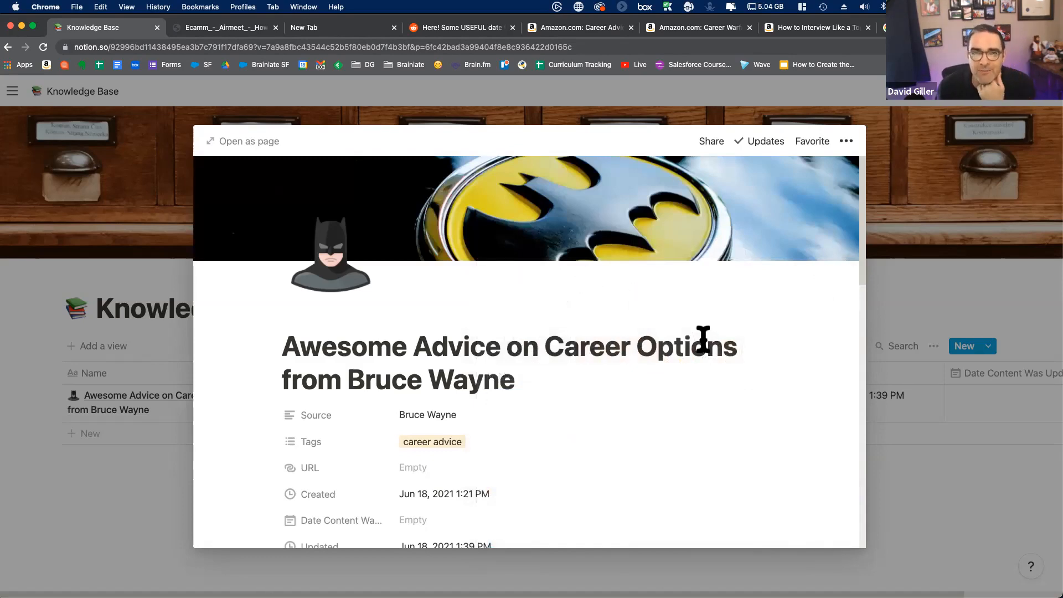
Open the career advice entry as a full page and review its properties, bulleted notes and book bookmarks.
{"action": "scroll", "coordinate": [680, 366], "scroll_direction": "down", "scroll_amount": 2}
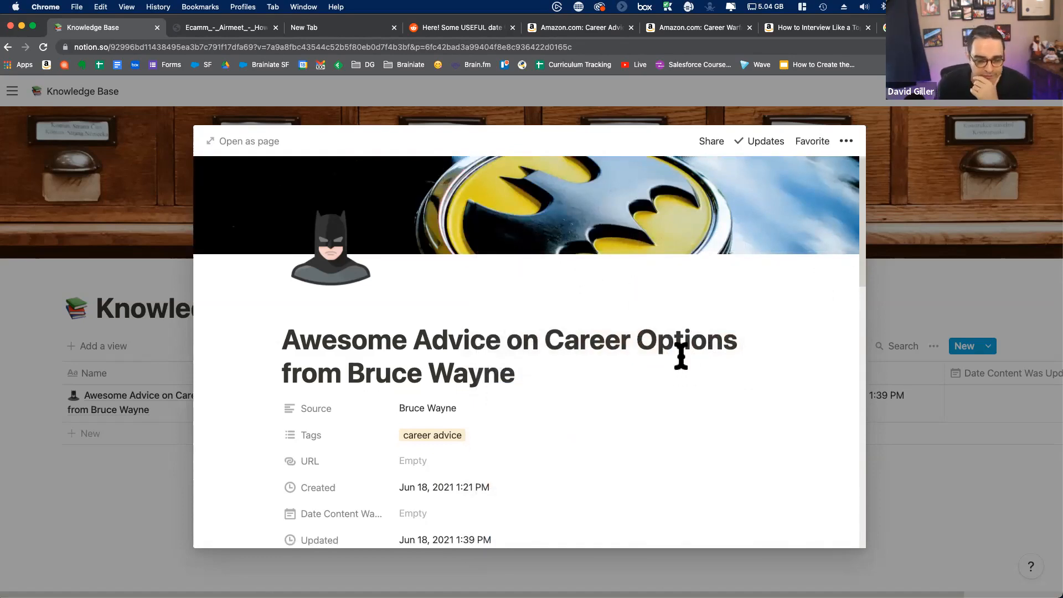
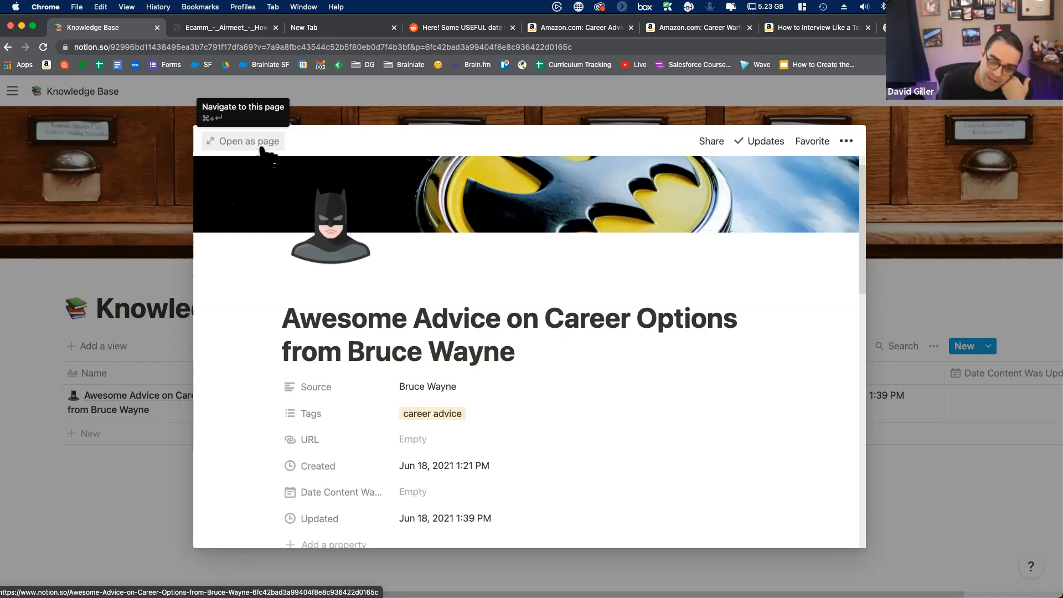
{"action": "left_click", "coordinate": [262, 147]}
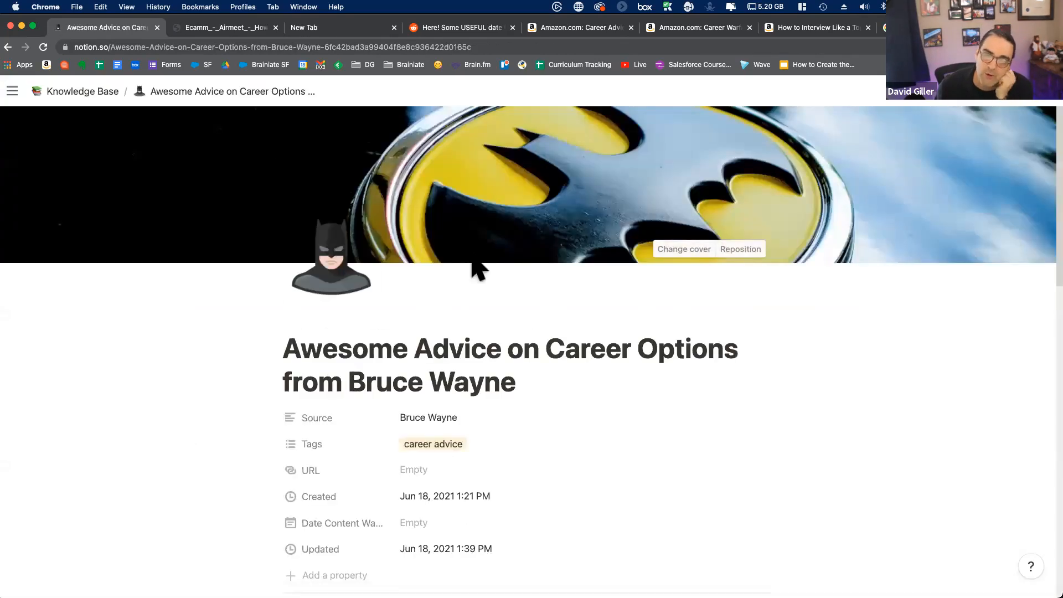
{"action": "scroll", "coordinate": [773, 371], "scroll_direction": "down", "scroll_amount": 1}
{"action": "scroll", "coordinate": [772, 371], "scroll_direction": "down", "scroll_amount": 10}
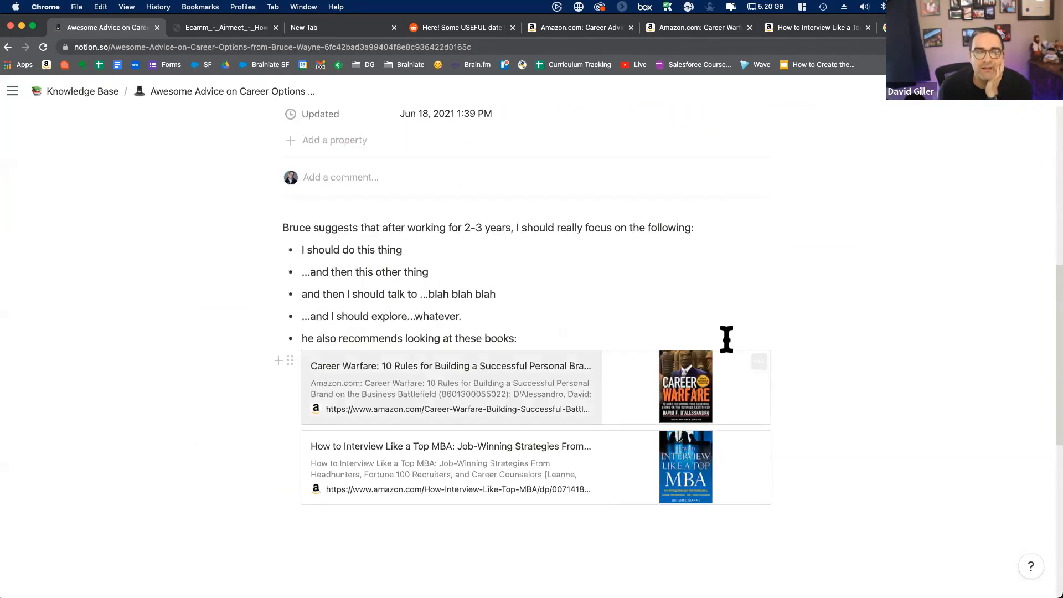
{"action": "scroll", "coordinate": [728, 355], "scroll_direction": "up", "scroll_amount": 8}
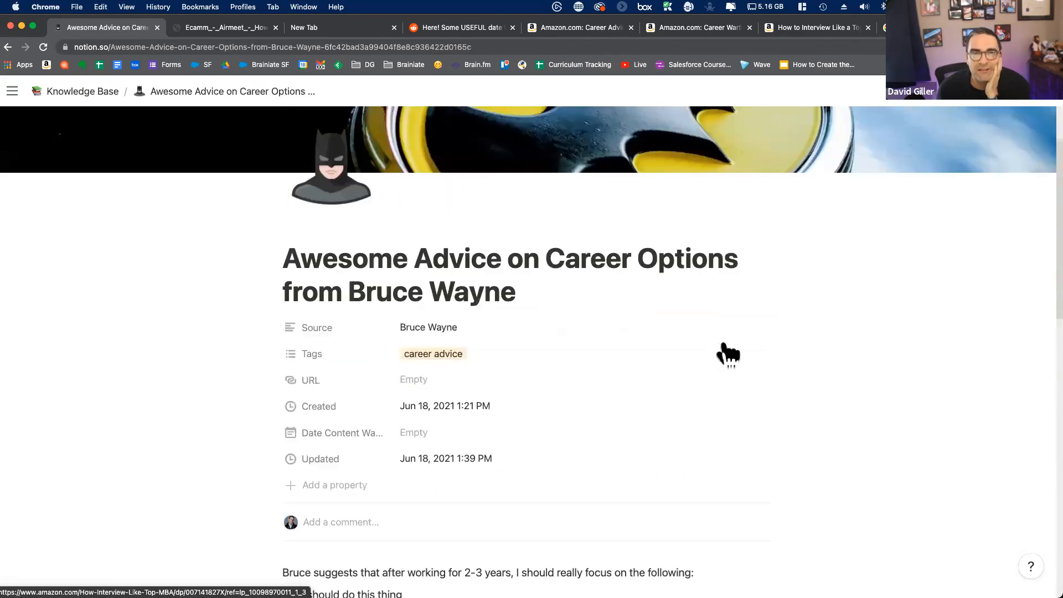
{"action": "scroll", "coordinate": [729, 355], "scroll_direction": "down", "scroll_amount": 6}
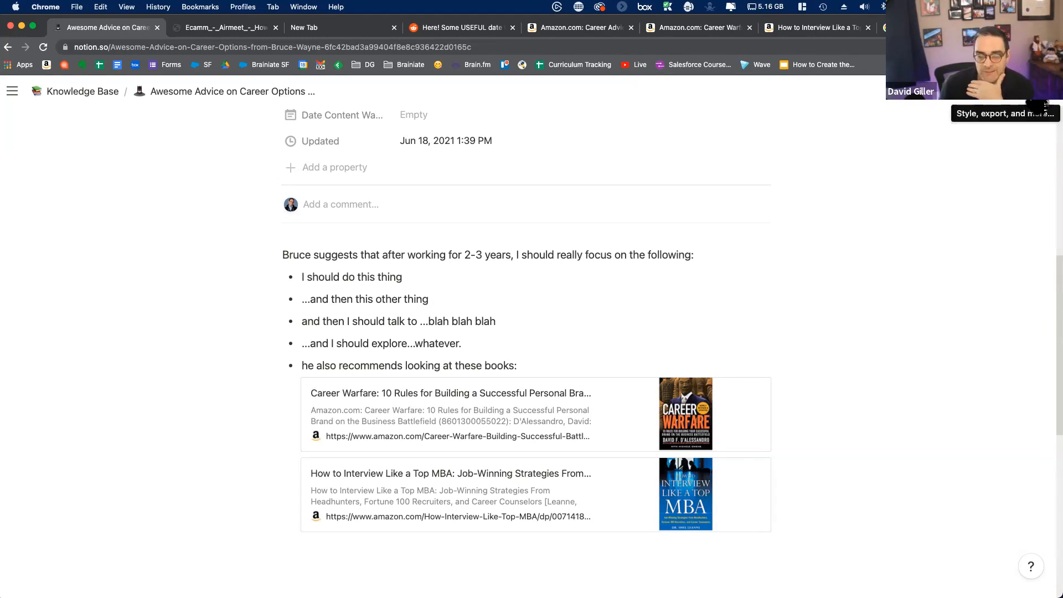
Try the full-width layout on the entry page and switch it back off.
{"action": "left_click", "coordinate": [1044, 102]}
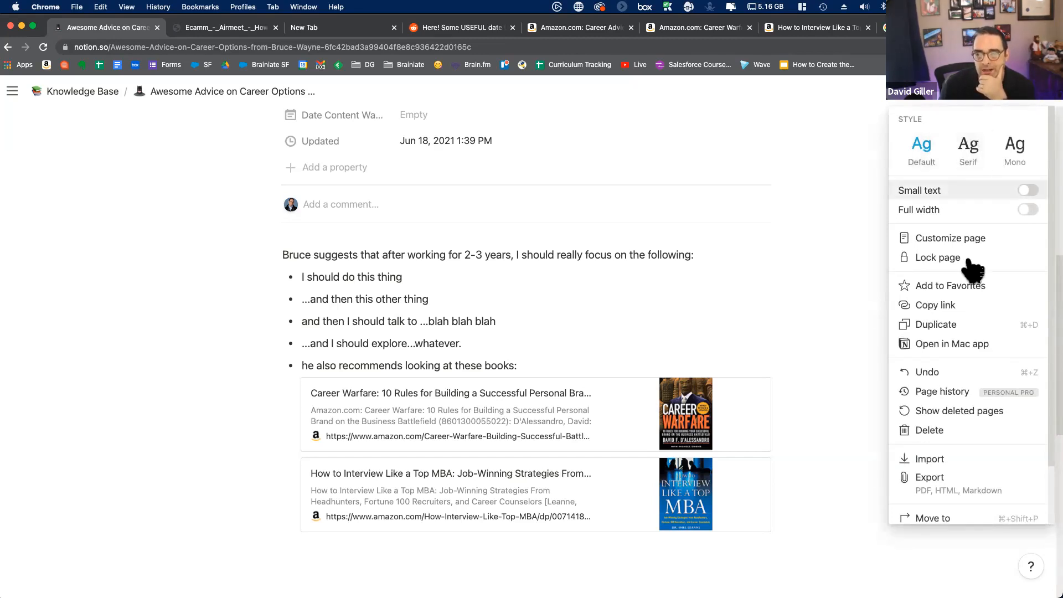
{"action": "left_click", "coordinate": [1028, 210]}
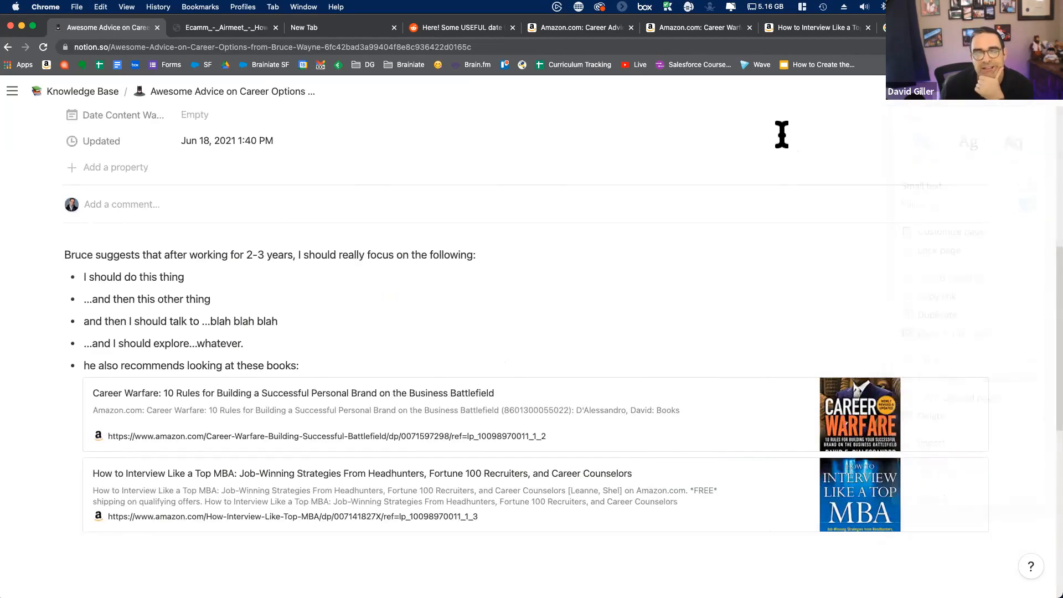
{"action": "left_click", "coordinate": [1026, 211]}
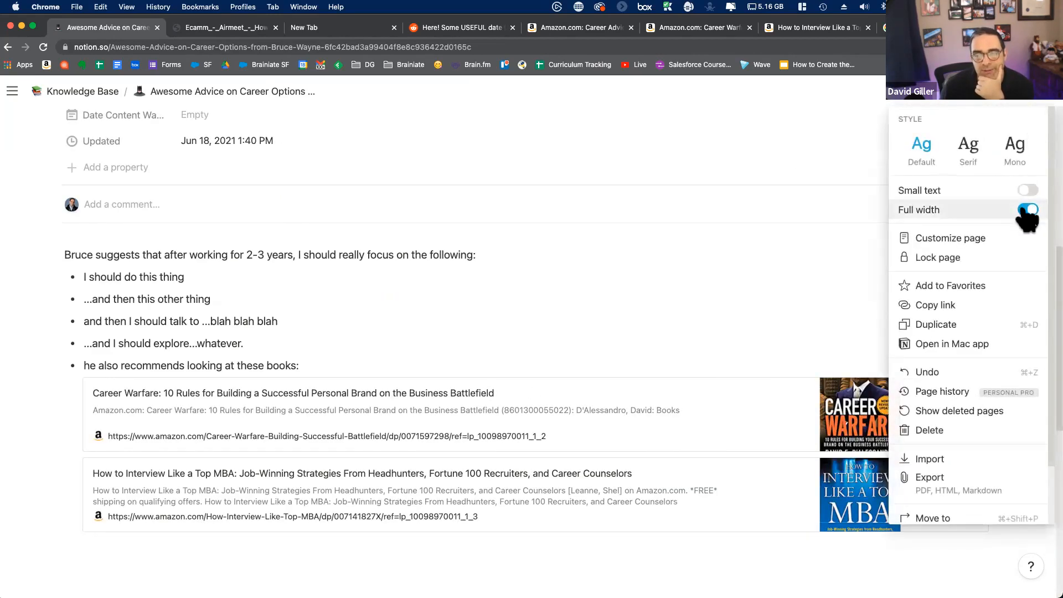
{"action": "left_click", "coordinate": [774, 155]}
{"action": "scroll", "coordinate": [816, 281], "scroll_direction": "up", "scroll_amount": 7}
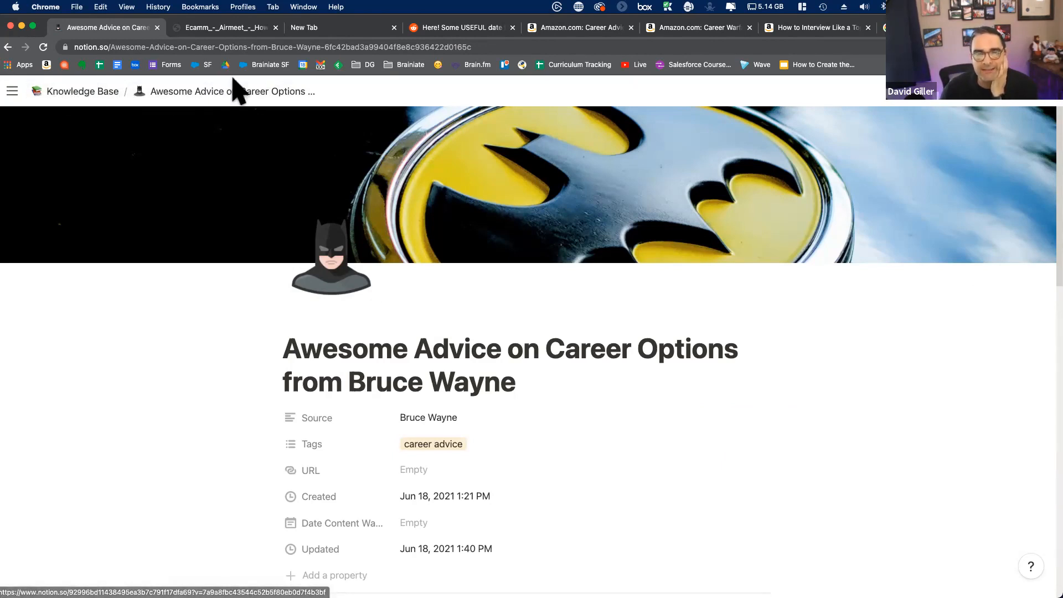
Return to the Knowledge Base database and view the list of available workspaces.
{"action": "left_click", "coordinate": [66, 94]}
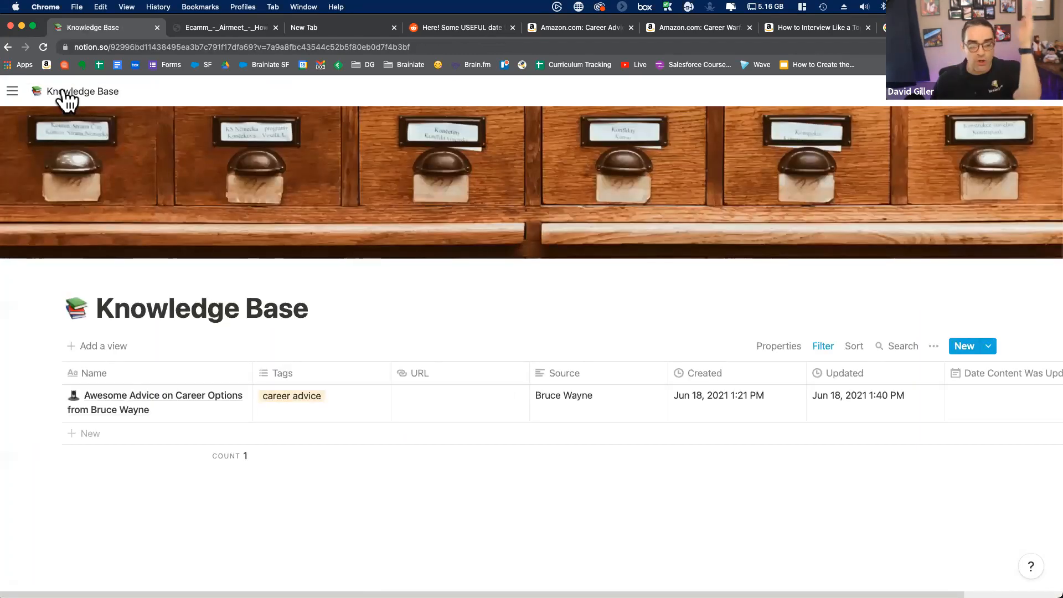
{"action": "mouse_move", "coordinate": [12, 91]}
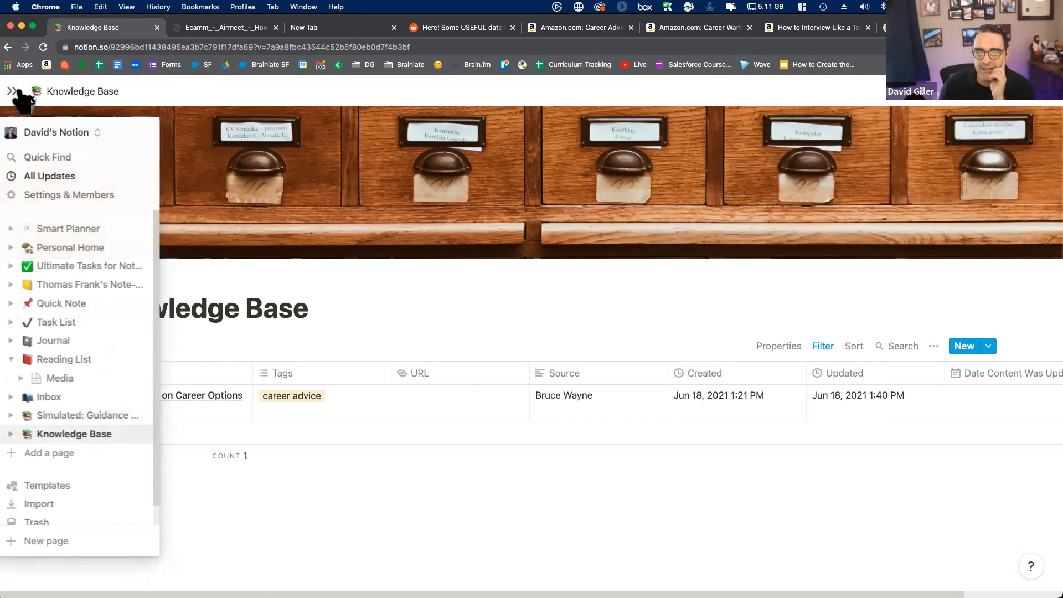
{"action": "left_click", "coordinate": [86, 135]}
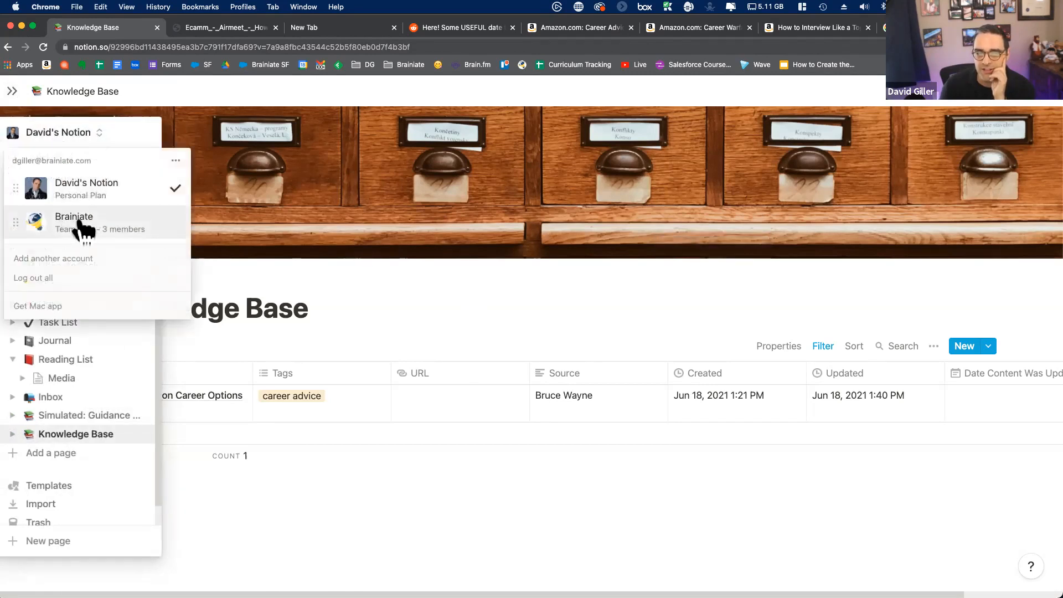
{"action": "left_click", "coordinate": [414, 146]}
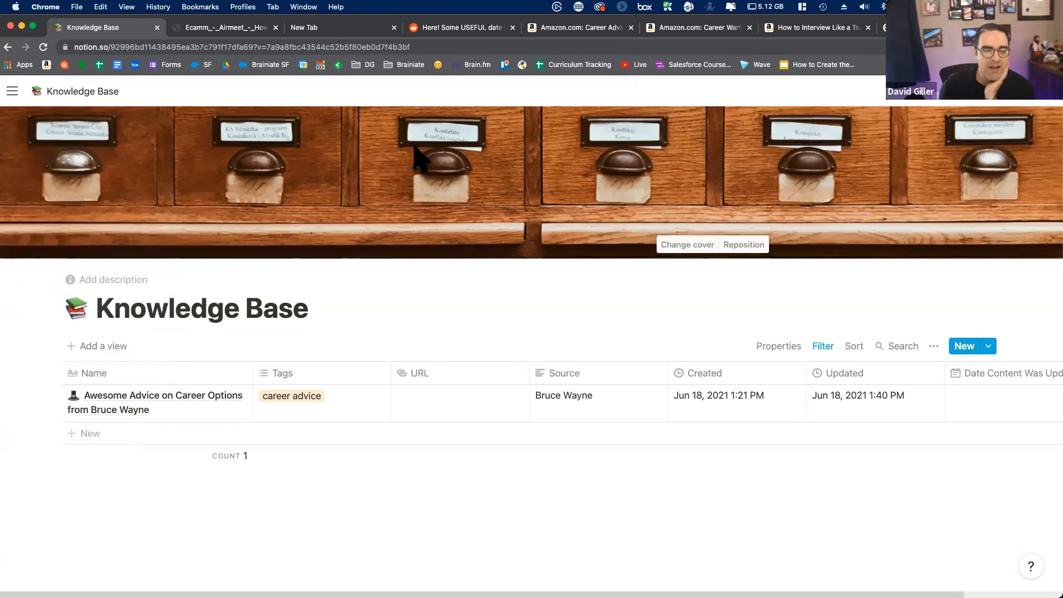
Add the Knowledge Base description "This is where I'll put all the awesome goodness of fantastic resources that I come across in my life.".
{"action": "left_click", "coordinate": [71, 280]}
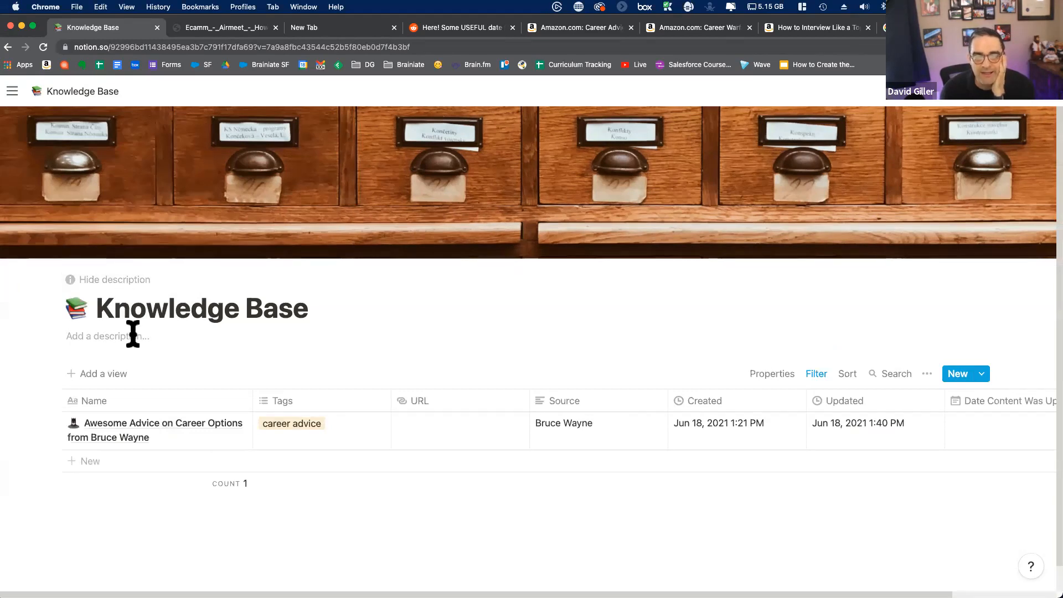
{"action": "type", "text": "This is "}
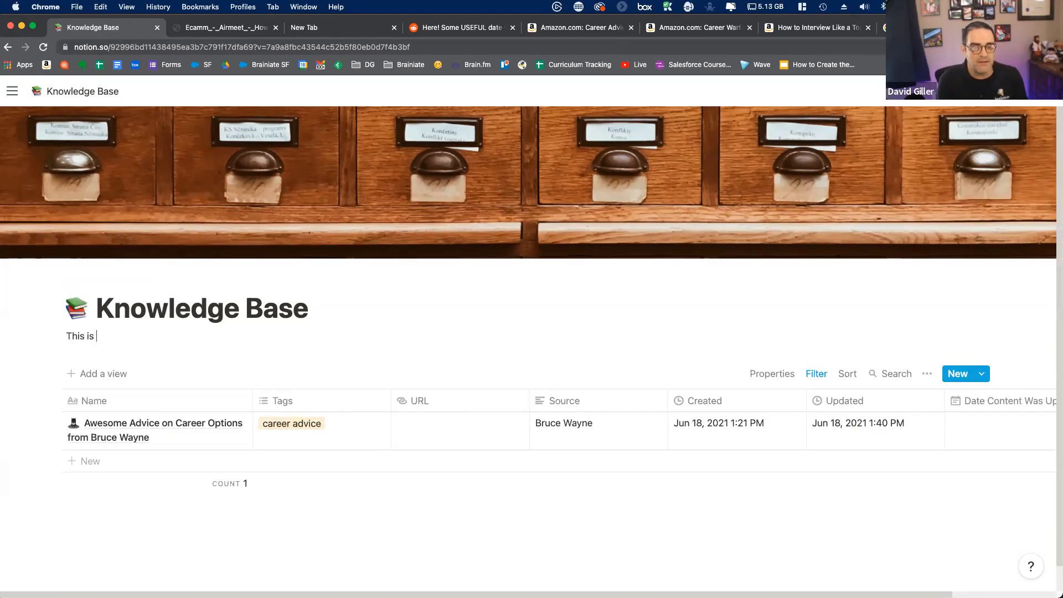
{"action": "type", "text": "where I'll put all the awesome goodn"}
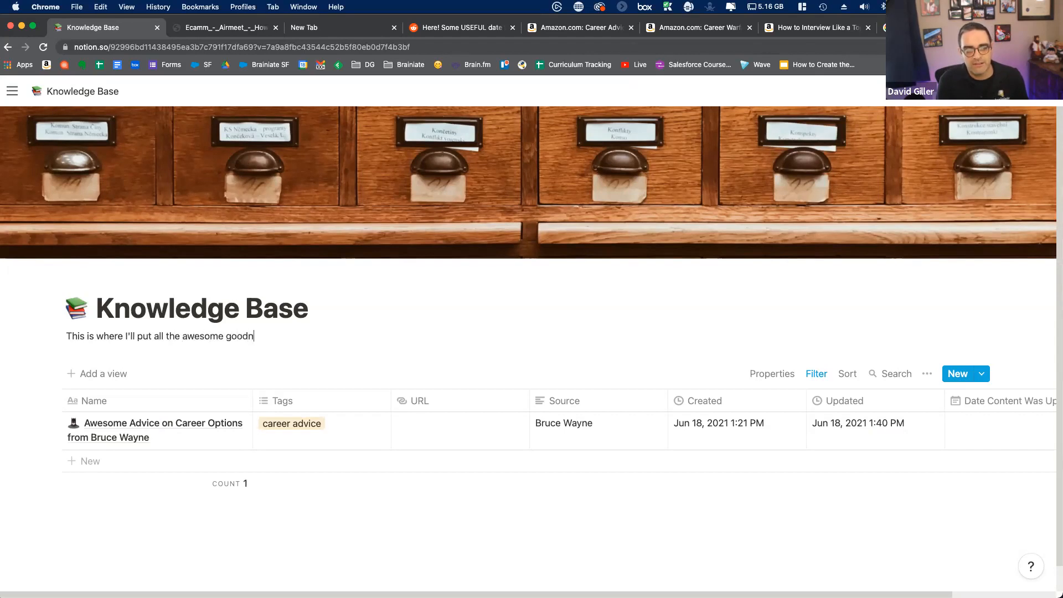
{"action": "type", "text": "ess of fantas"}
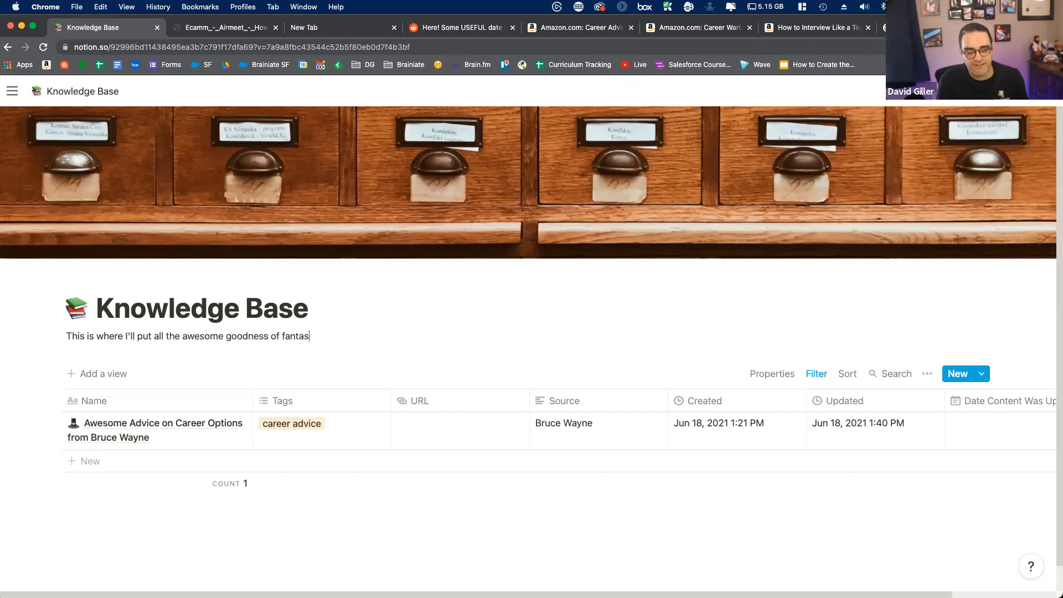
{"action": "type", "text": "tic resources that I come across in my life."}
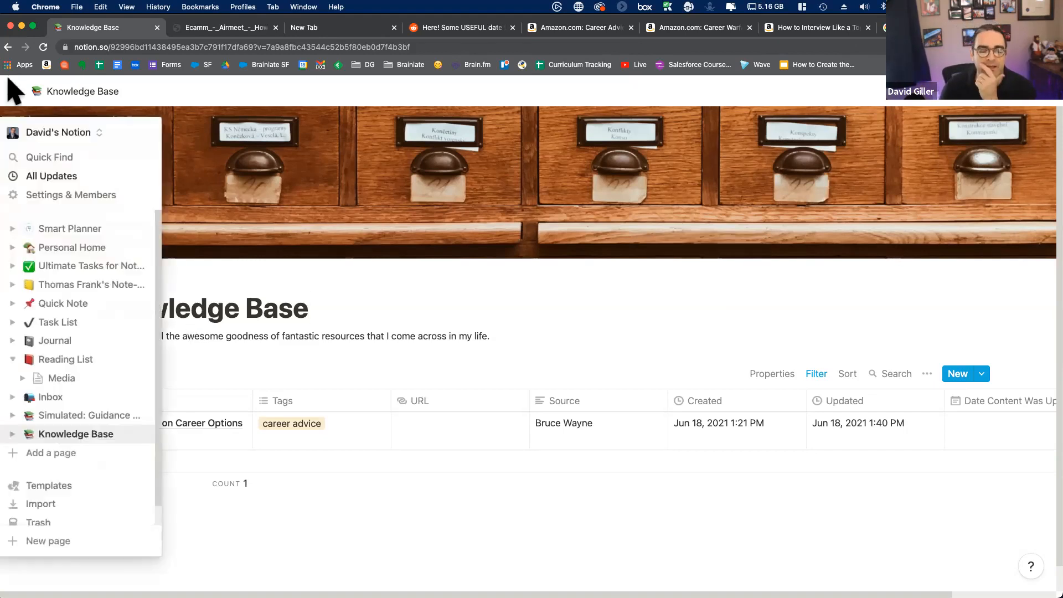
Search Google for "salesforce release notes" in the New Tab page and open the Salesforce Summer '21 Release Notes result.
{"action": "left_click", "coordinate": [348, 30]}
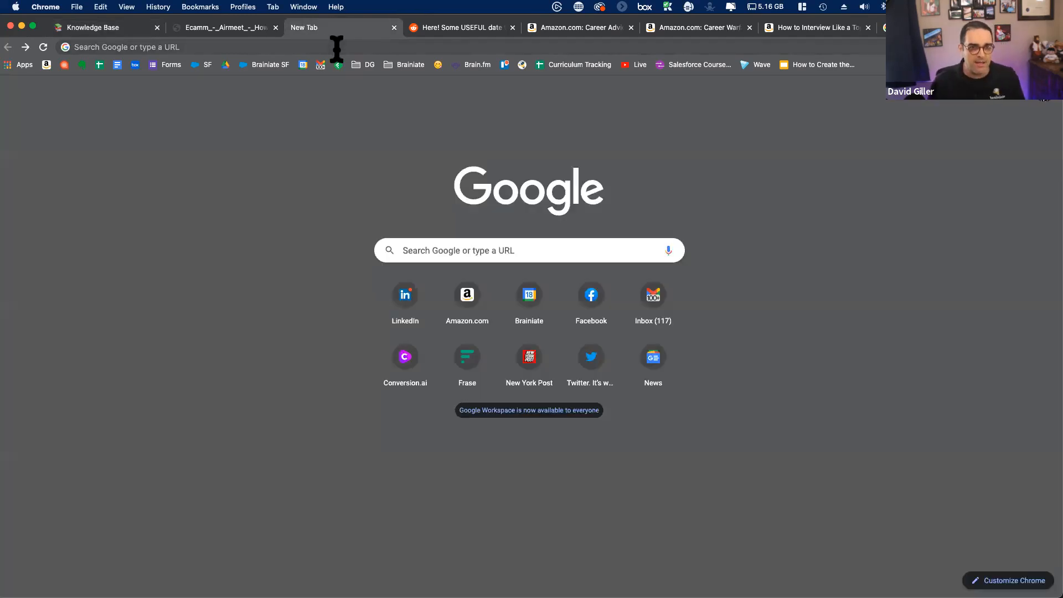
{"action": "left_click", "coordinate": [336, 47]}
{"action": "type", "text": "salesforce release notes"}
{"action": "key", "text": "Return"}
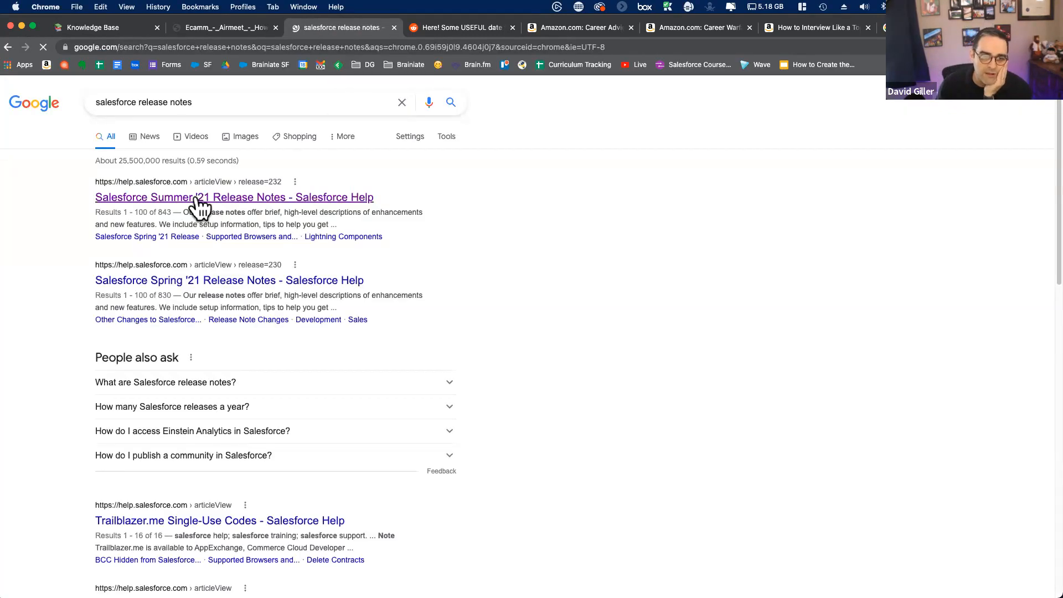
{"action": "left_click", "coordinate": [198, 206]}
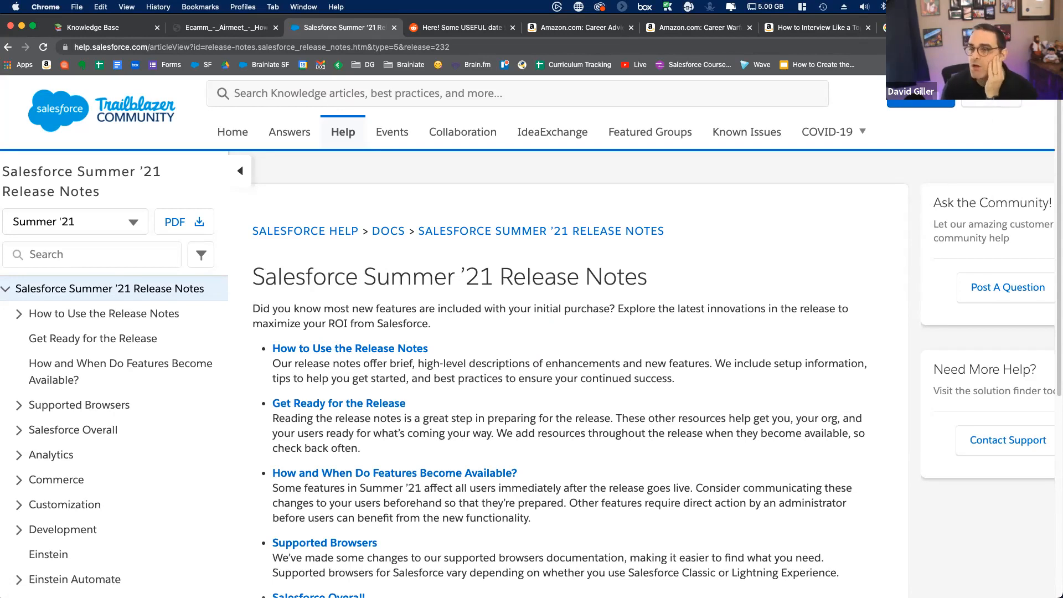
Preview the Save to Notion form for the release notes page, dismiss it and skim the release notes overview.
{"action": "left_click", "coordinate": [963, 47]}
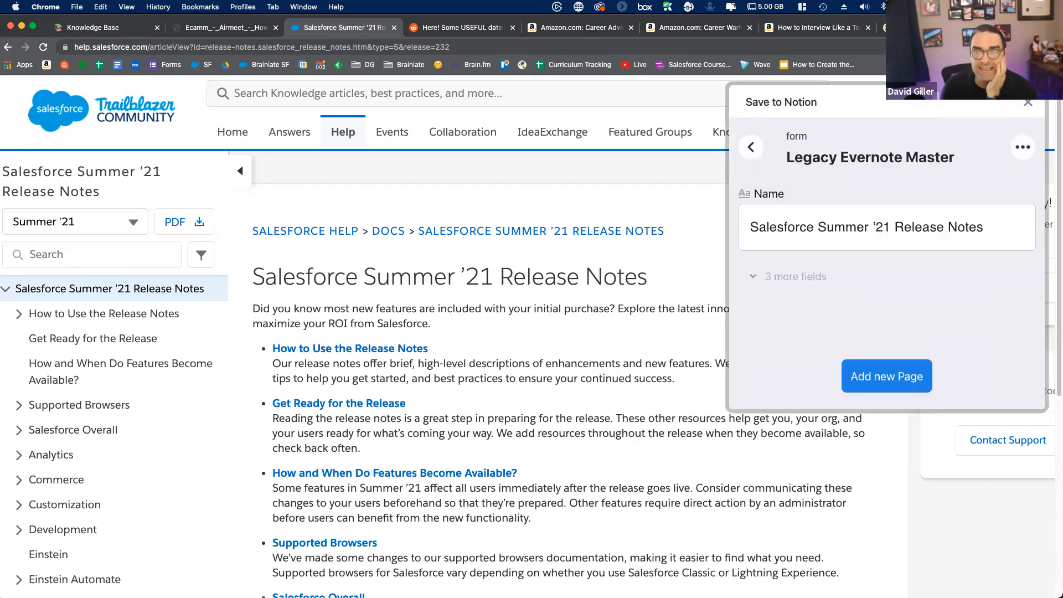
{"action": "left_click", "coordinate": [1028, 103]}
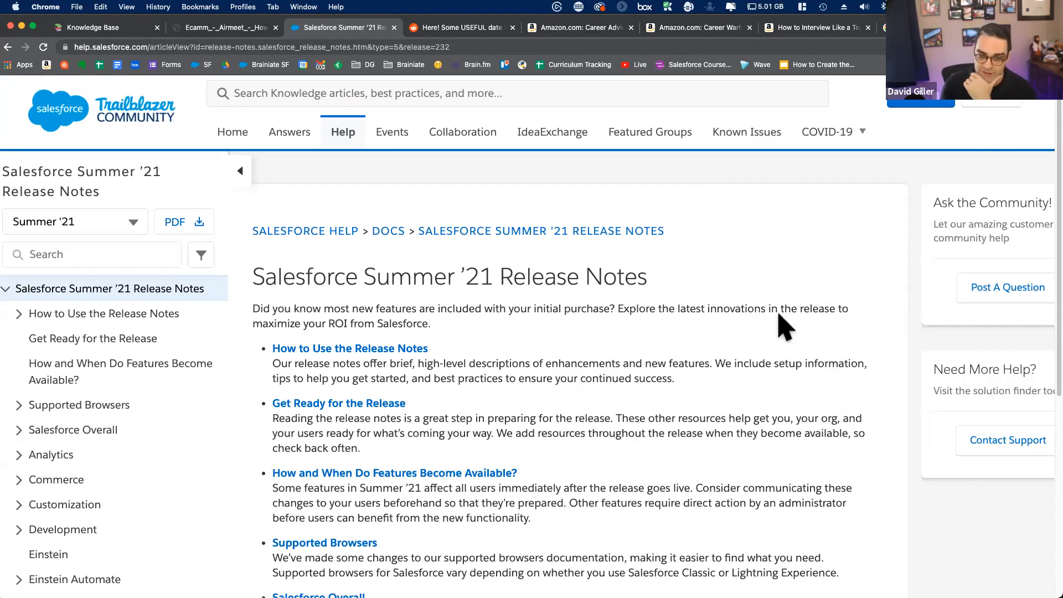
{"action": "scroll", "coordinate": [786, 312], "scroll_direction": "down", "scroll_amount": 2}
{"action": "scroll", "coordinate": [786, 312], "scroll_direction": "down", "scroll_amount": 2}
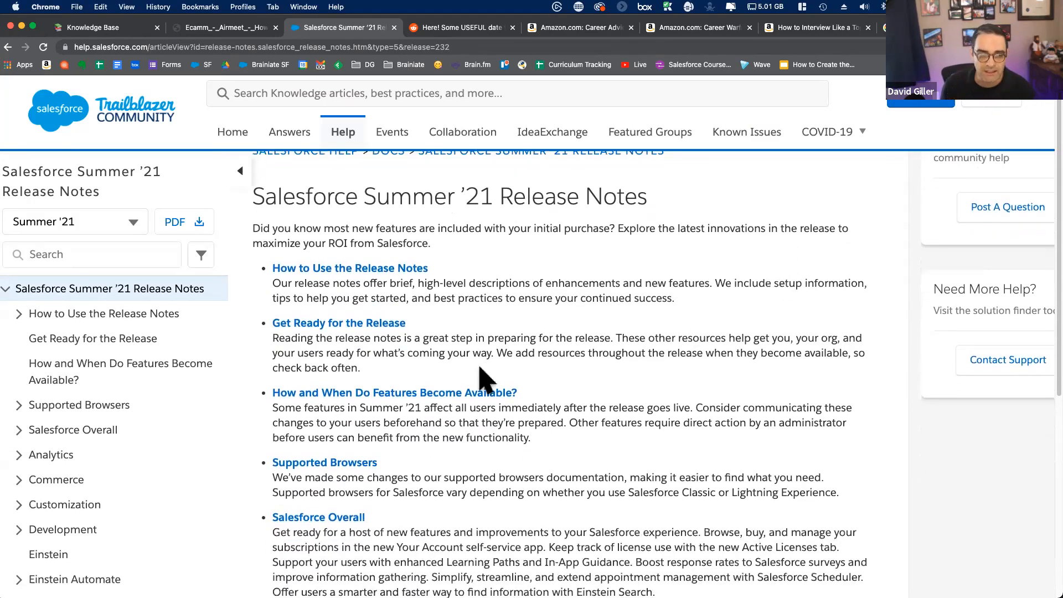
{"action": "scroll", "coordinate": [352, 418], "scroll_direction": "down", "scroll_amount": 5}
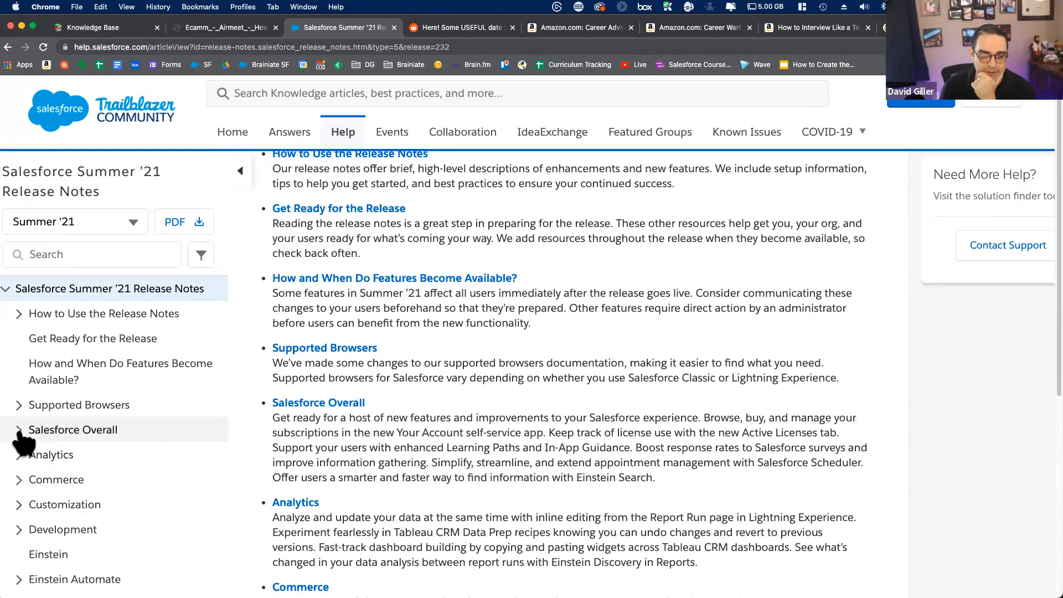
Open the Control the Visibility of Learning Paths article under Salesforce Overall, User Engagement, and collapse the release notes navigation.
{"action": "left_click", "coordinate": [22, 432]}
{"action": "left_click", "coordinate": [31, 481]}
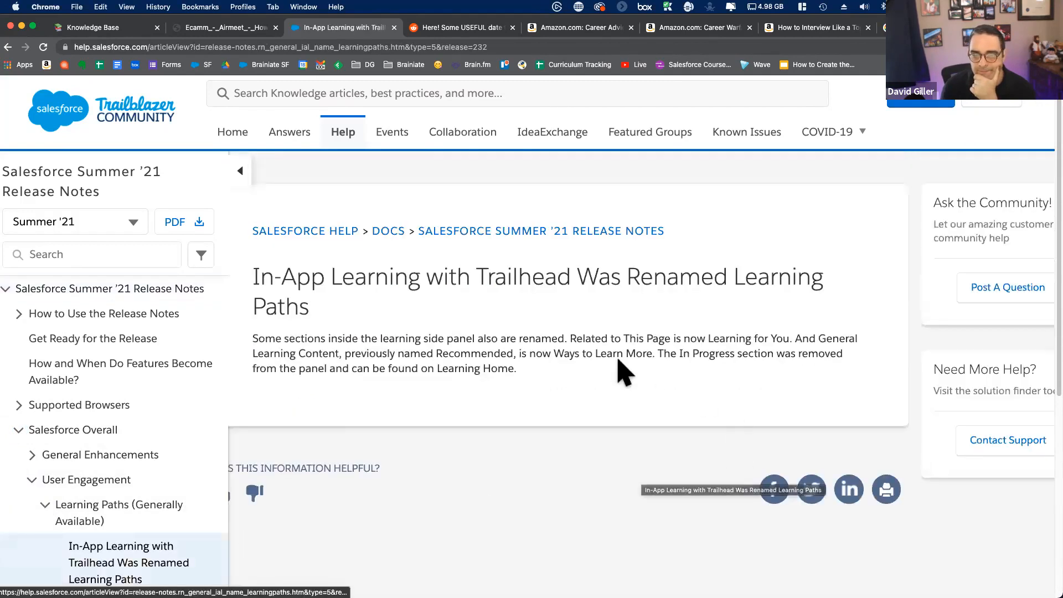
{"action": "scroll", "coordinate": [110, 435], "scroll_direction": "down", "scroll_amount": 5}
{"action": "left_click", "coordinate": [114, 440]}
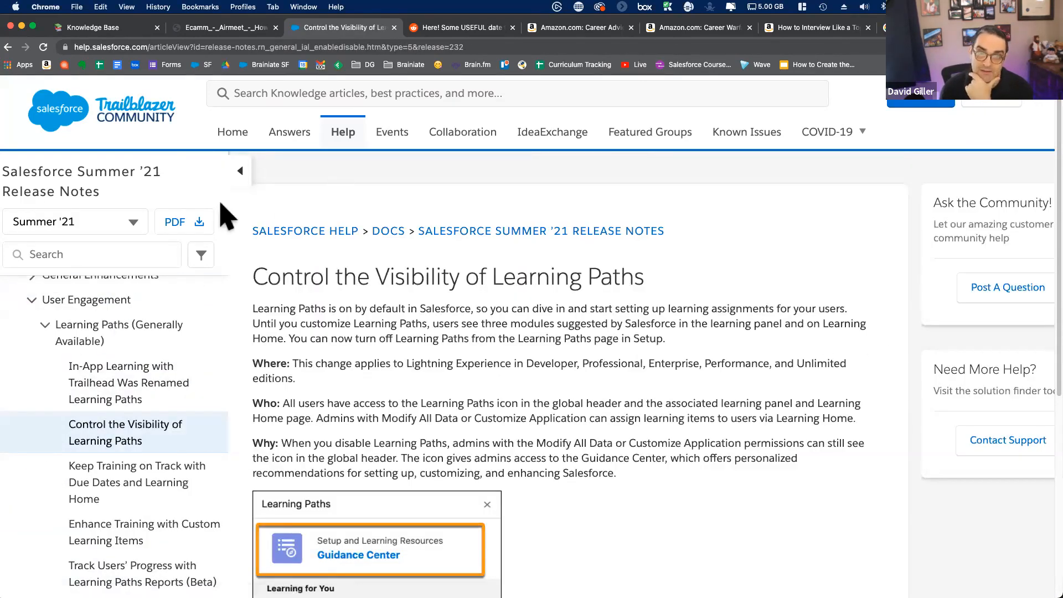
{"action": "left_click", "coordinate": [240, 171]}
{"action": "scroll", "coordinate": [441, 354], "scroll_direction": "down", "scroll_amount": 4}
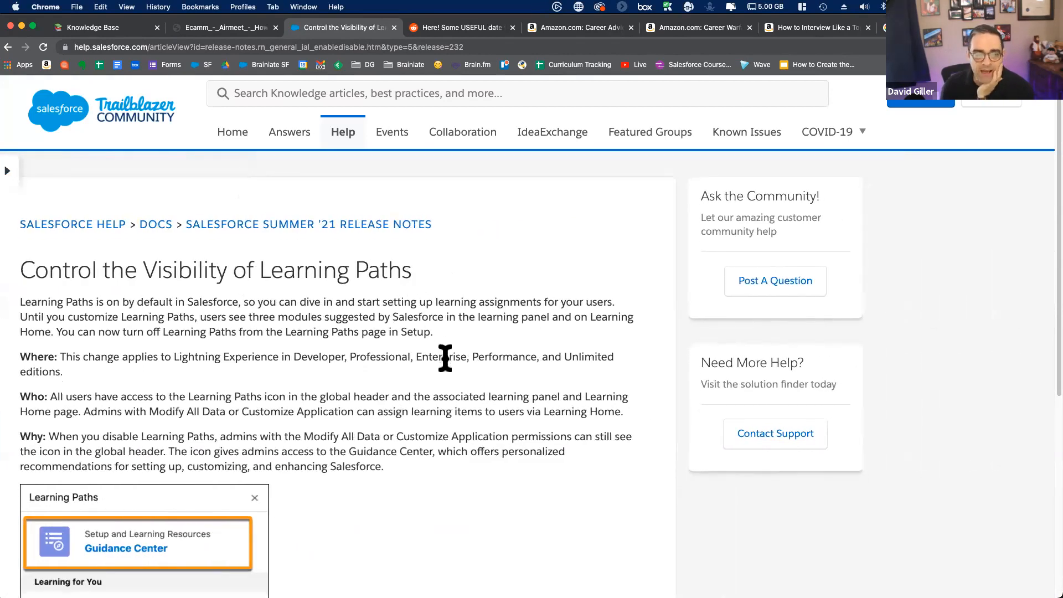
{"action": "scroll", "coordinate": [444, 359], "scroll_direction": "up", "scroll_amount": 4}
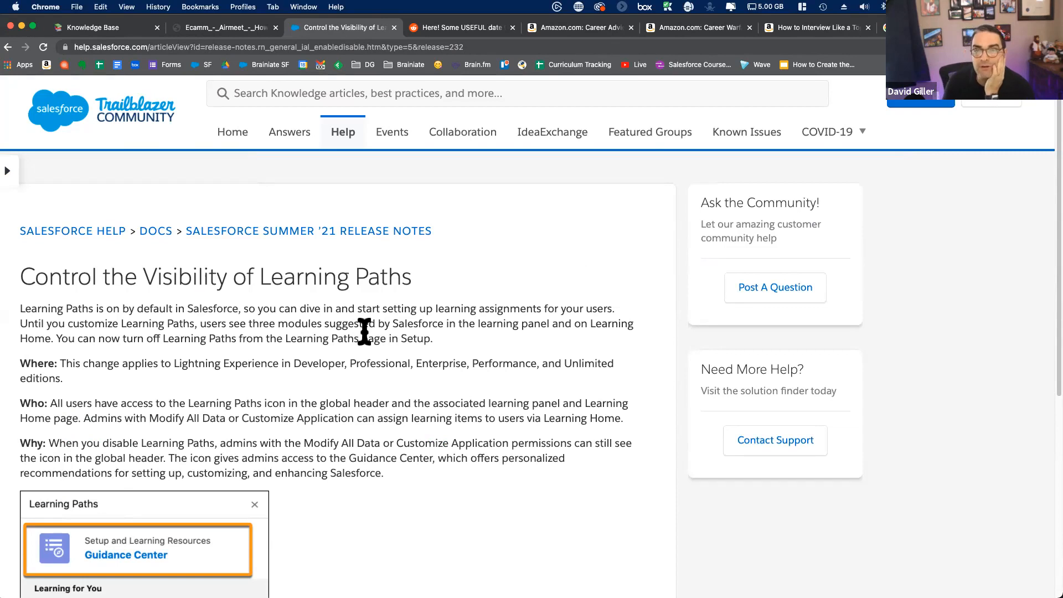
Open the Save to Notion clipper on the Learning Paths article and return from the Legacy Evernote Master form to the forms list.
{"action": "scroll", "coordinate": [366, 335], "scroll_direction": "down", "scroll_amount": 1}
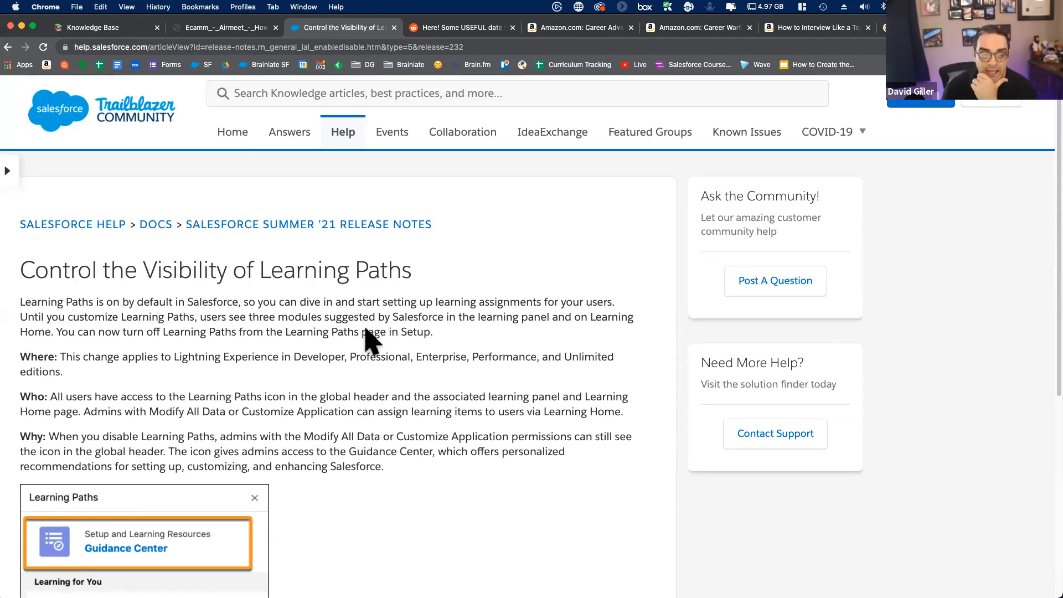
{"action": "left_click", "coordinate": [941, 47]}
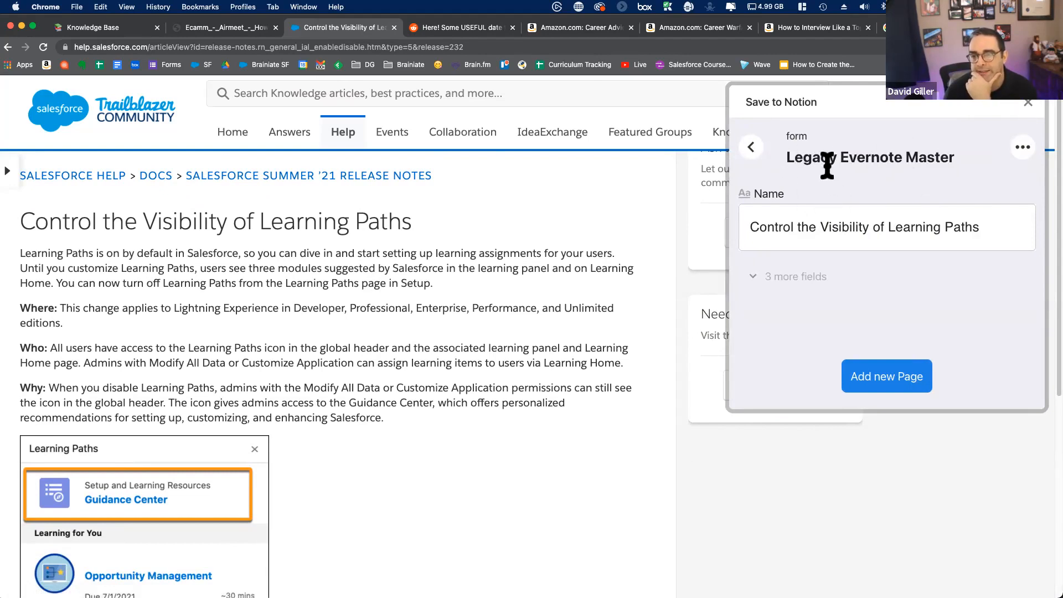
{"action": "left_click", "coordinate": [751, 147]}
{"action": "left_click", "coordinate": [850, 196]}
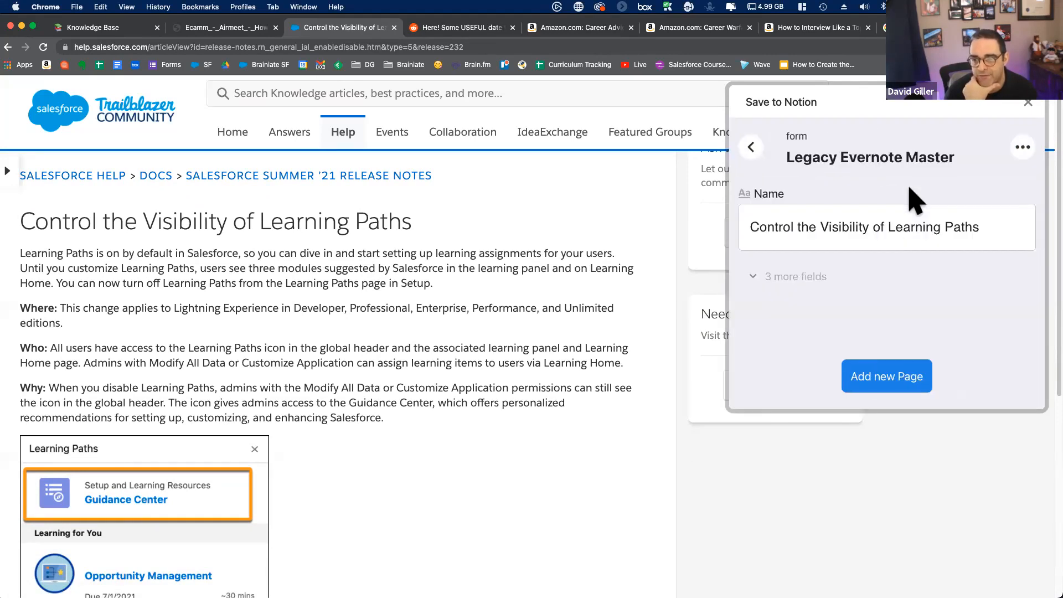
{"action": "left_click", "coordinate": [751, 147]}
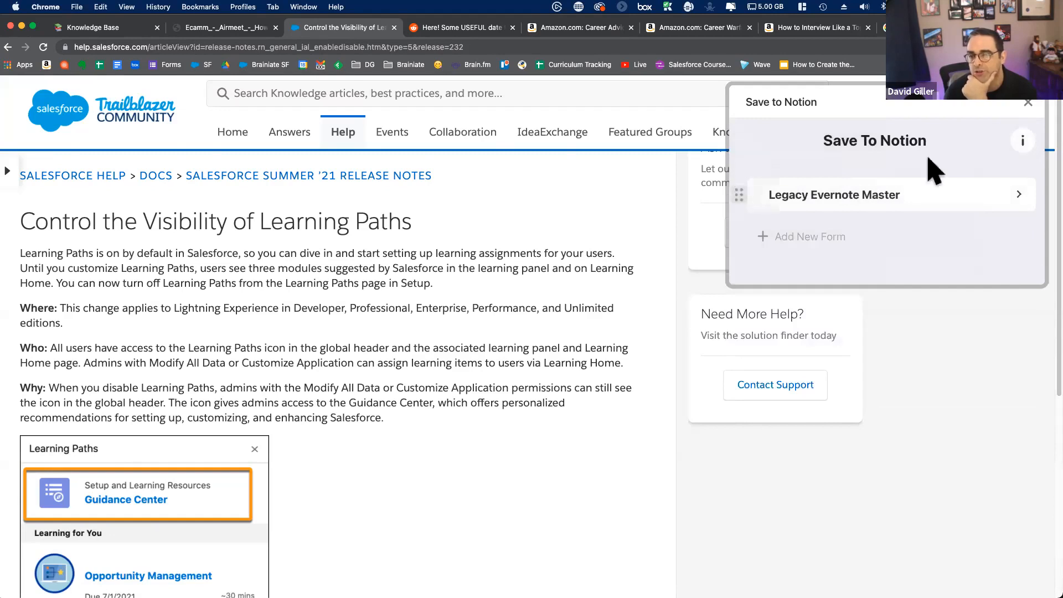
Add a new clipper form that saves to the Knowledge Base database.
{"action": "left_click", "coordinate": [1023, 147]}
{"action": "left_click", "coordinate": [790, 247]}
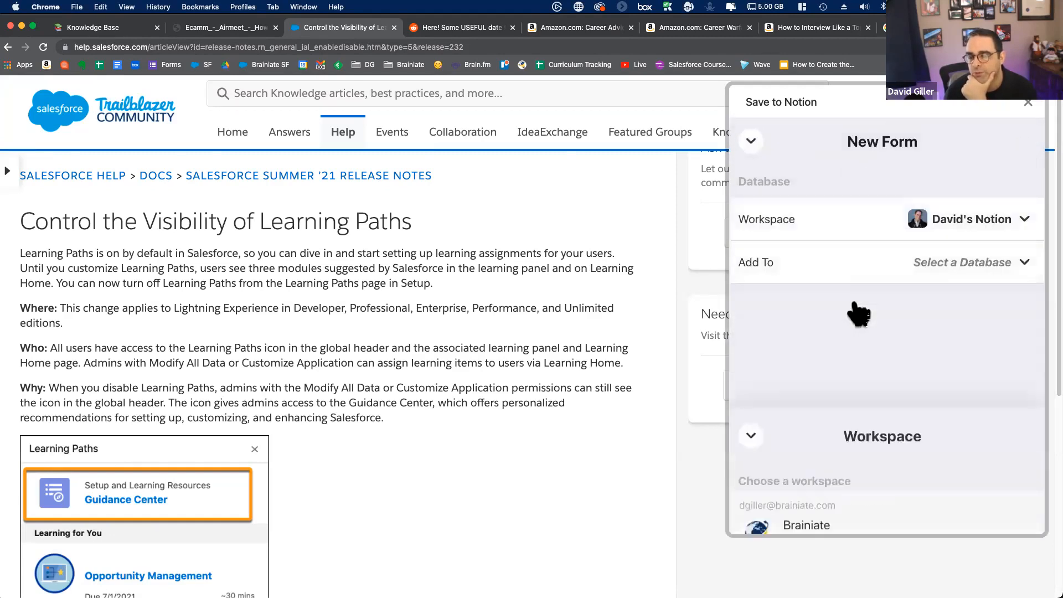
{"action": "left_click", "coordinate": [1009, 269]}
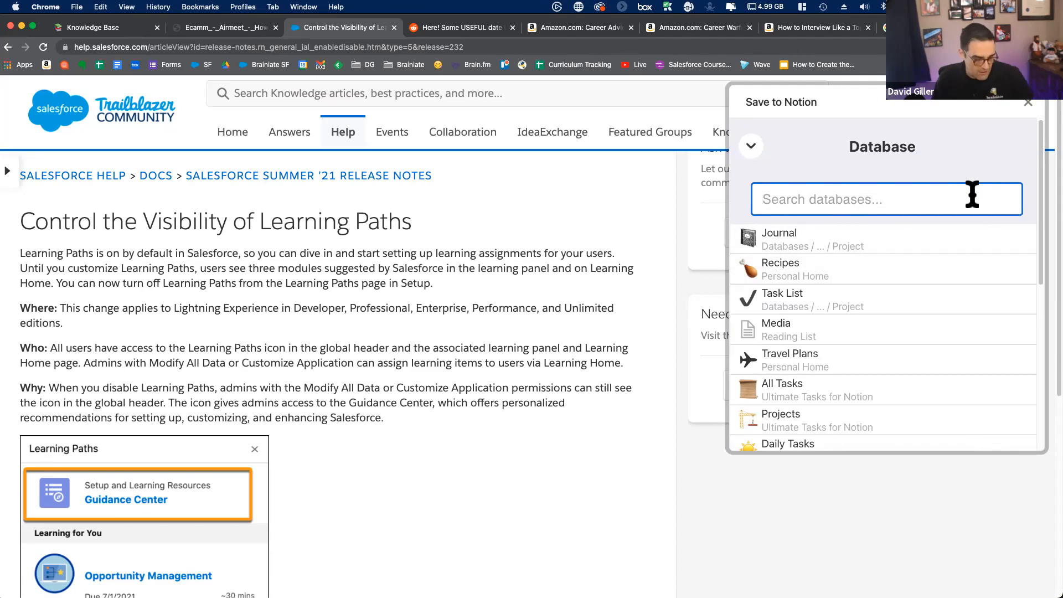
{"action": "type", "text": "kno"}
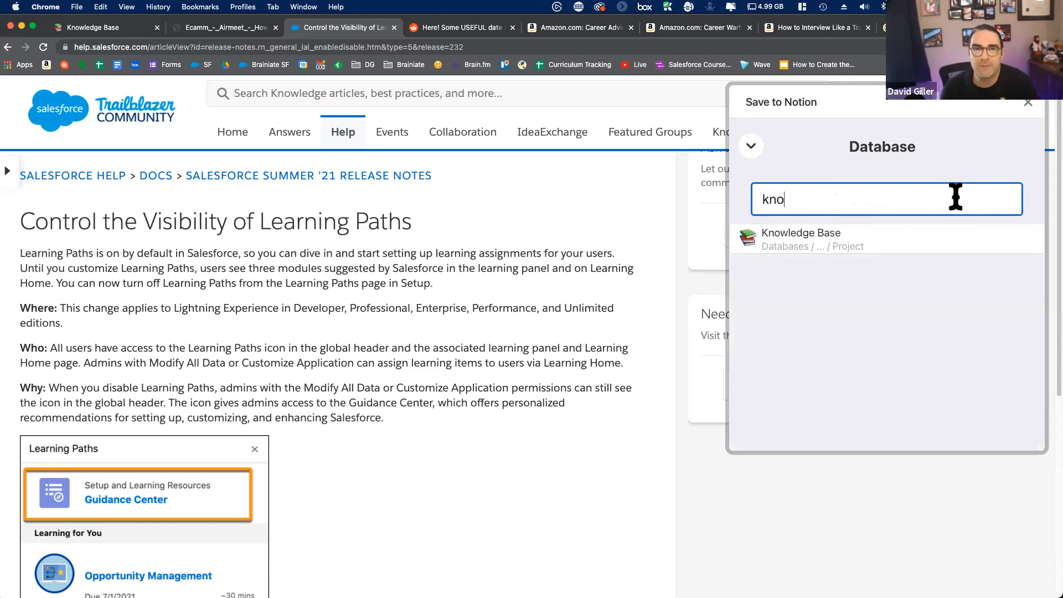
{"action": "left_click", "coordinate": [824, 244]}
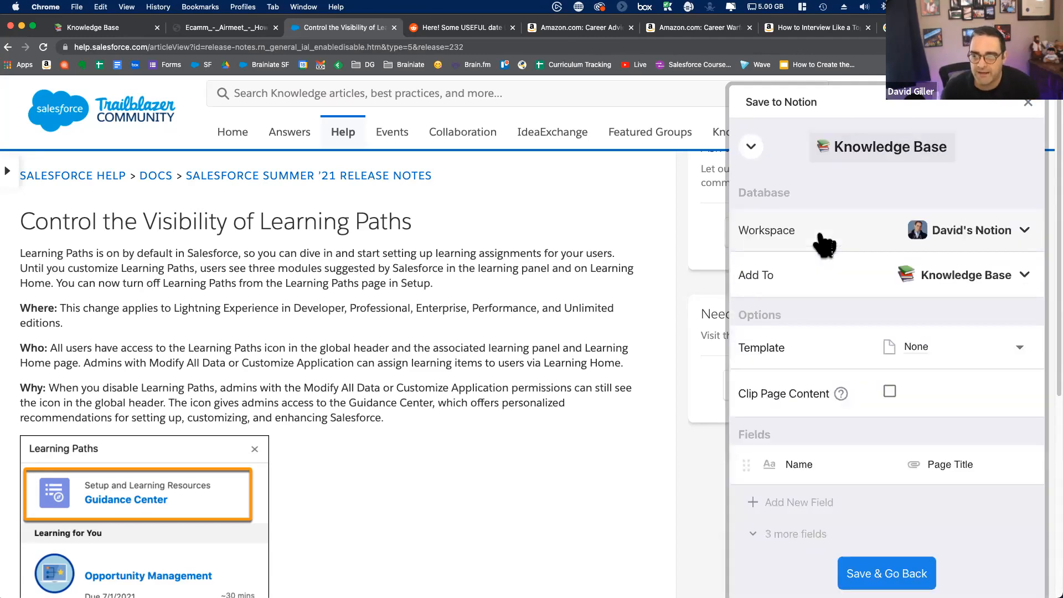
Check the template choices for the Knowledge Base form, leave None, and enable Clip Page Content.
{"action": "left_click", "coordinate": [1020, 350]}
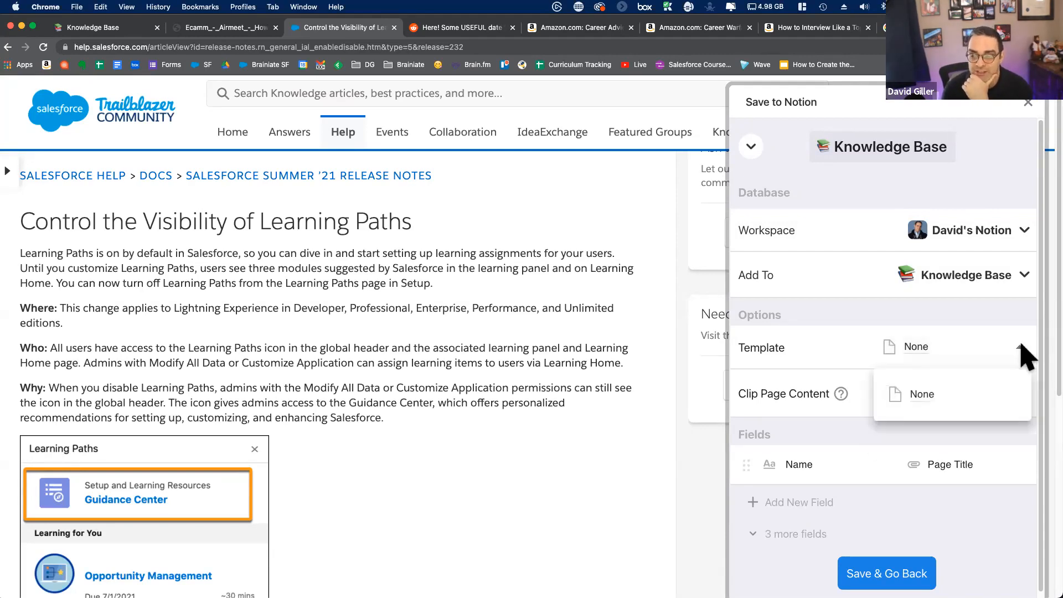
{"action": "left_click", "coordinate": [820, 301]}
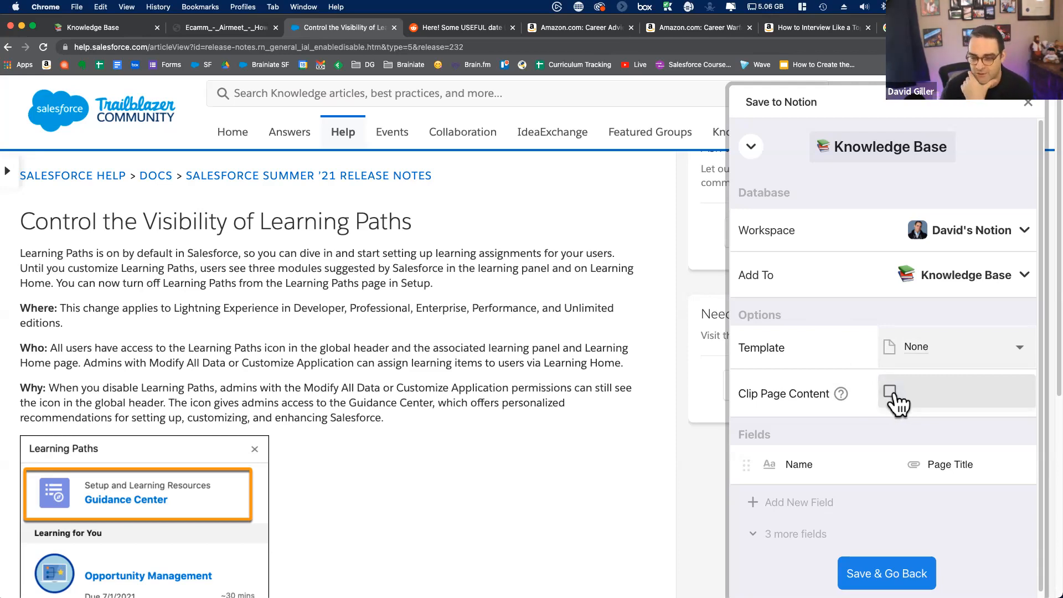
{"action": "mouse_move", "coordinate": [844, 392]}
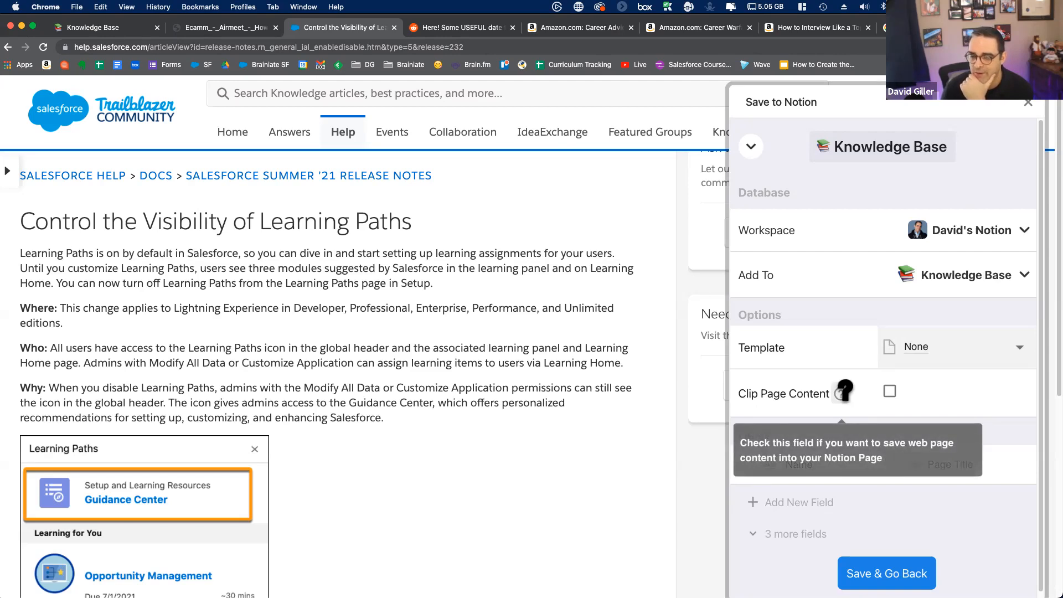
{"action": "left_click", "coordinate": [889, 391]}
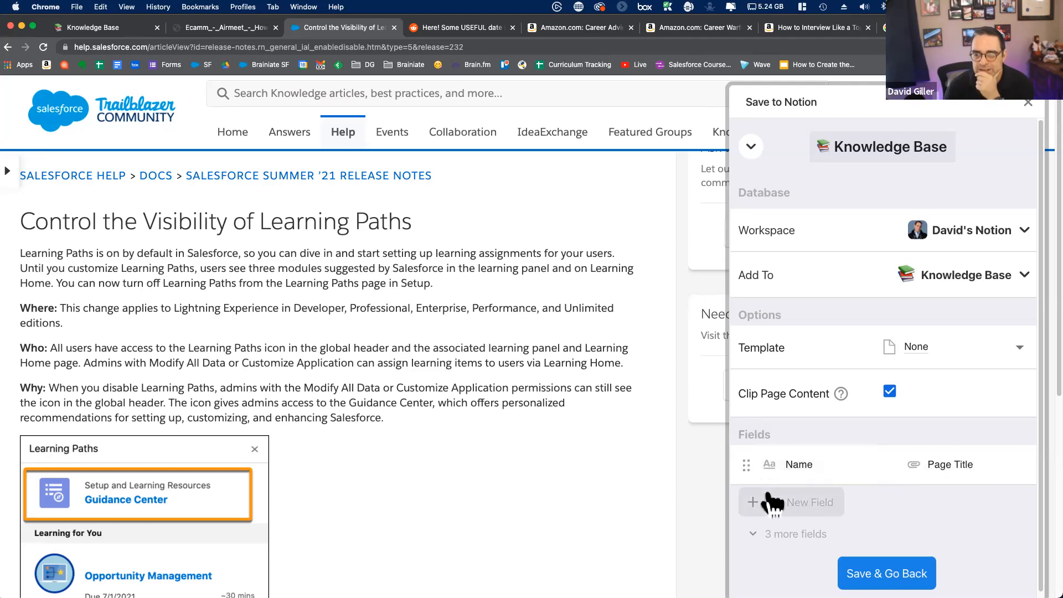
Add a Tags field to the Knowledge Base form and browse its tag options, leaving the default value empty.
{"action": "left_click", "coordinate": [760, 512]}
{"action": "left_click", "coordinate": [769, 380]}
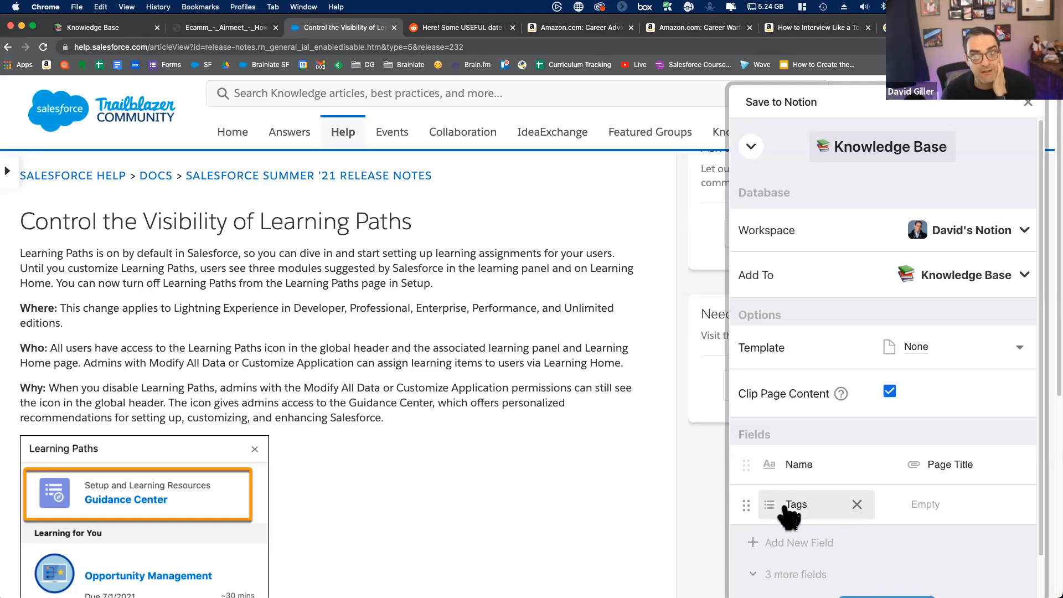
{"action": "left_click", "coordinate": [950, 504]}
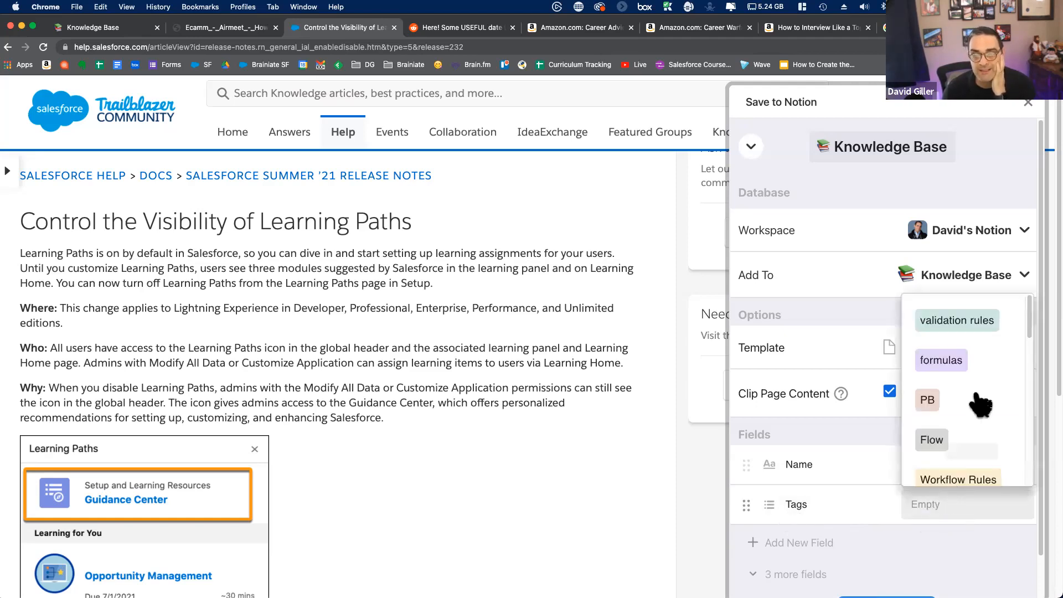
{"action": "scroll", "coordinate": [961, 437], "scroll_direction": "down", "scroll_amount": 1}
{"action": "scroll", "coordinate": [963, 440], "scroll_direction": "down", "scroll_amount": 5}
{"action": "scroll", "coordinate": [962, 441], "scroll_direction": "up", "scroll_amount": 5}
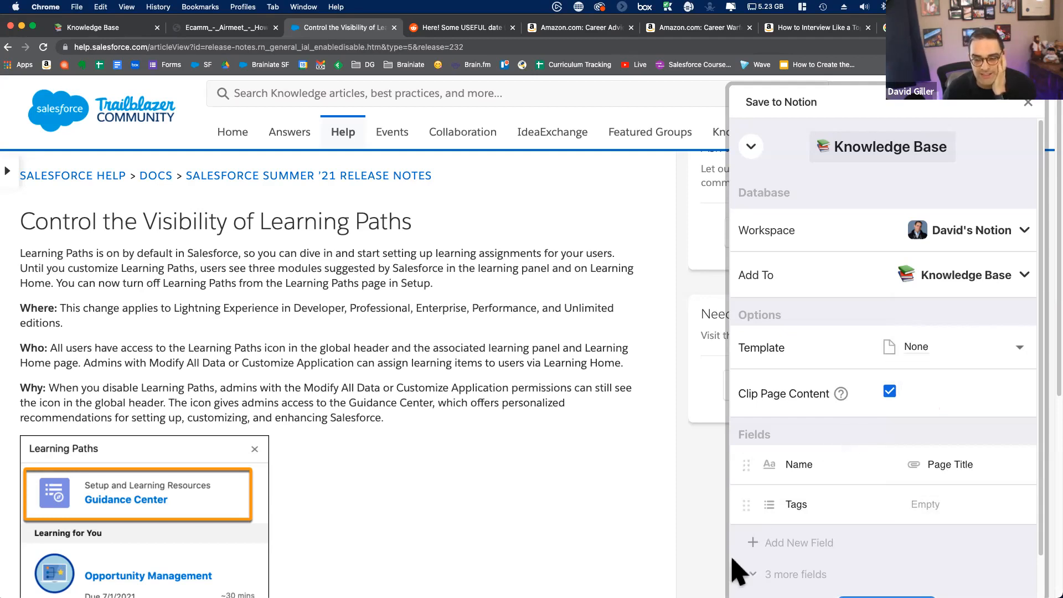
Add a Source field with an empty default and save the Knowledge Base form.
{"action": "left_click", "coordinate": [763, 543]}
{"action": "scroll", "coordinate": [828, 496], "scroll_direction": "down", "scroll_amount": 1}
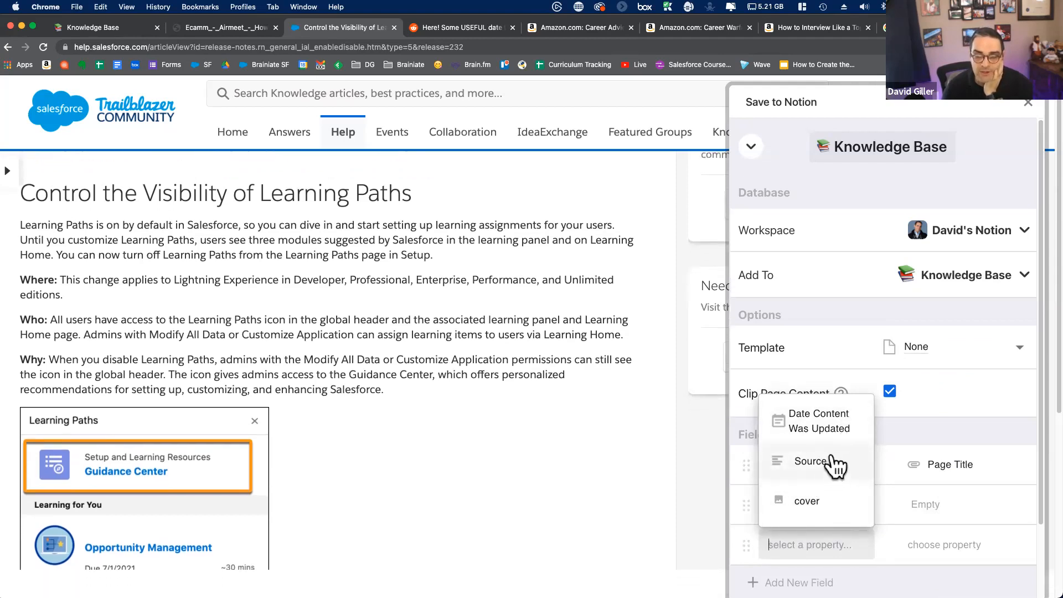
{"action": "left_click", "coordinate": [833, 461]}
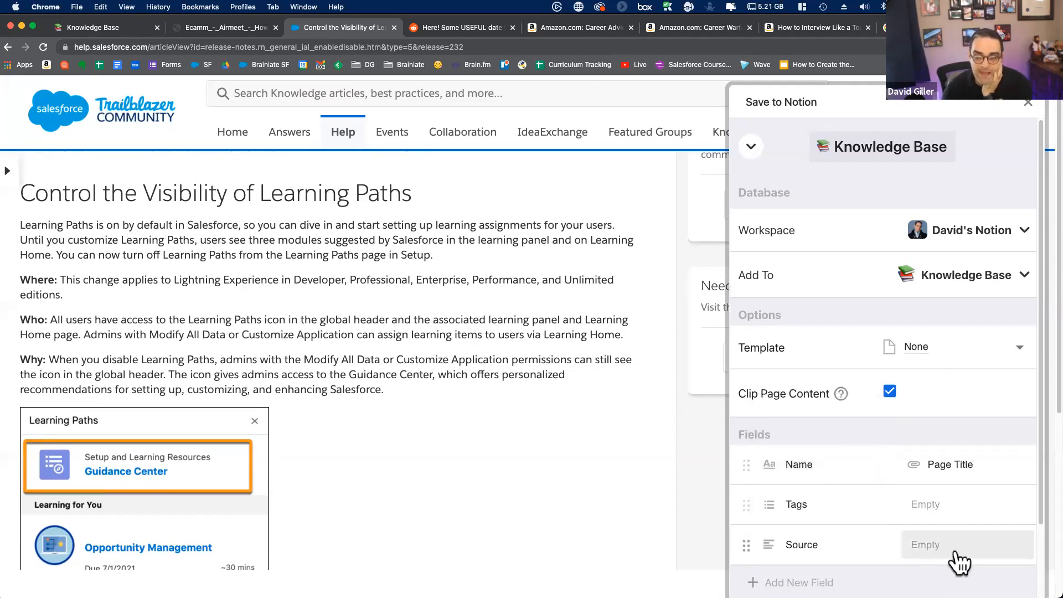
{"action": "scroll", "coordinate": [956, 562], "scroll_direction": "down", "scroll_amount": 2}
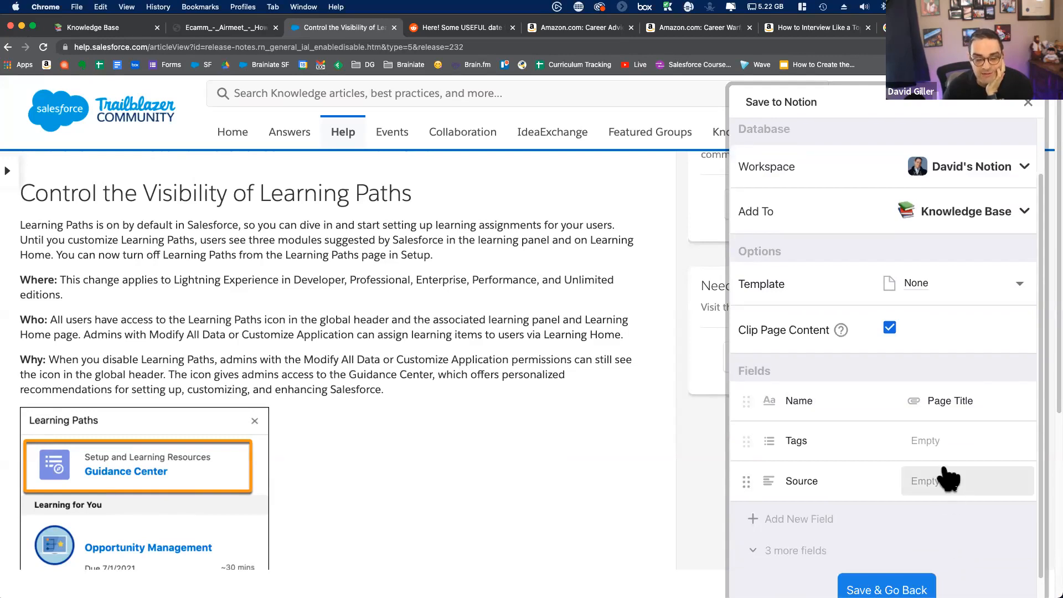
{"action": "scroll", "coordinate": [853, 492], "scroll_direction": "down", "scroll_amount": 1}
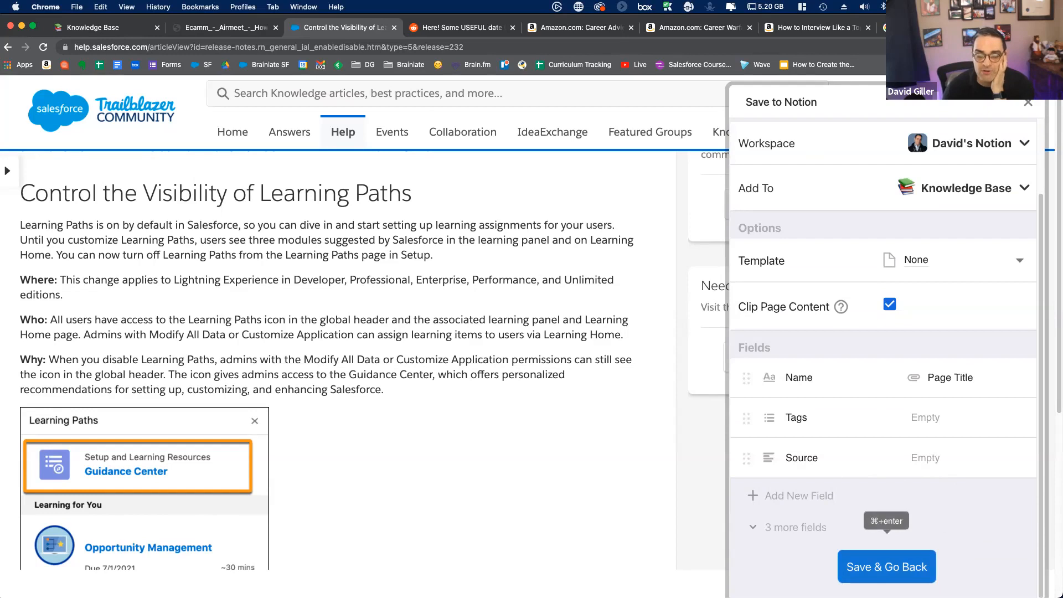
{"action": "left_click", "coordinate": [886, 567]}
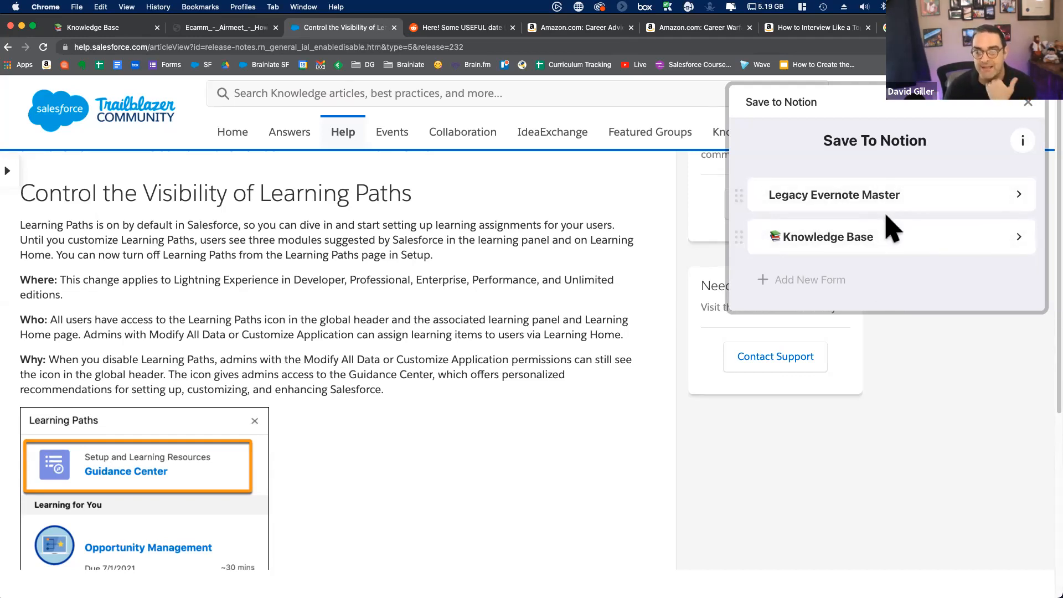
Open the Knowledge Base form for the article and assign the existing tags Release Notes and User Adoption.
{"action": "left_click", "coordinate": [892, 244]}
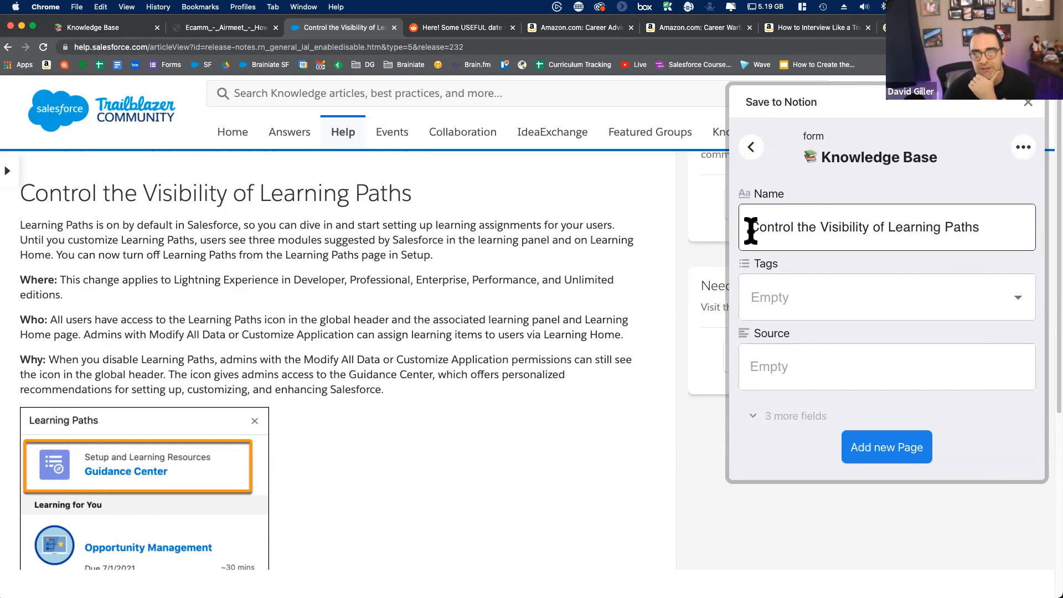
{"action": "left_click_drag", "start_coordinate": [5, 194], "coordinate": [427, 209]}
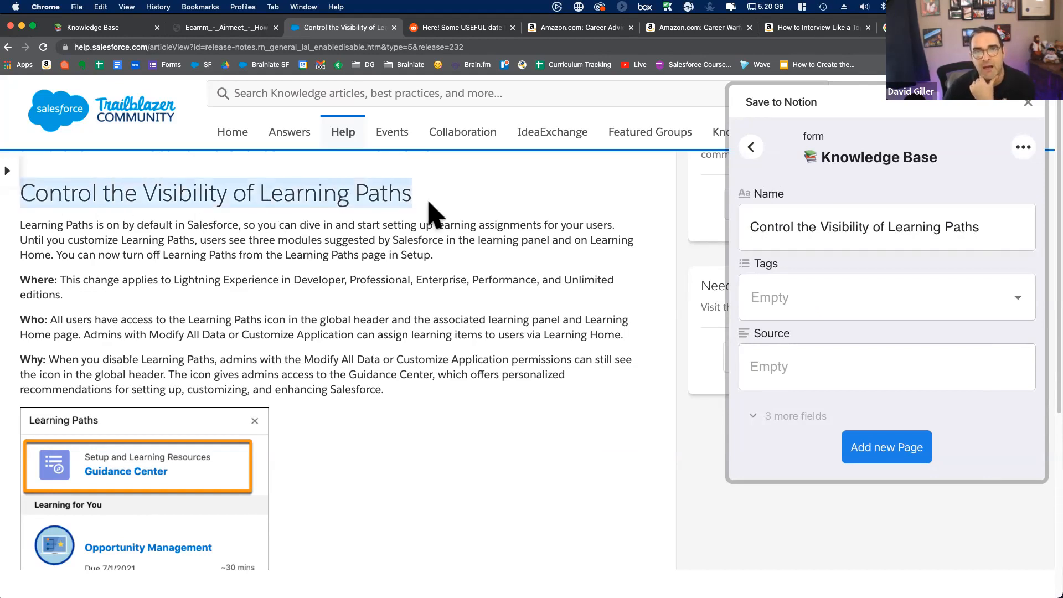
{"action": "left_click", "coordinate": [910, 298]}
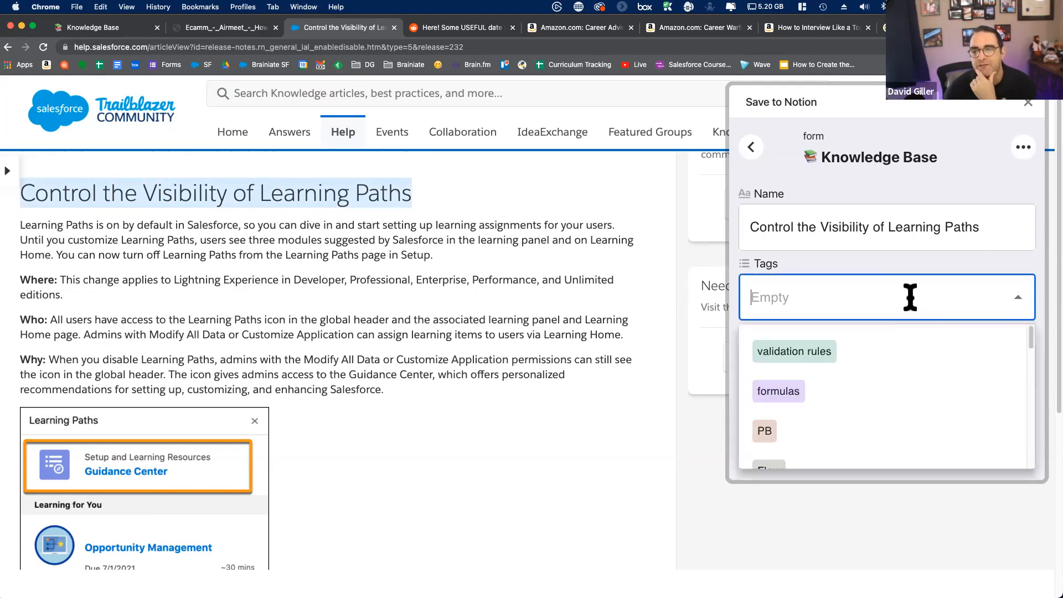
{"action": "type", "text": "relea"}
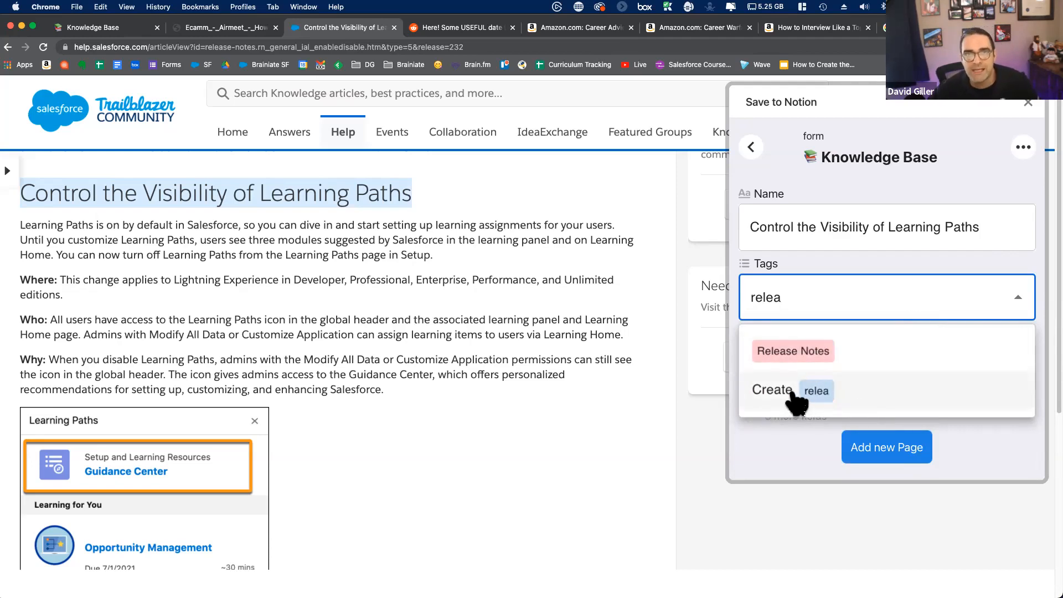
{"action": "left_click", "coordinate": [797, 354]}
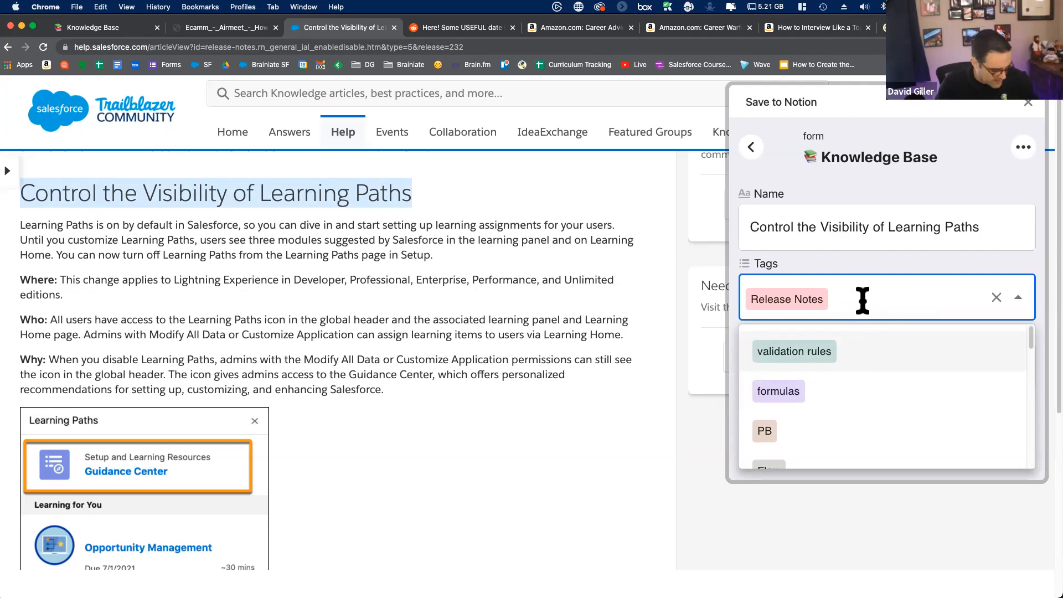
{"action": "type", "text": "adop"}
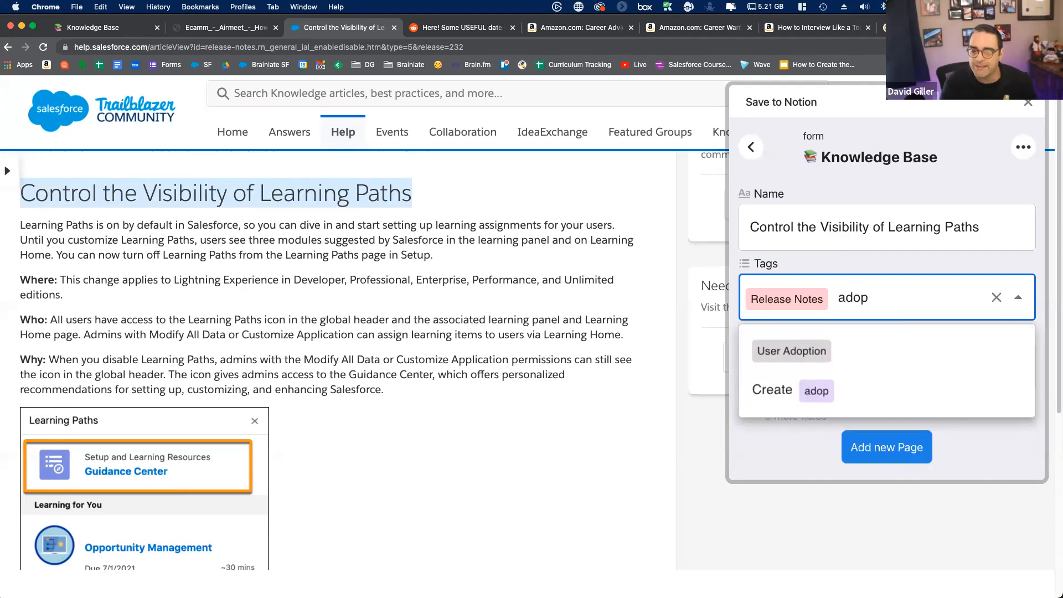
{"action": "left_click", "coordinate": [787, 353]}
Create a new tag named Training End Users and assign it to the article.
{"action": "type", "text": "Training"}
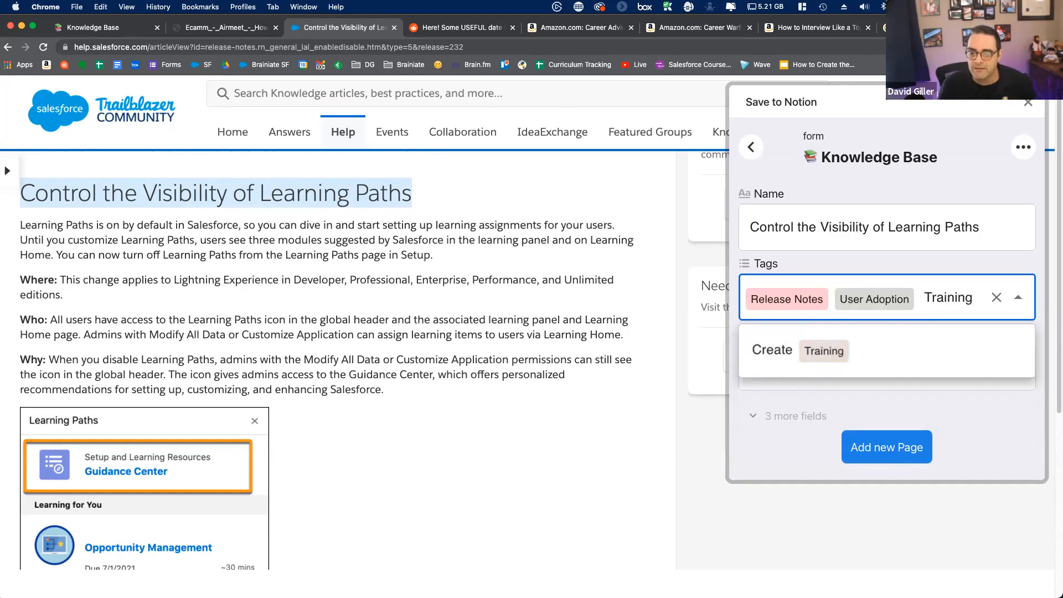
{"action": "type", "text": " End Users"}
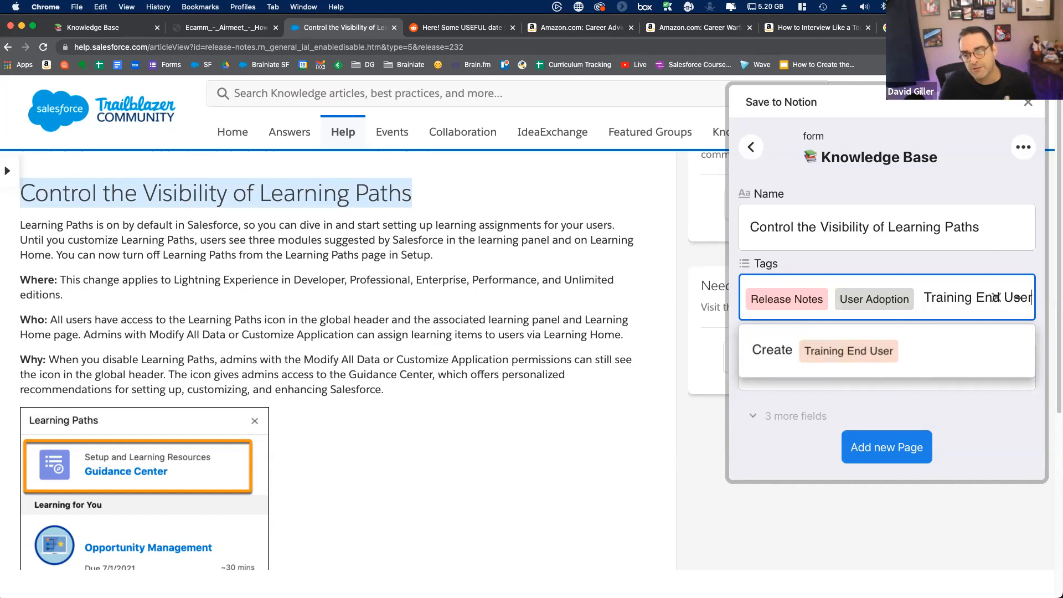
{"action": "left_click", "coordinate": [814, 349]}
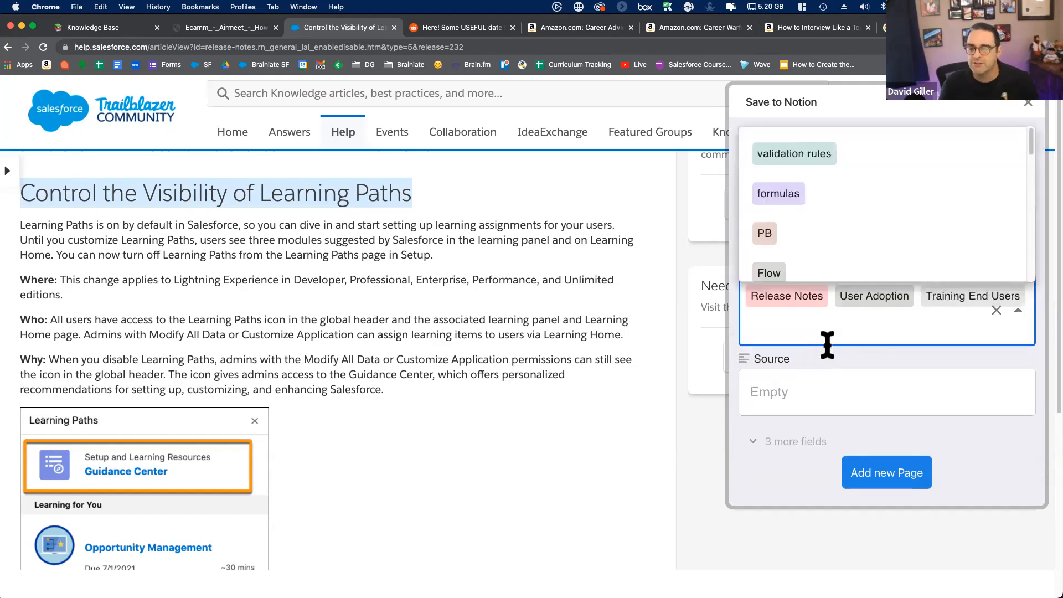
Save the article as a new page with an empty Source, open it in Notion and look through the clipped content.
{"action": "left_click", "coordinate": [871, 393]}
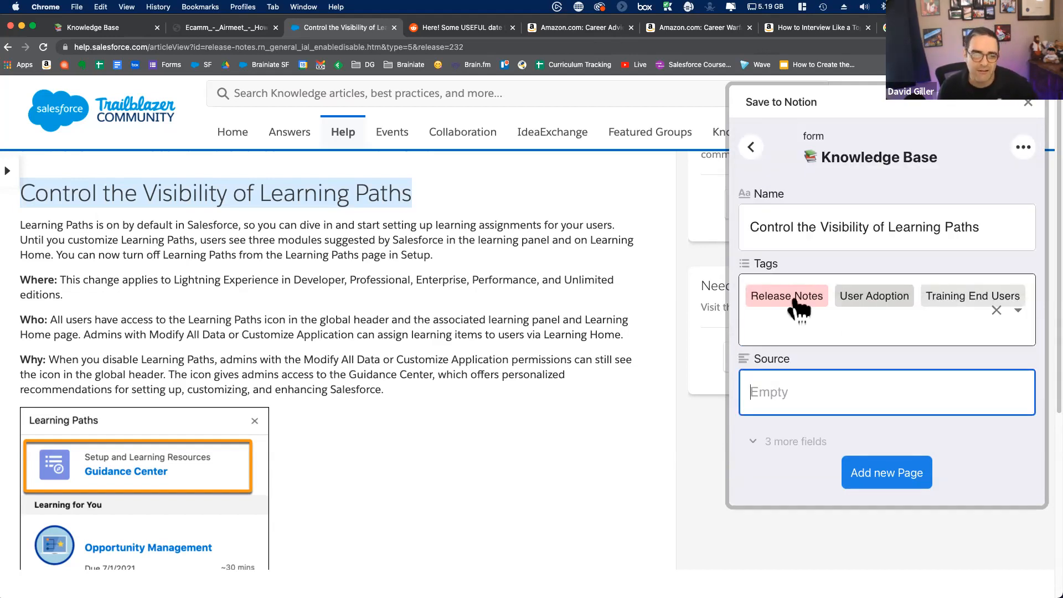
{"action": "left_click", "coordinate": [912, 484]}
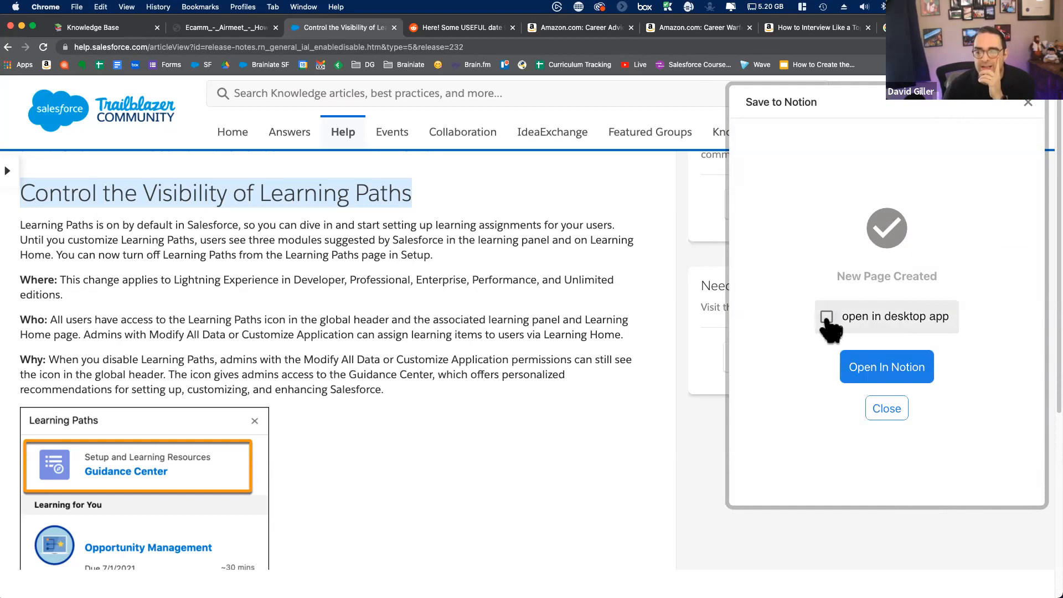
{"action": "left_click", "coordinate": [894, 373]}
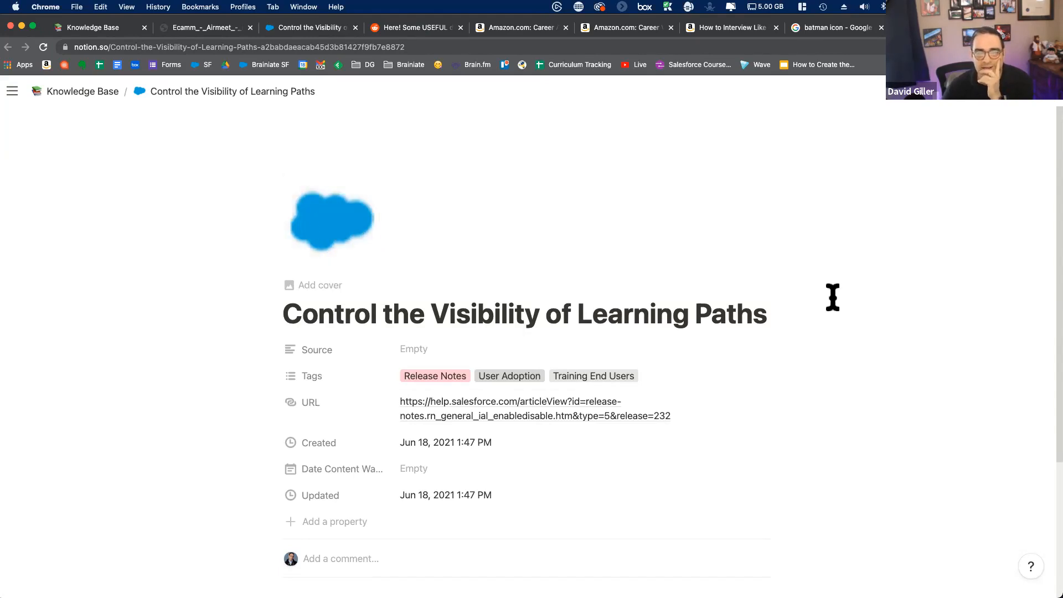
{"action": "scroll", "coordinate": [833, 298], "scroll_direction": "down", "scroll_amount": 10}
{"action": "scroll", "coordinate": [833, 298], "scroll_direction": "up", "scroll_amount": 4}
{"action": "scroll", "coordinate": [832, 299], "scroll_direction": "down", "scroll_amount": 2}
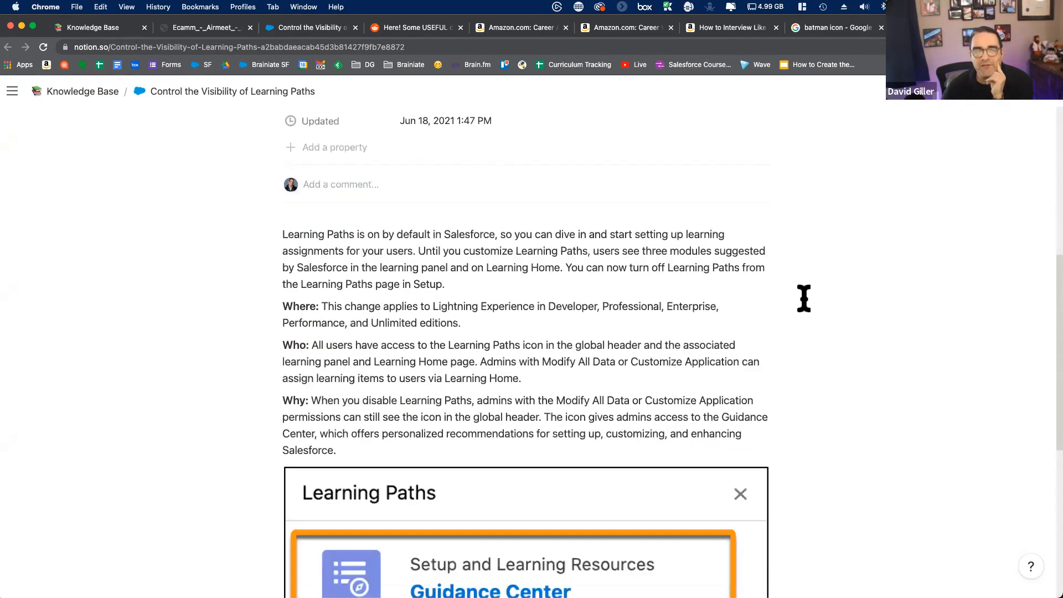
Turn the "Where:" paragraph of the Learning Paths article into a quote block.
{"action": "triple_click", "coordinate": [458, 315]}
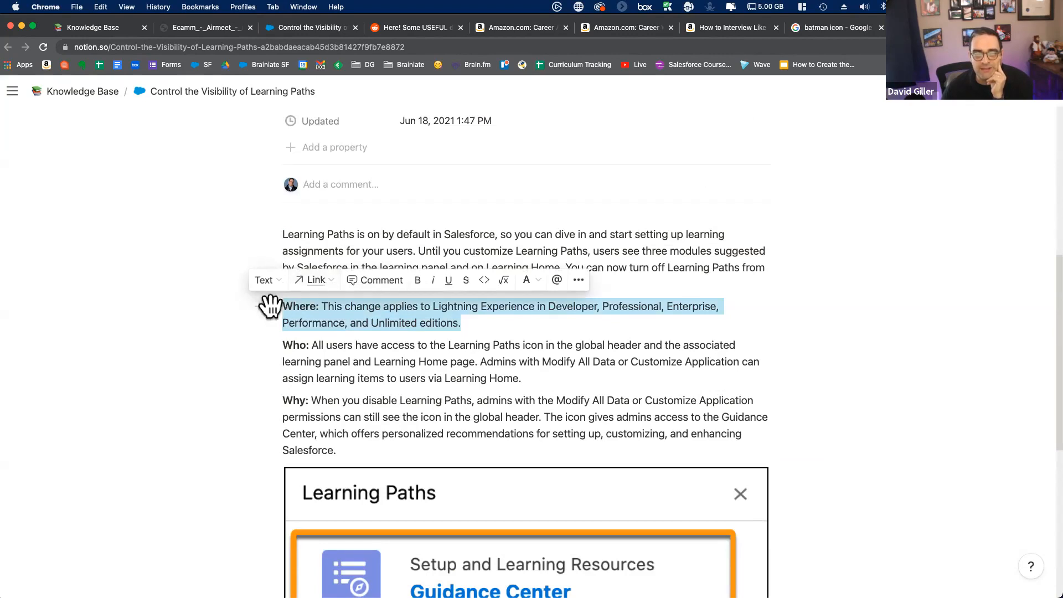
{"action": "left_click", "coordinate": [268, 306]}
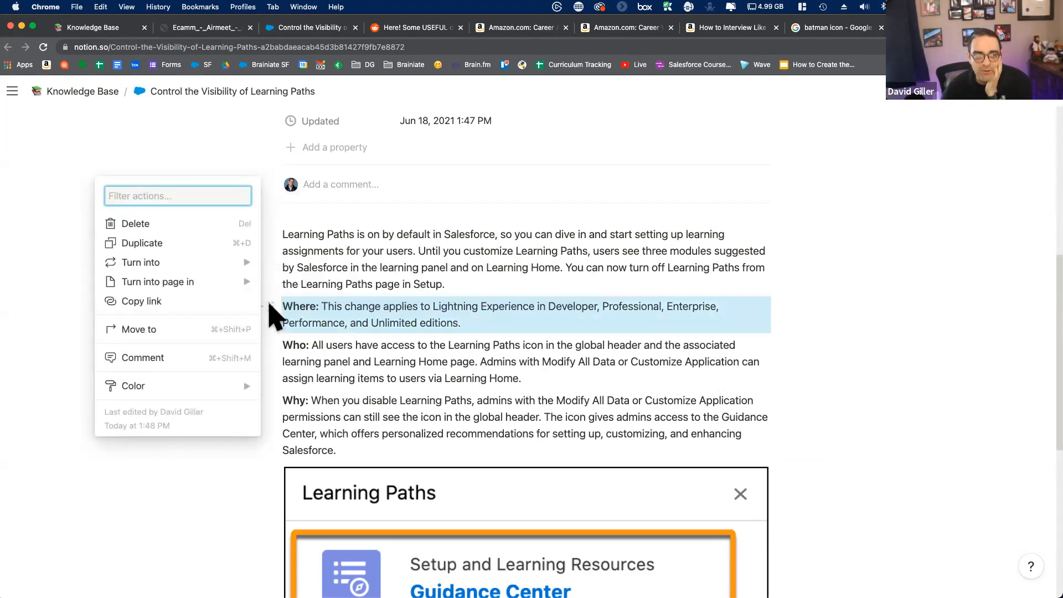
{"action": "mouse_move", "coordinate": [219, 264]}
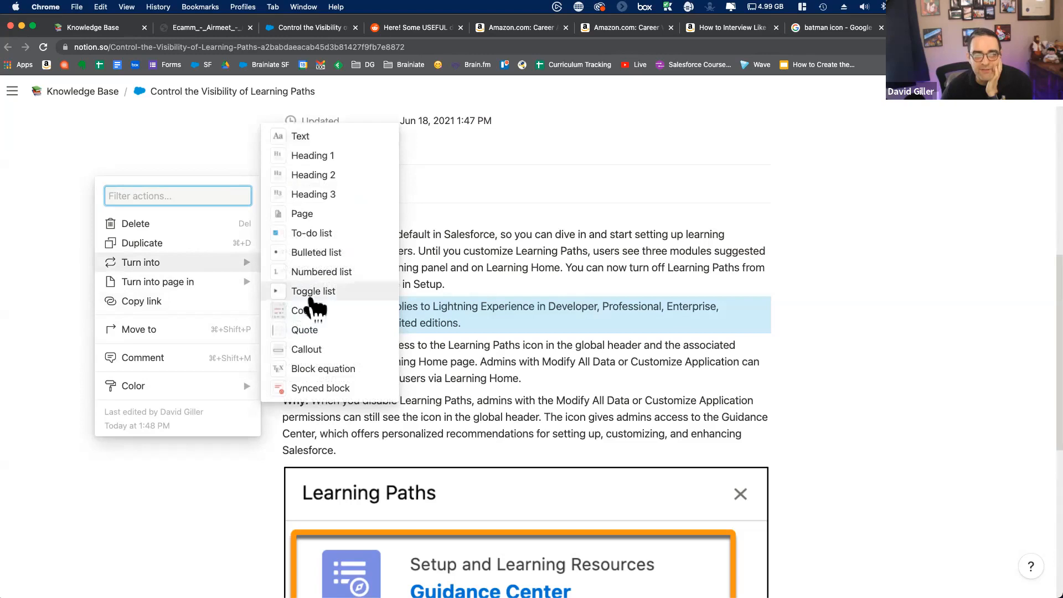
{"action": "left_click", "coordinate": [305, 330]}
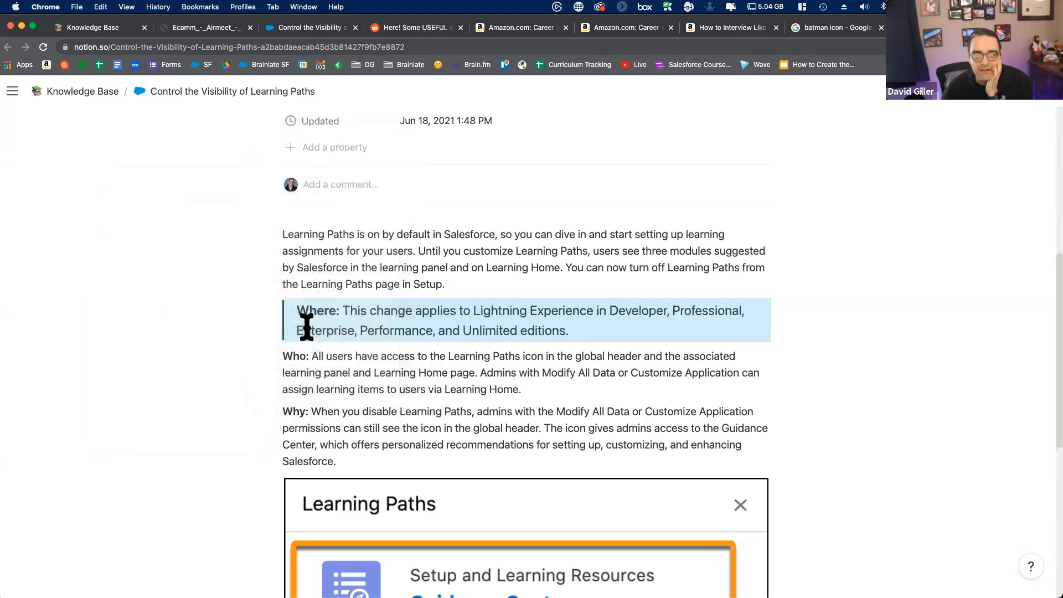
Give the "Who:" paragraph of the article a yellow background.
{"action": "left_click", "coordinate": [269, 356]}
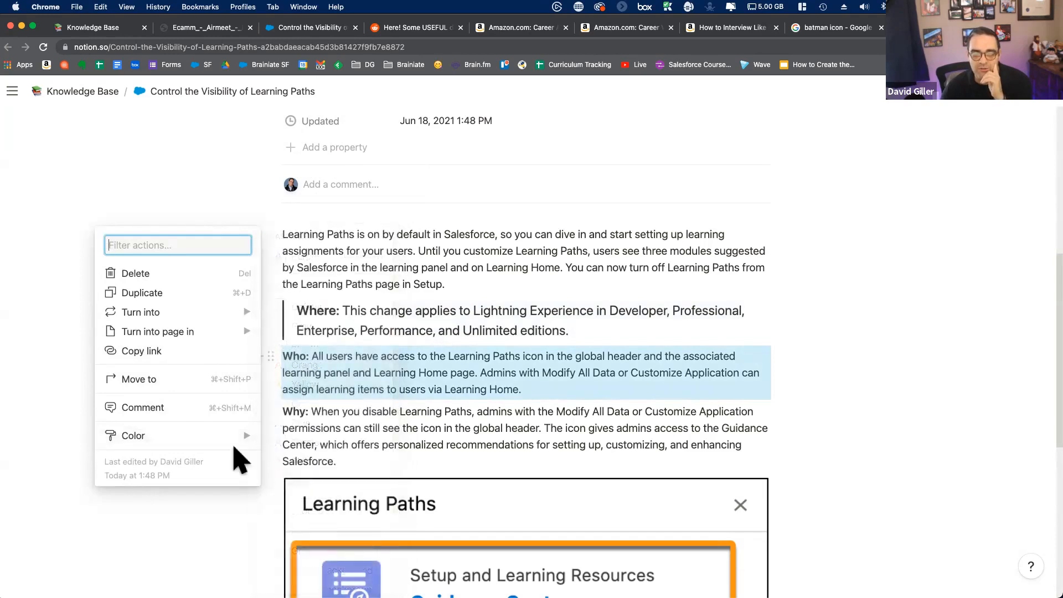
{"action": "mouse_move", "coordinate": [237, 443]}
{"action": "scroll", "coordinate": [301, 446], "scroll_direction": "down", "scroll_amount": 5}
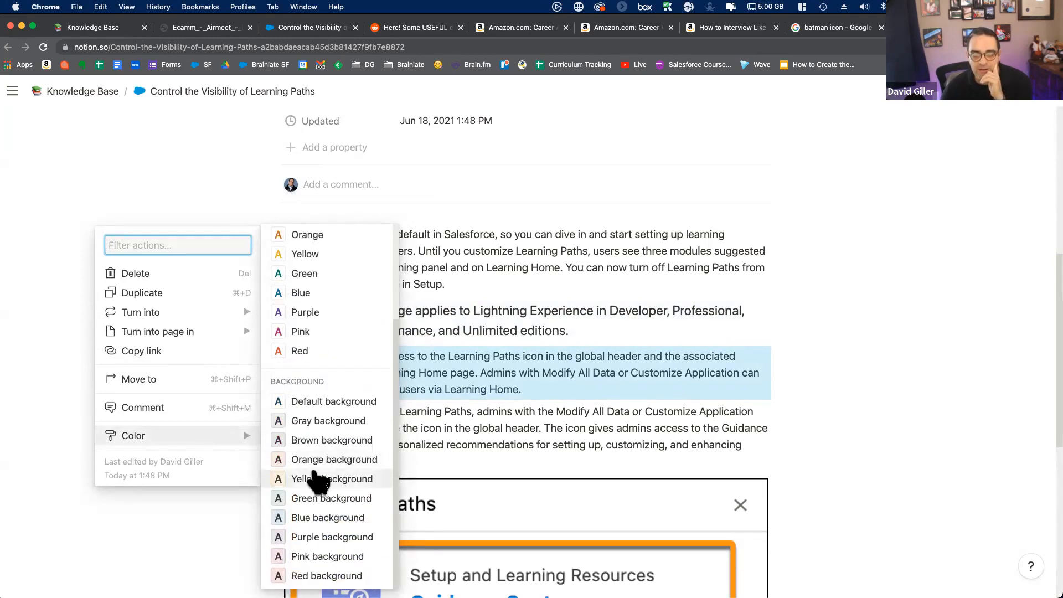
{"action": "left_click", "coordinate": [319, 480]}
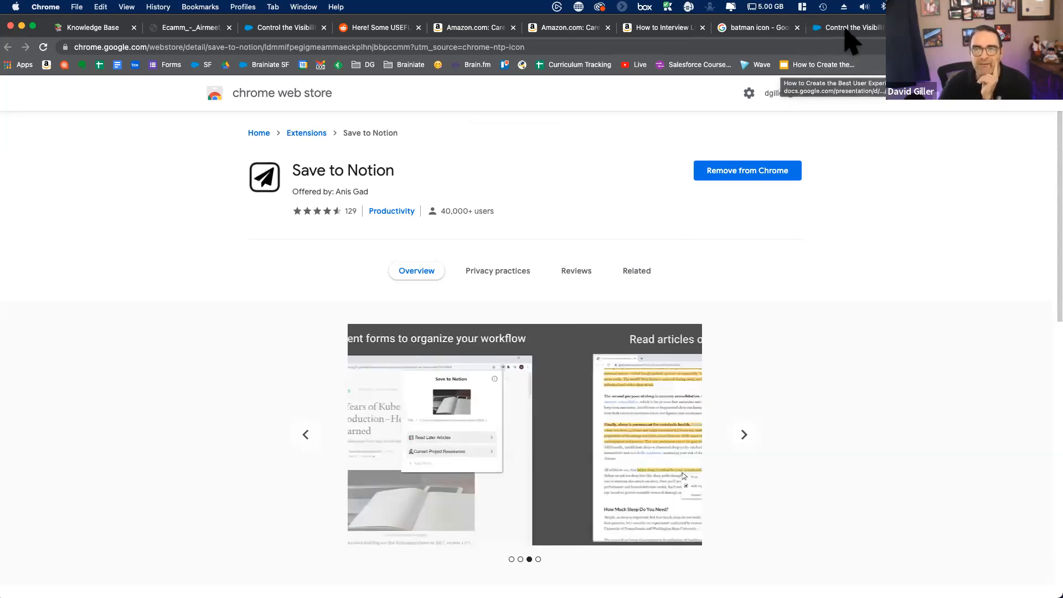
Return to the Control the Visibility of Learning Paths page and insert a divider in the empty space below its image.
{"action": "left_click", "coordinate": [847, 29]}
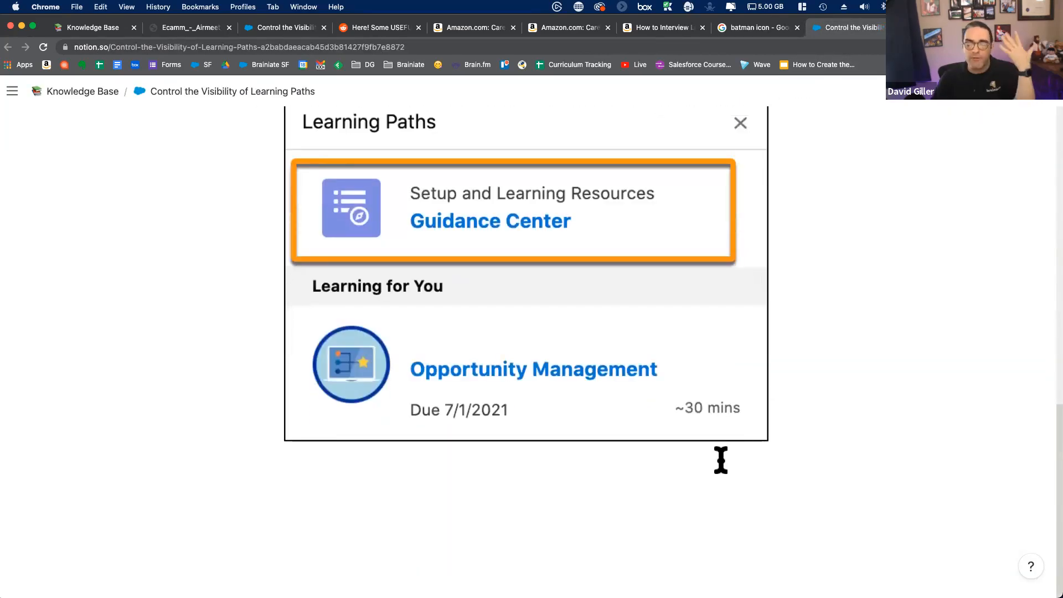
{"action": "left_click", "coordinate": [722, 461]}
{"action": "key", "text": "Return"}
{"action": "key", "text": "Return"}
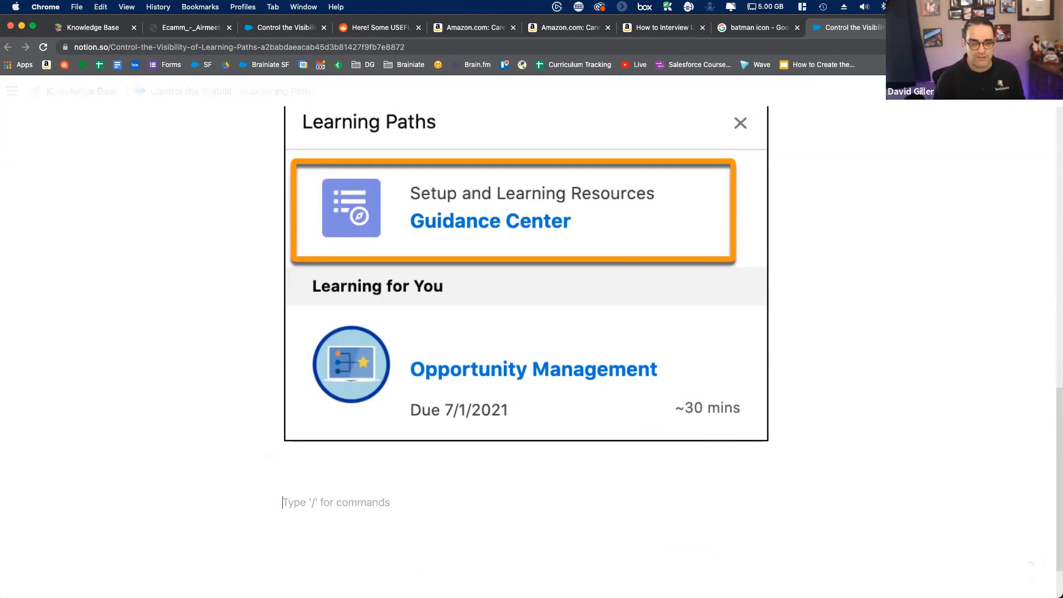
{"action": "type", "text": "/div"}
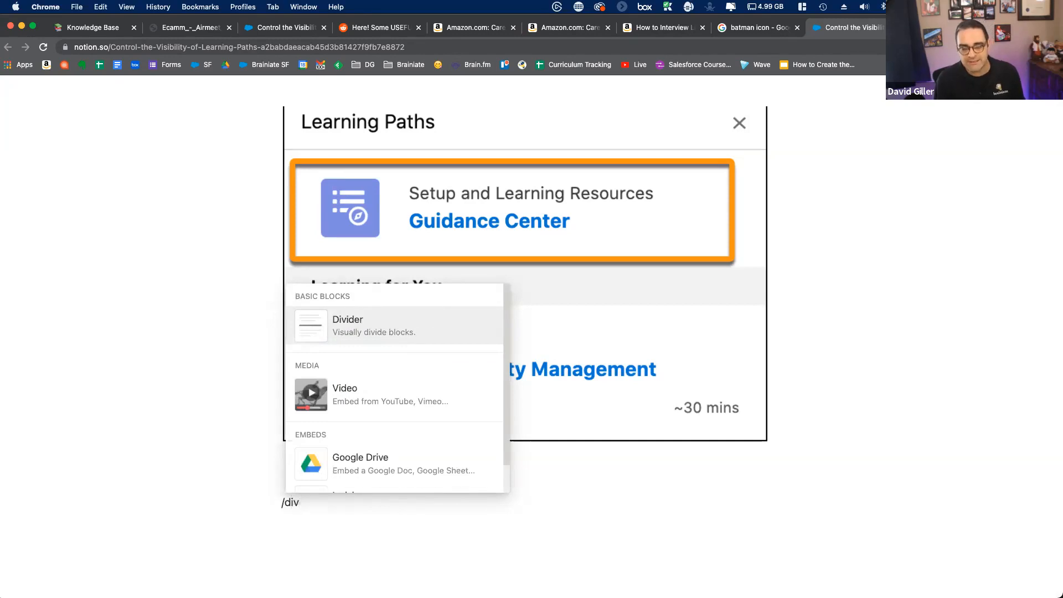
{"action": "key", "text": "Return"}
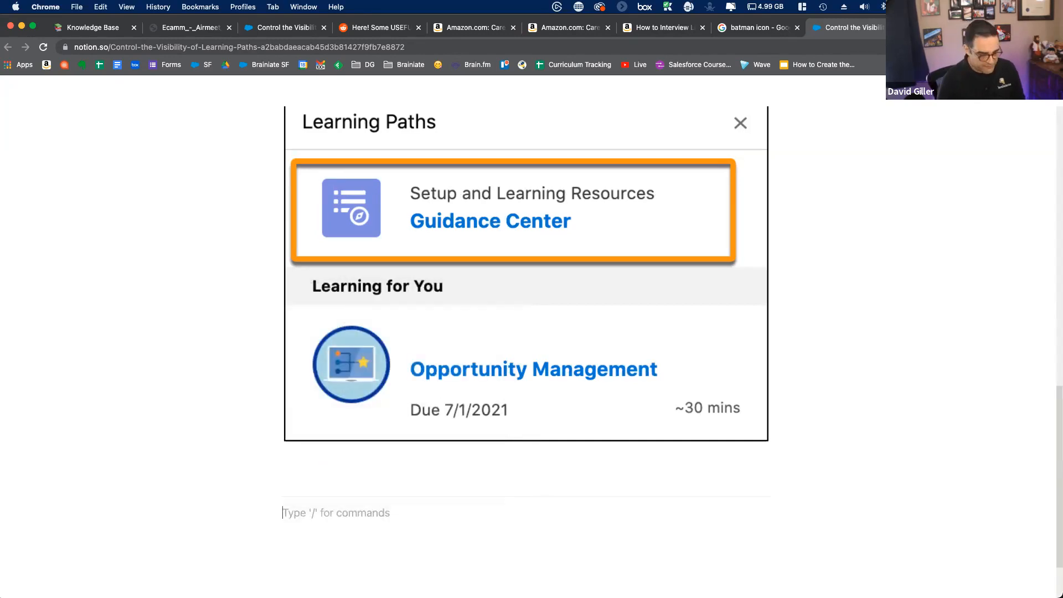
Write the line "Things I might want to use this for:" below the divider.
{"action": "type", "text": "Things "}
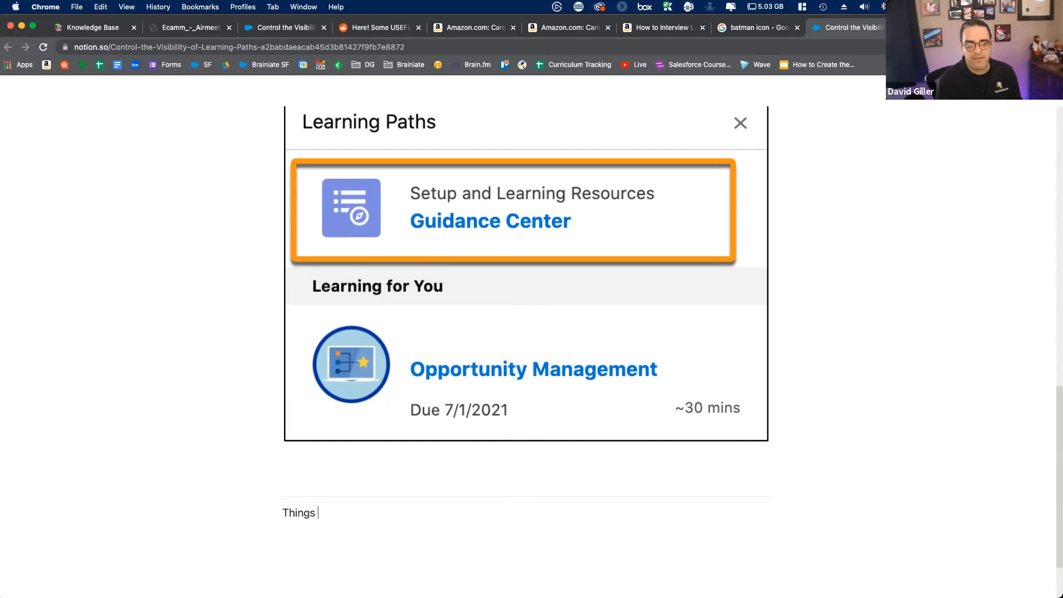
{"action": "type", "text": "I might wa"}
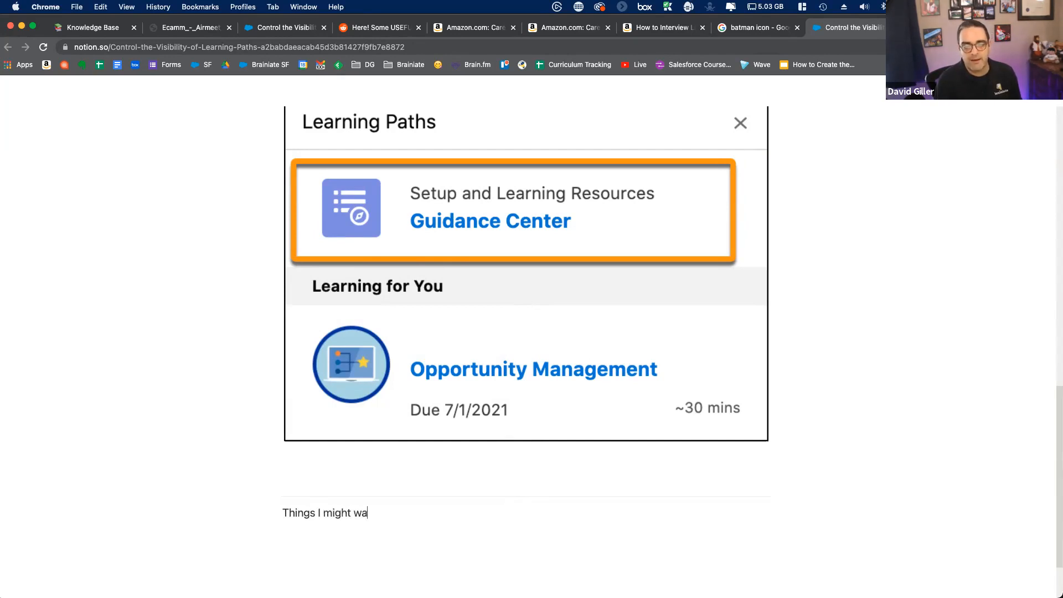
{"action": "type", "text": "nt to use this for:"}
{"action": "key", "text": "Return"}
Add a to-do list with the items "For Project A" and "For any situation where the client wants...blah blah blah....".
{"action": "type", "text": "/to"}
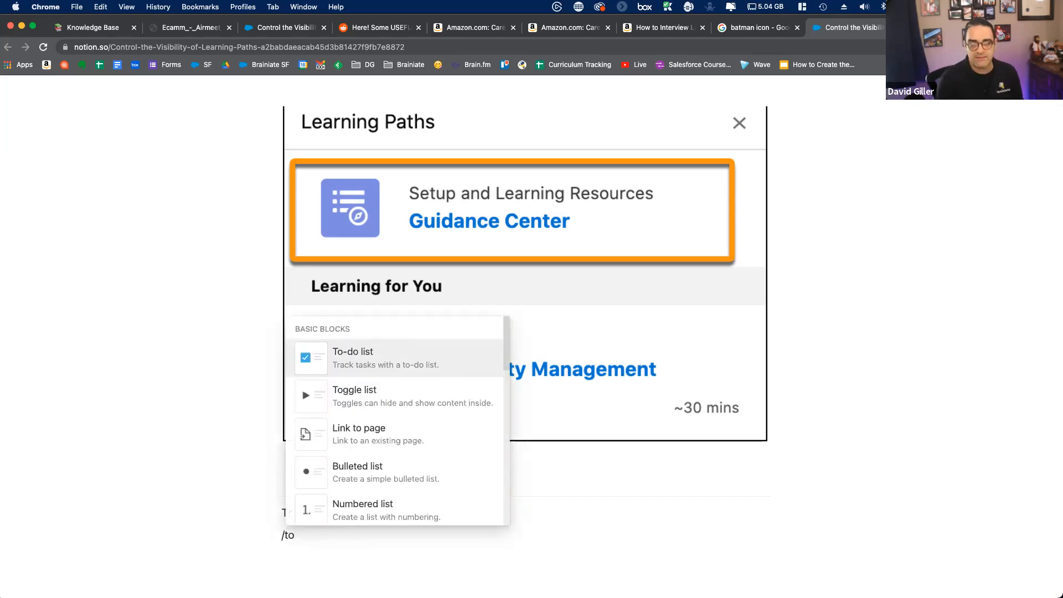
{"action": "key", "text": "Return"}
{"action": "type", "text": "For Project A"}
{"action": "key", "text": "Return"}
{"action": "type", "text": "For any sit"}
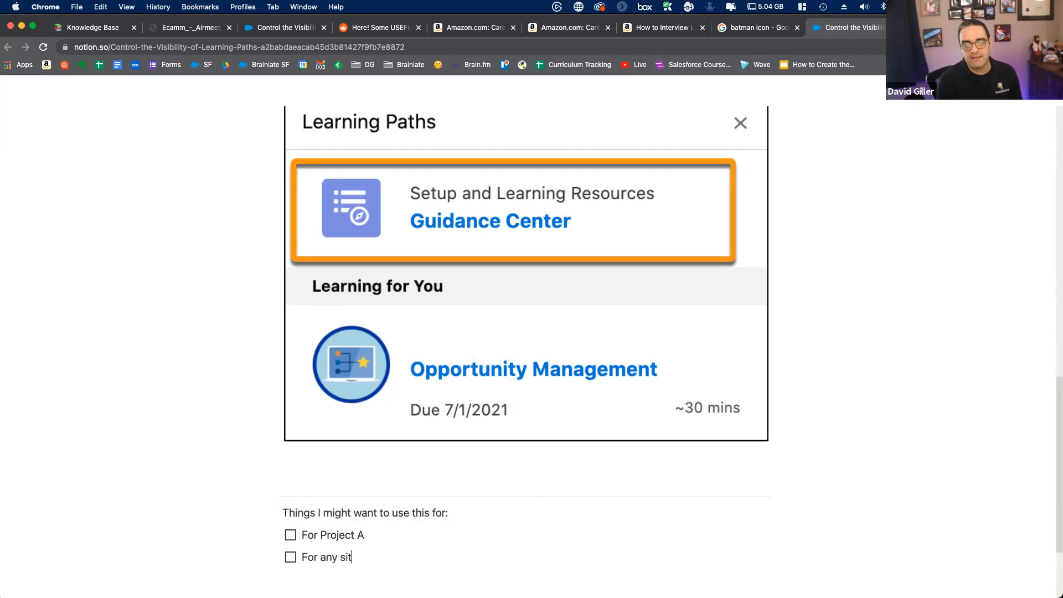
{"action": "type", "text": "uation where the client wants...blah blah blah...."}
{"action": "key", "text": "Return"}
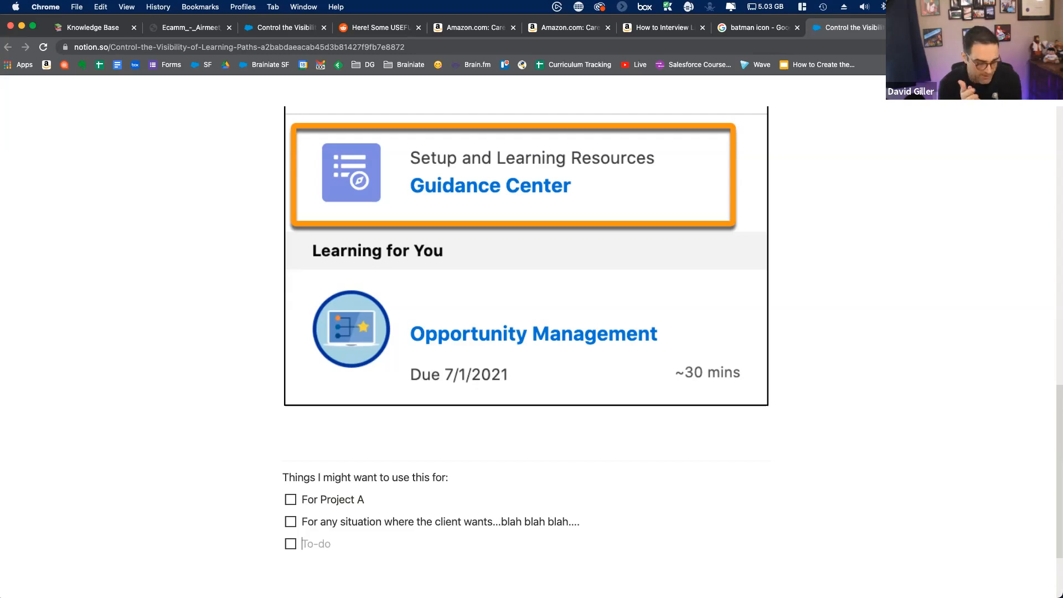
{"action": "key", "text": "BackSpace"}
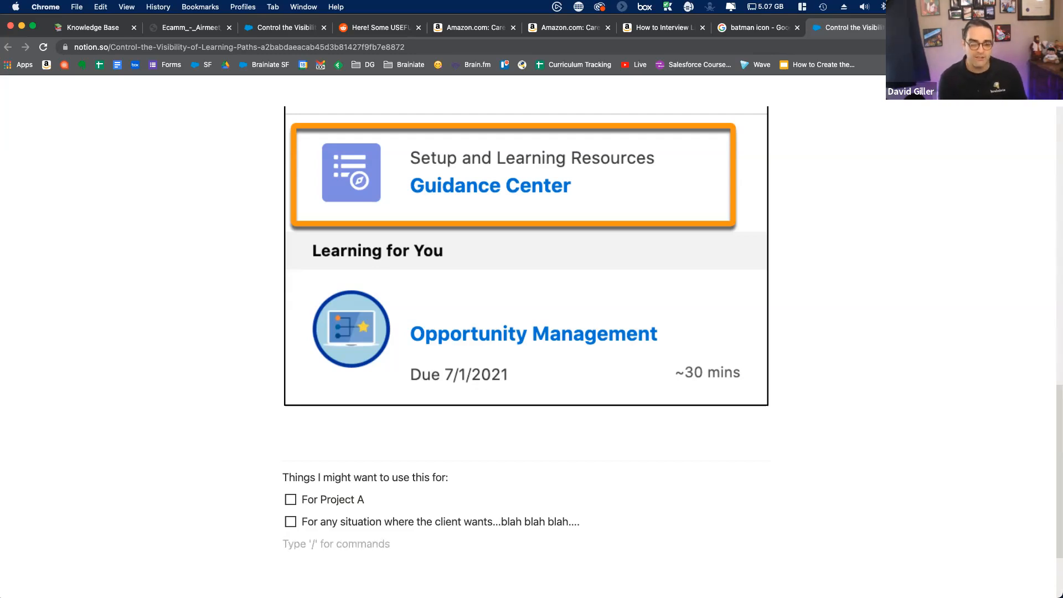
Try to add the inline mention "Remind me on Monday at 10am" below the to-do items.
{"action": "type", "text": "@"}
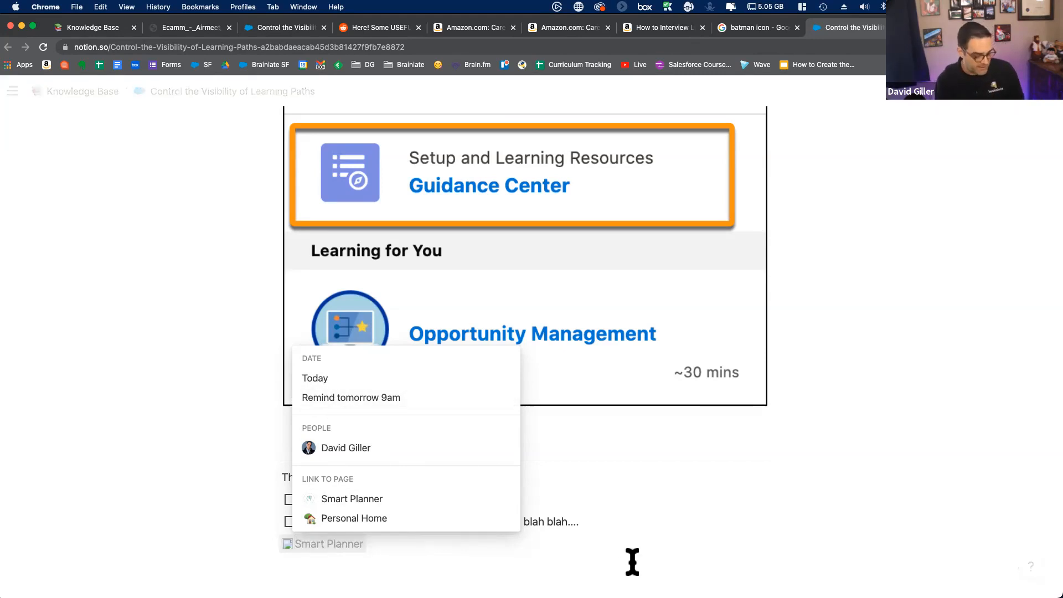
{"action": "type", "text": "Remind me on Monday at 10am"}
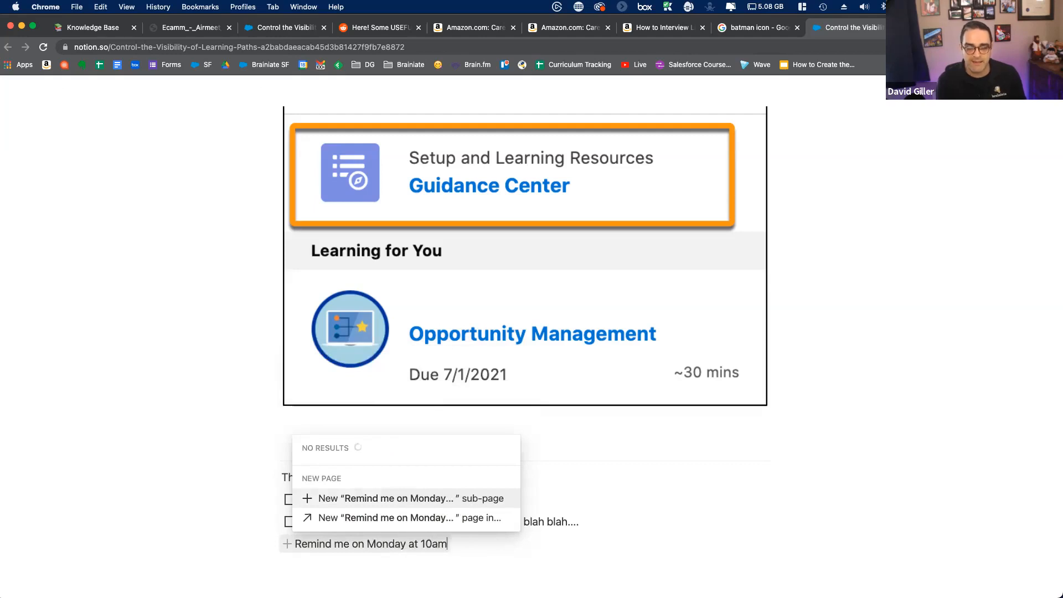
{"action": "key", "text": "Return"}
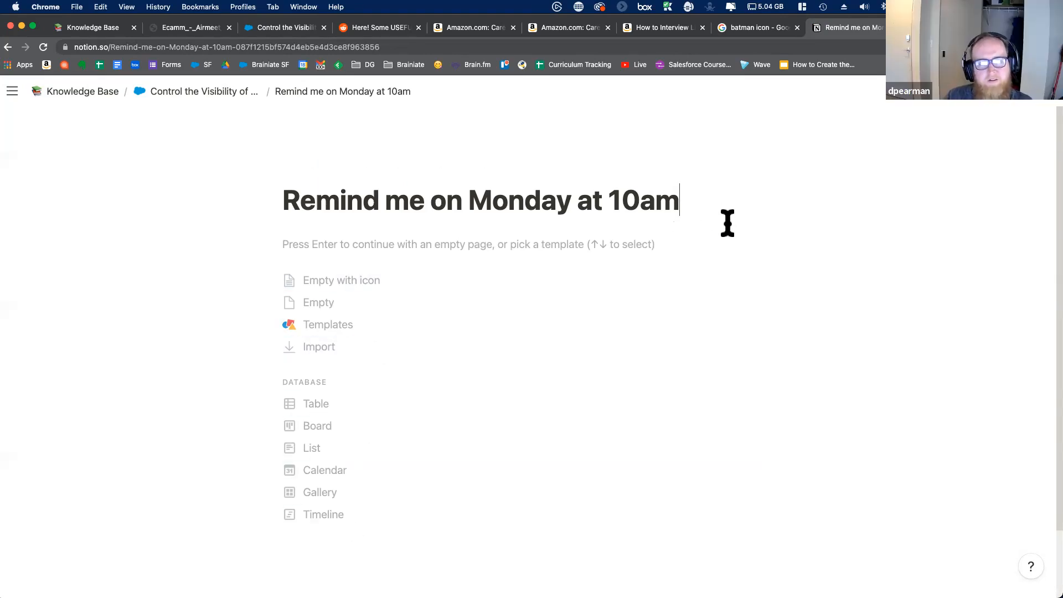
Go back to the Learning Paths article and delete the "Remind me on Monday at 10am" sub-page link below the to-dos.
{"action": "left_click", "coordinate": [179, 94]}
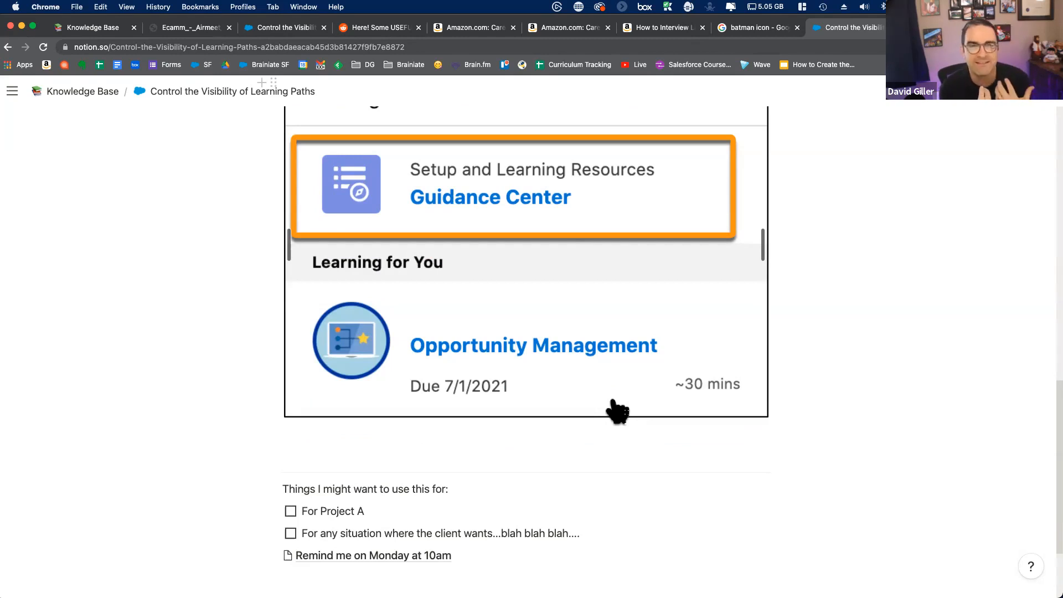
{"action": "scroll", "coordinate": [613, 403], "scroll_direction": "down", "scroll_amount": 1}
{"action": "left_click", "coordinate": [481, 480]}
{"action": "left_click", "coordinate": [267, 487]}
{"action": "key", "text": "Delete"}
Look over the formatted article and return to the Knowledge Base table.
{"action": "scroll", "coordinate": [507, 493], "scroll_direction": "up", "scroll_amount": 8}
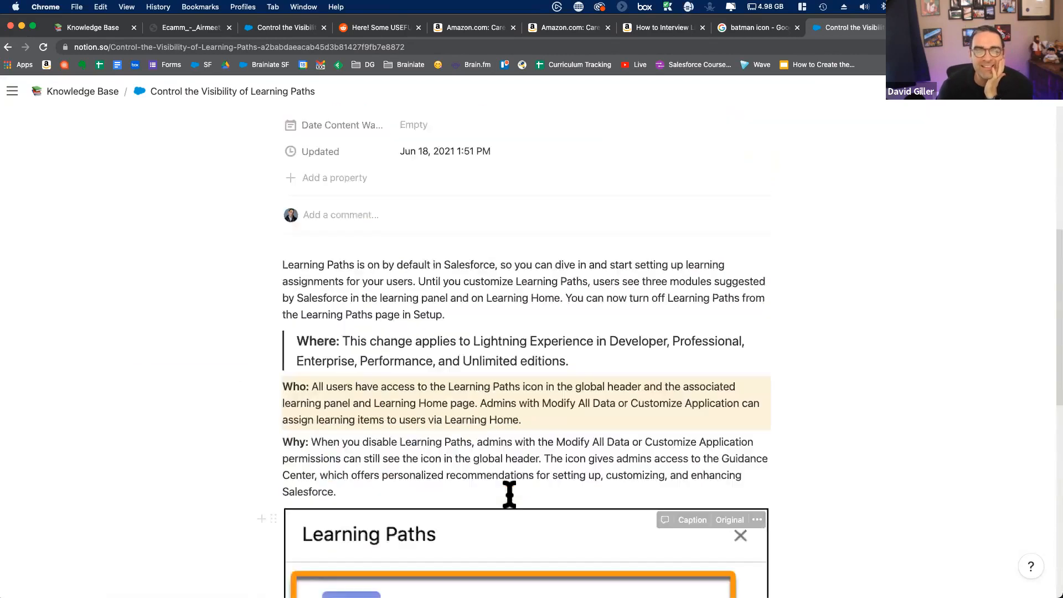
{"action": "scroll", "coordinate": [509, 494], "scroll_direction": "up", "scroll_amount": 5}
{"action": "left_click", "coordinate": [62, 92]}
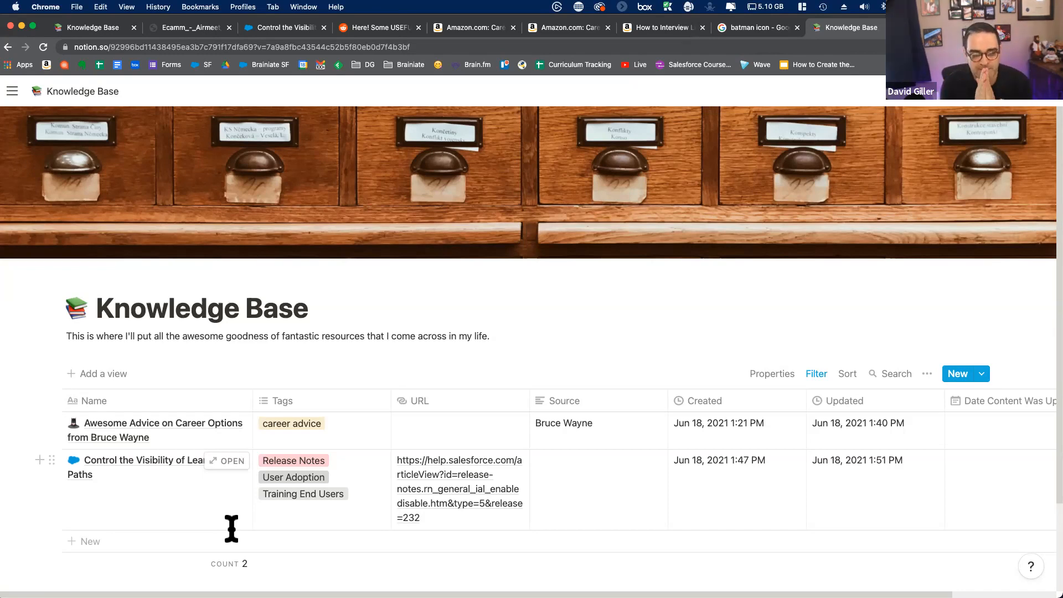
From the Smart Planner page, search the workspace for "bruce wayne", view the available search filters and open the career options page.
{"action": "mouse_move", "coordinate": [17, 97]}
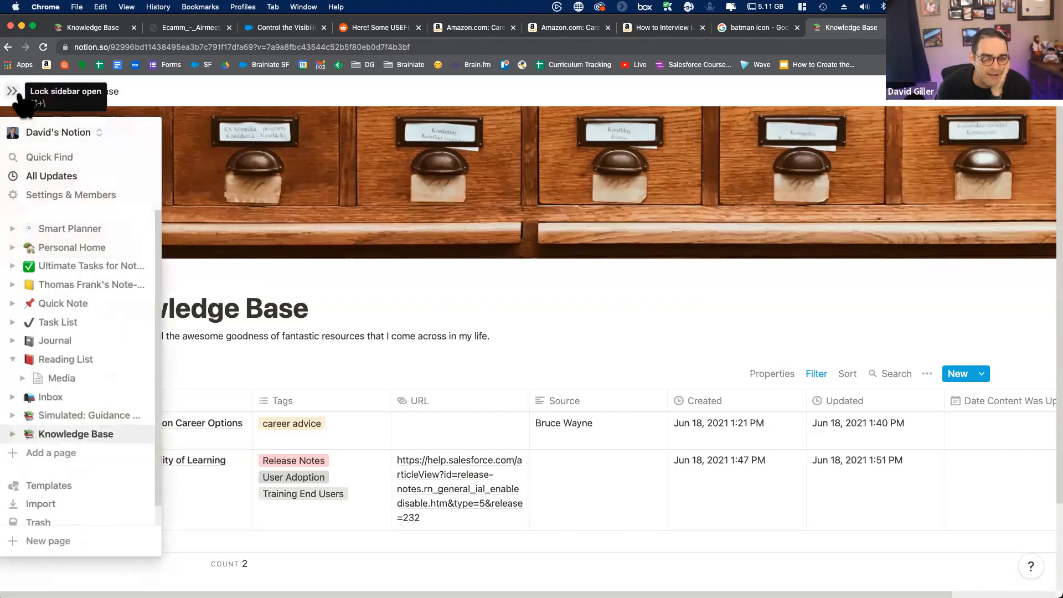
{"action": "left_click", "coordinate": [66, 230]}
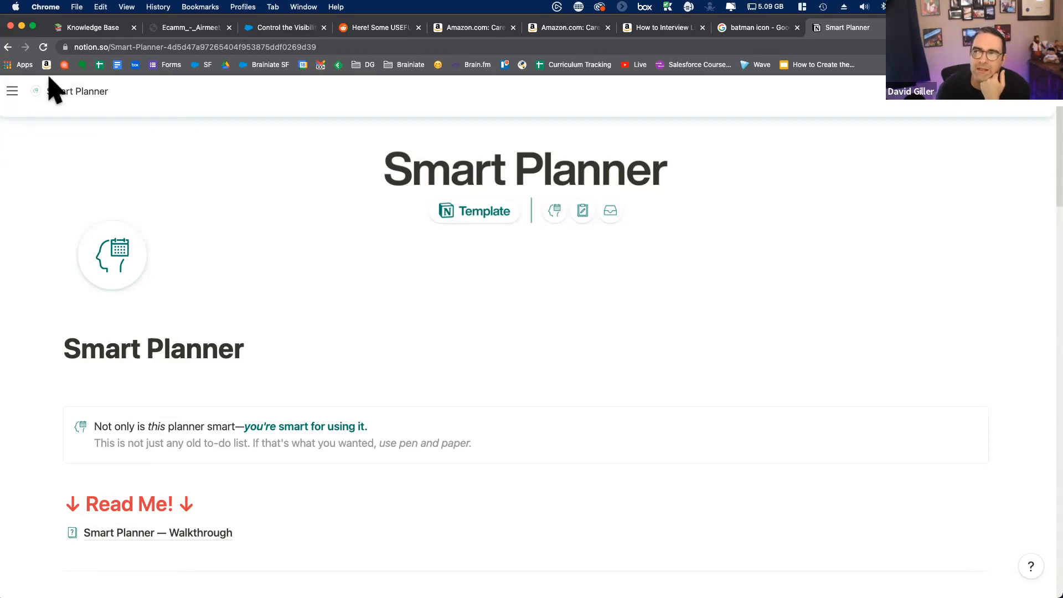
{"action": "mouse_move", "coordinate": [24, 104]}
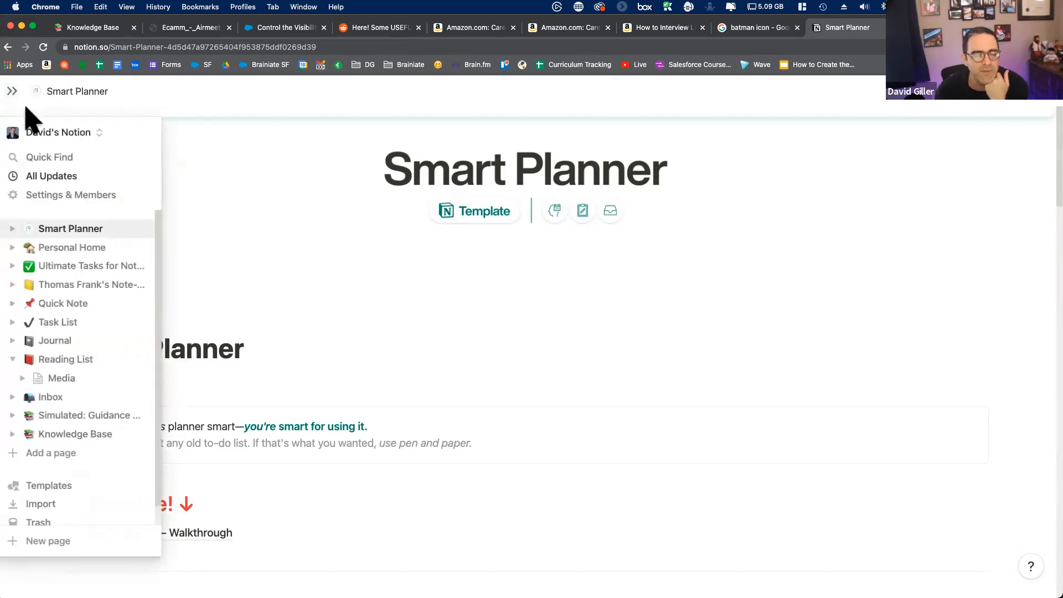
{"action": "left_click", "coordinate": [37, 159]}
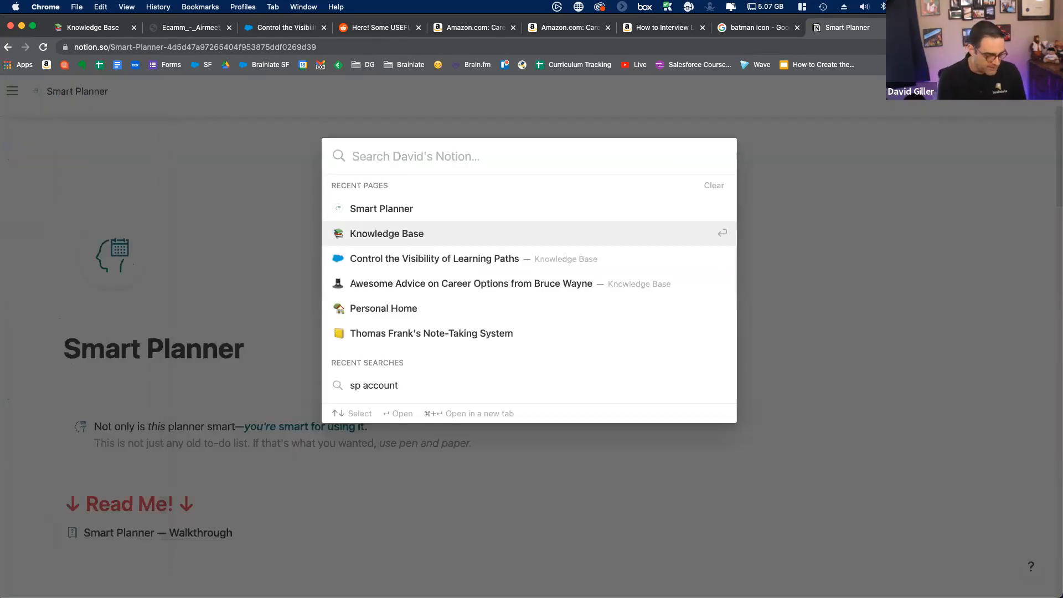
{"action": "type", "text": "bruce wayne"}
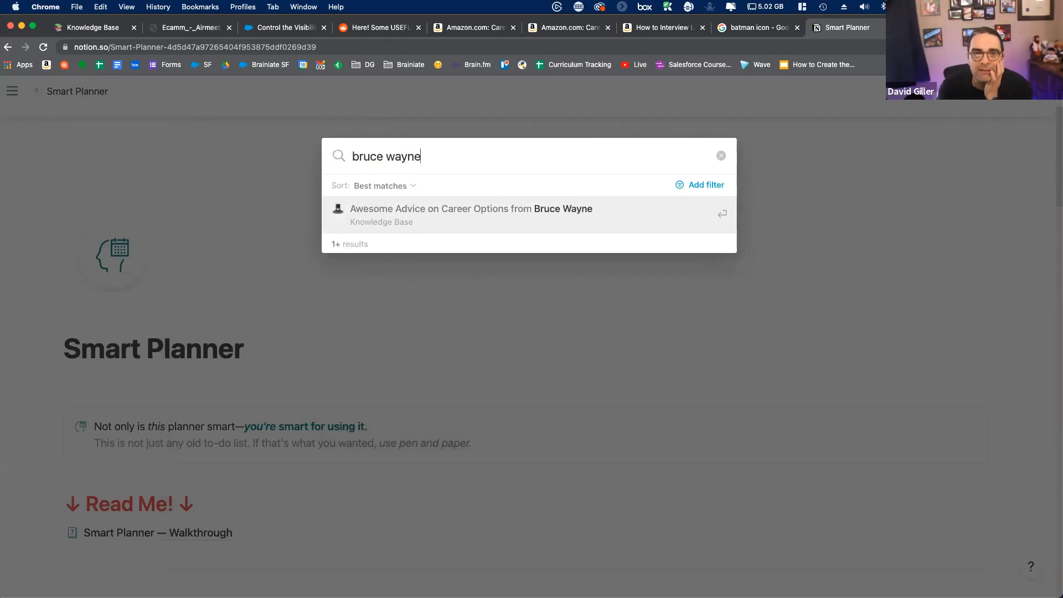
{"action": "left_click", "coordinate": [699, 188]}
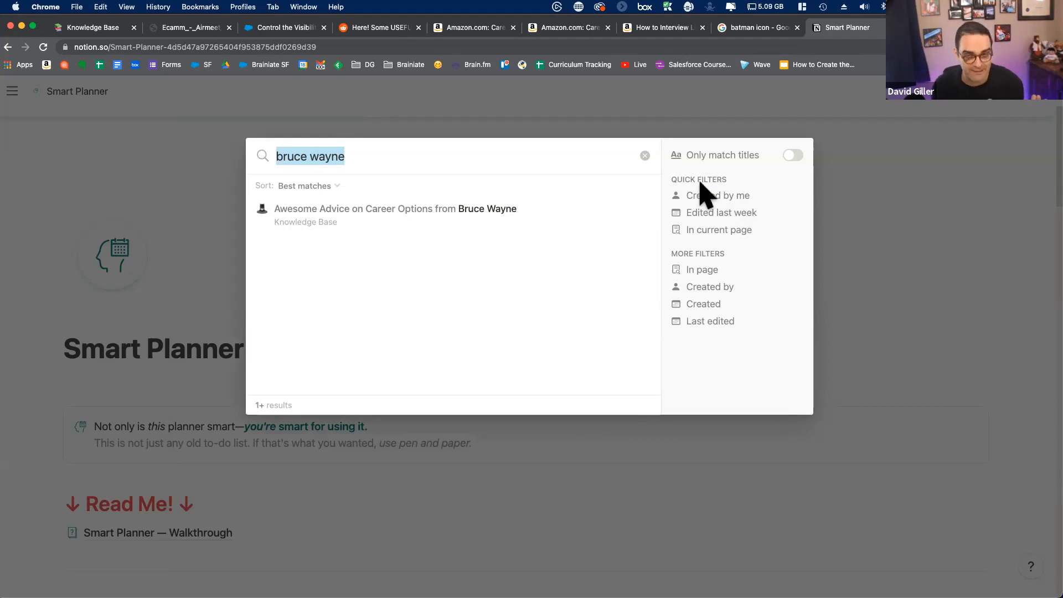
{"action": "left_click", "coordinate": [329, 215]}
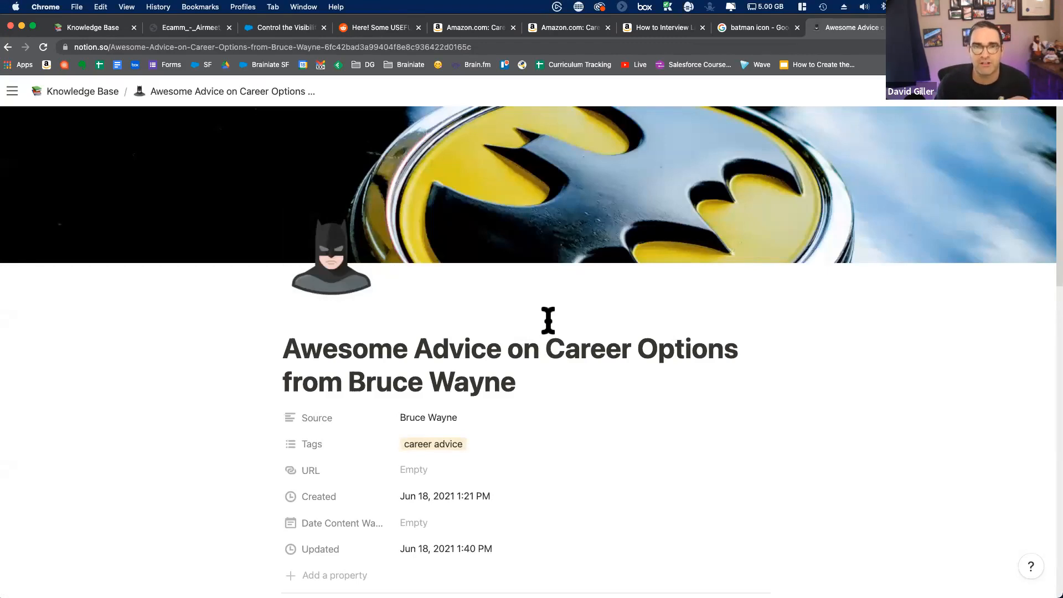
Read through the properties and notes of the career options page and return to the Knowledge Base table.
{"action": "scroll", "coordinate": [549, 320], "scroll_direction": "down", "scroll_amount": 2}
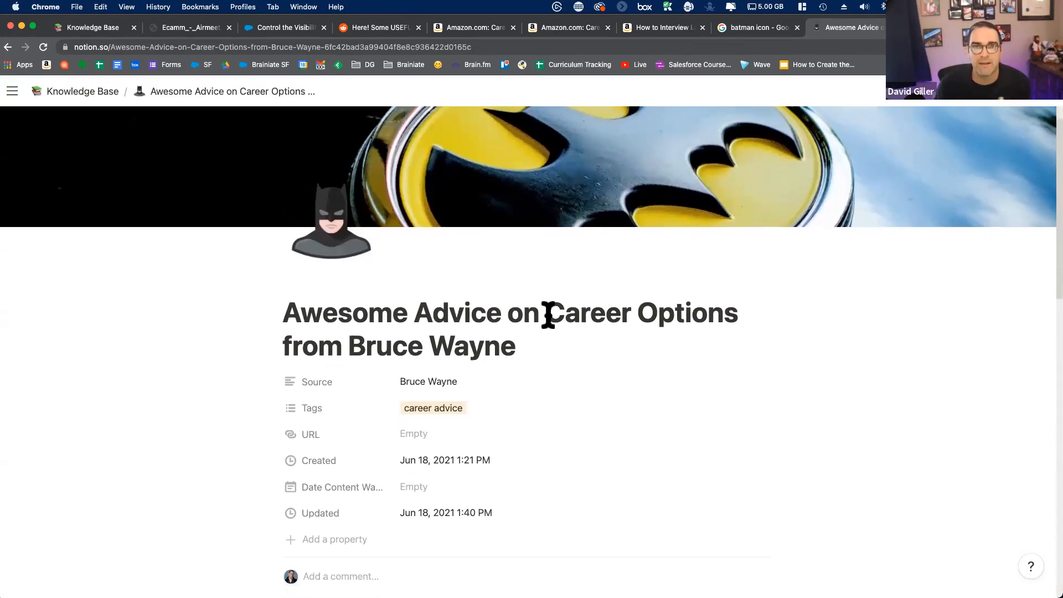
{"action": "scroll", "coordinate": [548, 315], "scroll_direction": "down", "scroll_amount": 5}
{"action": "mouse_move", "coordinate": [130, 161]}
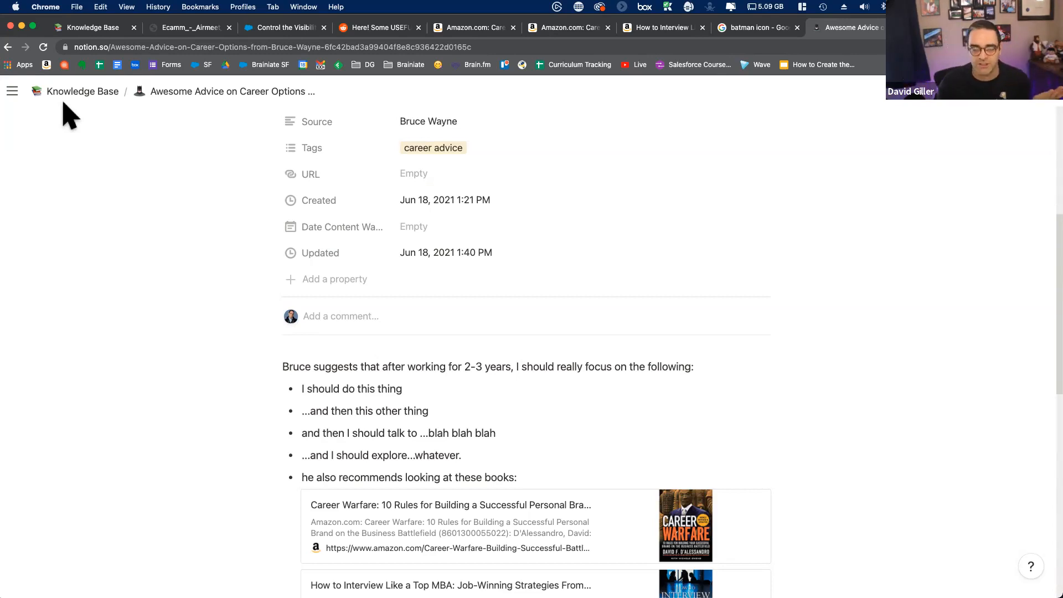
{"action": "left_click", "coordinate": [66, 92]}
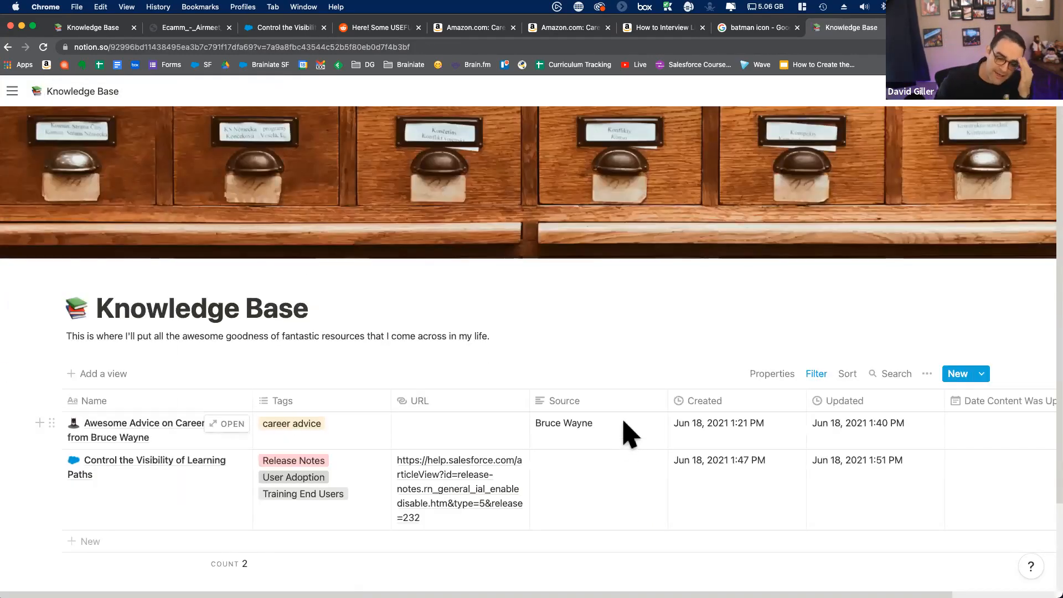
{"action": "left_click", "coordinate": [1036, 105]}
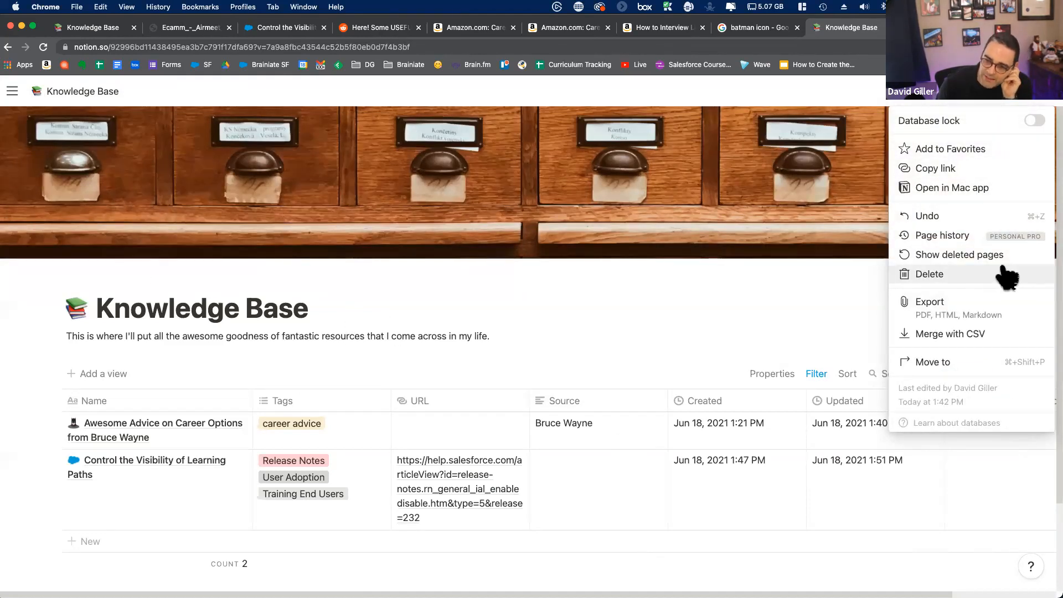
{"action": "left_click", "coordinate": [791, 328]}
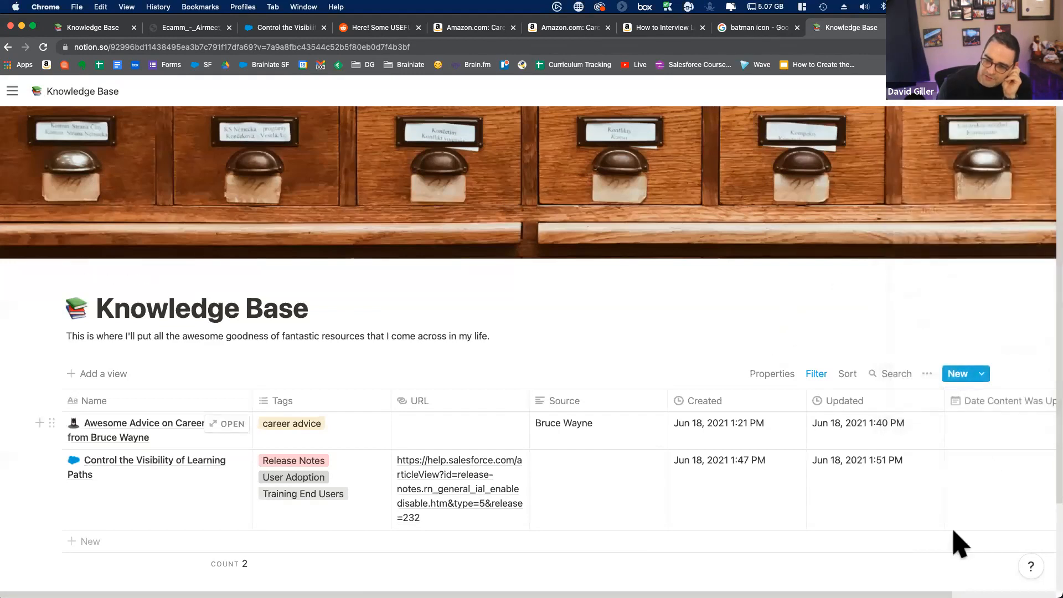
Look over the Knowledge Base table's remaining columns, its view options, the page options and the list of properties.
{"action": "scroll", "coordinate": [531, 471], "scroll_direction": "right", "scroll_amount": 5}
{"action": "scroll", "coordinate": [532, 471], "scroll_direction": "left", "scroll_amount": 5}
{"action": "left_click", "coordinate": [927, 374]}
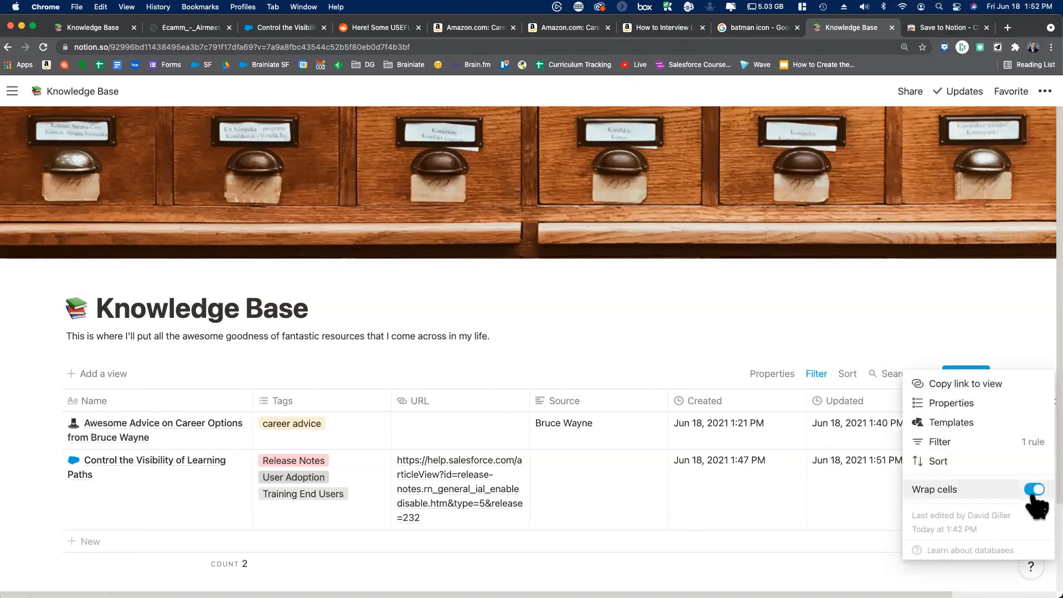
{"action": "left_click", "coordinate": [906, 313]}
{"action": "left_click", "coordinate": [1042, 104]}
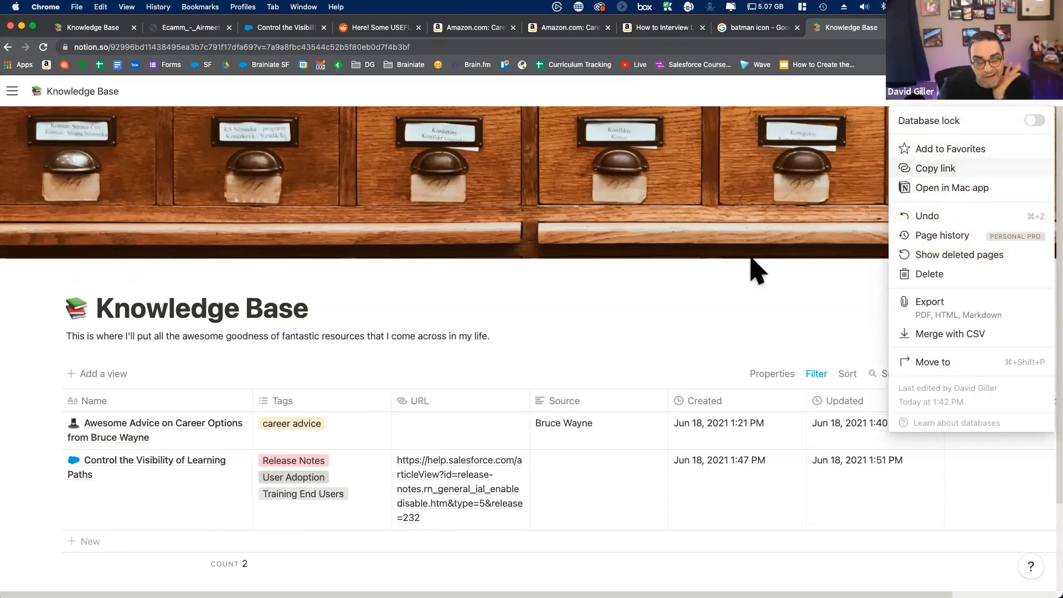
{"action": "left_click", "coordinate": [711, 311]}
{"action": "left_click", "coordinate": [763, 374]}
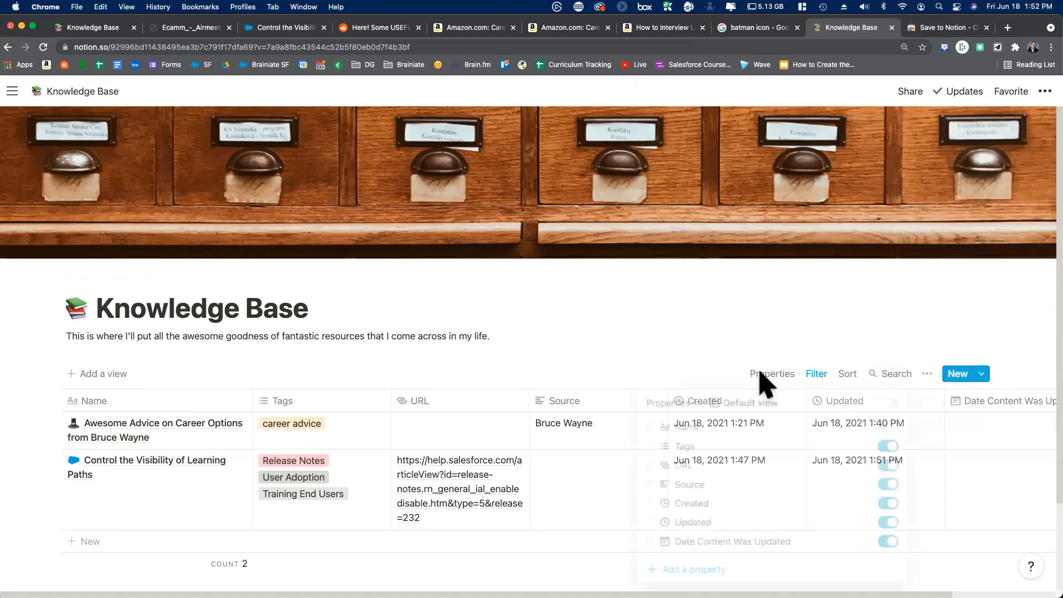
{"action": "left_click", "coordinate": [727, 301]}
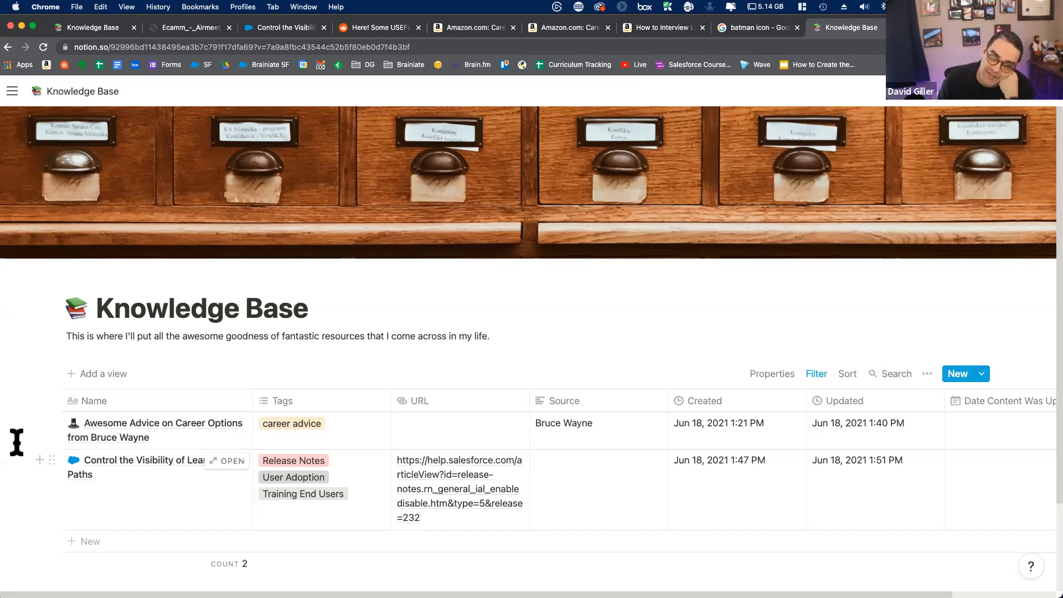
Add a table view named "Everything" to the Knowledge Base.
{"action": "left_click", "coordinate": [73, 376]}
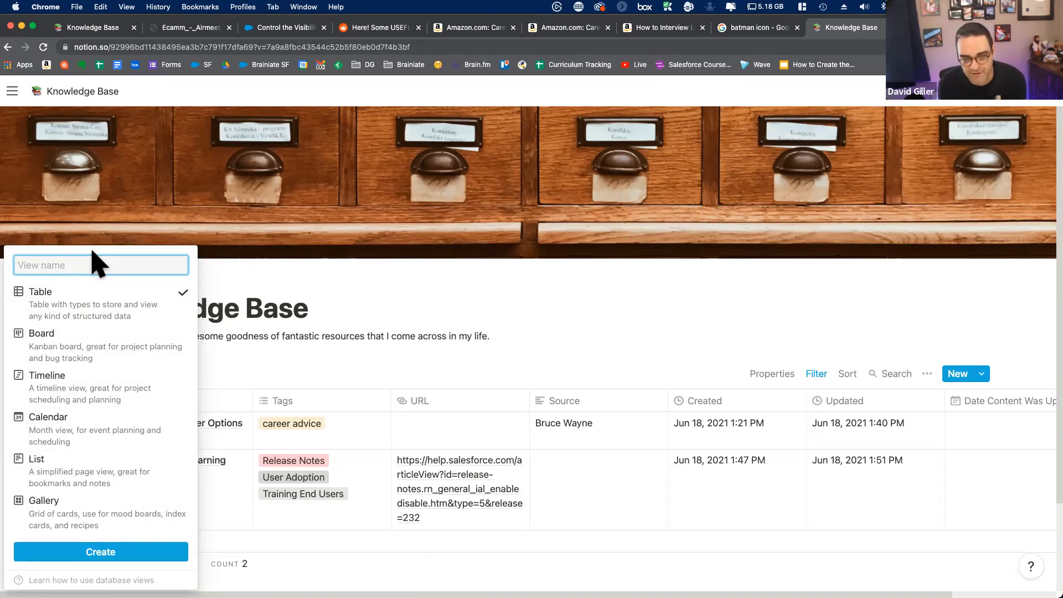
{"action": "type", "text": "Everything"}
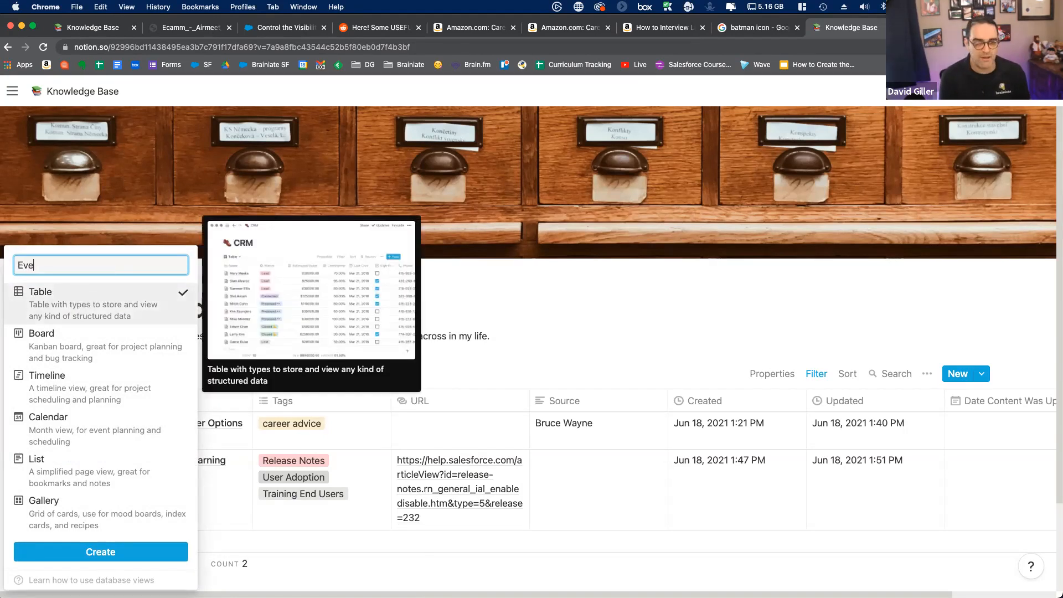
{"action": "key", "text": "Return"}
Delete the "Everything" view from the Knowledge Base.
{"action": "left_click", "coordinate": [137, 372]}
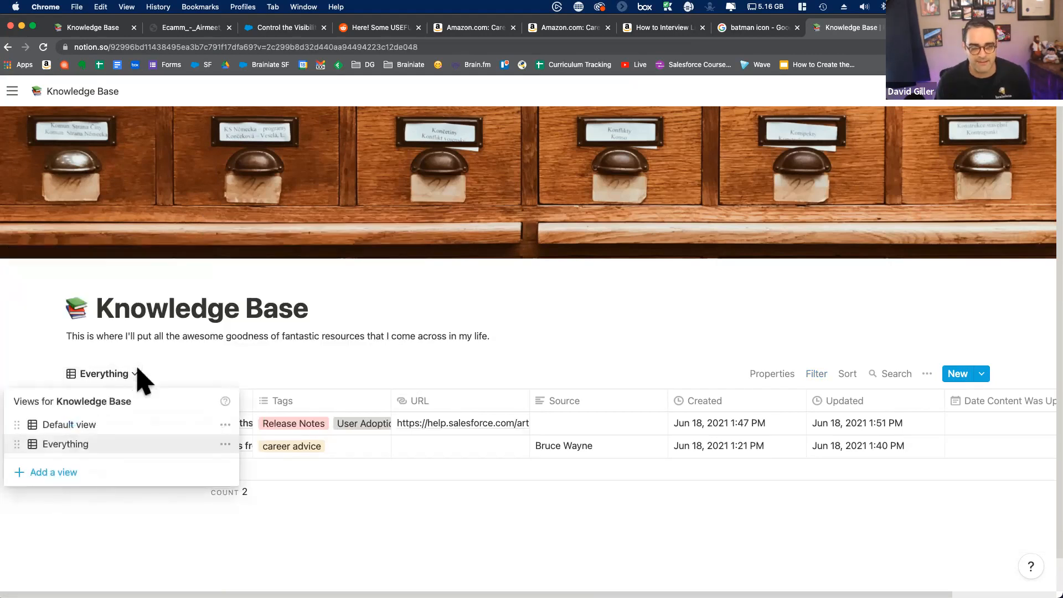
{"action": "left_click", "coordinate": [225, 424]}
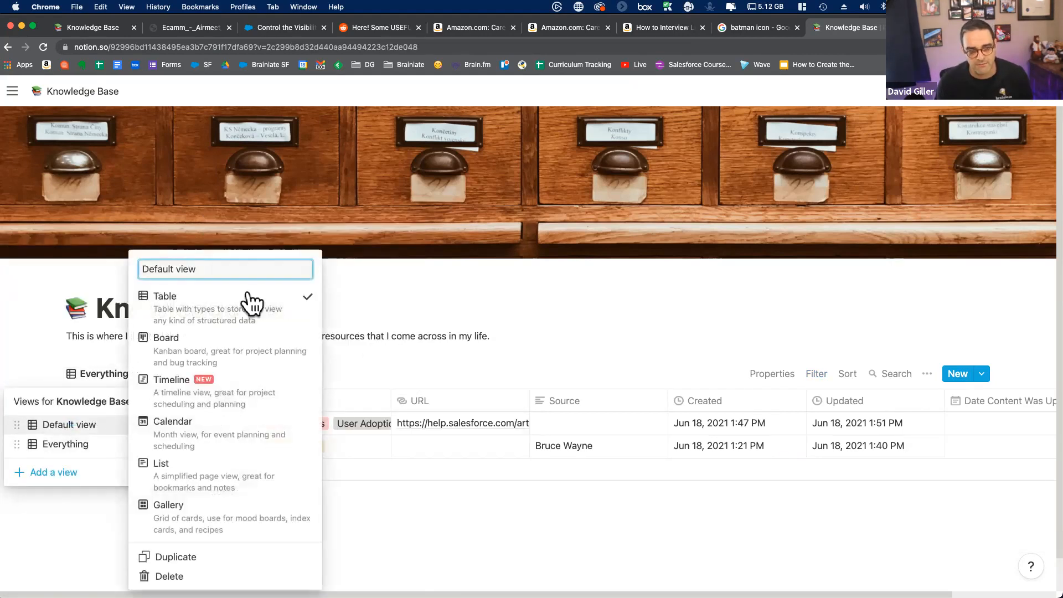
{"action": "key", "text": "Escape"}
{"action": "left_click", "coordinate": [225, 444]}
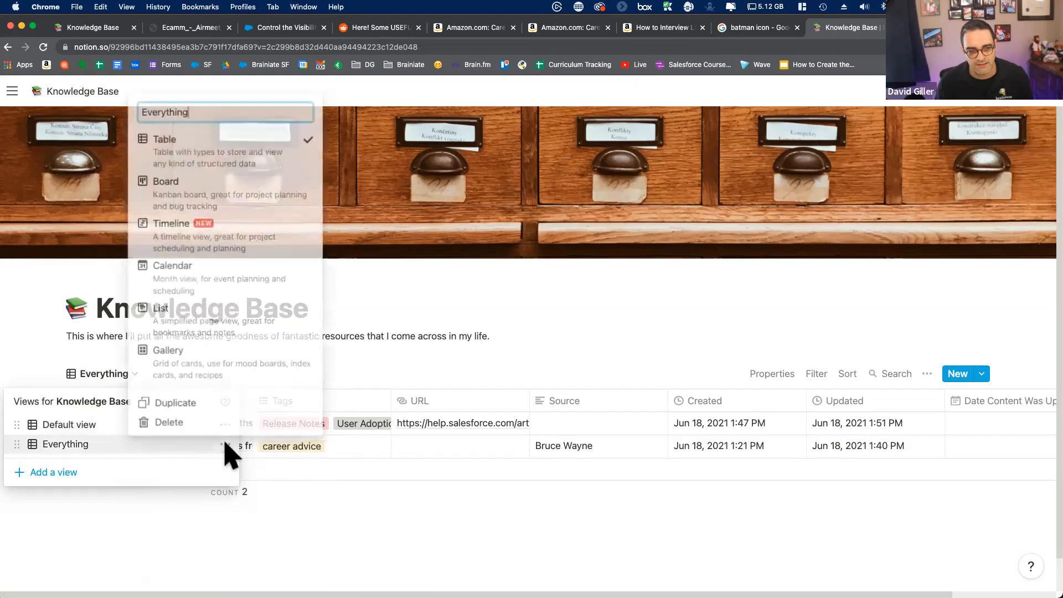
{"action": "left_click", "coordinate": [199, 423]}
{"action": "left_click", "coordinate": [564, 354]}
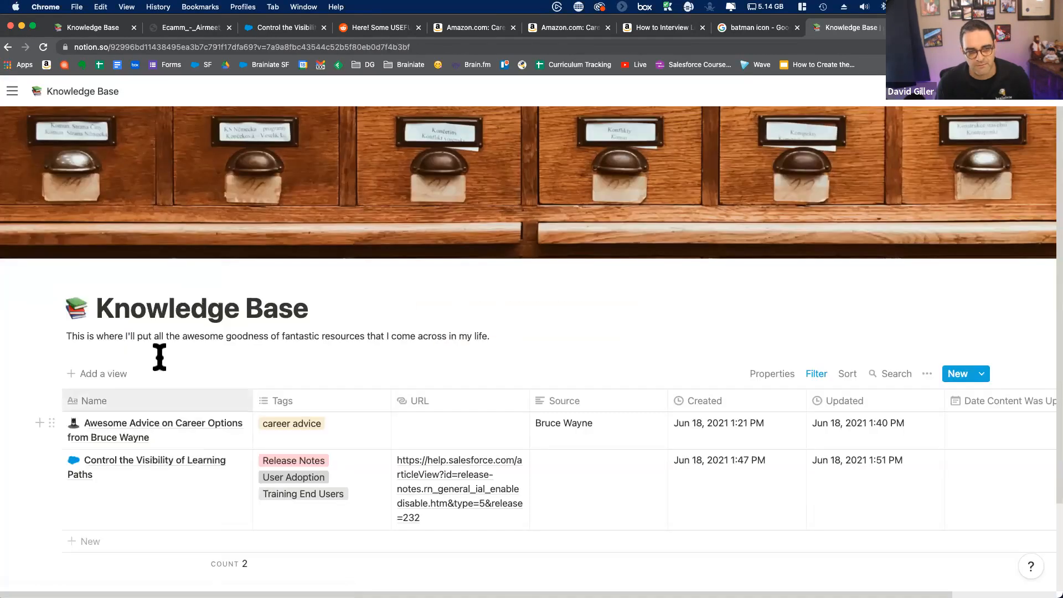
Create a new table view of the Knowledge Base named "Career Advice".
{"action": "left_click", "coordinate": [114, 376]}
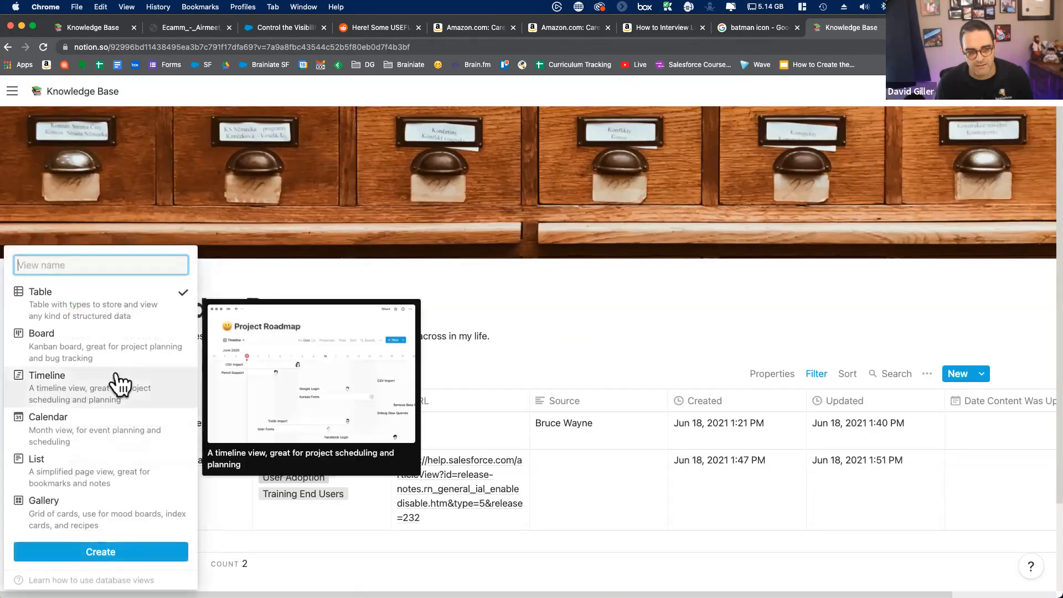
{"action": "key", "text": "Escape"}
{"action": "left_click", "coordinate": [103, 374]}
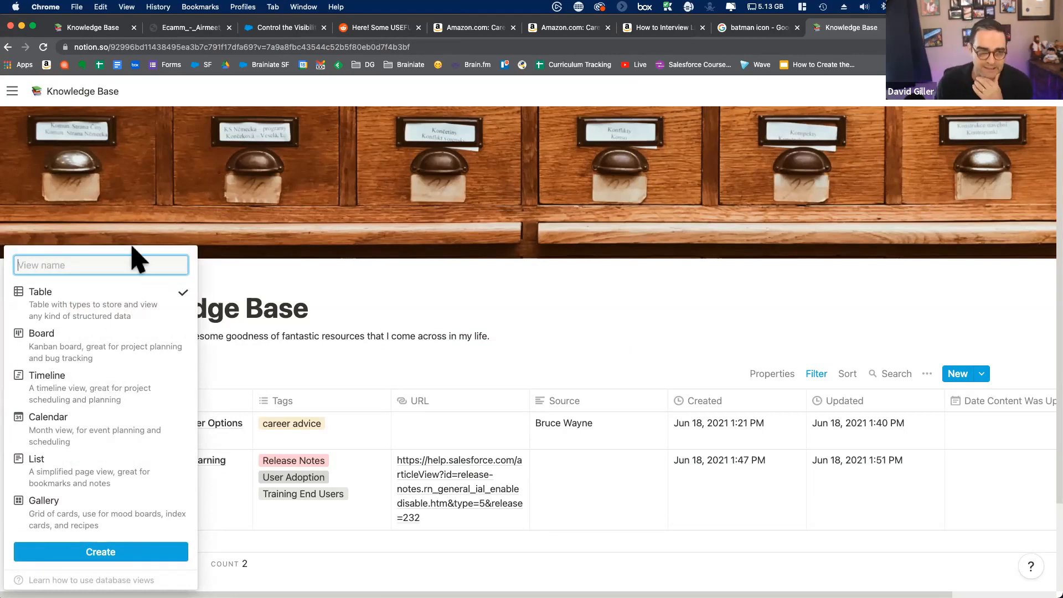
{"action": "type", "text": "Career Advice"}
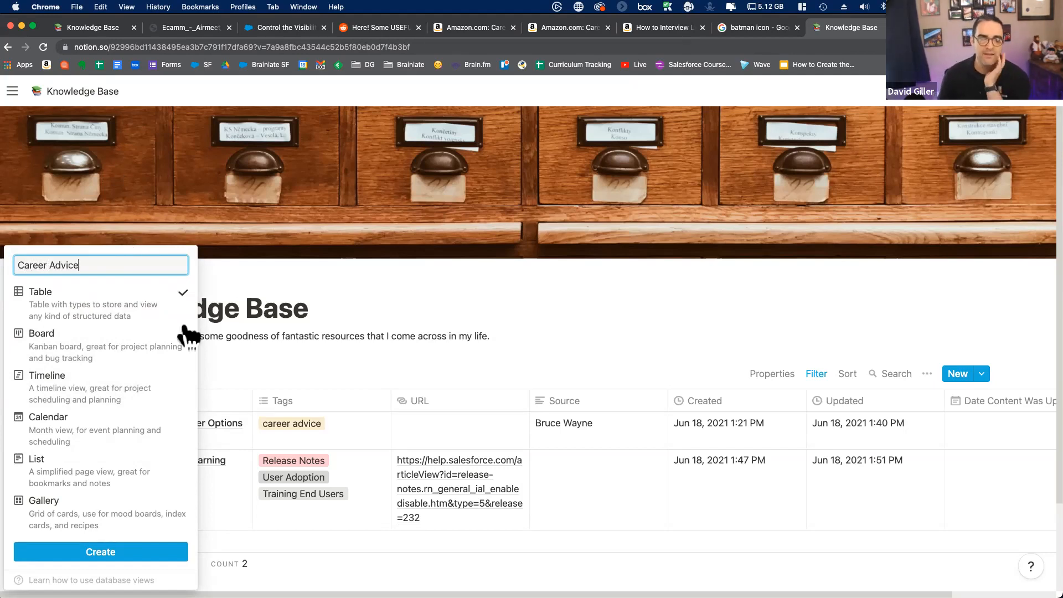
{"action": "left_click", "coordinate": [128, 556]}
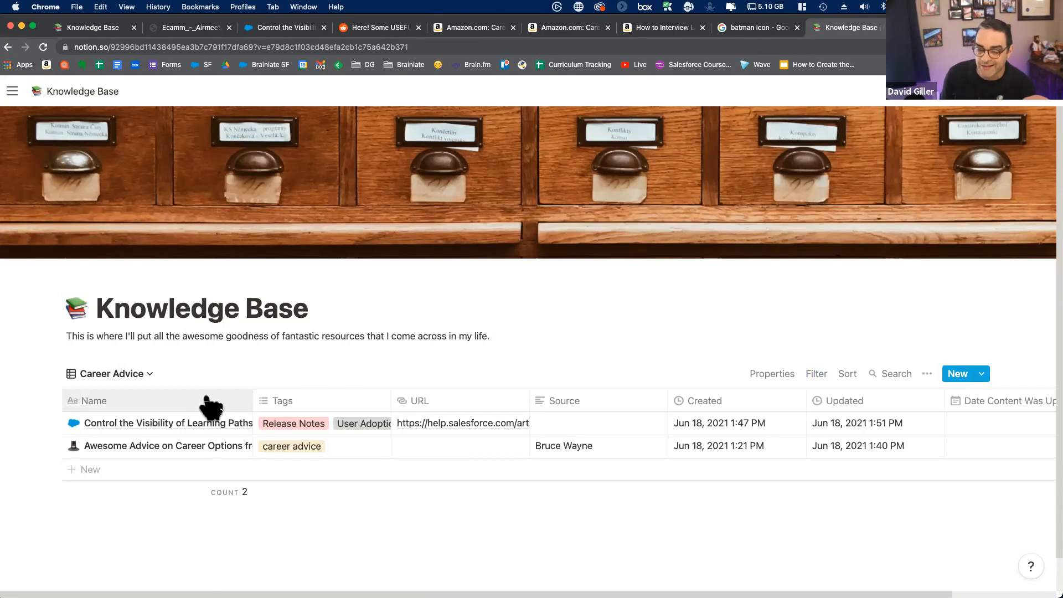
Filter the Career Advice view to entries where Tags contains "career advice".
{"action": "left_click", "coordinate": [814, 375]}
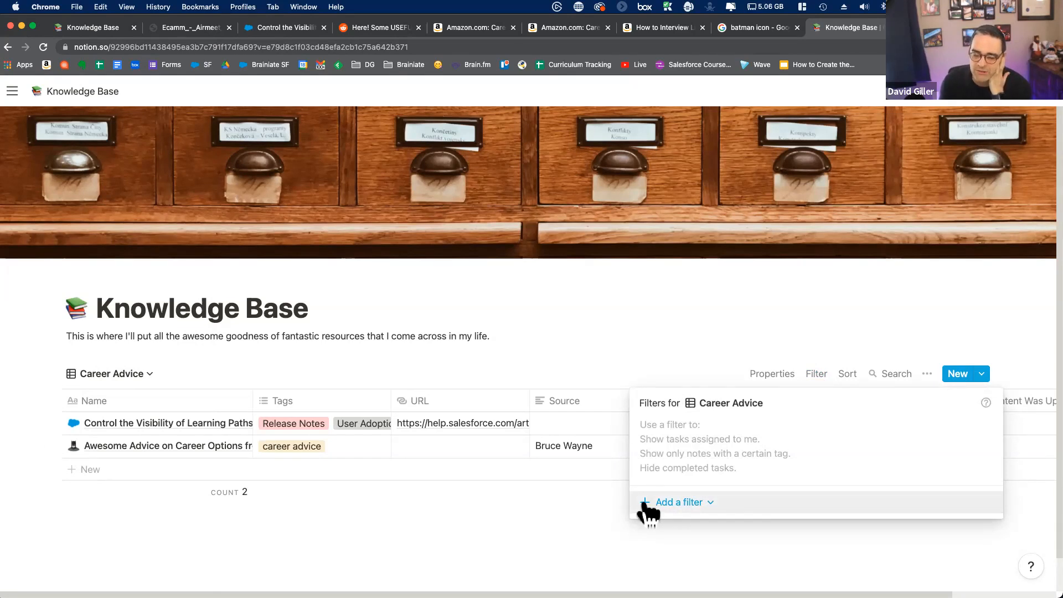
{"action": "left_click", "coordinate": [668, 508]}
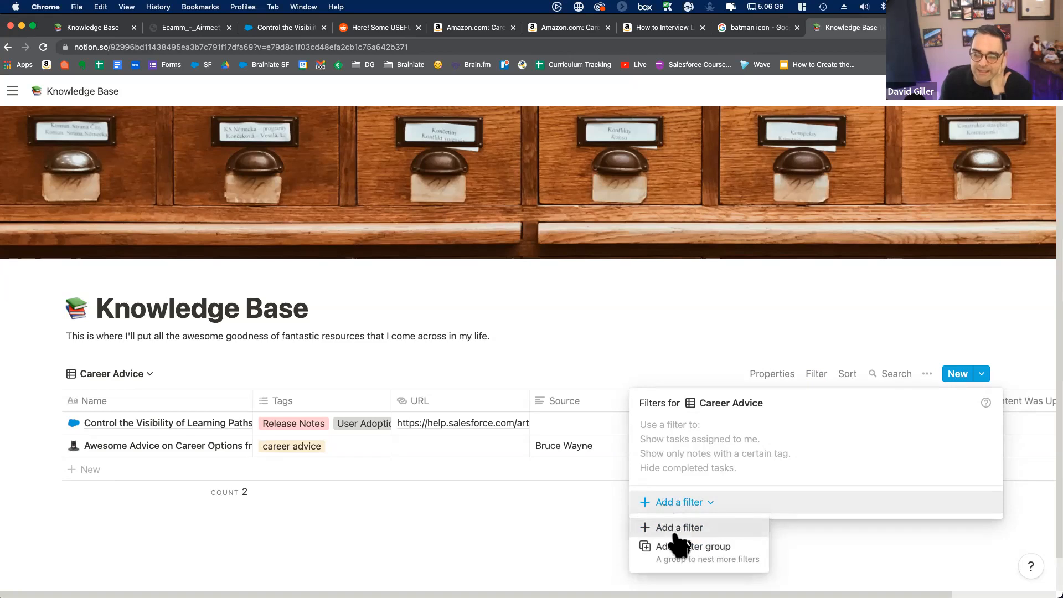
{"action": "left_click", "coordinate": [676, 531]}
{"action": "left_click", "coordinate": [753, 436]}
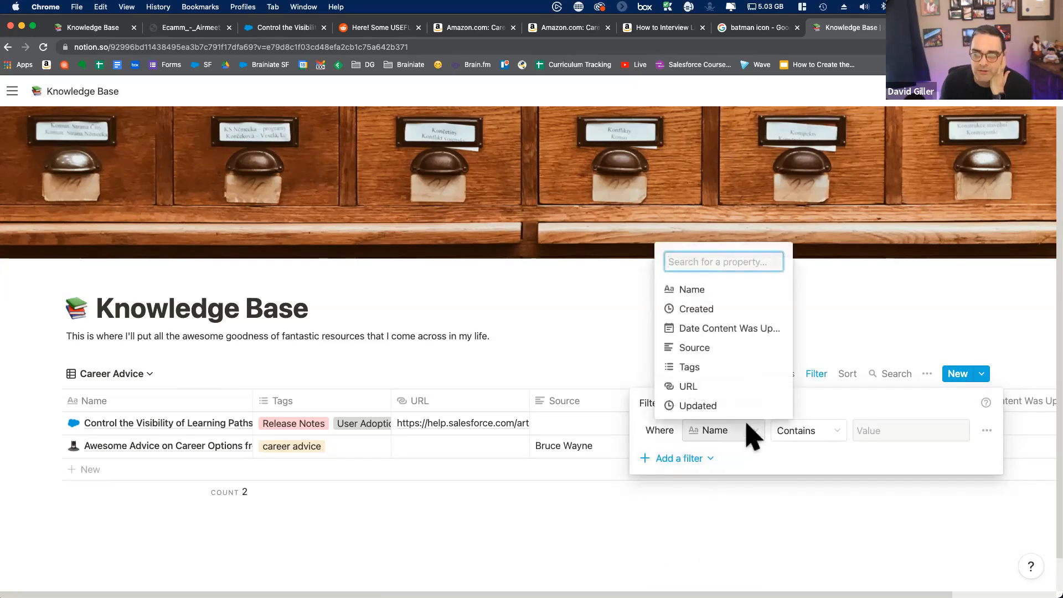
{"action": "left_click", "coordinate": [713, 368]}
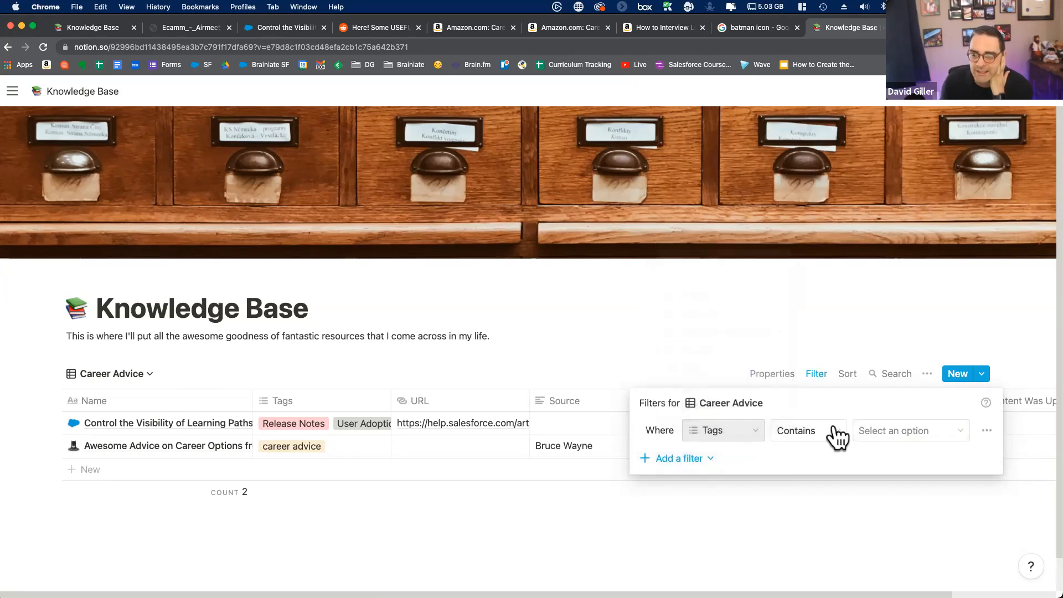
{"action": "left_click", "coordinate": [917, 436]}
{"action": "type", "text": "car"}
{"action": "key", "text": "Return"}
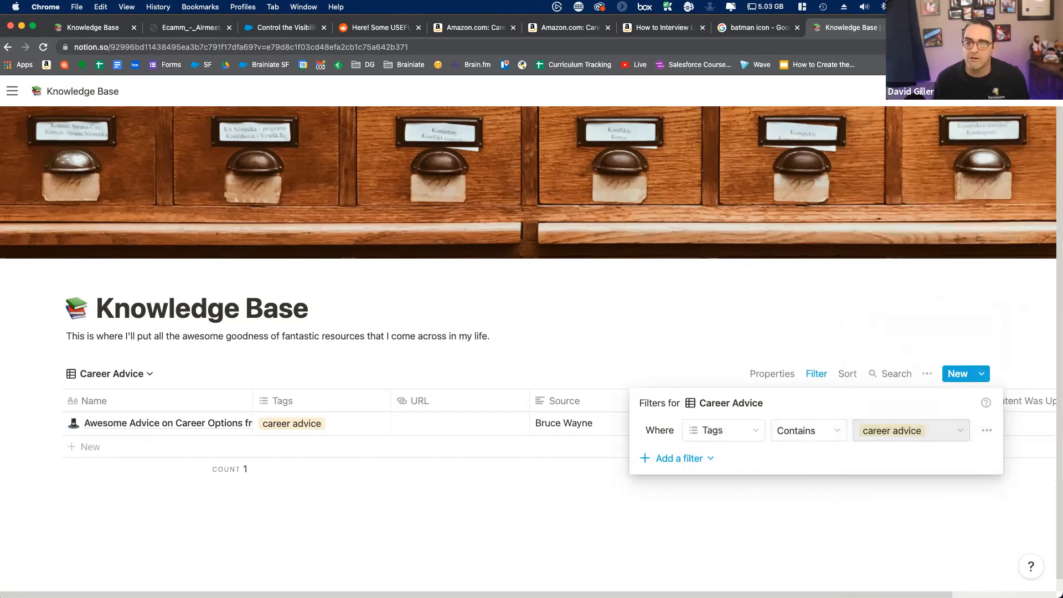
{"action": "left_click", "coordinate": [842, 324]}
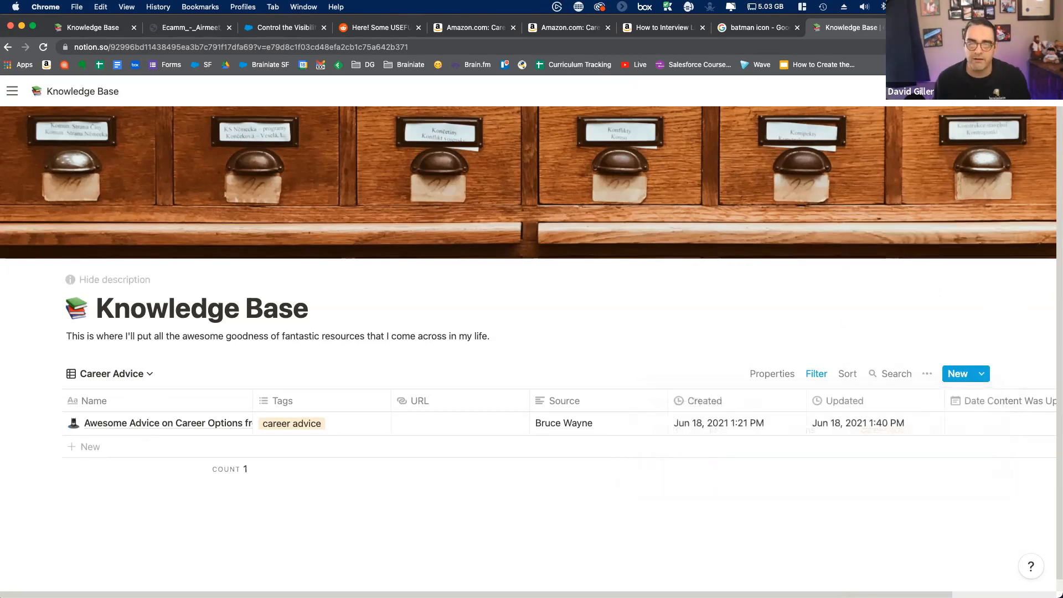
Switch to the Default view to compare its entries, then return to the filtered Career Advice view.
{"action": "left_click", "coordinate": [149, 374]}
{"action": "left_click", "coordinate": [74, 428]}
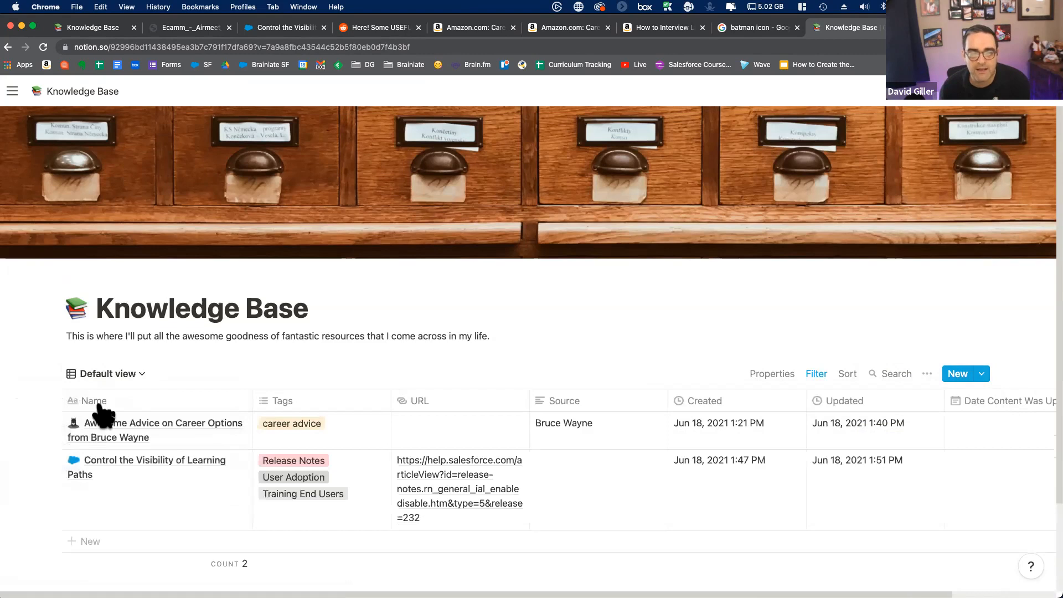
{"action": "left_click", "coordinate": [146, 371]}
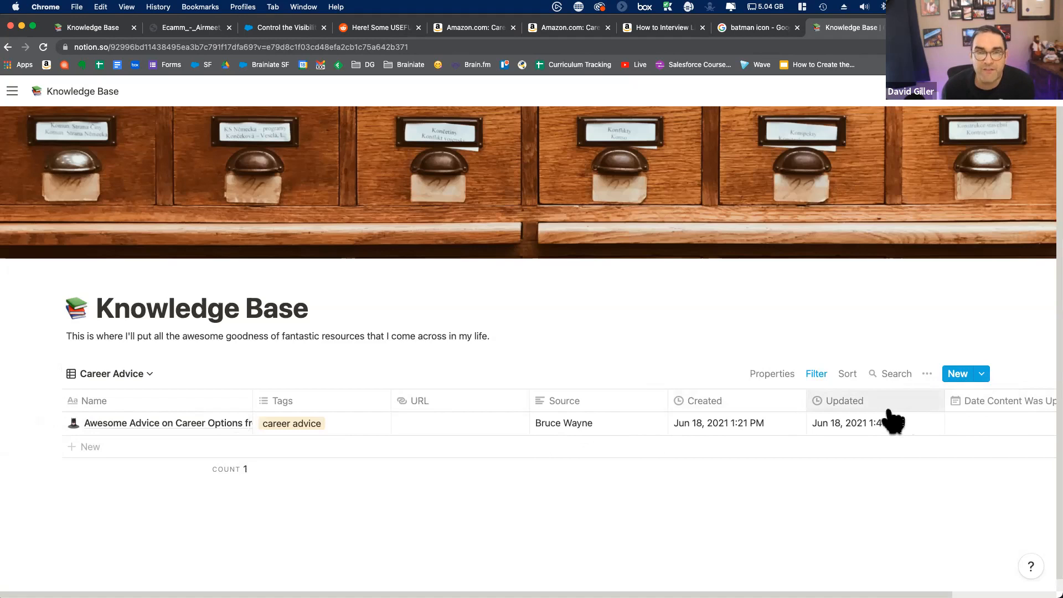
Hide the Date Content Was Updated, Updated and Created properties in the Career Advice view.
{"action": "left_click", "coordinate": [782, 377]}
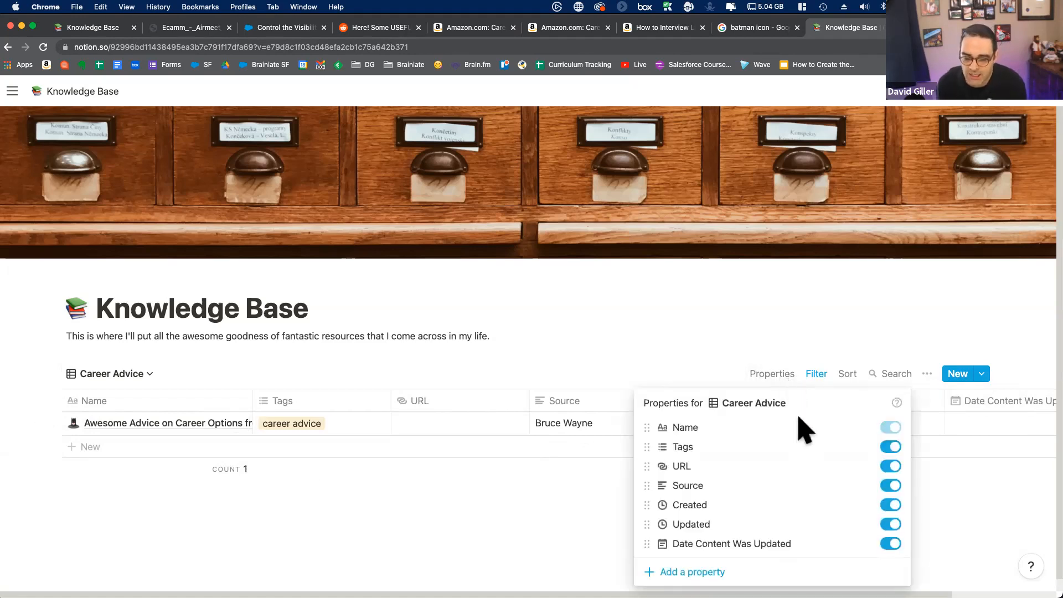
{"action": "left_click", "coordinate": [889, 543]}
{"action": "left_click", "coordinate": [890, 525]}
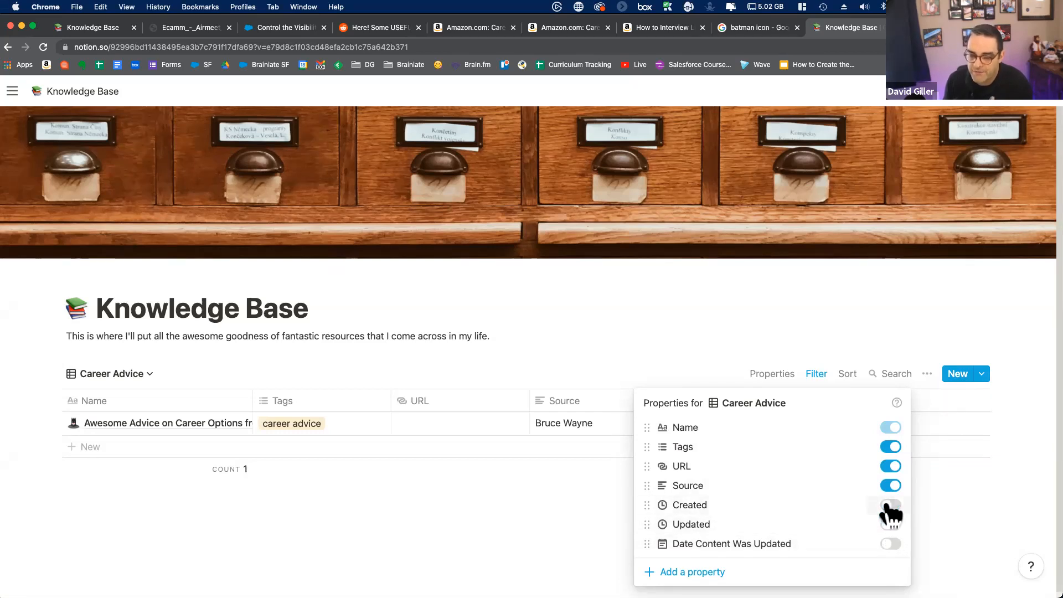
{"action": "left_click", "coordinate": [891, 505]}
{"action": "left_click", "coordinate": [510, 517]}
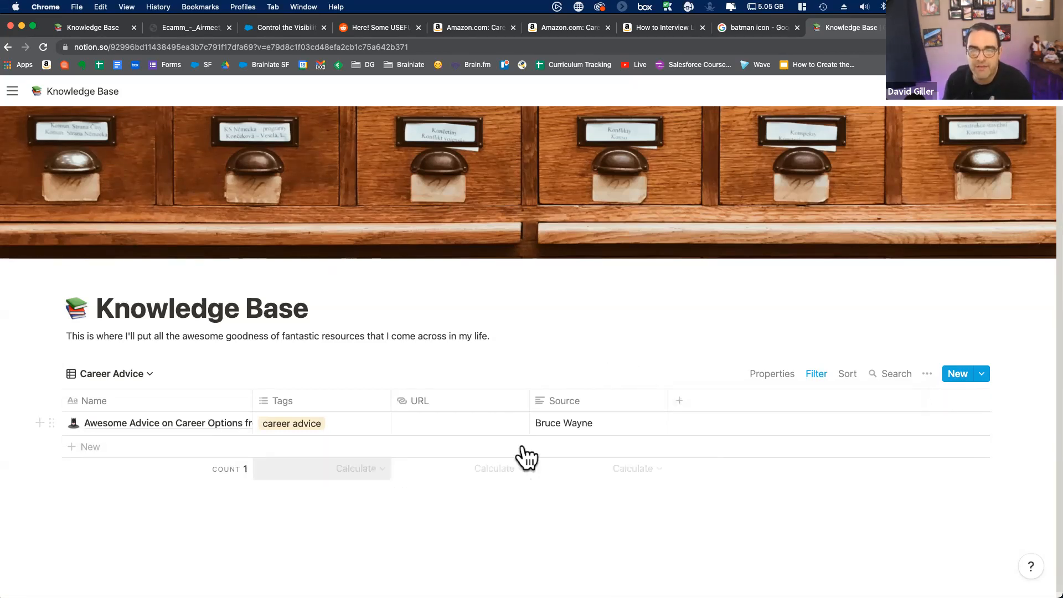
Widen the URL and Source columns of the Career Advice view so they fill the table's width.
{"action": "left_click_drag", "start_coordinate": [667, 394], "coordinate": [991, 406]}
{"action": "left_click_drag", "start_coordinate": [531, 399], "coordinate": [785, 409]}
{"action": "left_click_drag", "start_coordinate": [996, 401], "coordinate": [686, 403]}
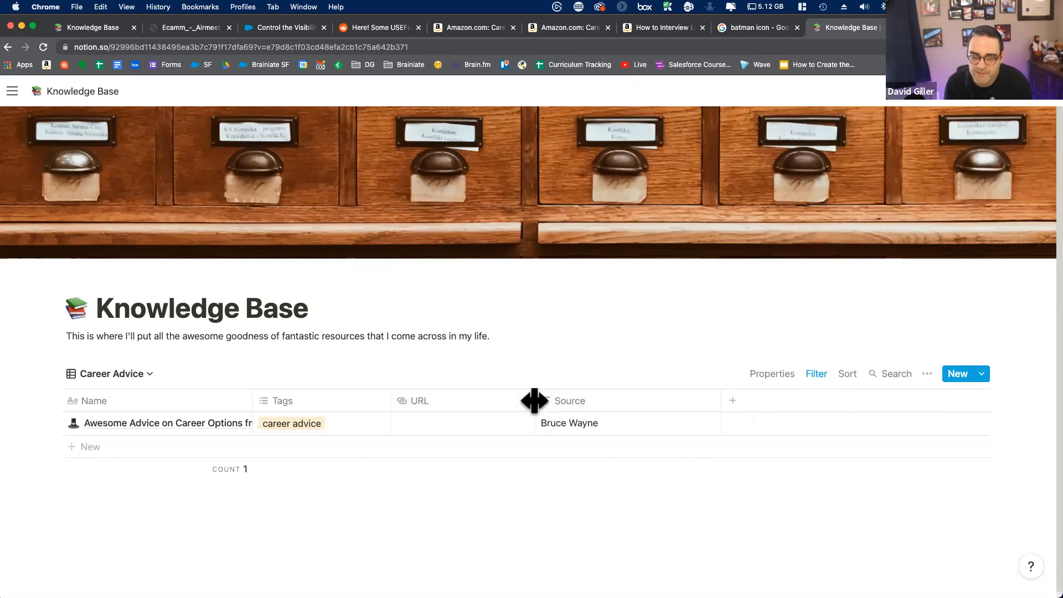
{"action": "left_click_drag", "start_coordinate": [534, 401], "coordinate": [780, 401]}
Check the column layout of the Default view and go back to the Career Advice view.
{"action": "left_click", "coordinate": [149, 374]}
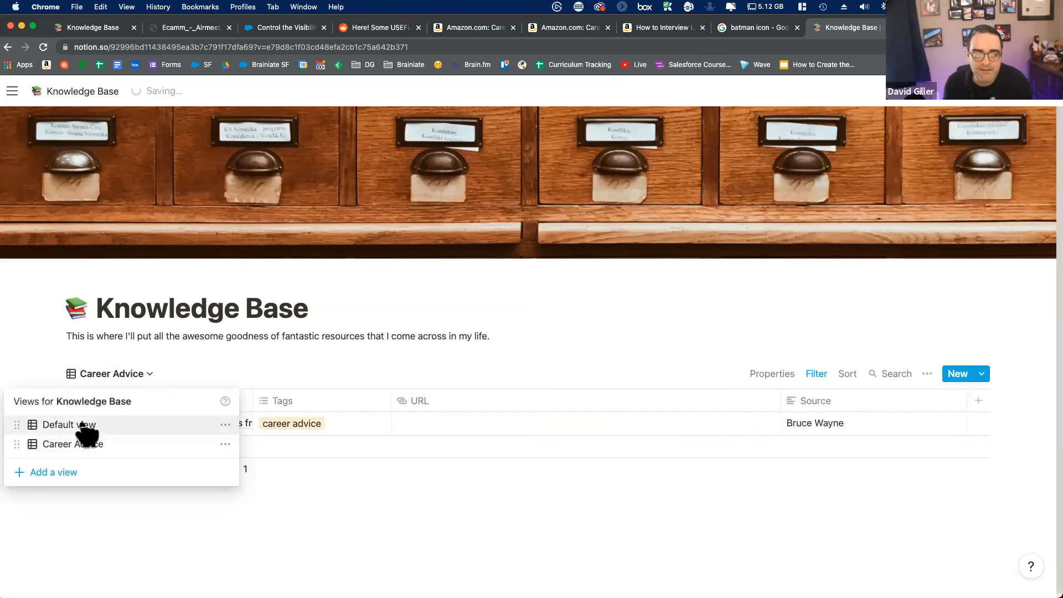
{"action": "left_click", "coordinate": [83, 424]}
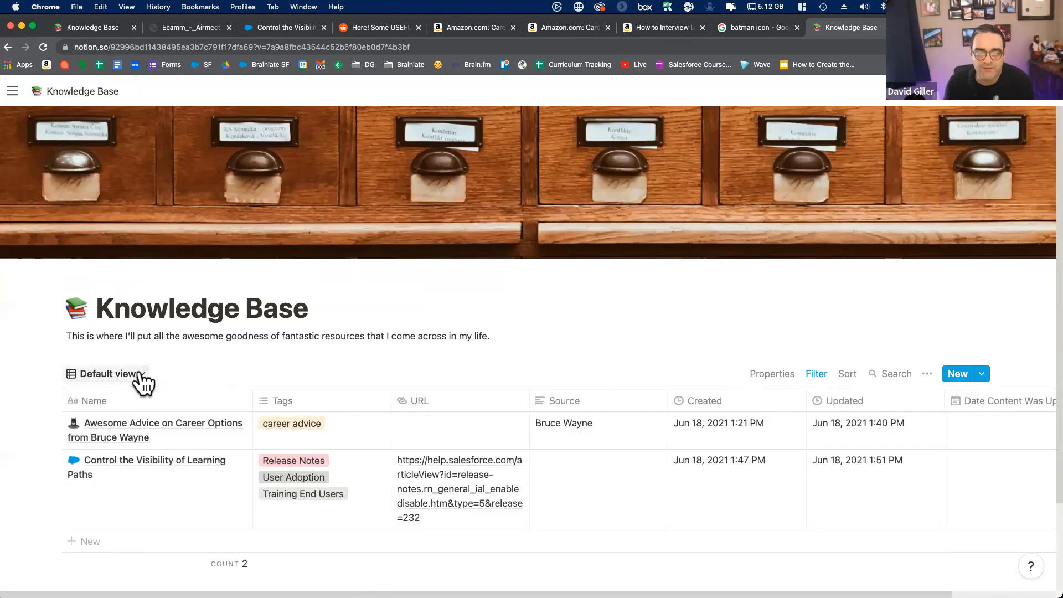
{"action": "left_click", "coordinate": [141, 374]}
{"action": "left_click", "coordinate": [110, 444]}
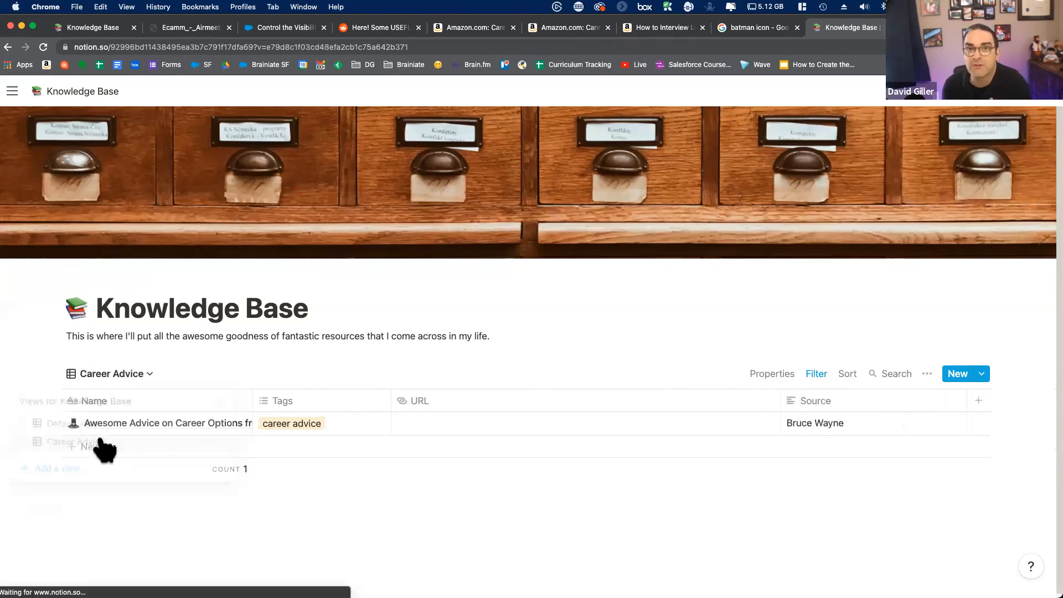
Reorder the Knowledge Base views so that Career Advice comes before the Default view.
{"action": "left_click", "coordinate": [146, 374]}
{"action": "mouse_move", "coordinate": [24, 441]}
{"action": "left_click_drag", "start_coordinate": [22, 443], "coordinate": [33, 422]}
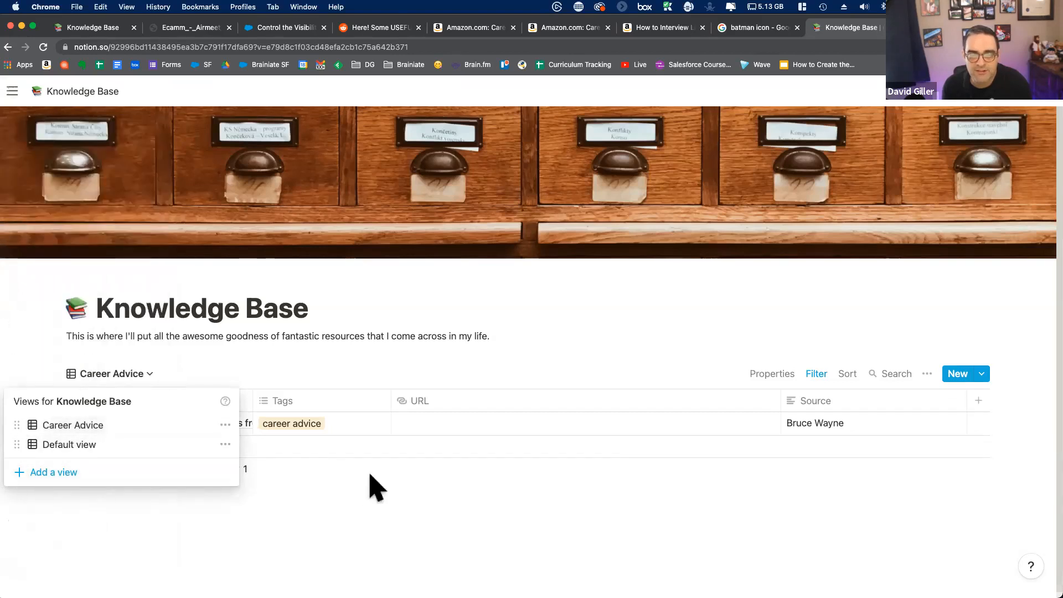
{"action": "left_click", "coordinate": [465, 490]}
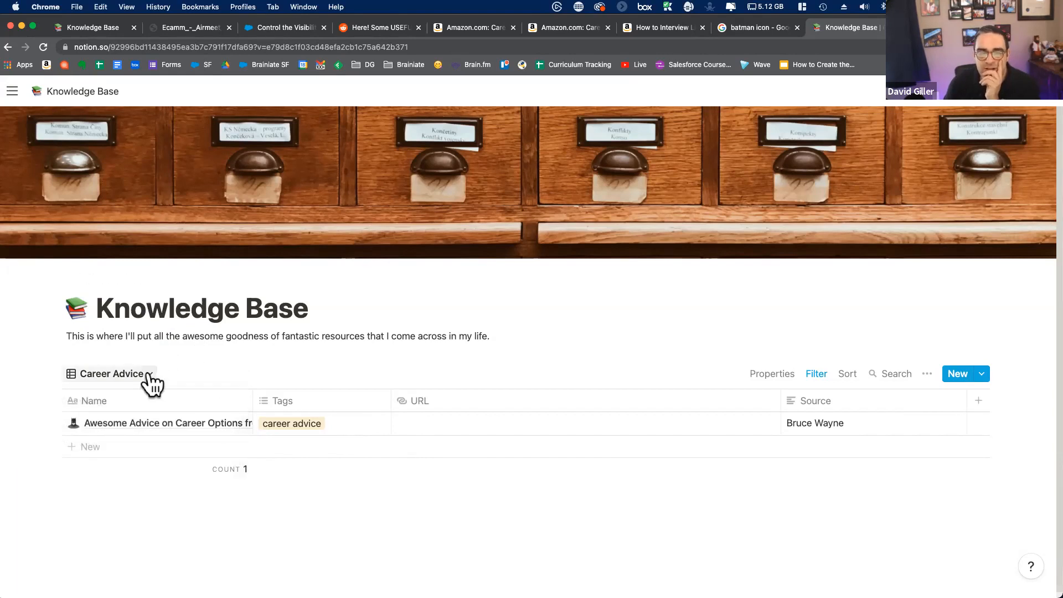
Switch to the Default view and add a Board view named "All Content by Tags" to the Knowledge Base.
{"action": "left_click", "coordinate": [111, 373]}
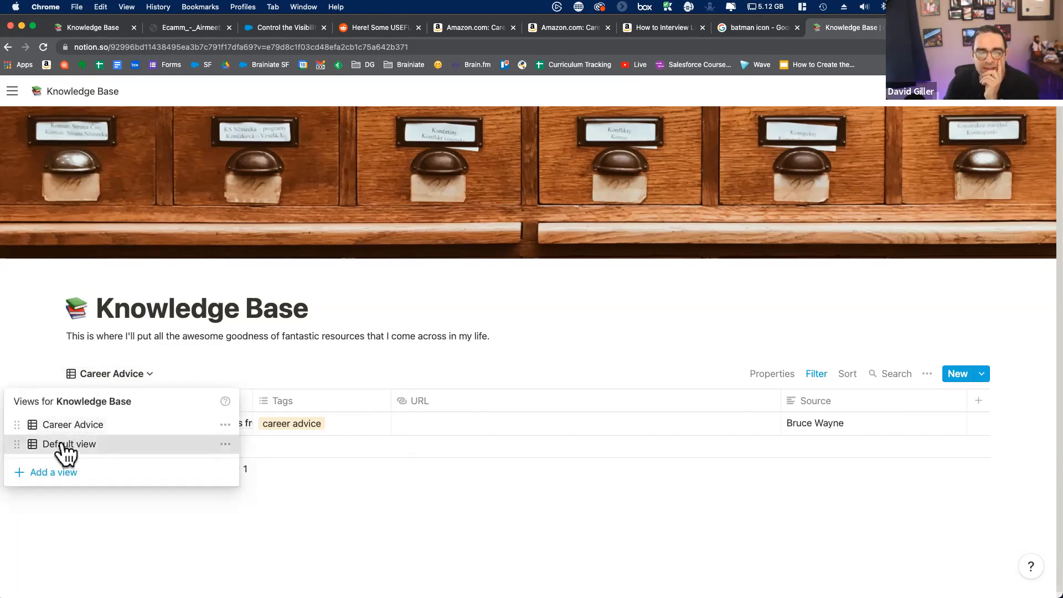
{"action": "left_click", "coordinate": [66, 446]}
{"action": "left_click", "coordinate": [142, 374]}
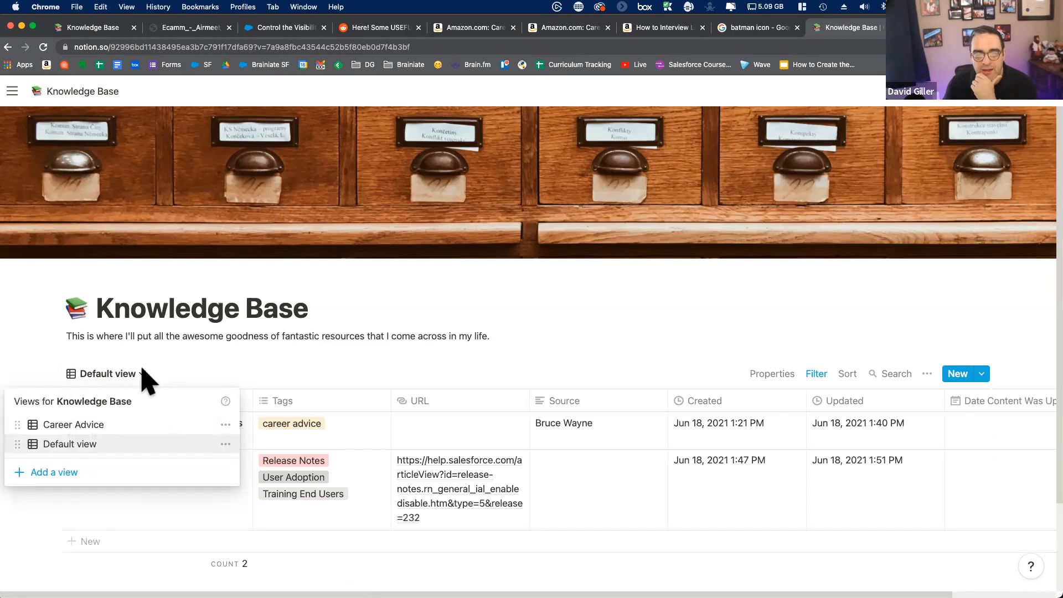
{"action": "left_click", "coordinate": [54, 472]}
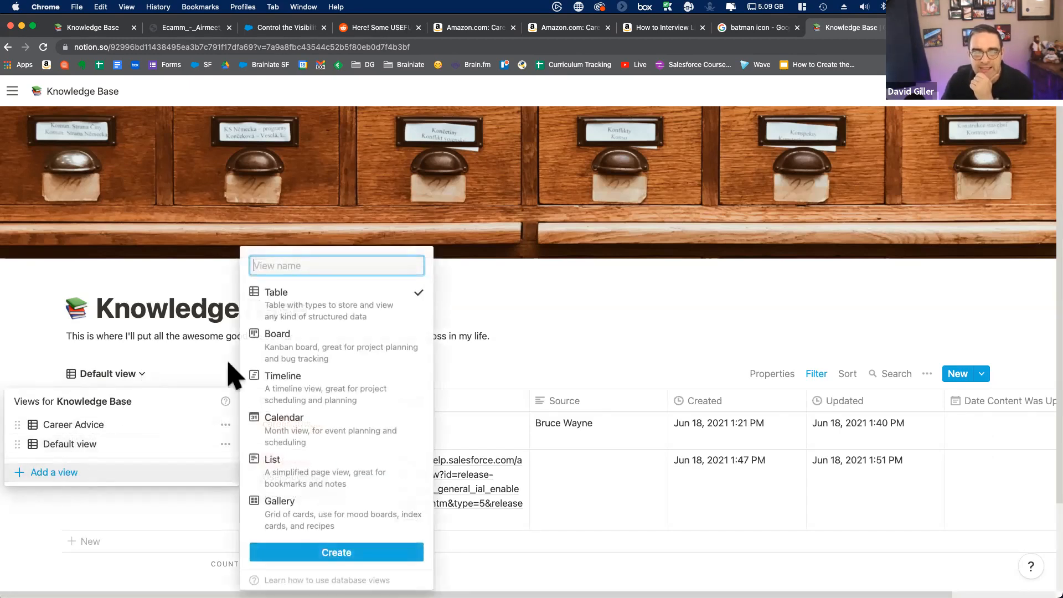
{"action": "left_click", "coordinate": [297, 344]}
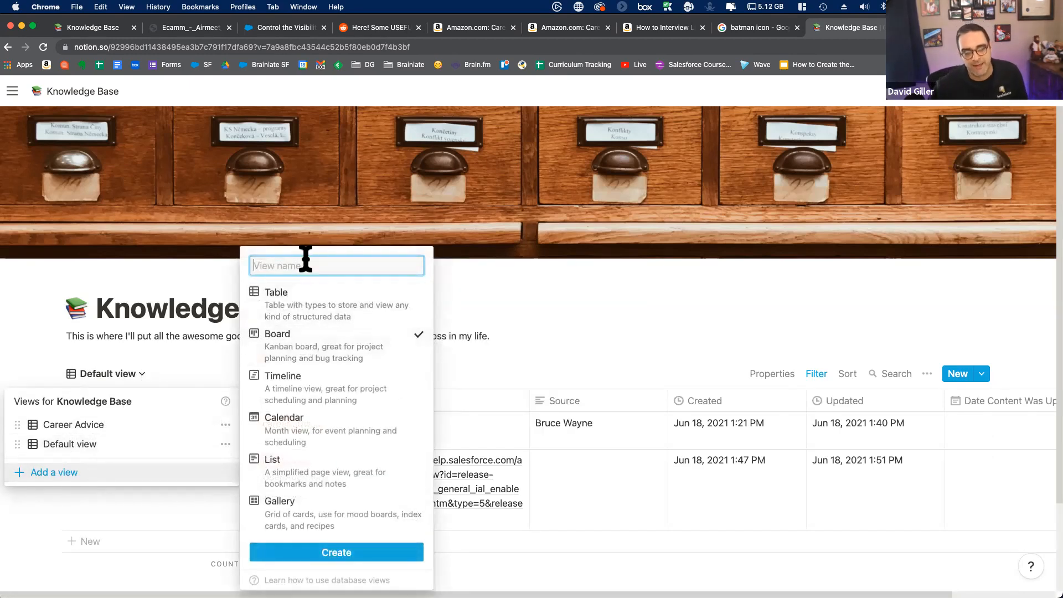
{"action": "type", "text": "All Content "}
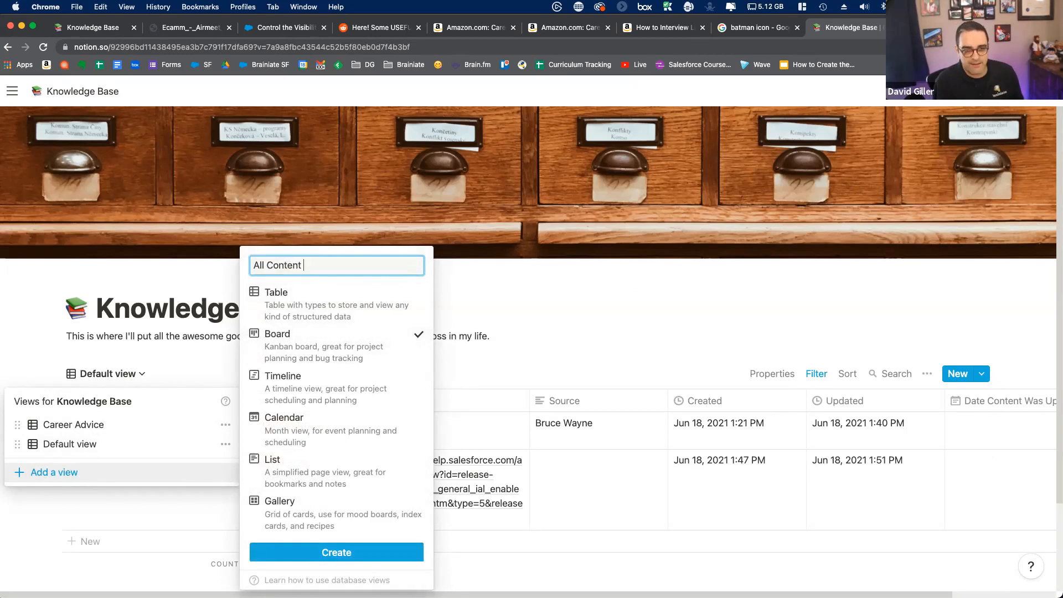
{"action": "type", "text": "by Tags"}
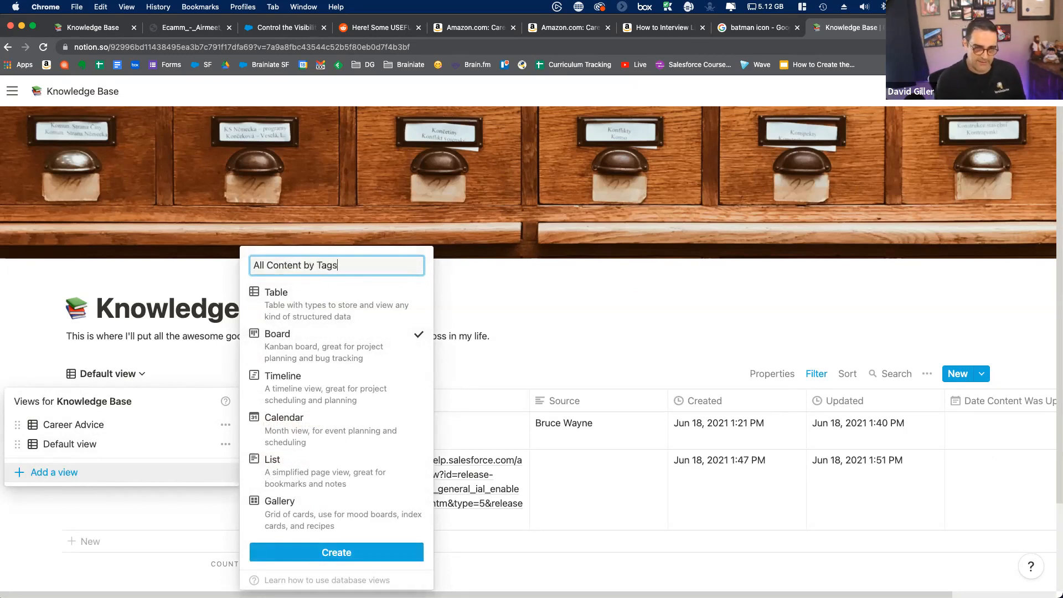
{"action": "left_click", "coordinate": [339, 552]}
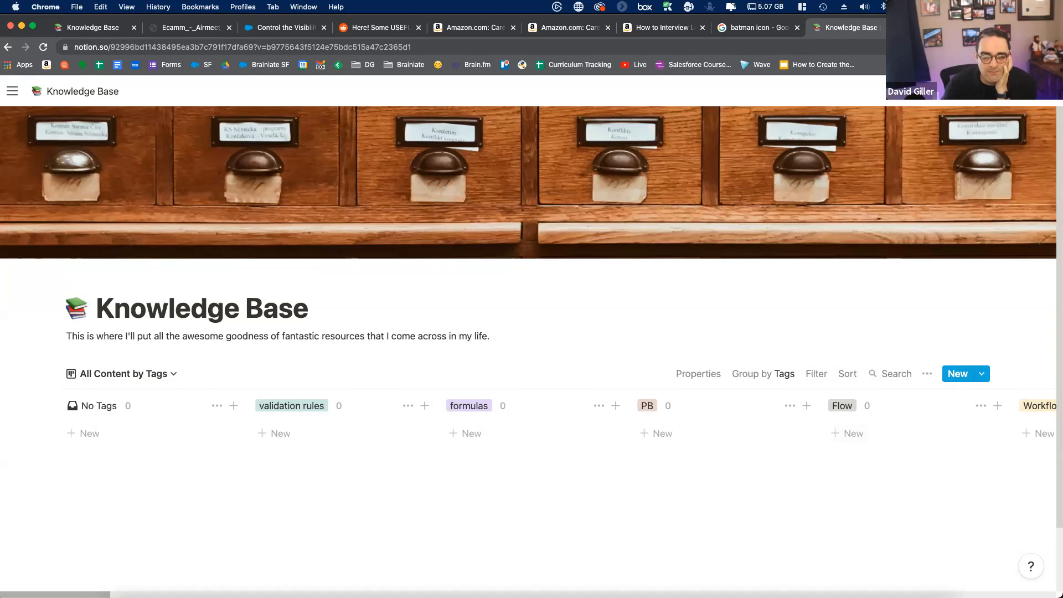
Look across the board's tag groups, open the source link on the Training End Users card and return to the board.
{"action": "scroll", "coordinate": [531, 421], "scroll_direction": "right", "scroll_amount": 15}
{"action": "scroll", "coordinate": [532, 443], "scroll_direction": "right", "scroll_amount": 20}
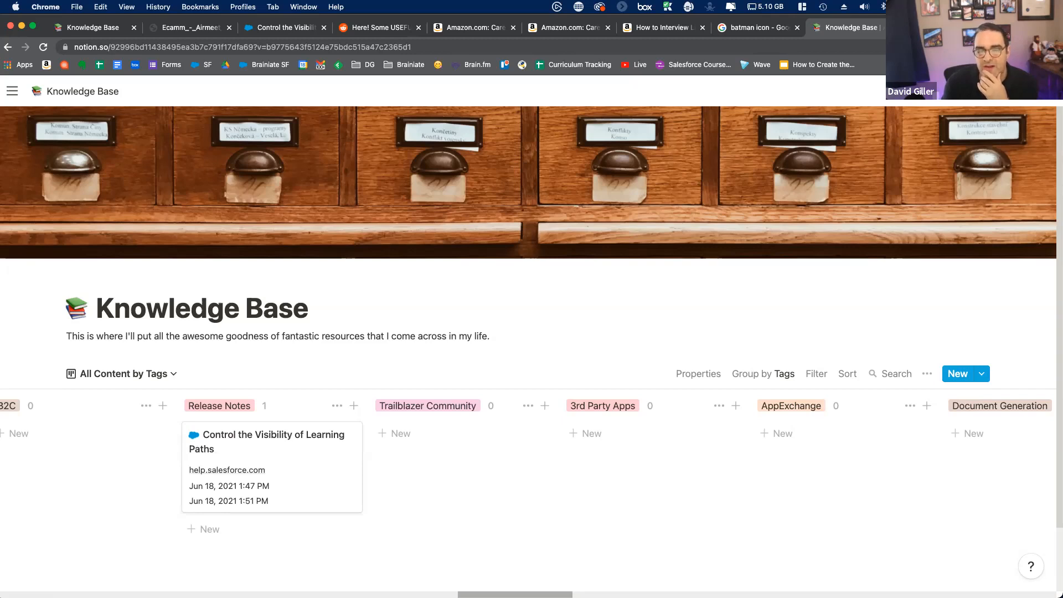
{"action": "scroll", "coordinate": [526, 471], "scroll_direction": "right", "scroll_amount": 15}
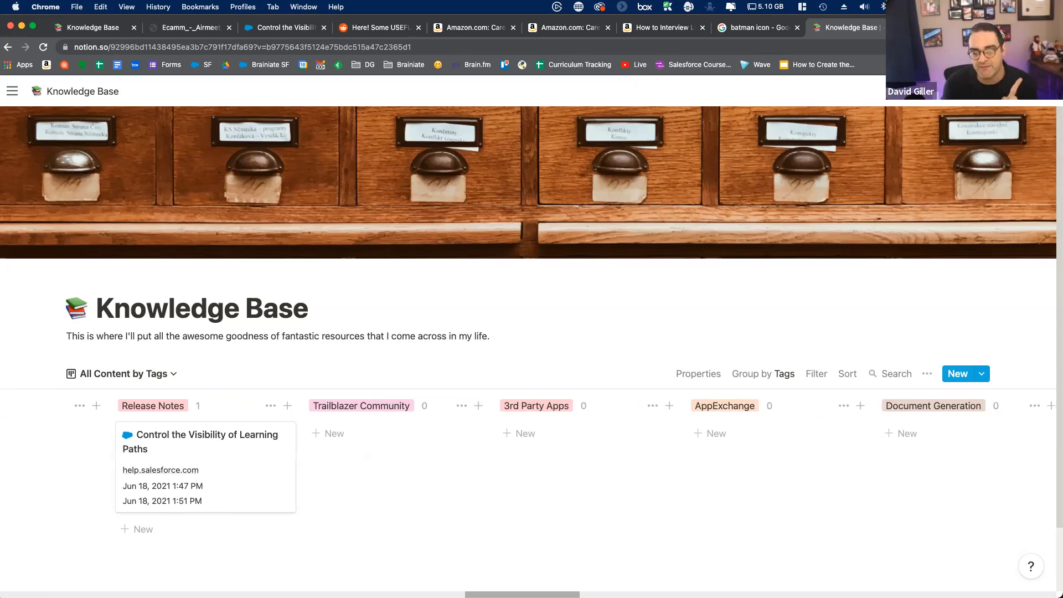
{"action": "scroll", "coordinate": [819, 532], "scroll_direction": "right", "scroll_amount": 2}
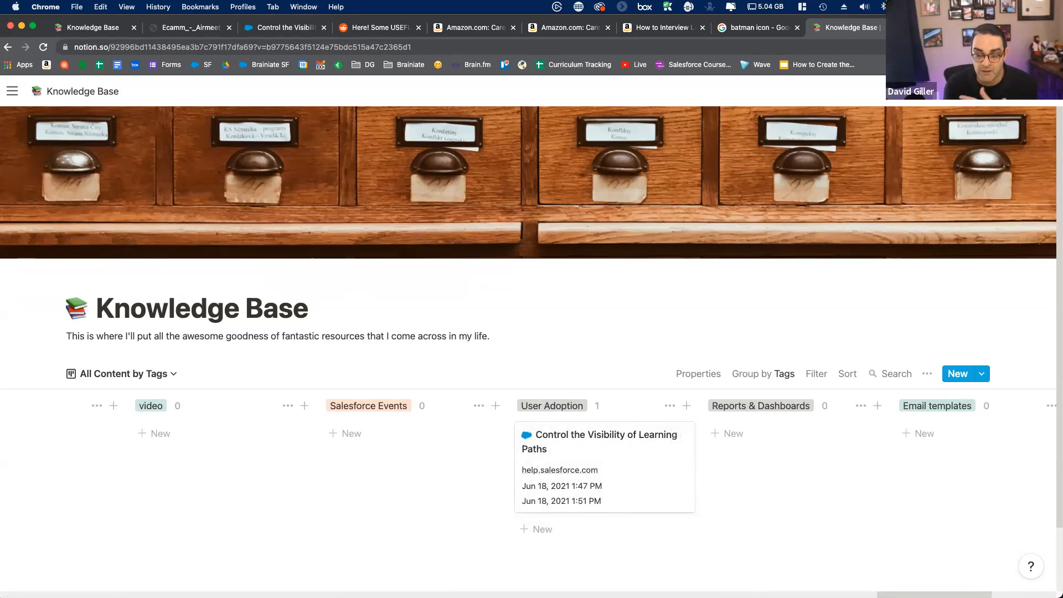
{"action": "left_click_drag", "start_coordinate": [956, 588], "coordinate": [982, 583]}
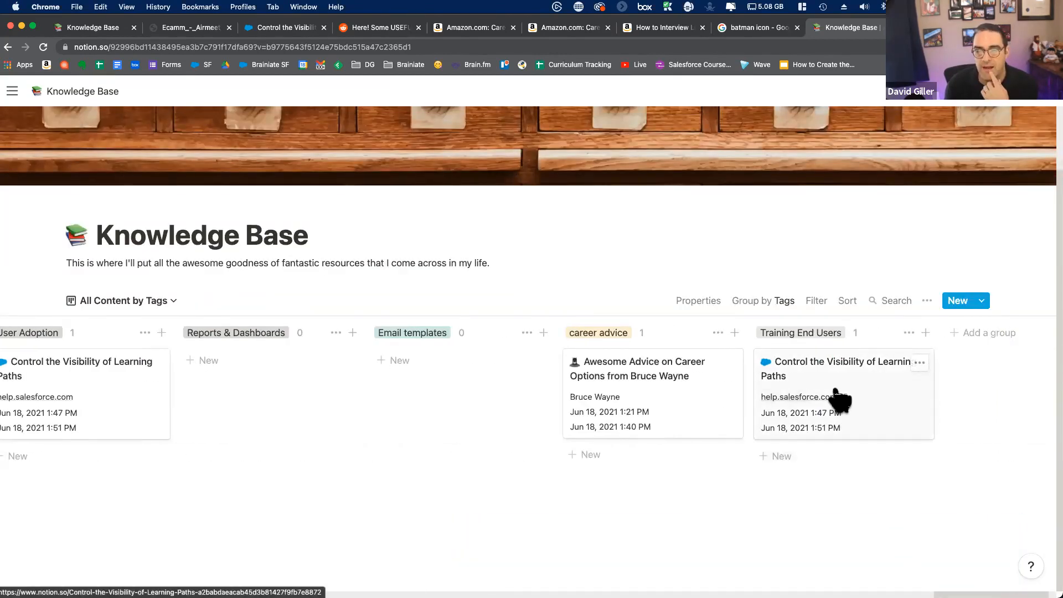
{"action": "left_click", "coordinate": [789, 407]}
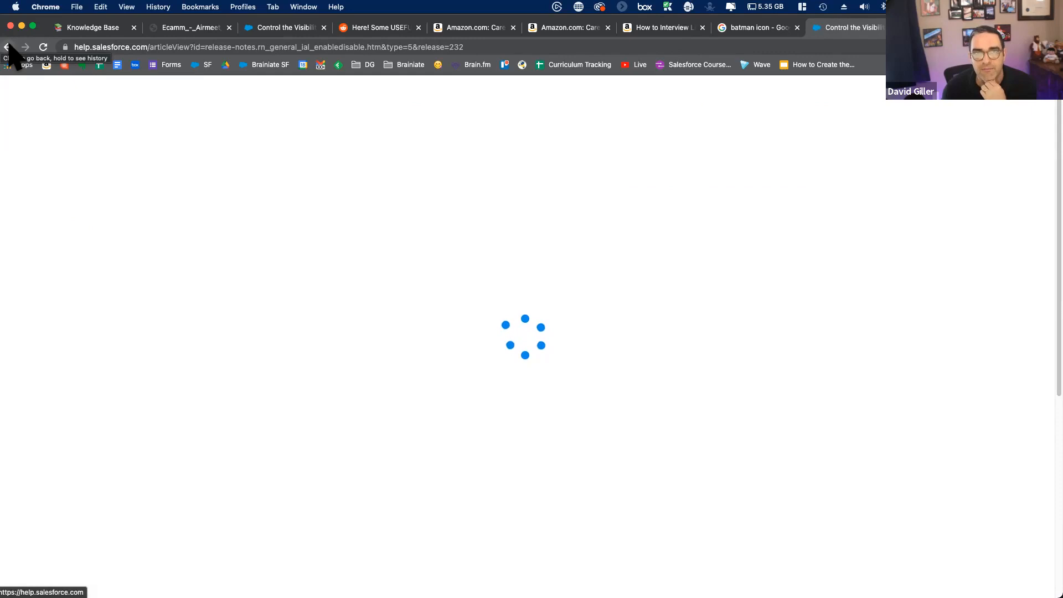
{"action": "left_click", "coordinate": [7, 47]}
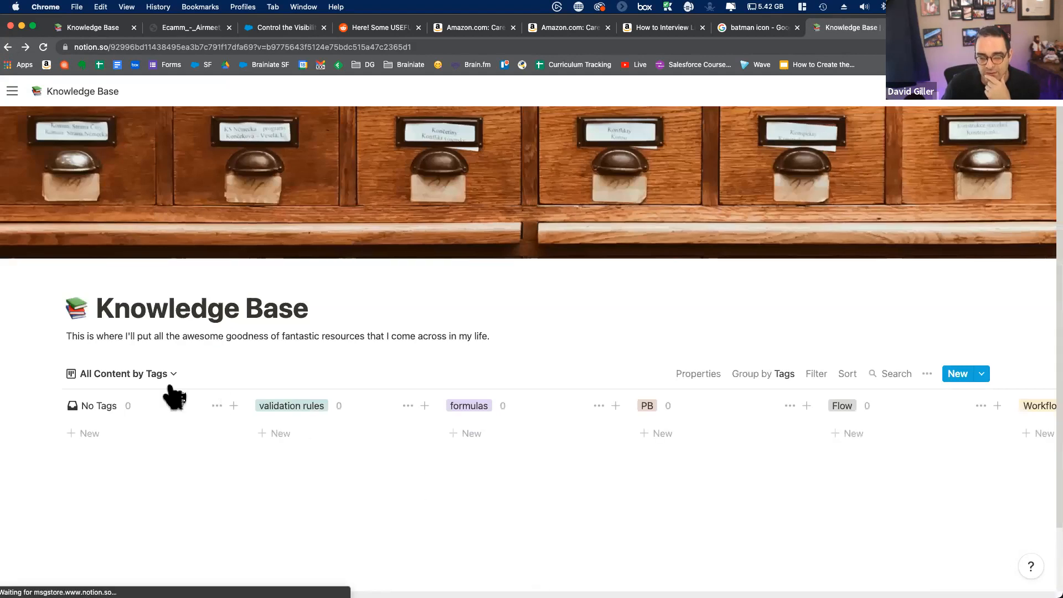
Open the "Control the Visibility of Learning Paths" card in the User Adoption group, review its properties and text, and close it.
{"action": "scroll", "coordinate": [169, 407], "scroll_direction": "right", "scroll_amount": 20}
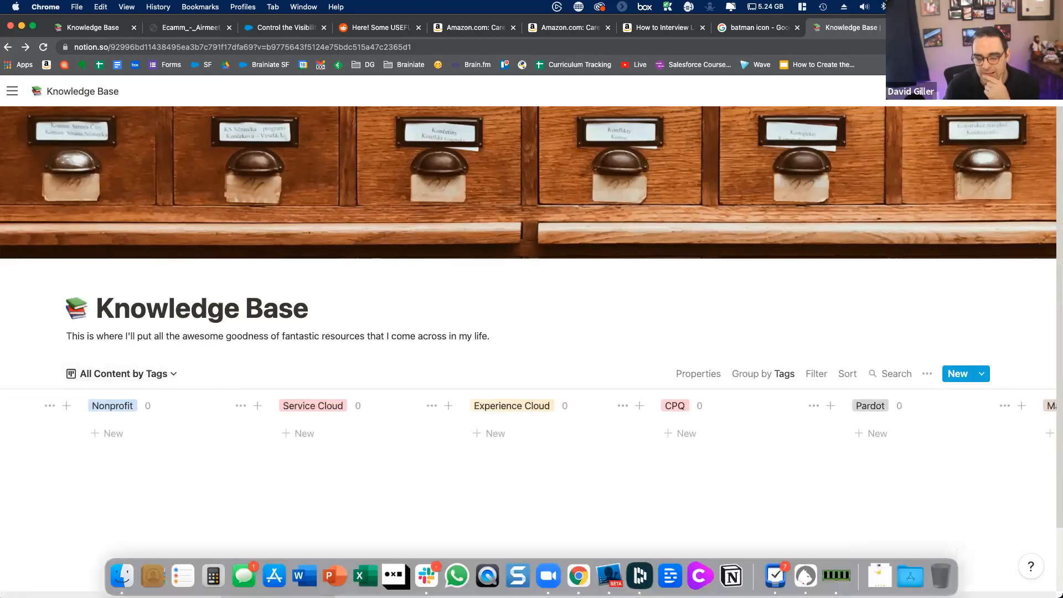
{"action": "scroll", "coordinate": [895, 577], "scroll_direction": "right", "scroll_amount": 15}
{"action": "scroll", "coordinate": [451, 443], "scroll_direction": "right", "scroll_amount": 5}
{"action": "left_click", "coordinate": [451, 448]}
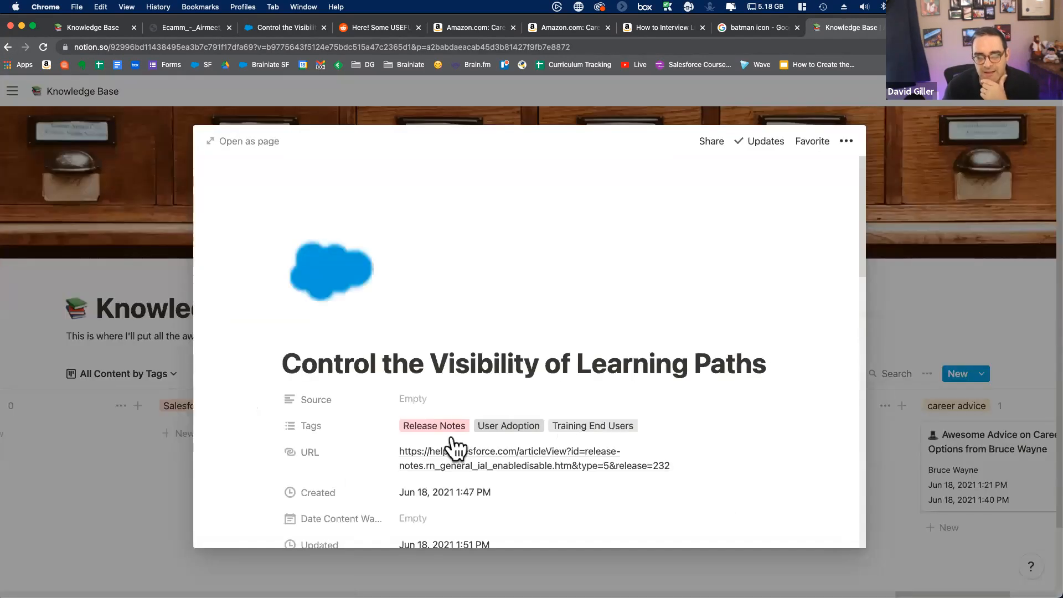
{"action": "scroll", "coordinate": [642, 435], "scroll_direction": "down", "scroll_amount": 5}
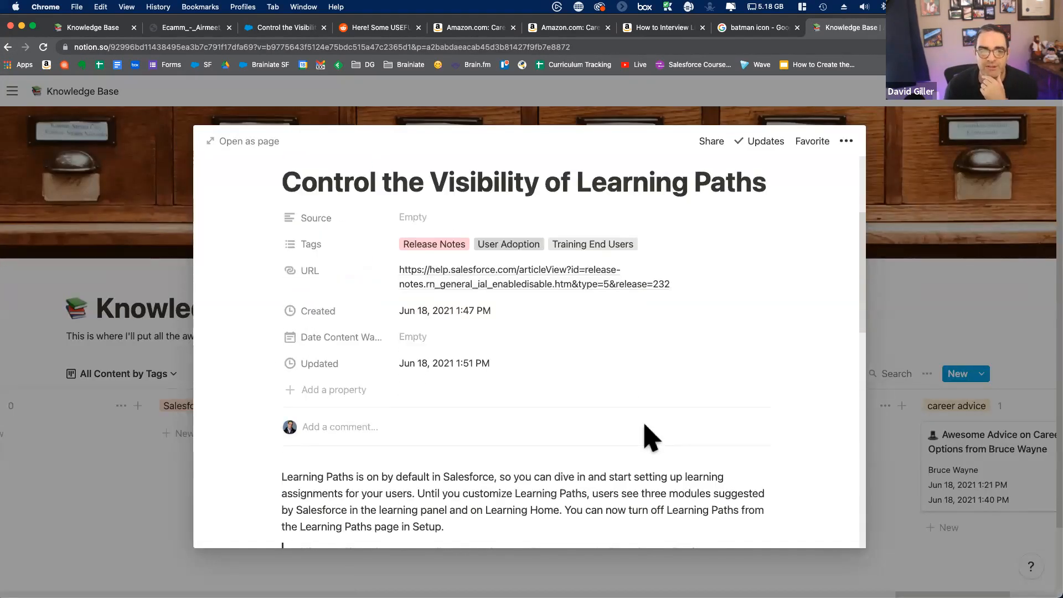
{"action": "scroll", "coordinate": [646, 434], "scroll_direction": "up", "scroll_amount": 5}
{"action": "left_click", "coordinate": [172, 376]}
Open the list of Knowledge Base views.
{"action": "left_click", "coordinate": [171, 375]}
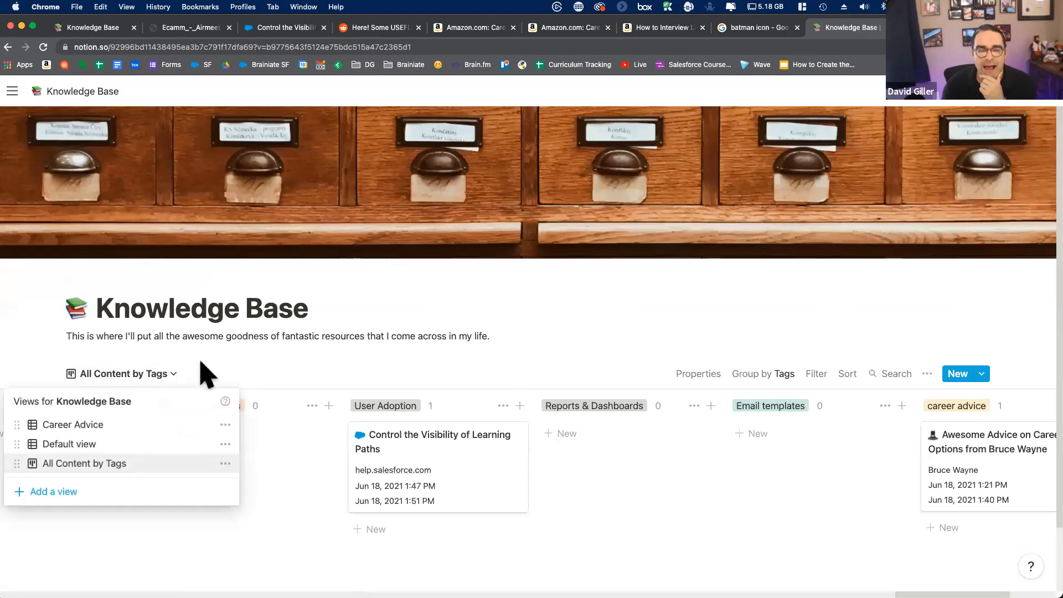